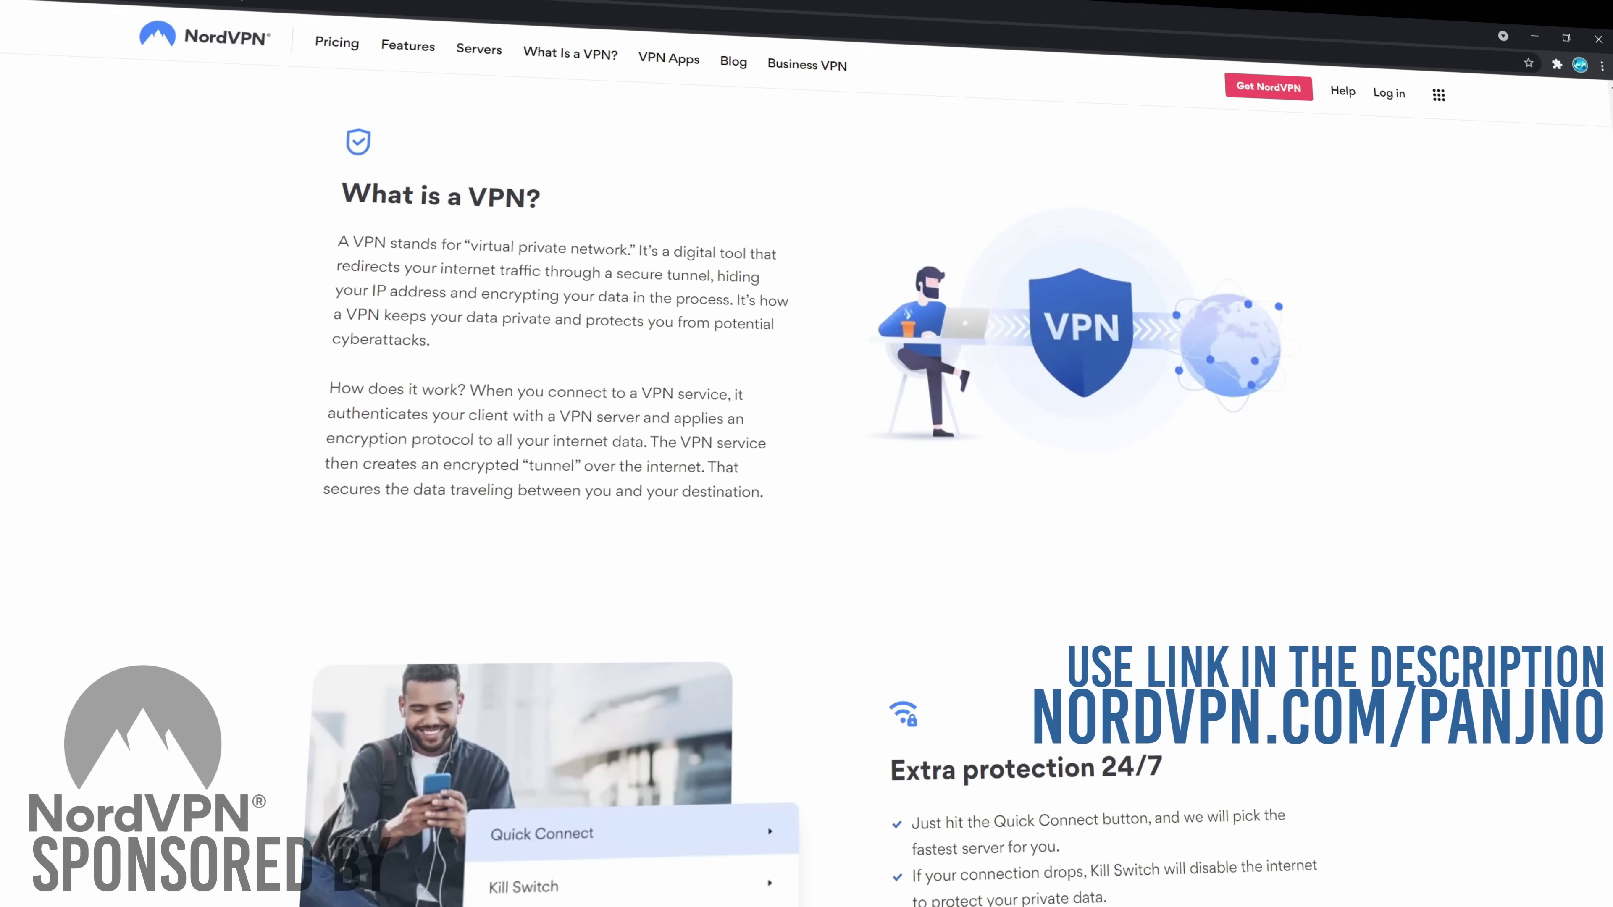
# Step: Scroll down the window and click three entries further down the list
pyautogui.scroll(-3, 806, 445)
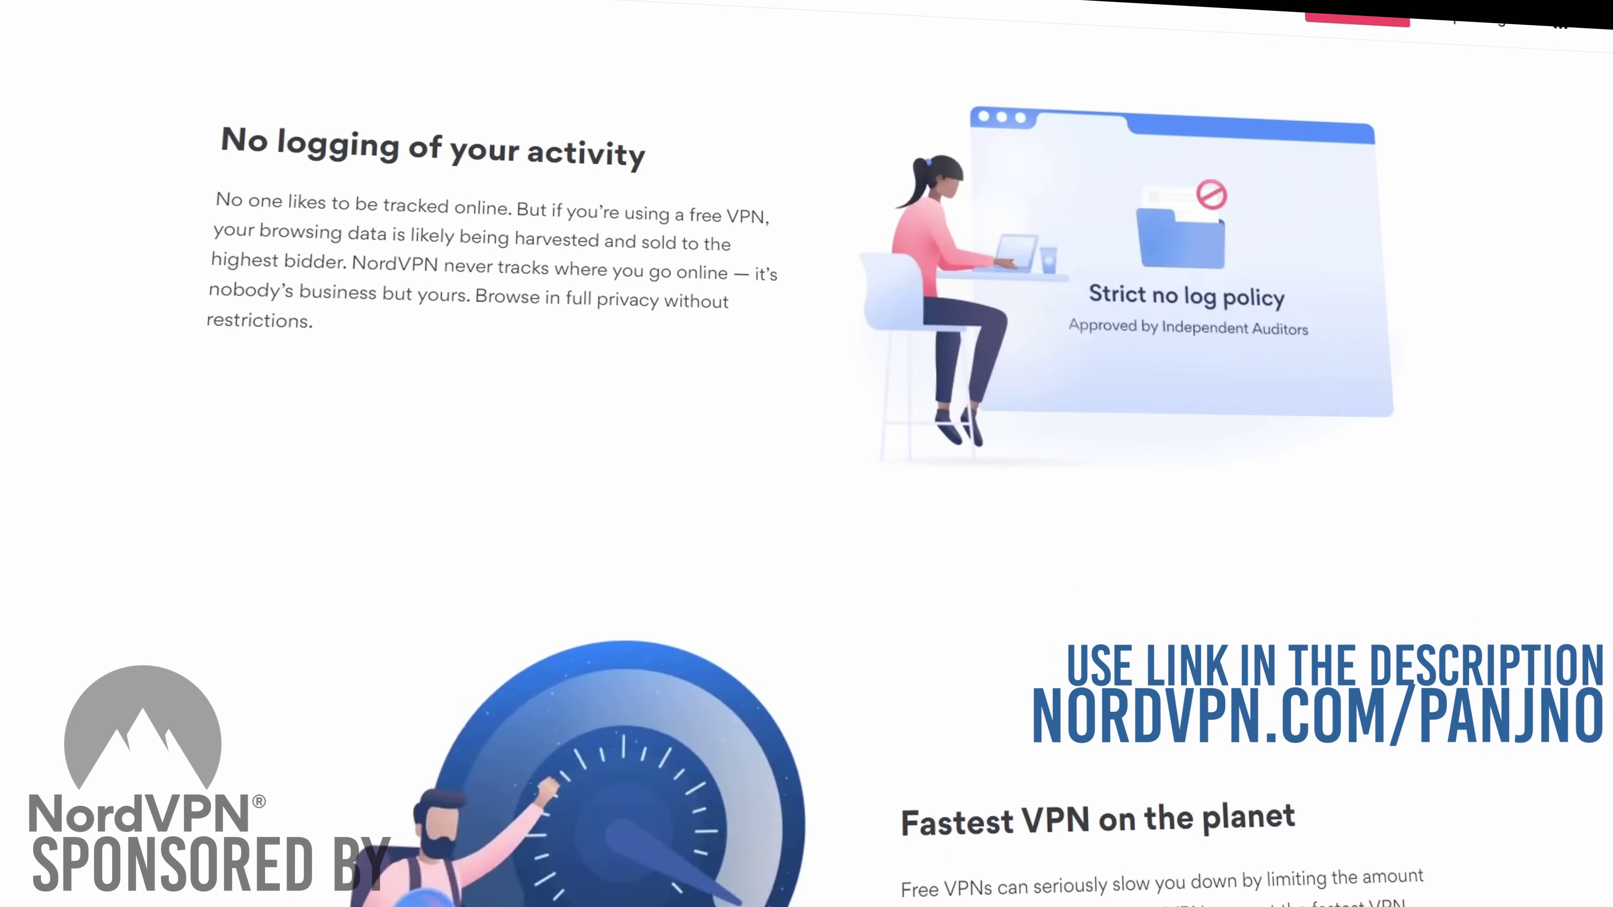
pyautogui.scroll(-4, 807, 445)
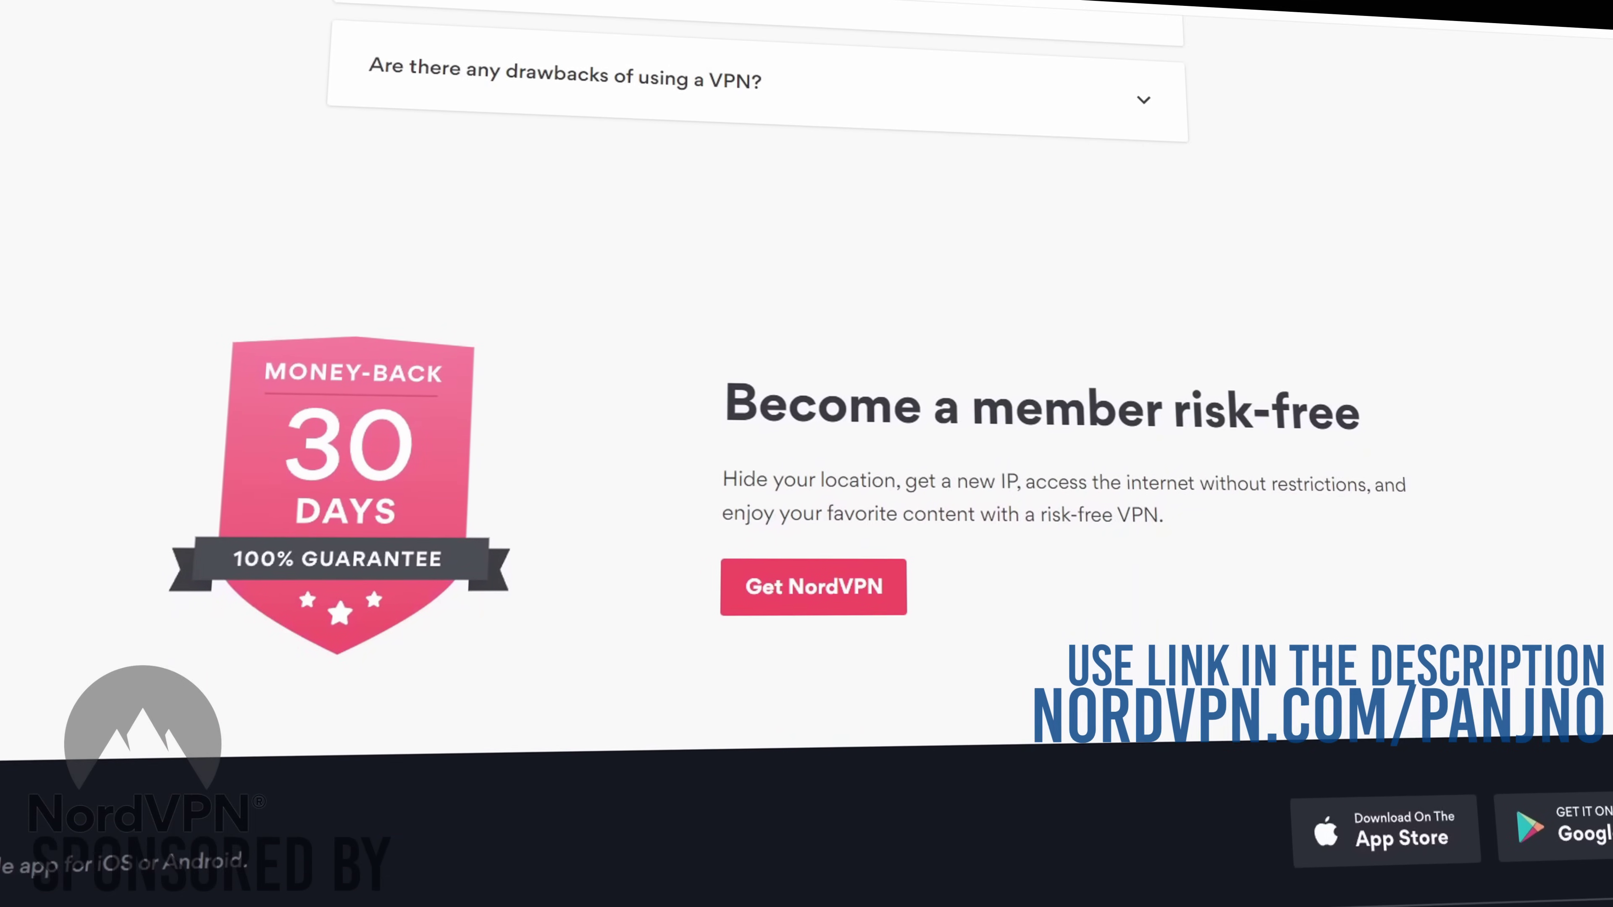
pyautogui.scroll(-3, 806, 445)
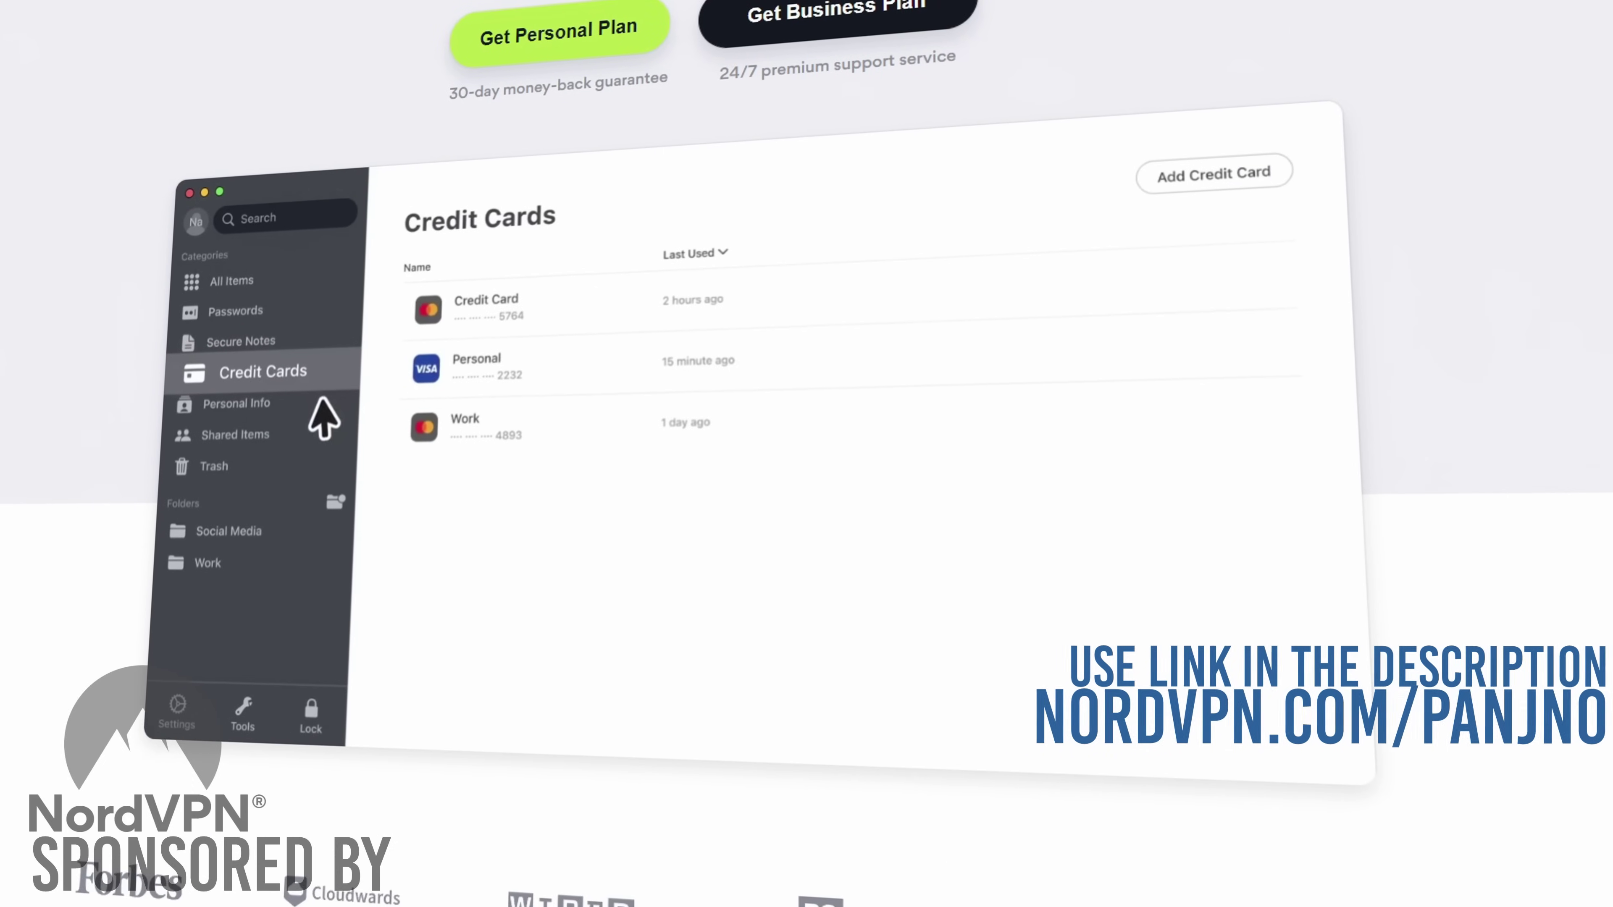
pyautogui.click(320, 401)
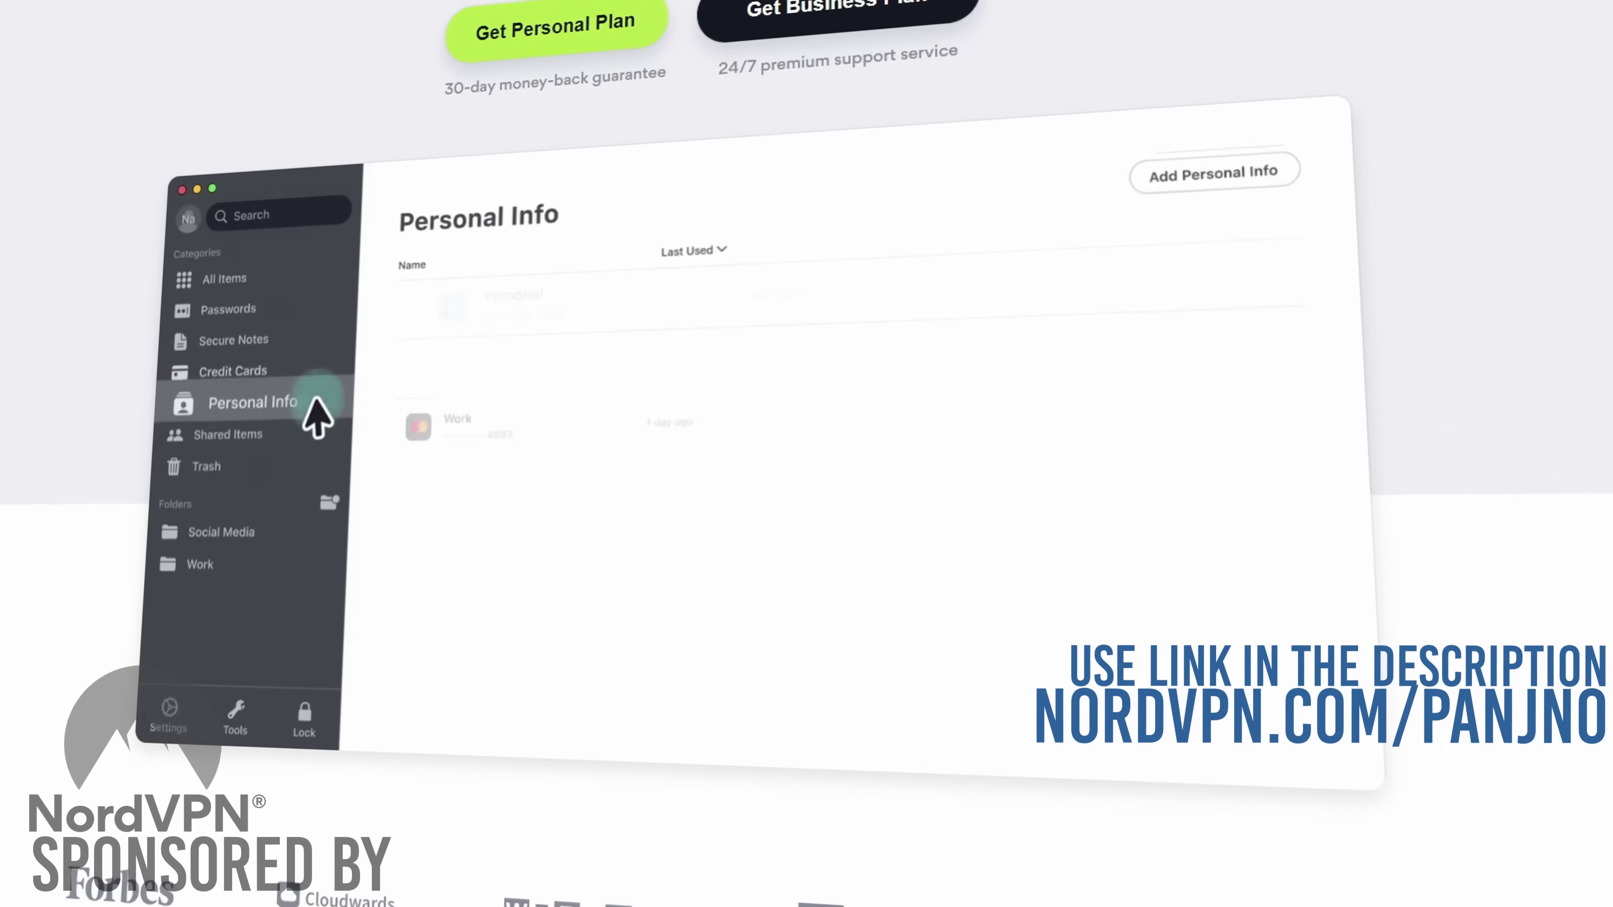
pyautogui.click(302, 444)
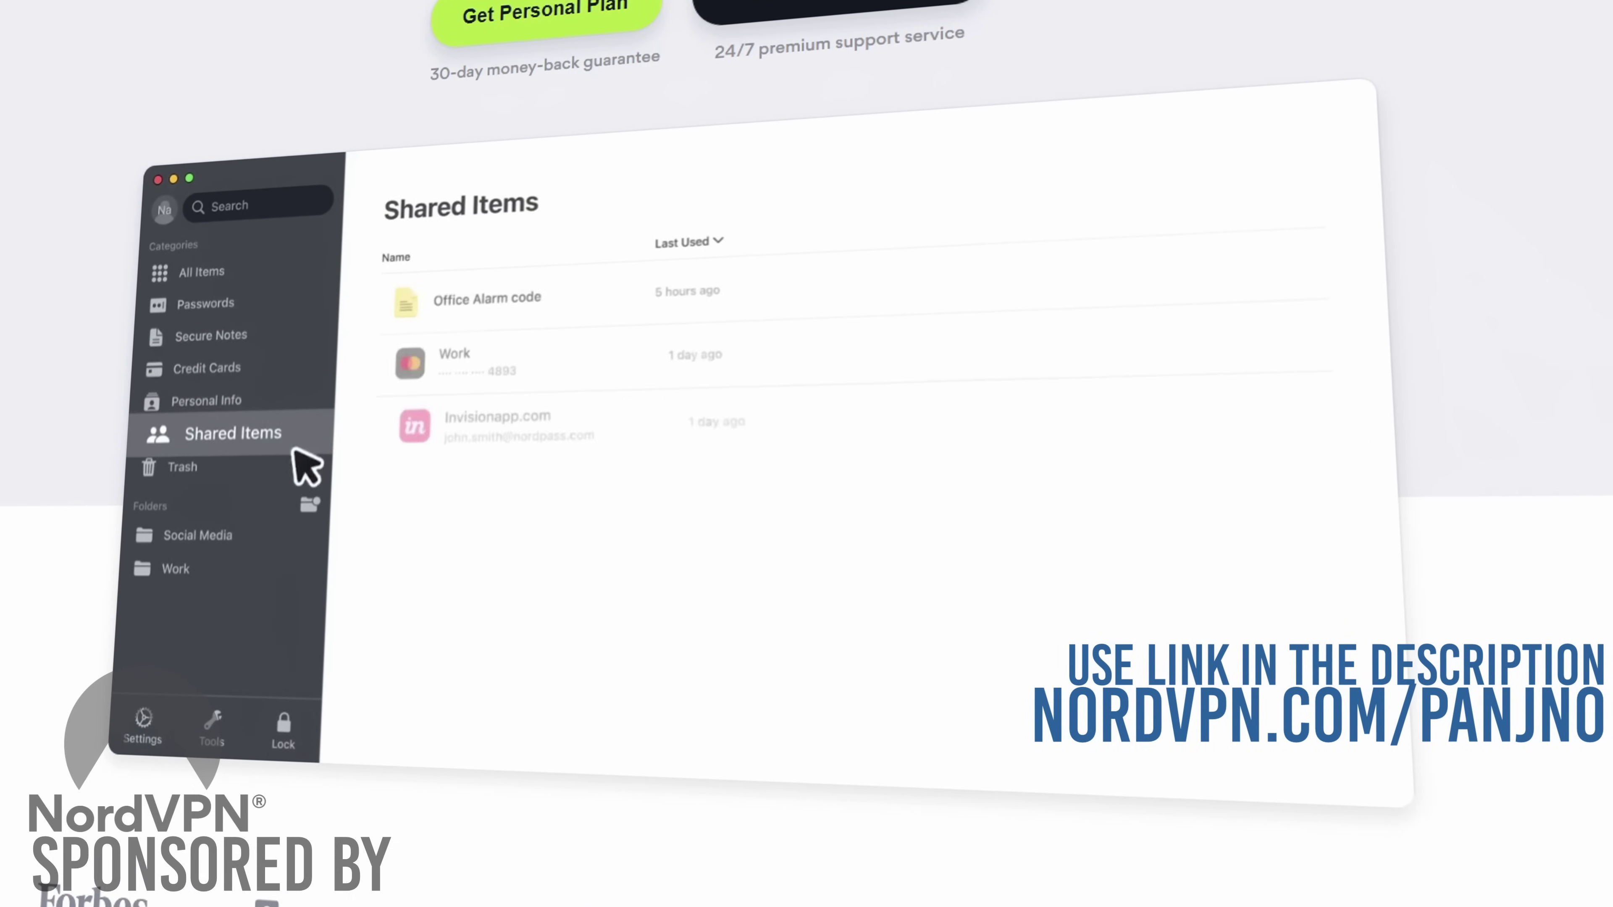
pyautogui.click(280, 533)
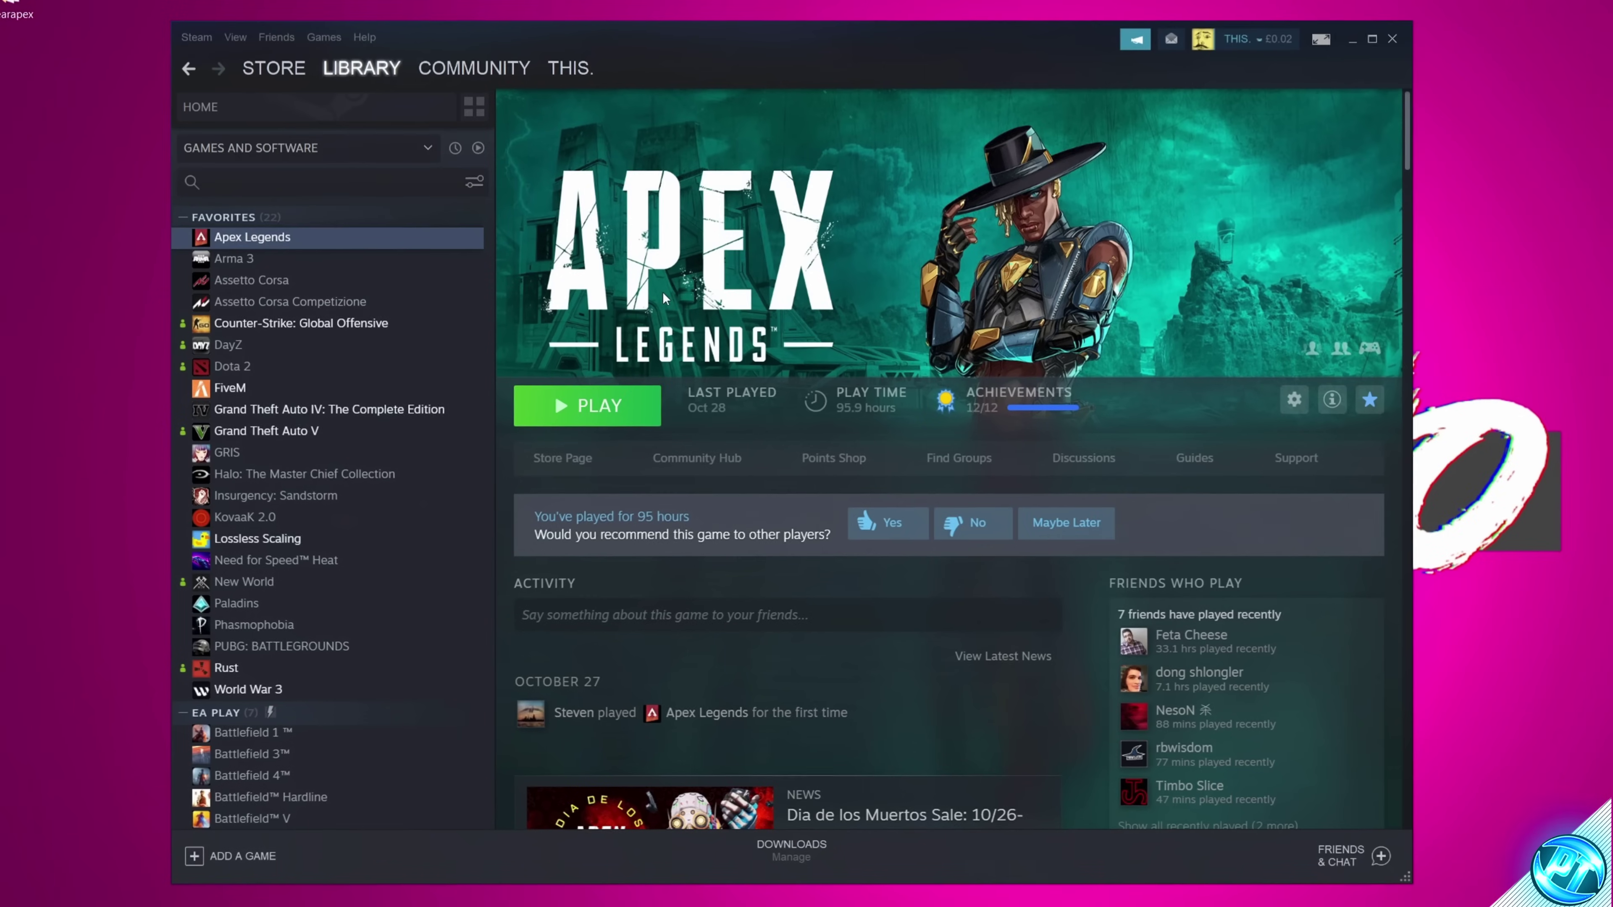
# Step: From Apex Legends' local files, start moving the install folder and try drive F
pyautogui.rightClick(313, 238)
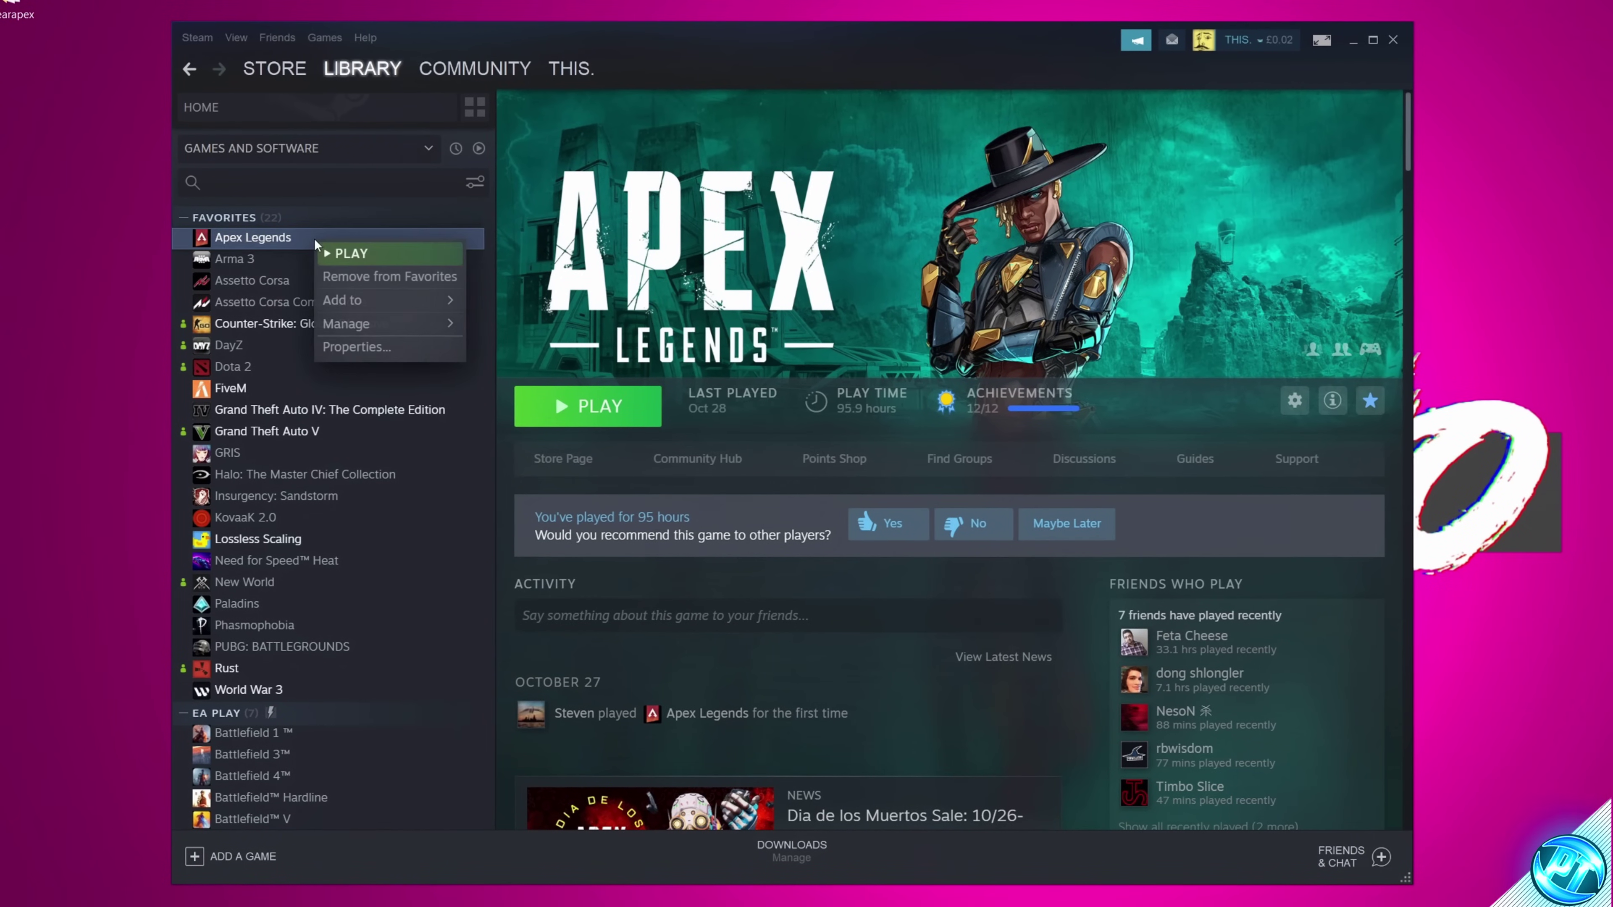
pyautogui.click(379, 347)
pyautogui.click(460, 405)
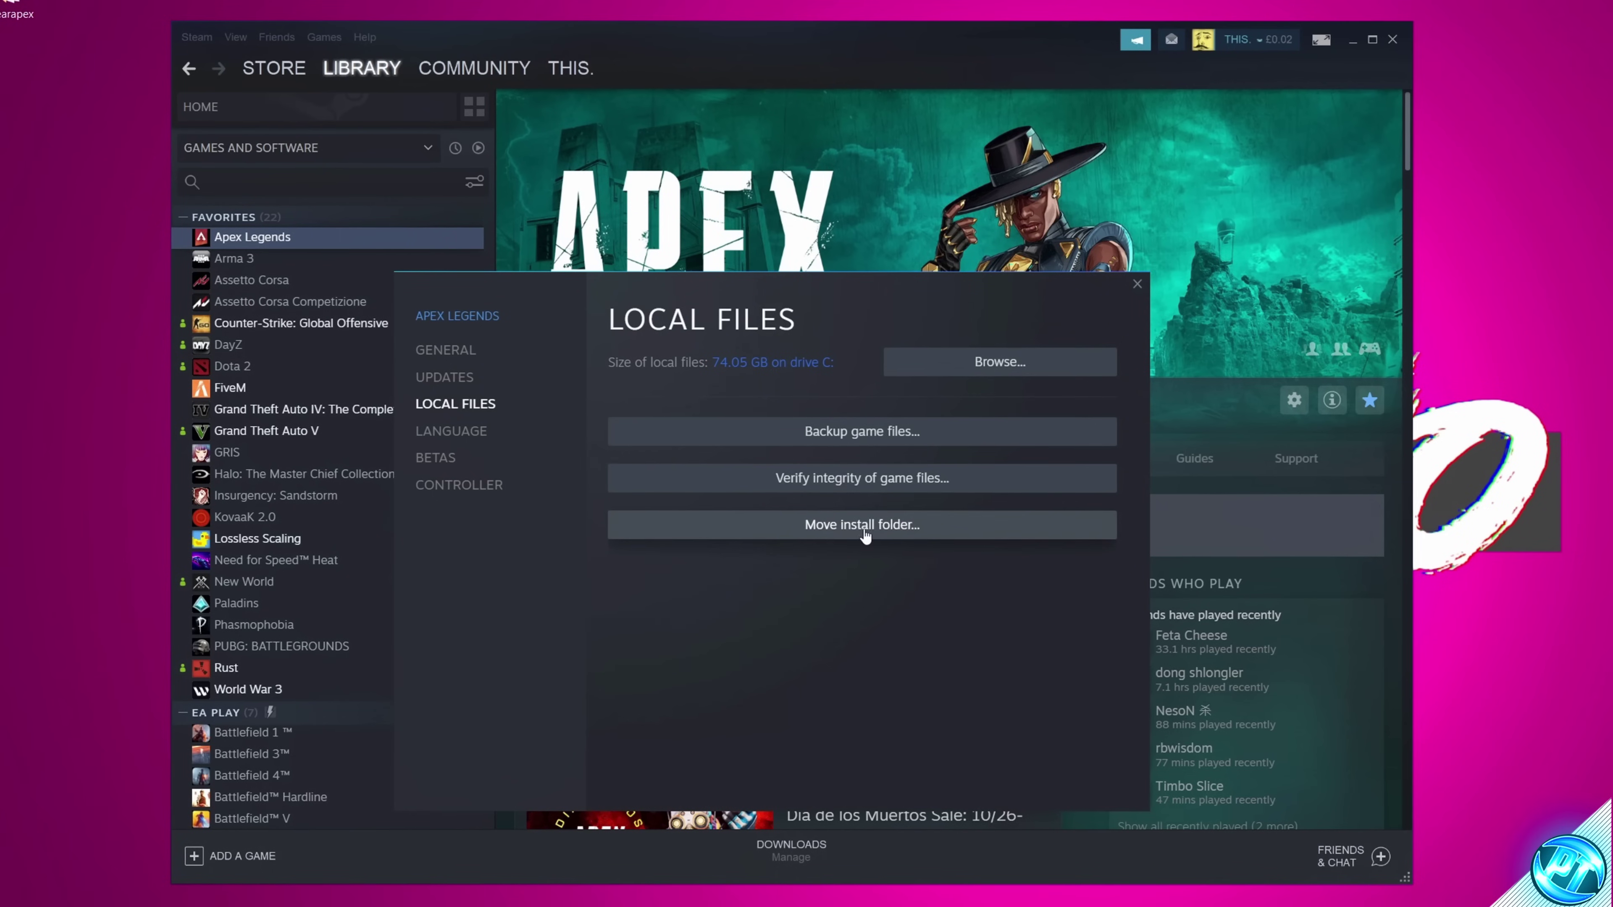
pyautogui.click(895, 535)
pyautogui.click(674, 543)
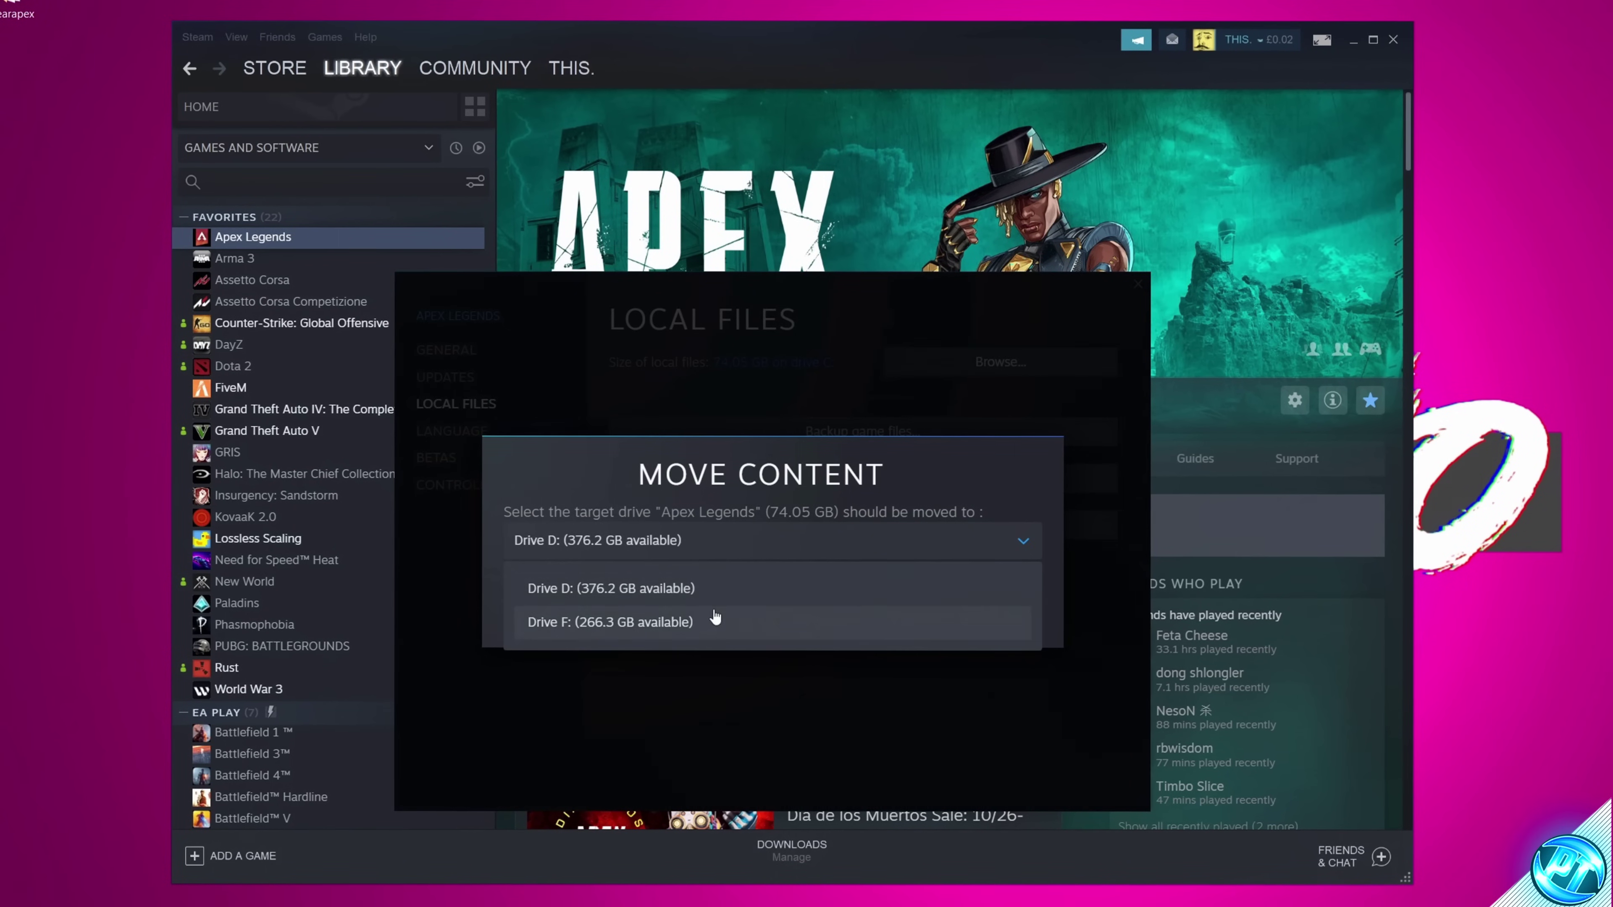
pyautogui.click(598, 624)
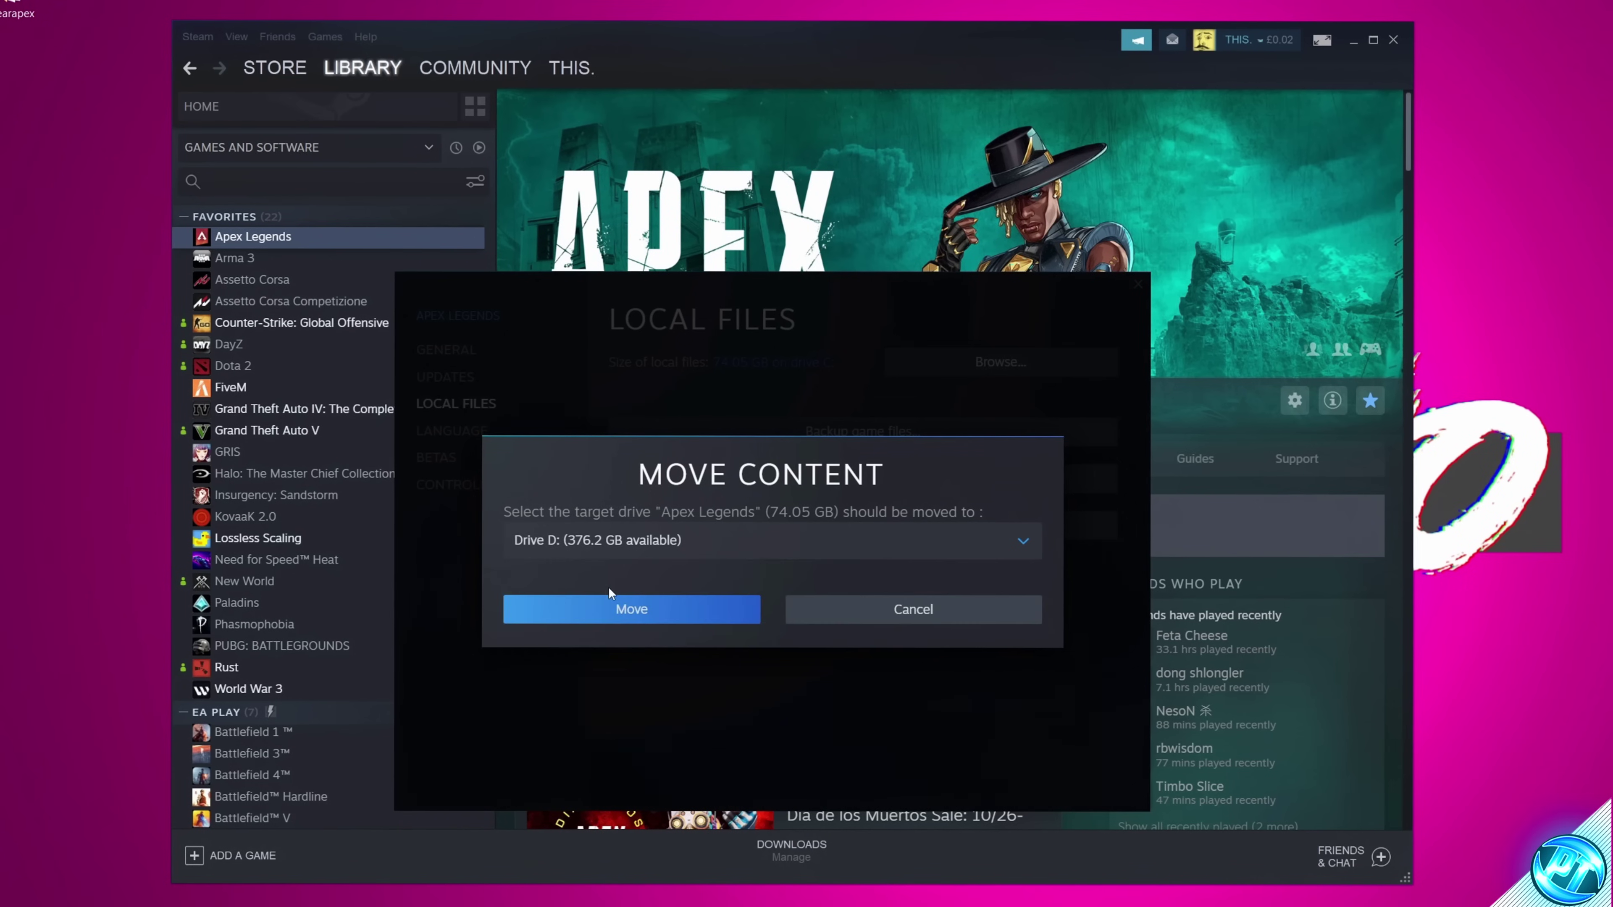
pyautogui.click(608, 541)
pyautogui.click(619, 622)
# Step: Try drive D, cancel the move, then disable Blitz in Task Manager's Startup list
pyautogui.click(602, 539)
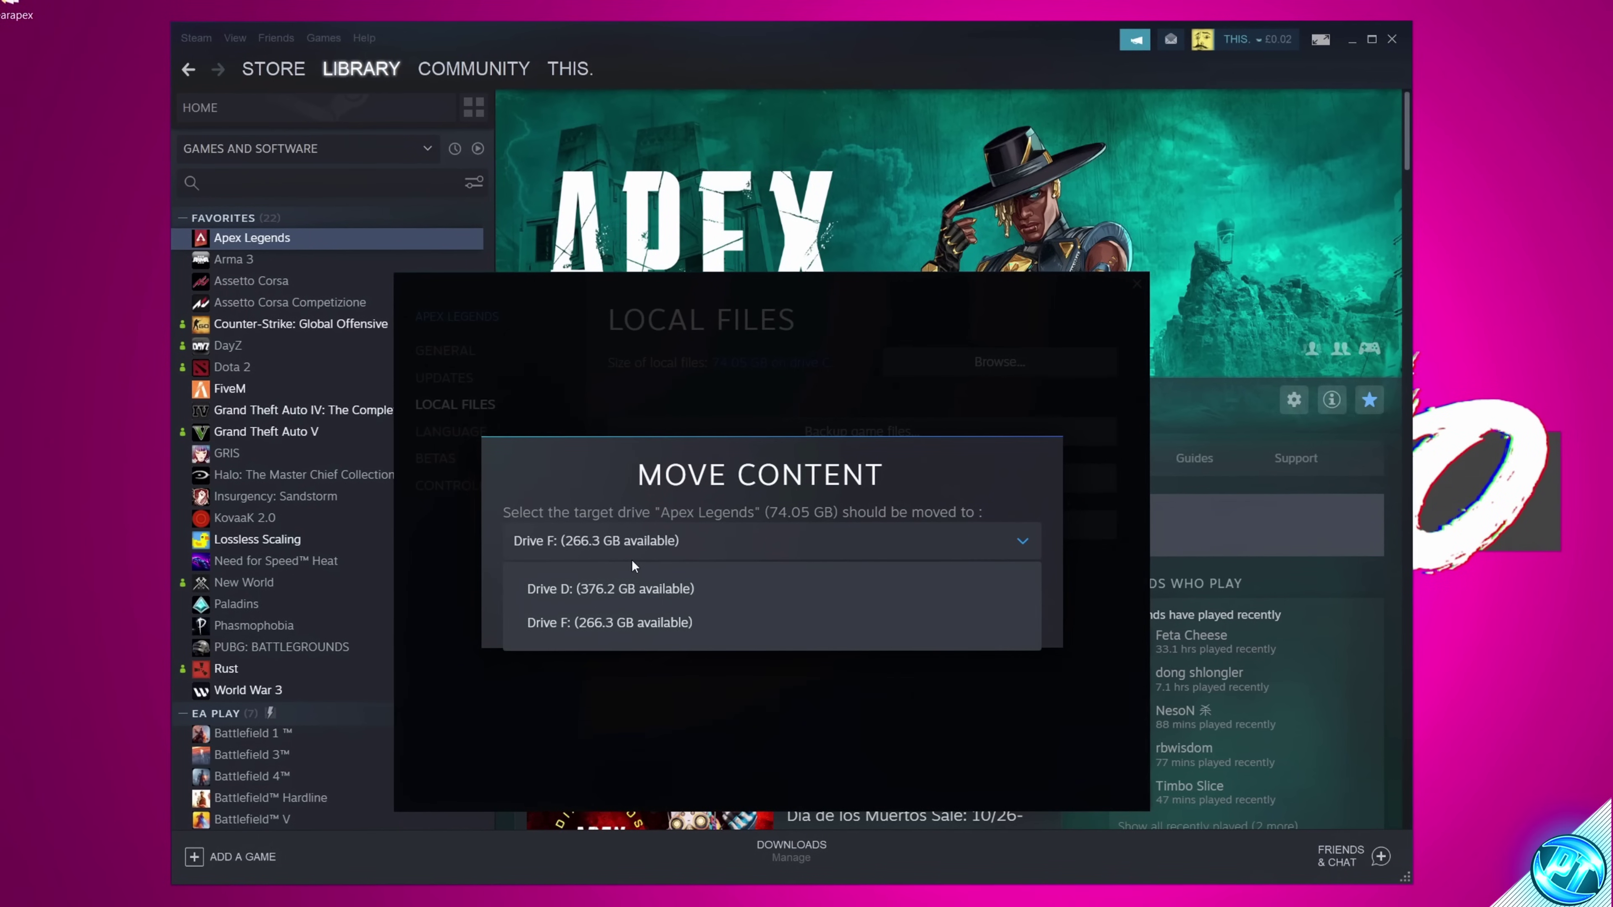
pyautogui.click(571, 591)
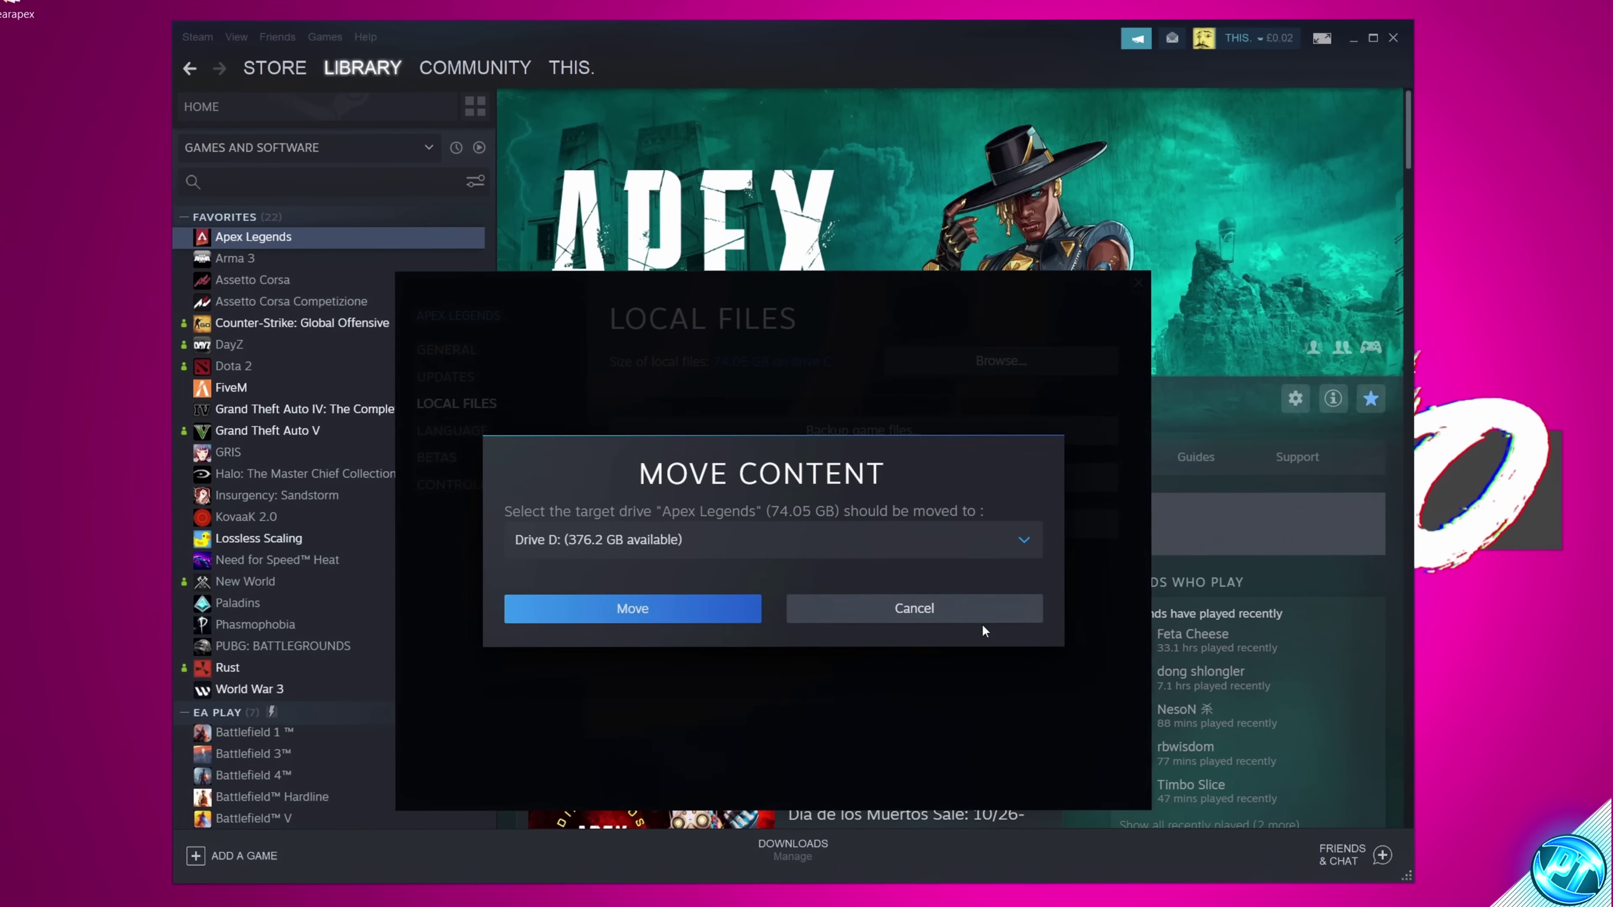
pyautogui.click(971, 615)
pyautogui.click(1137, 283)
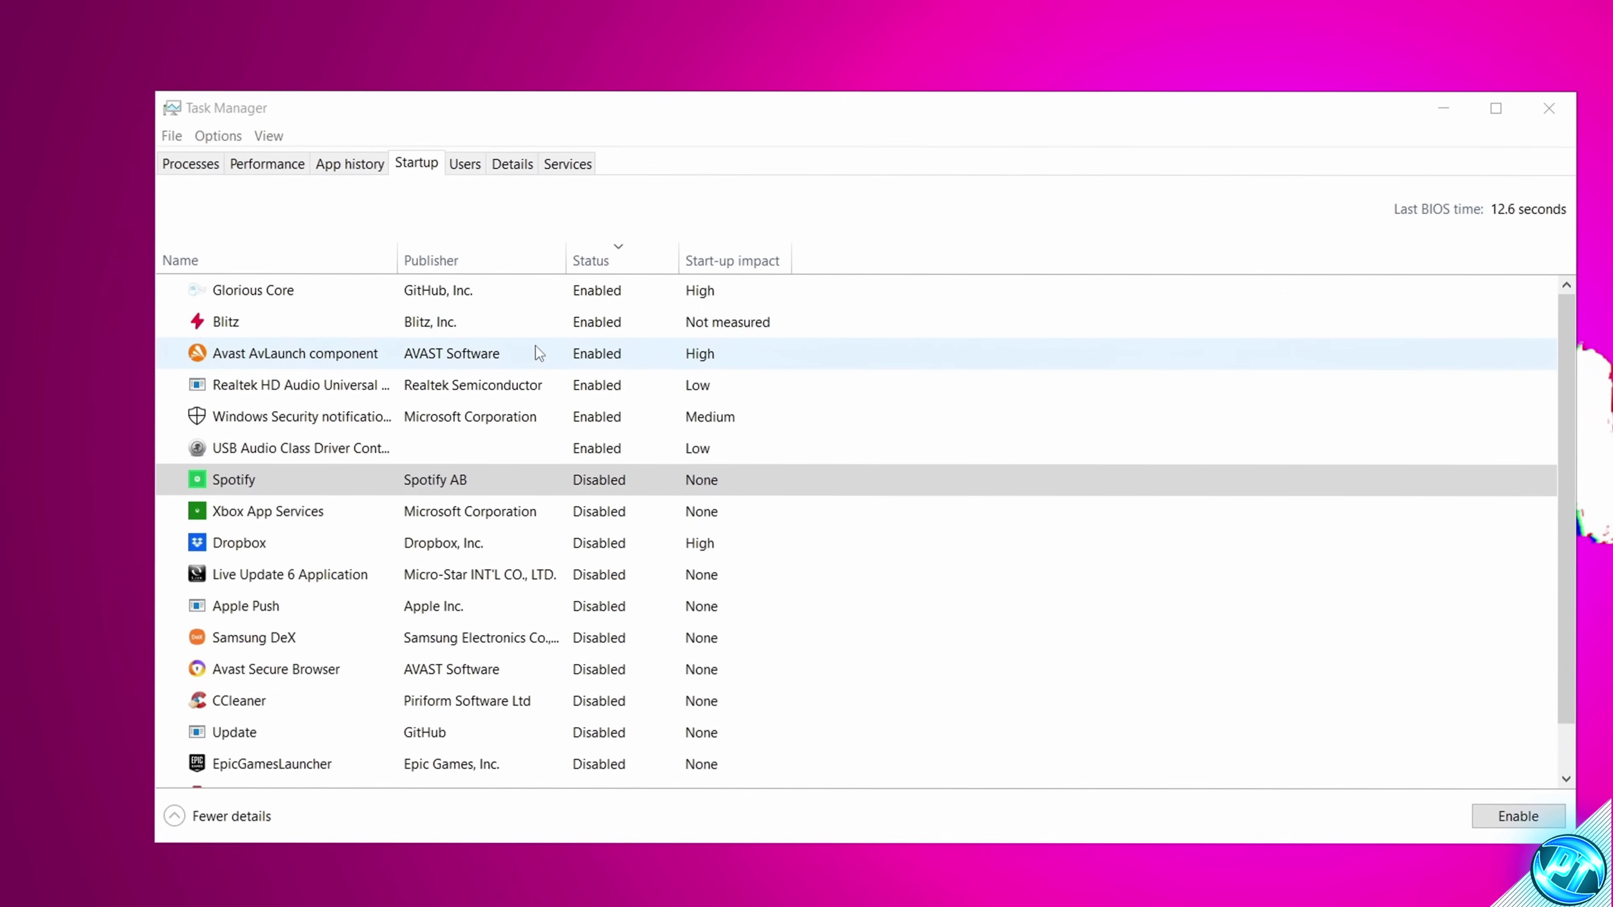
pyautogui.click(225, 322)
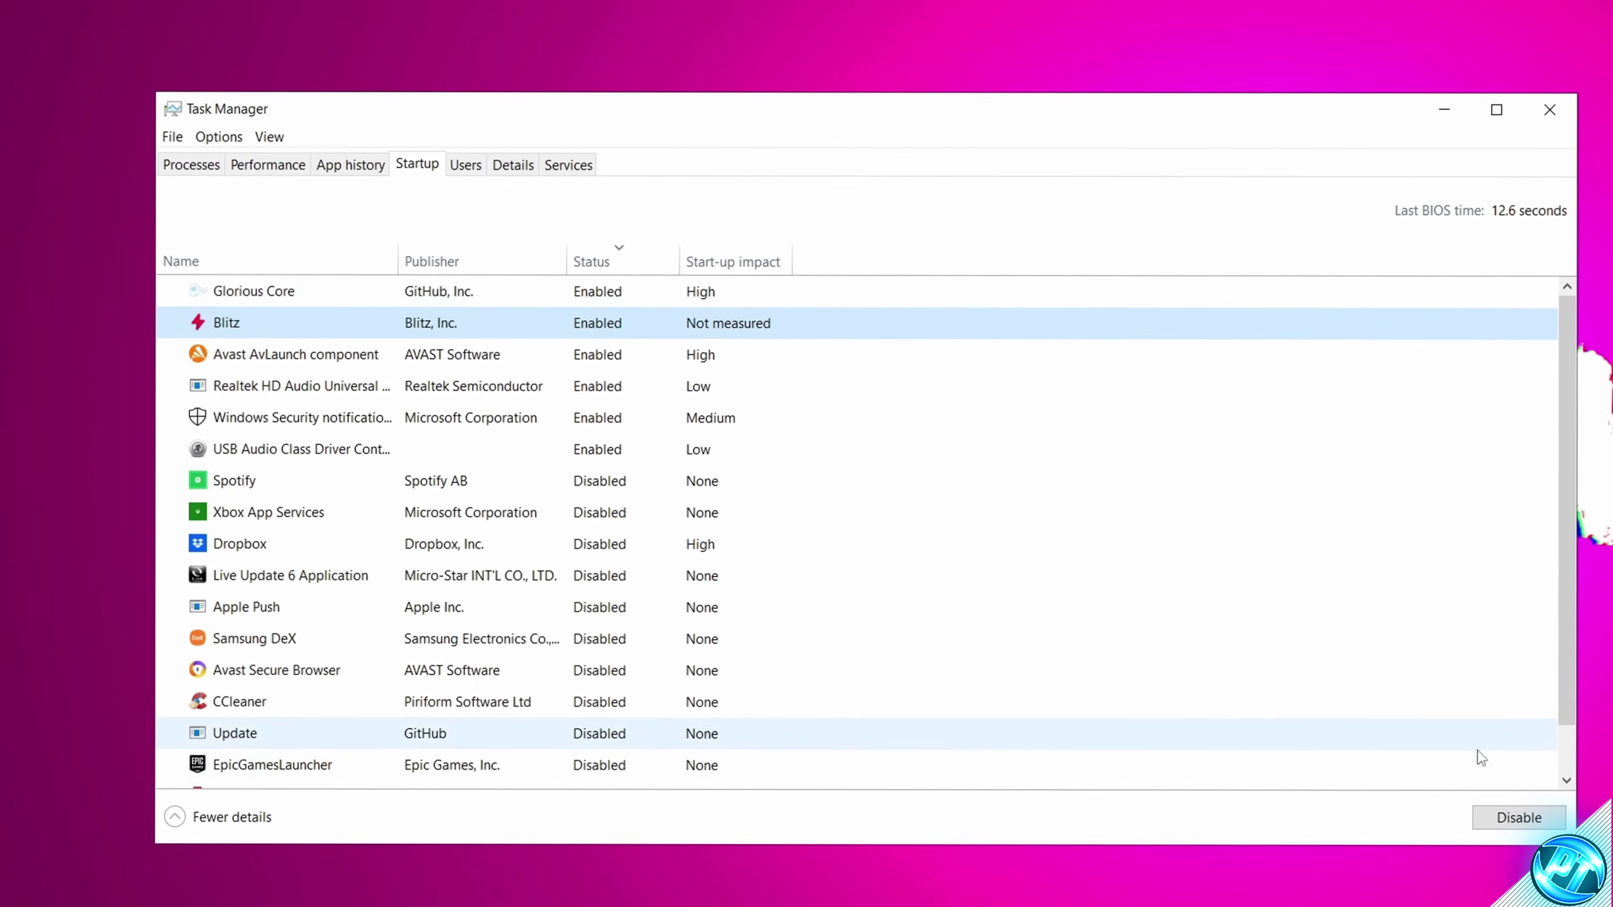
pyautogui.click(1519, 816)
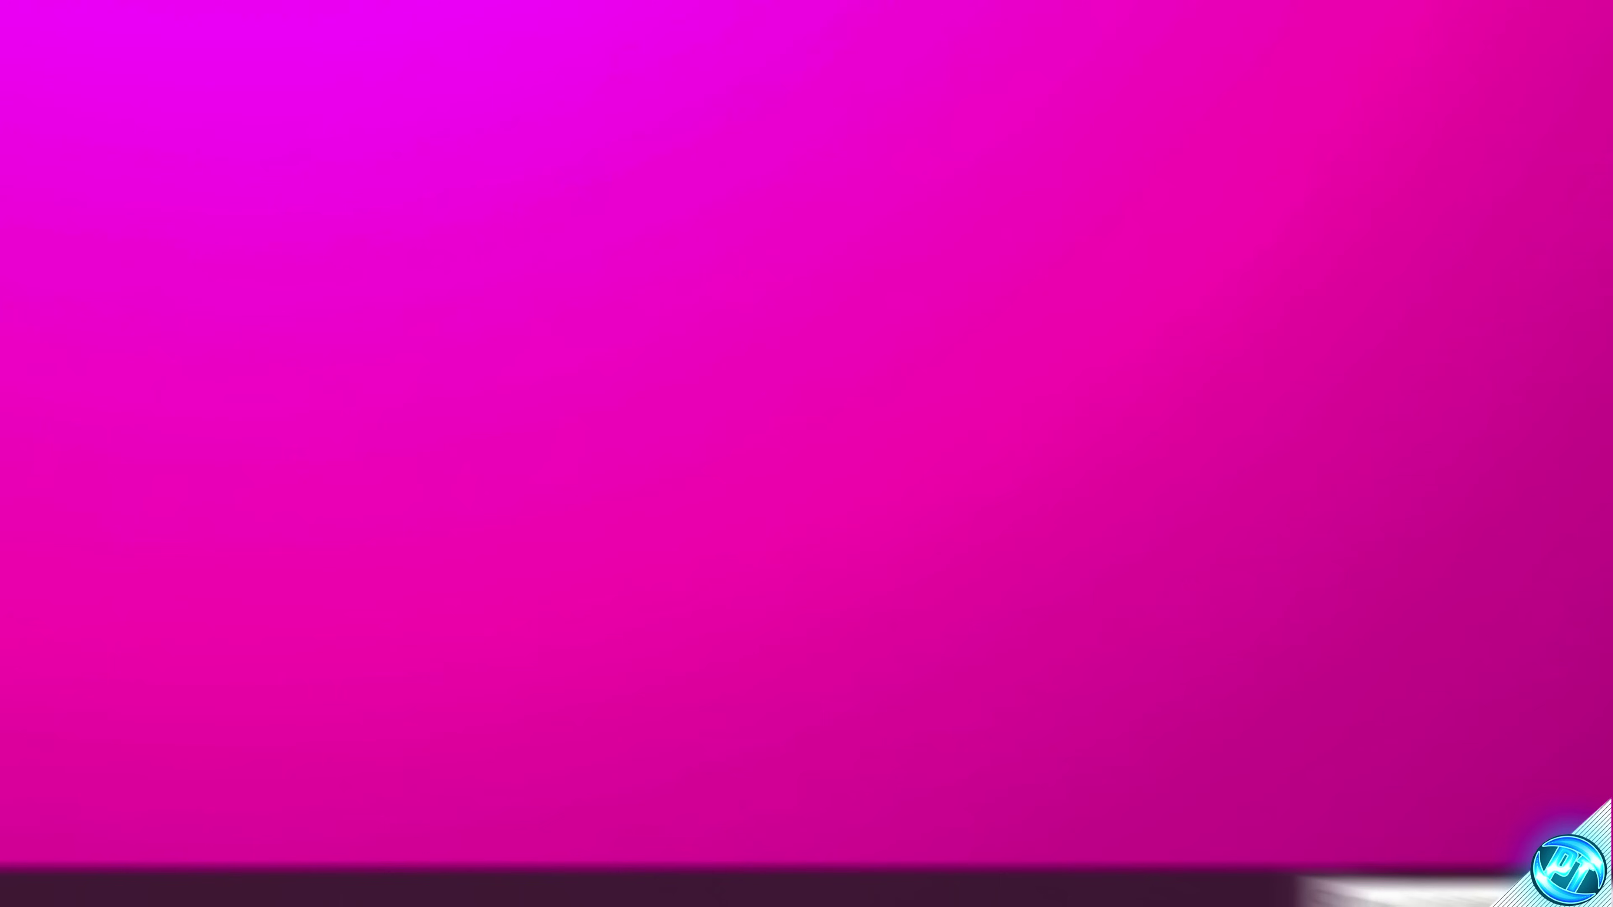
# Step: Quit Blitz from its icon among the hidden taskbar tray icons
pyautogui.click(1417, 895)
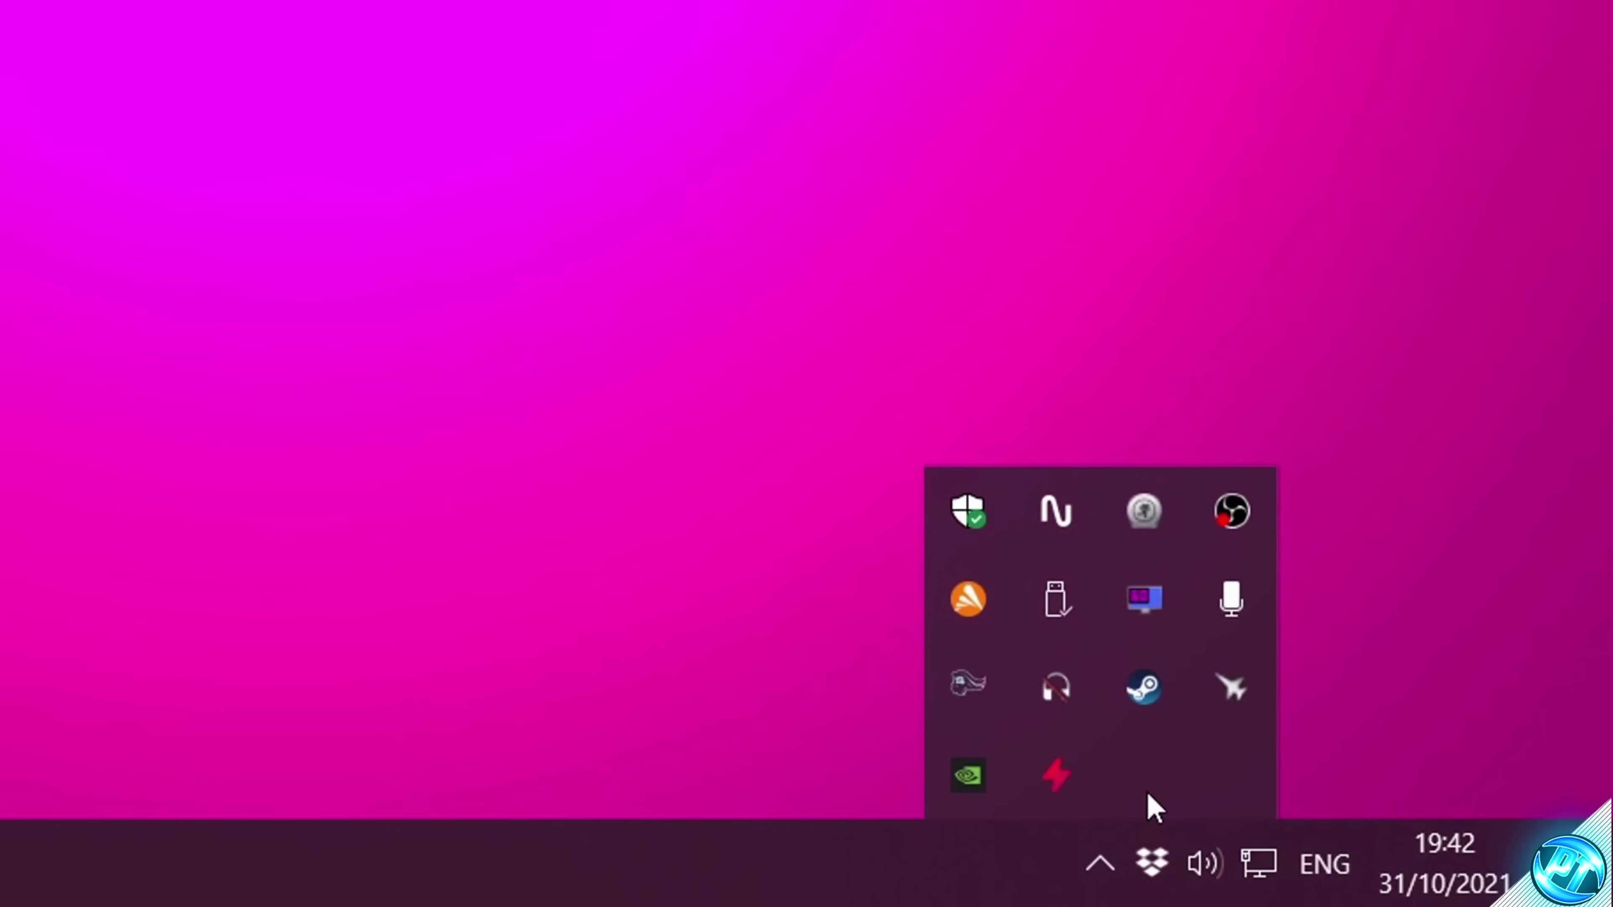
pyautogui.rightClick(1056, 774)
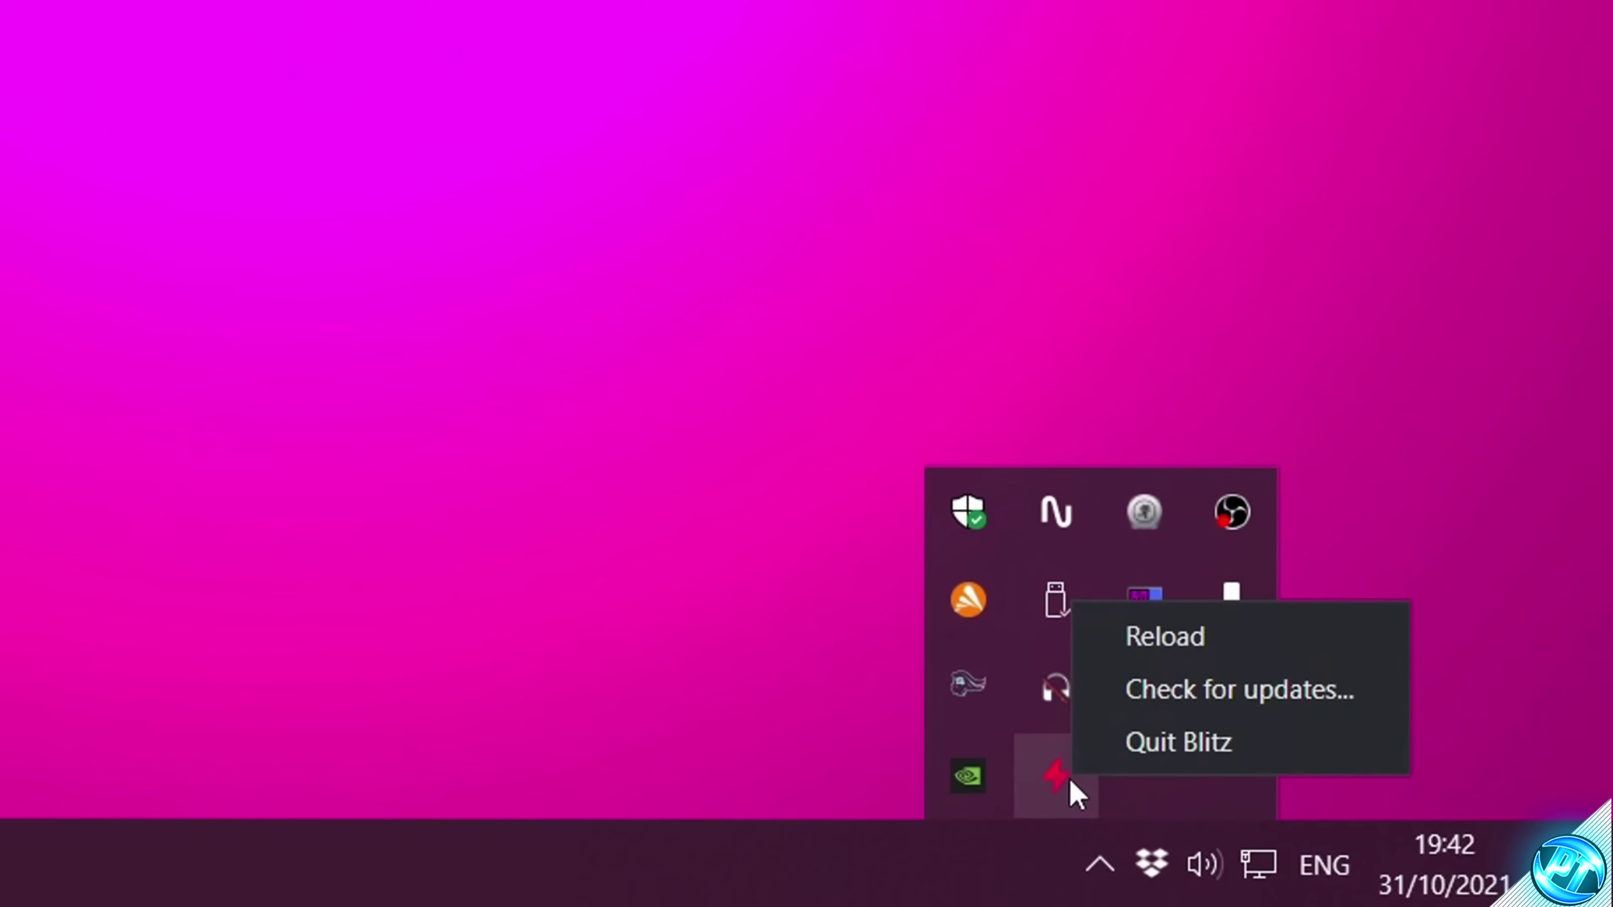
pyautogui.click(1165, 753)
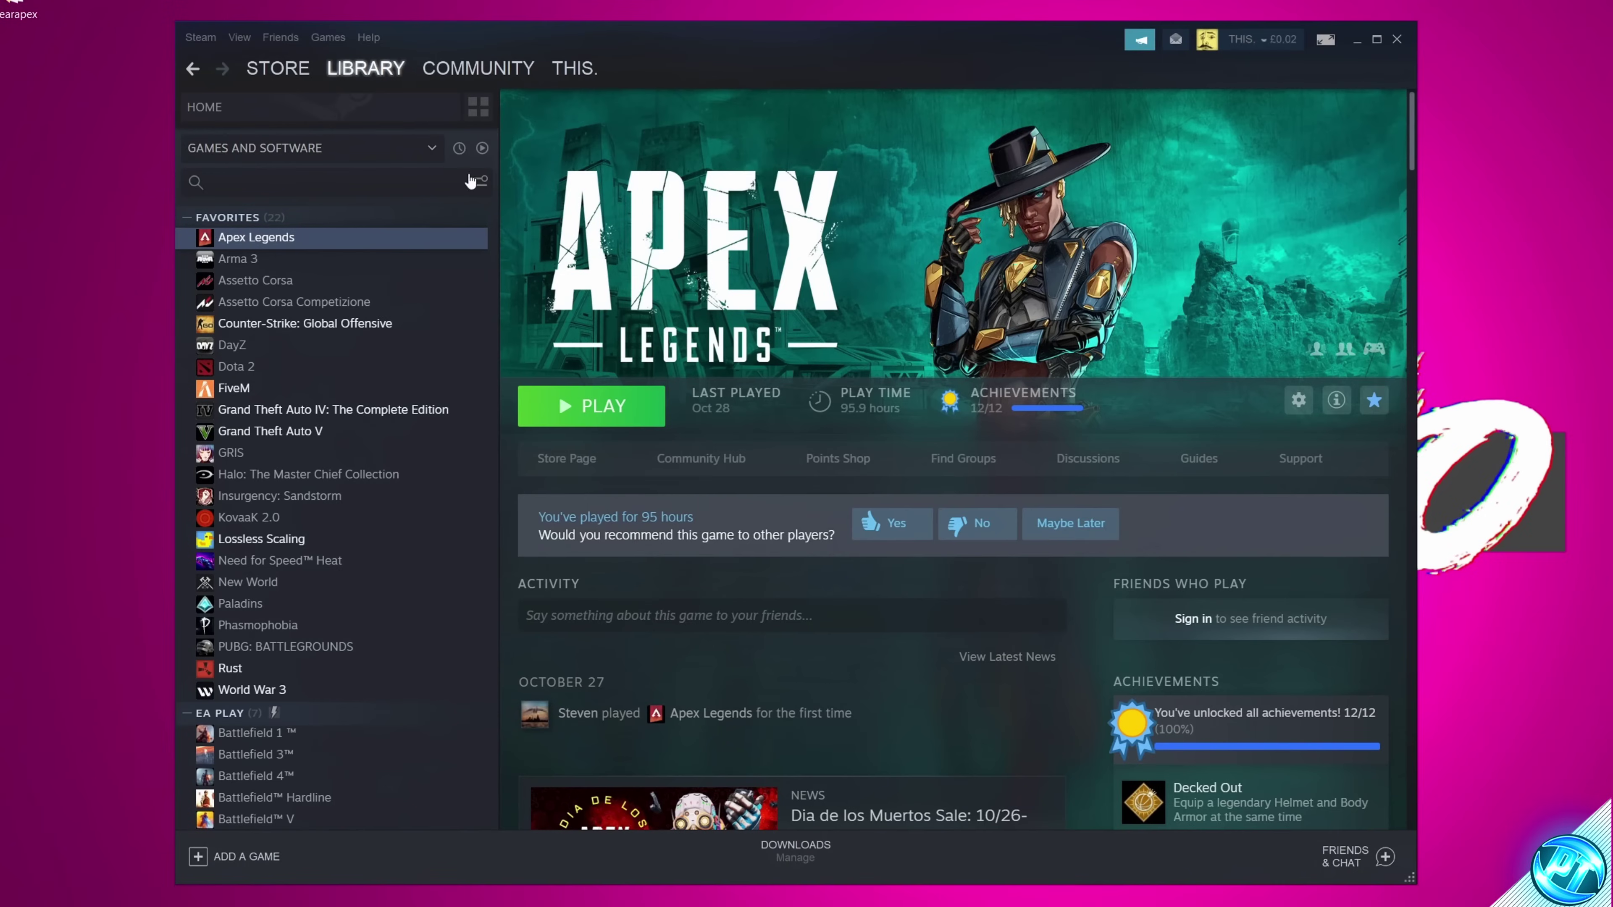
# Step: Open the Apex Legends install folder from its Steam local files properties
pyautogui.rightClick(312, 241)
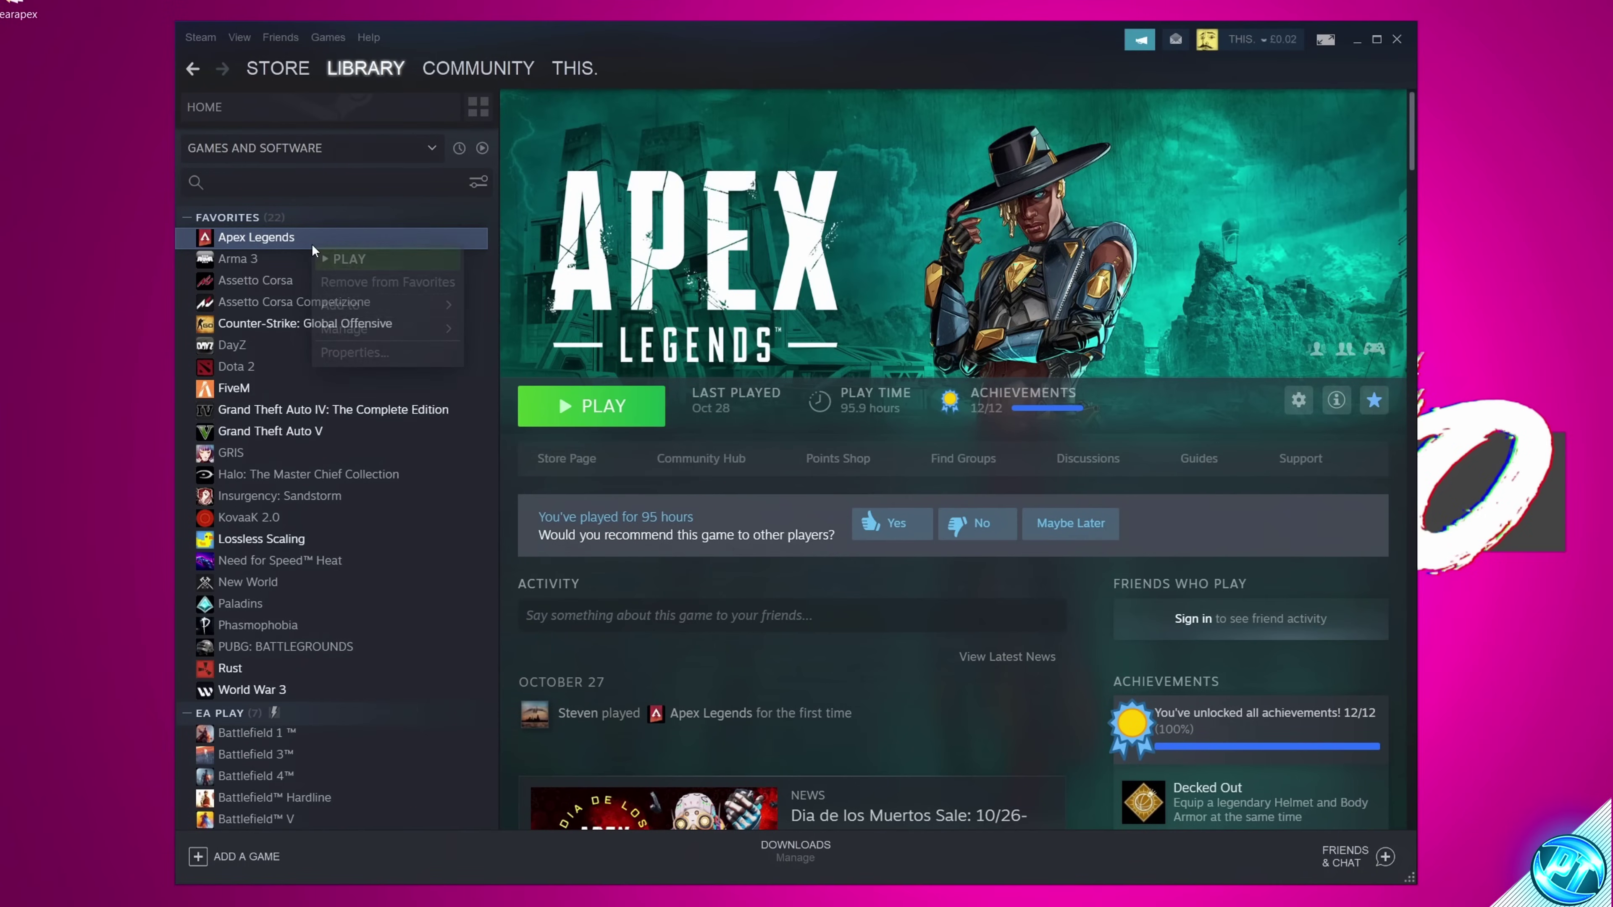
pyautogui.click(379, 354)
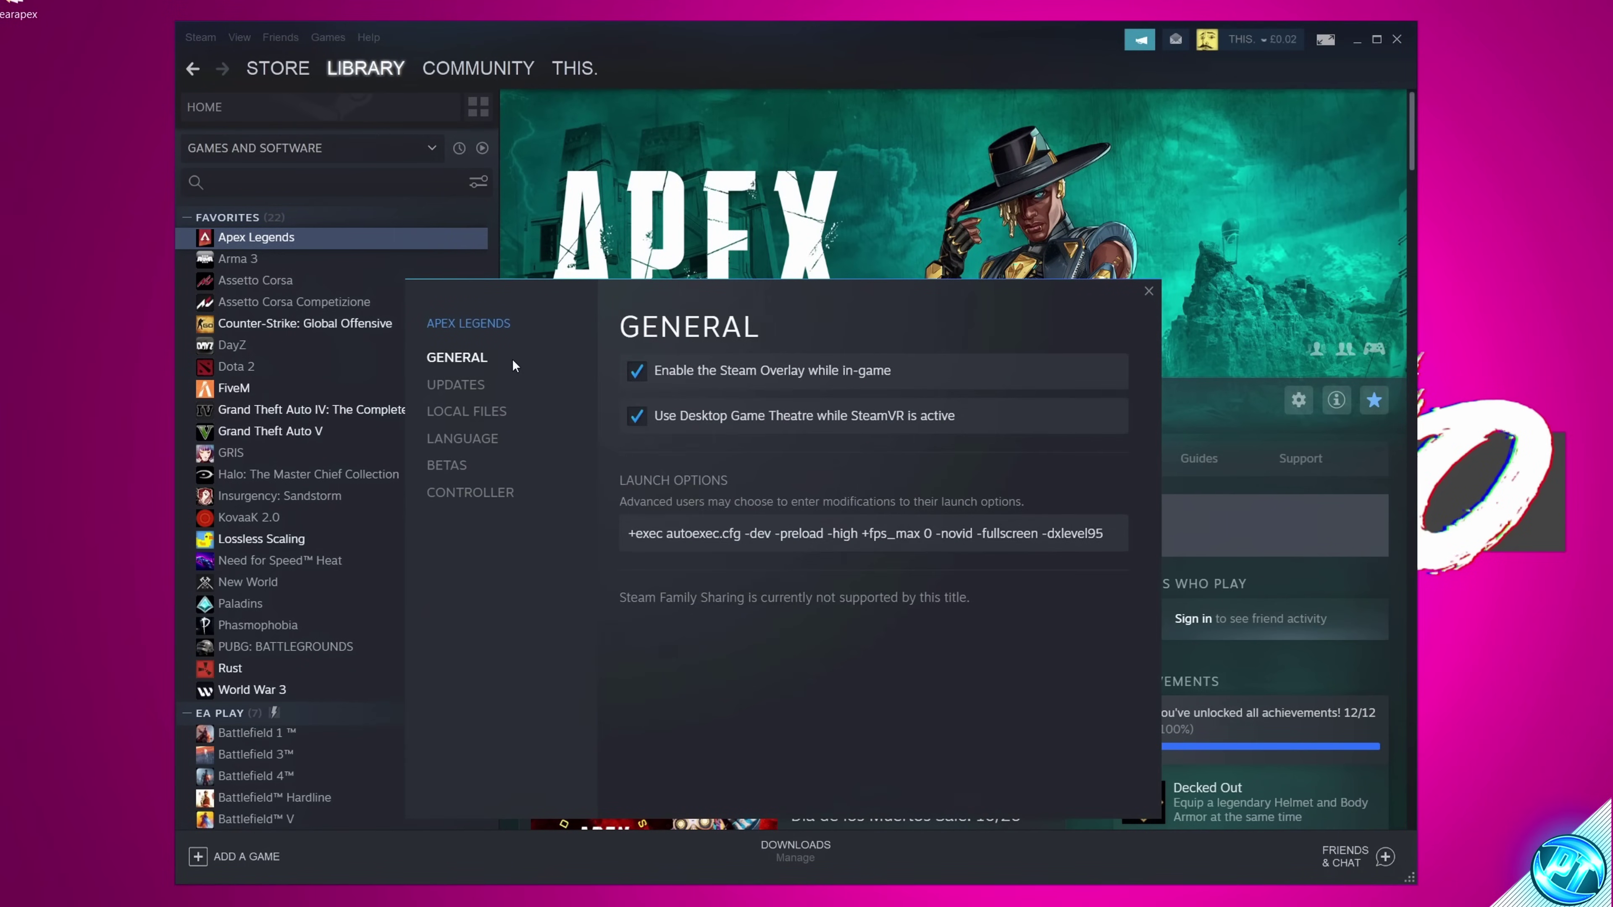
pyautogui.click(450, 412)
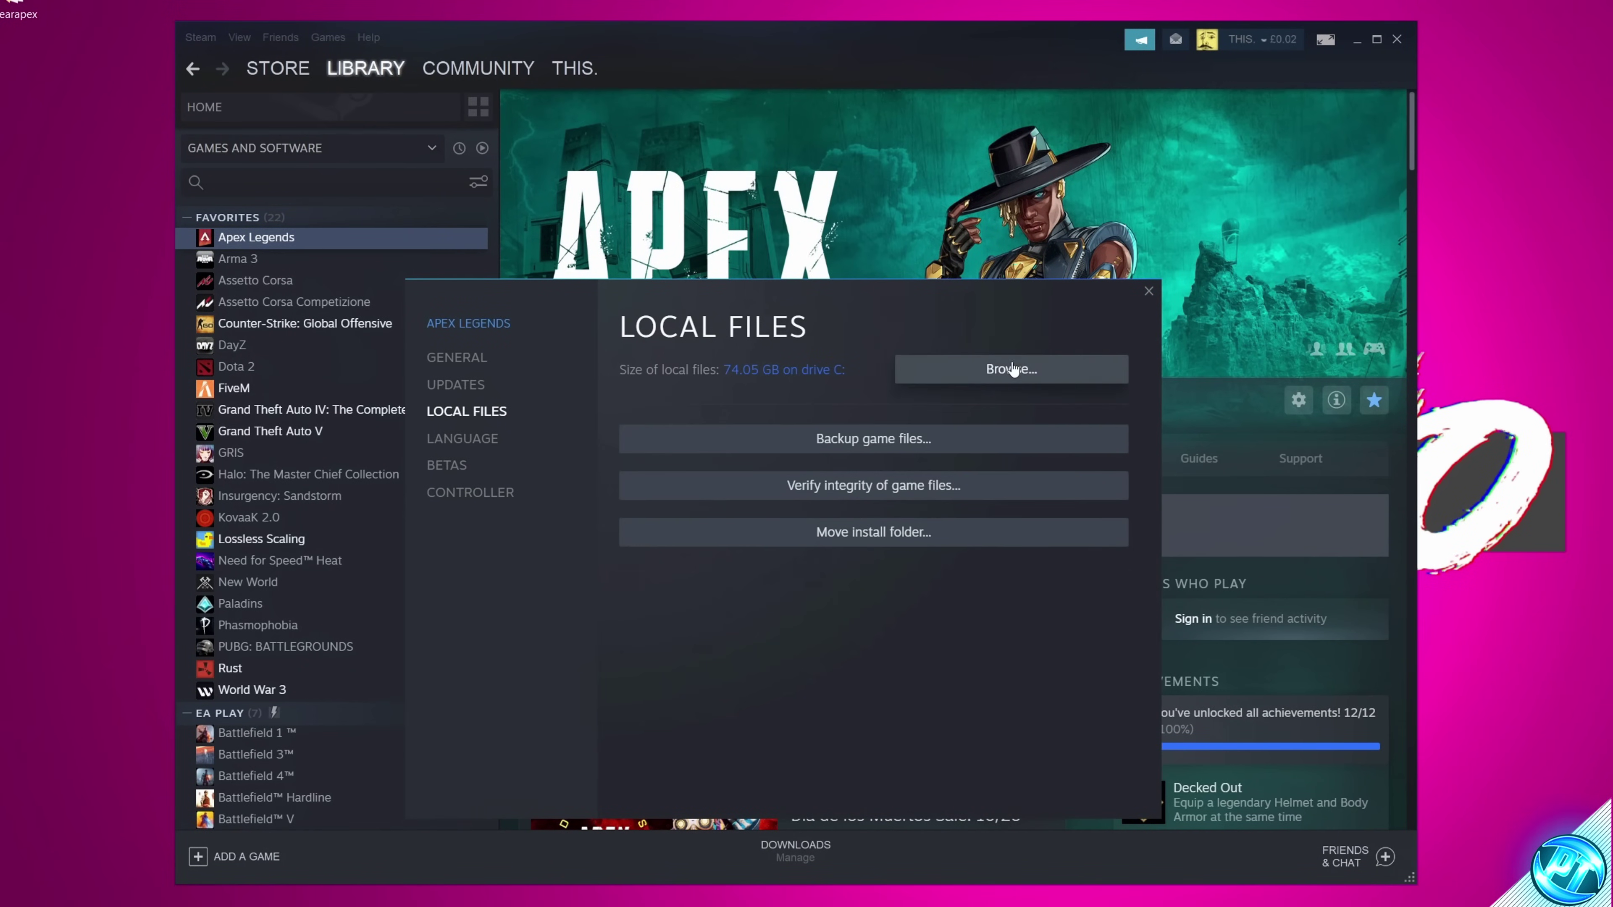
pyautogui.click(1024, 377)
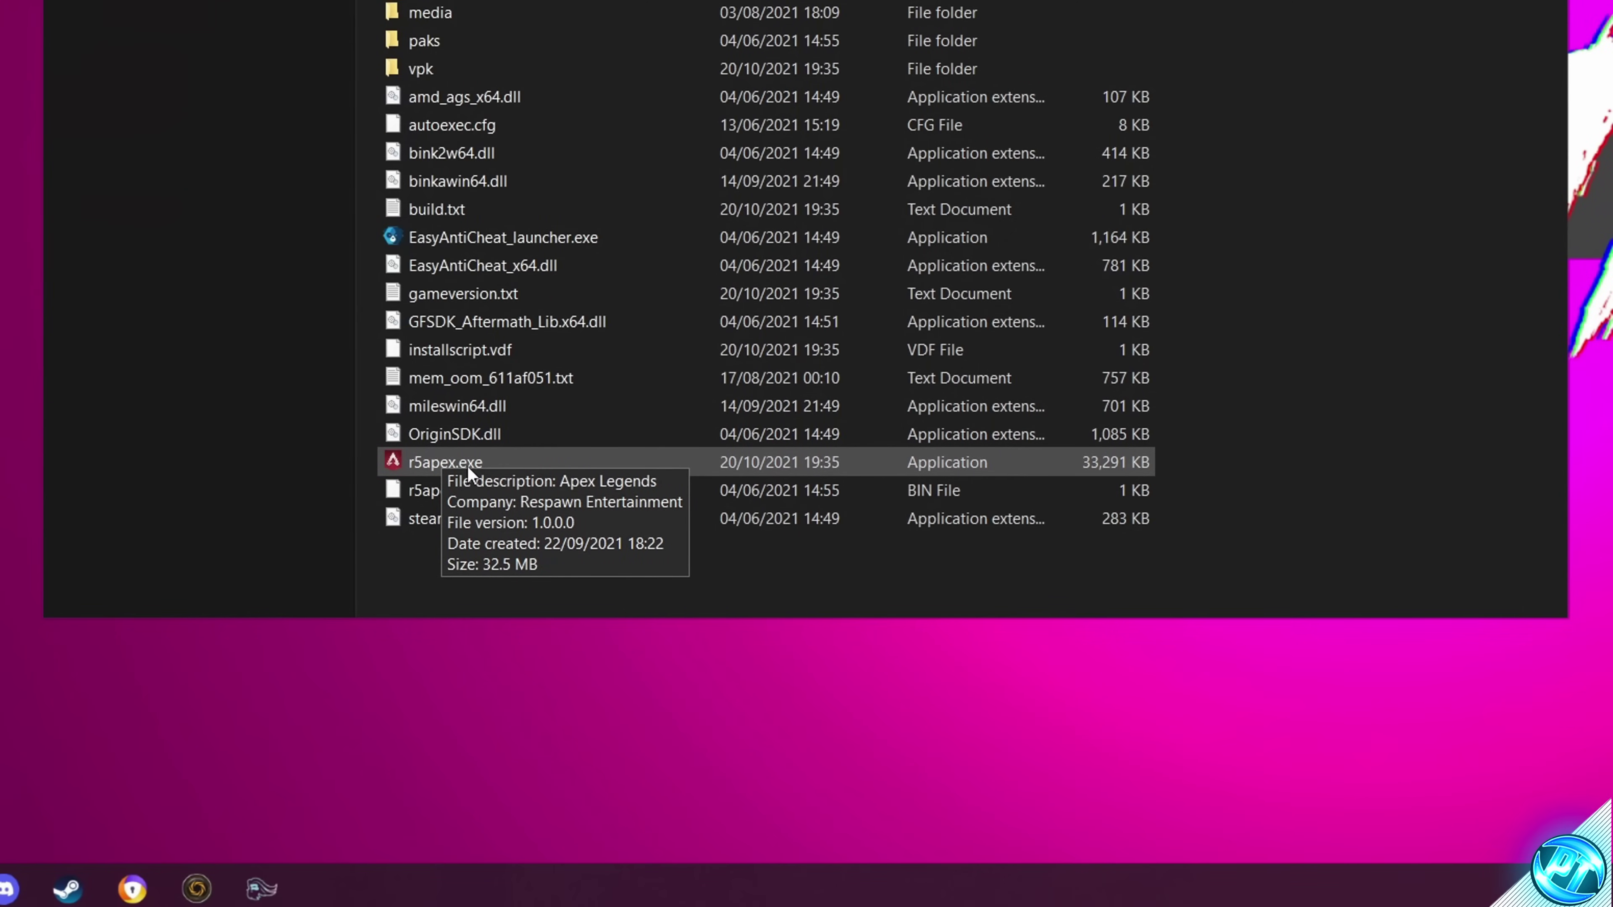
# Step: Turn on the high DPI scaling override in r5apex.exe's compatibility settings and apply
pyautogui.rightClick(472, 464)
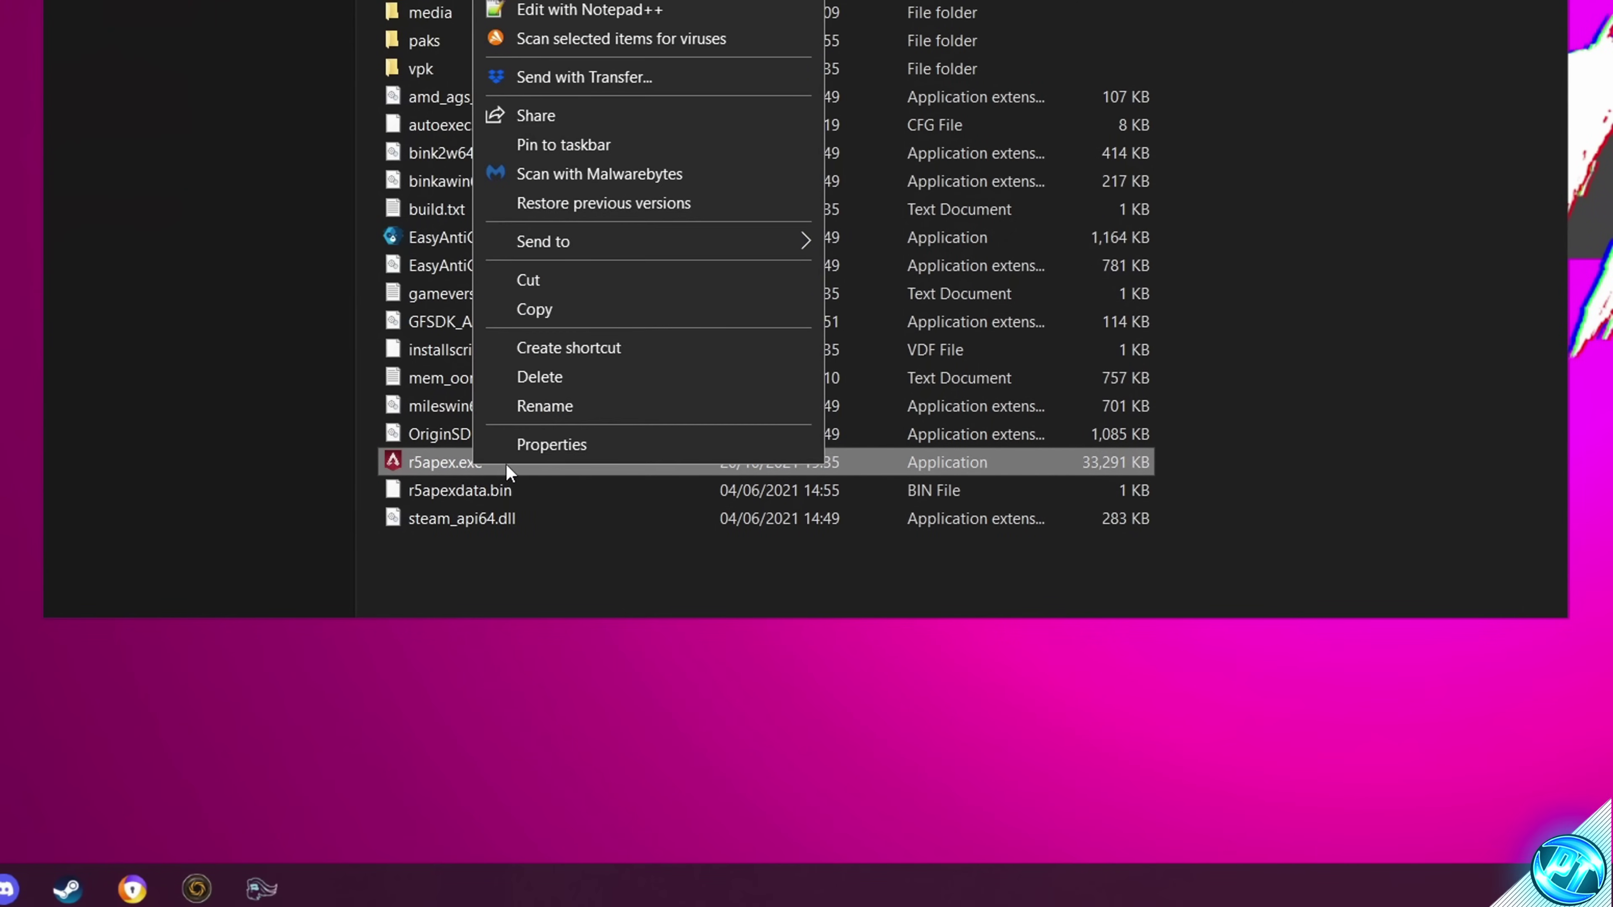
pyautogui.click(578, 453)
pyautogui.click(731, 242)
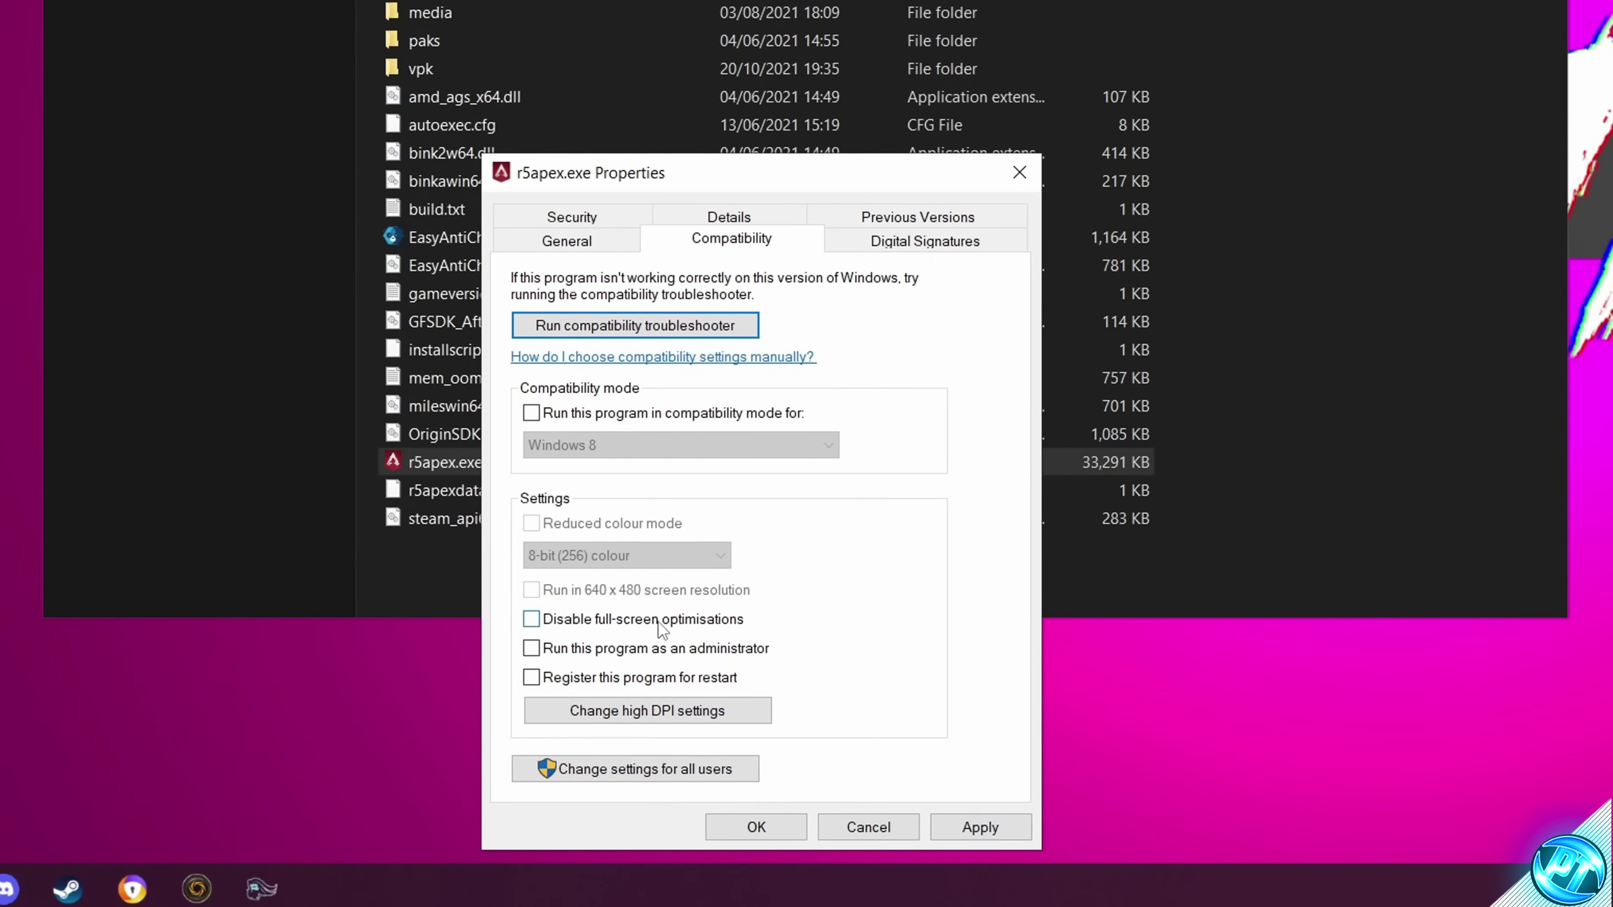
pyautogui.click(654, 715)
pyautogui.click(623, 665)
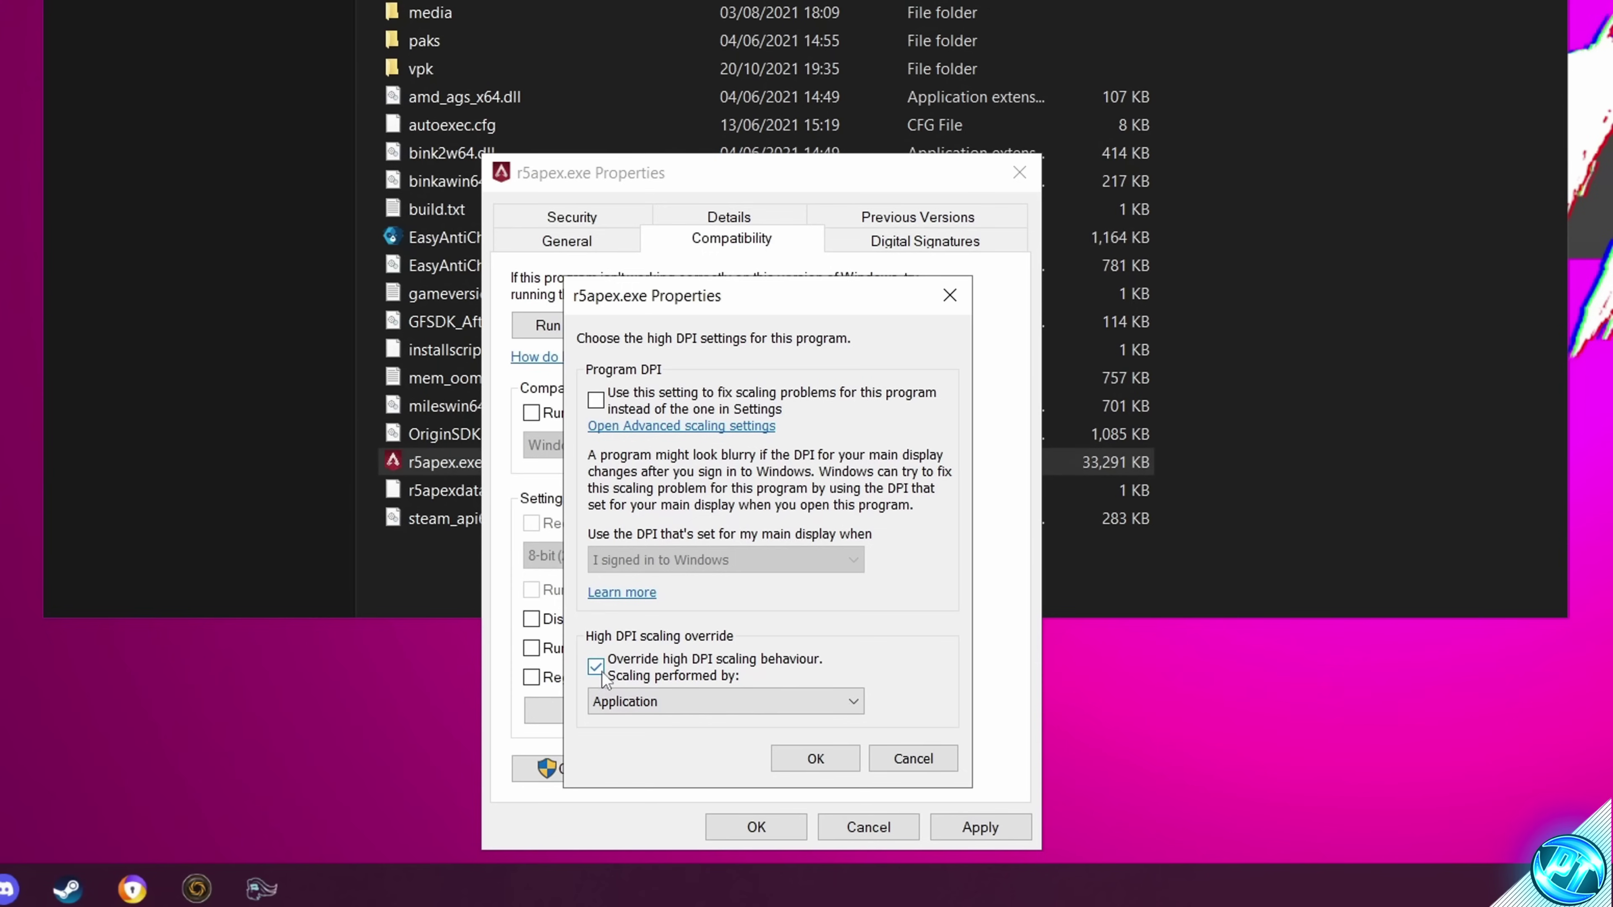
pyautogui.click(825, 761)
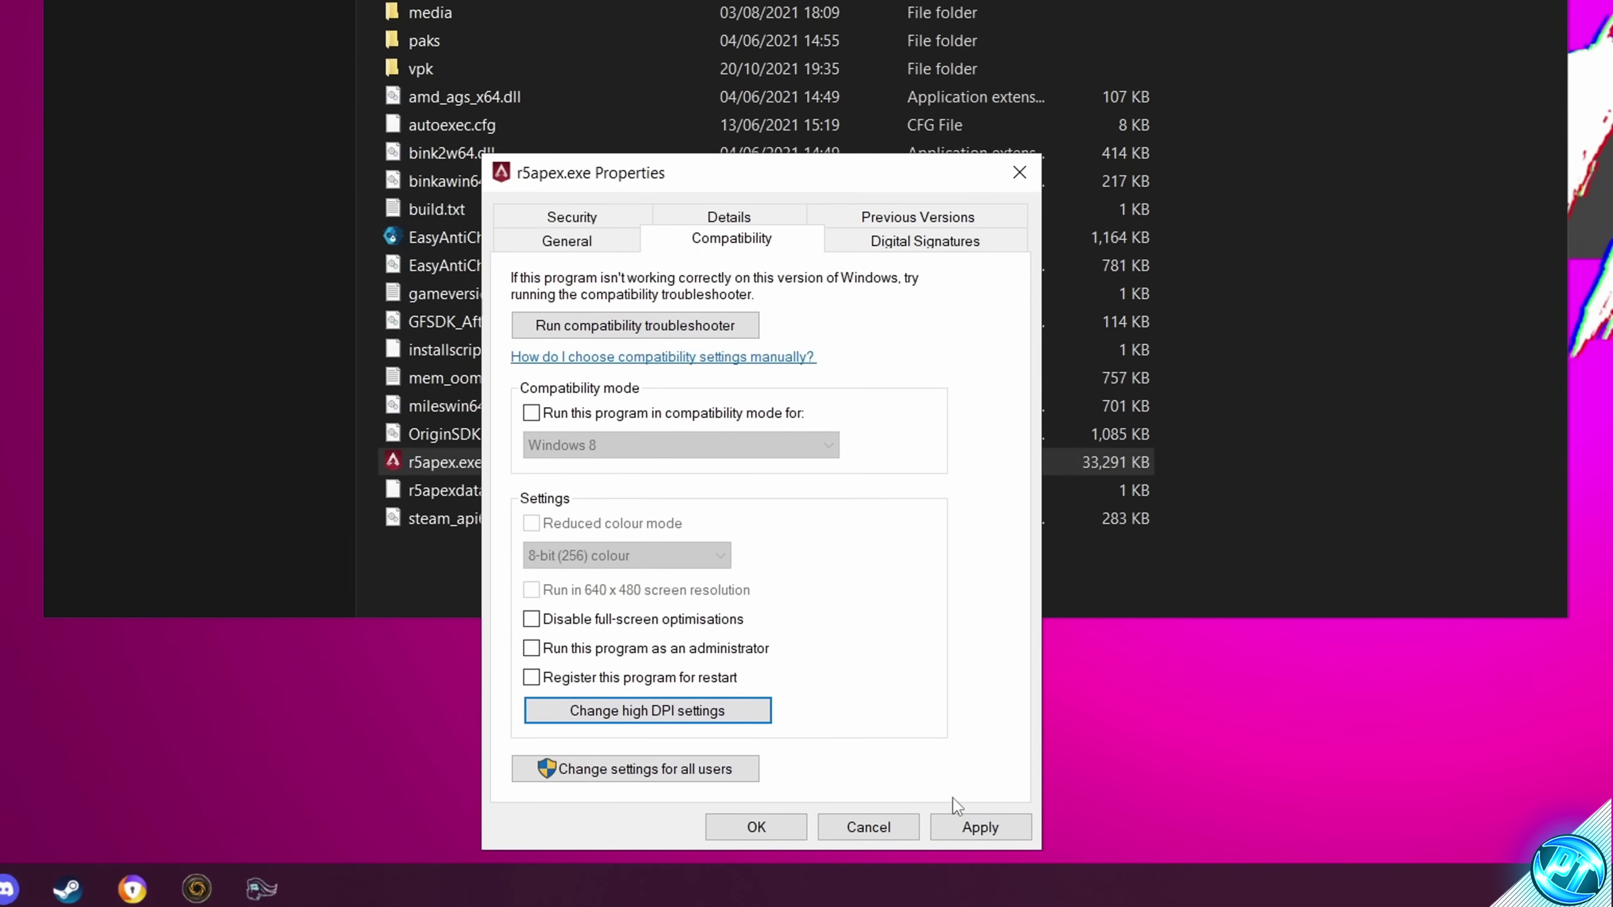
pyautogui.click(980, 826)
pyautogui.click(755, 827)
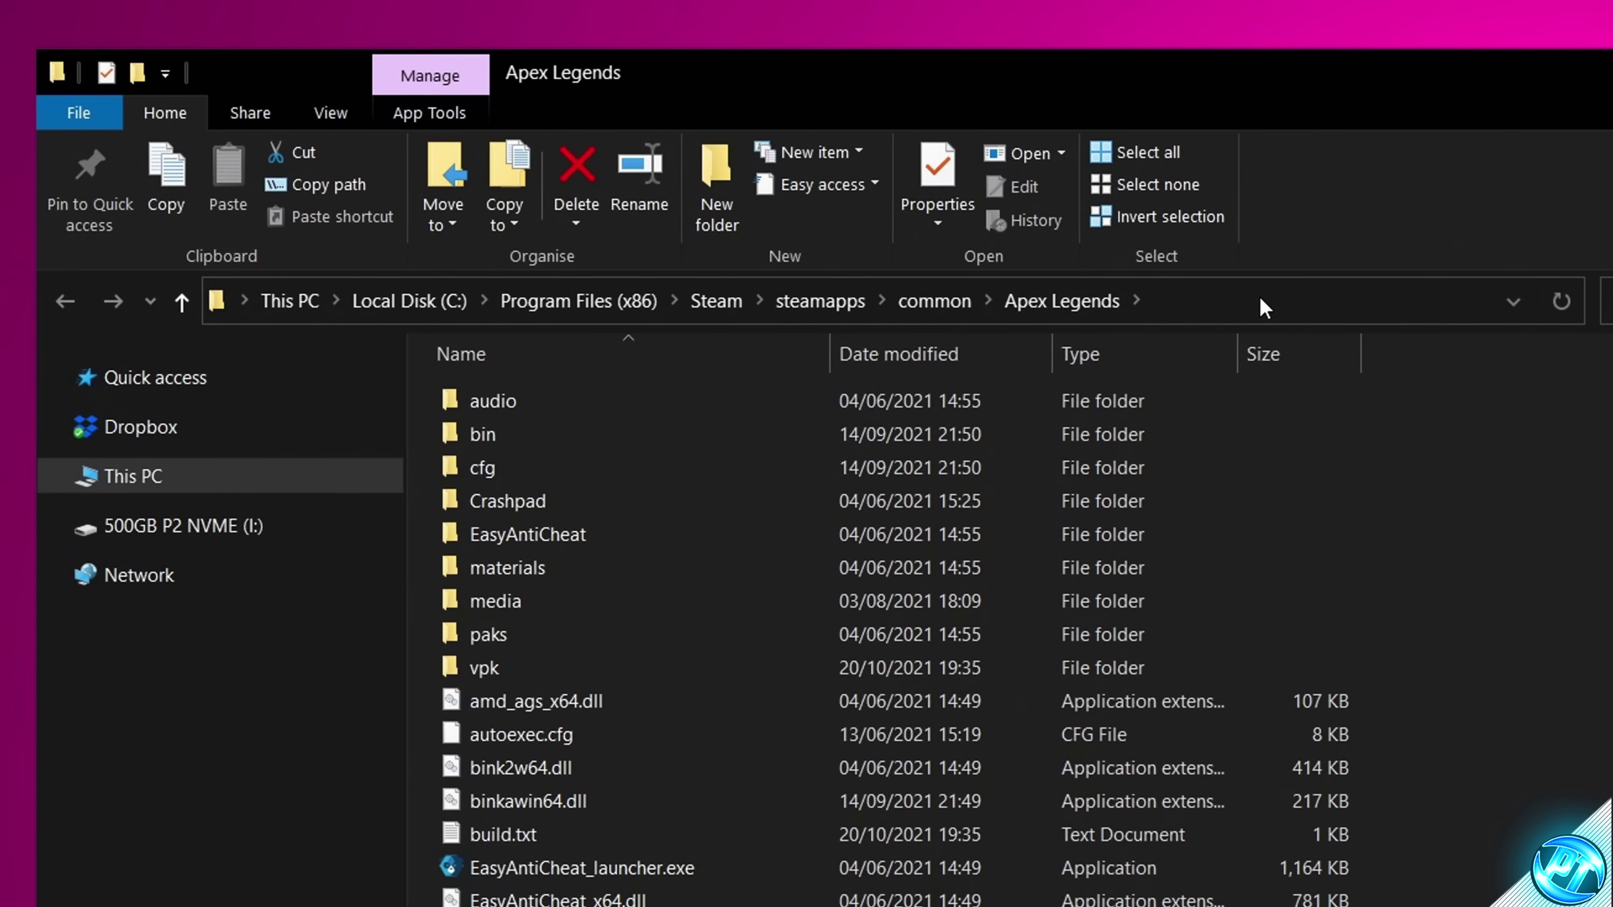
# Step: Copy the install folder path from the address bar and close File Explorer
pyautogui.click(1251, 299)
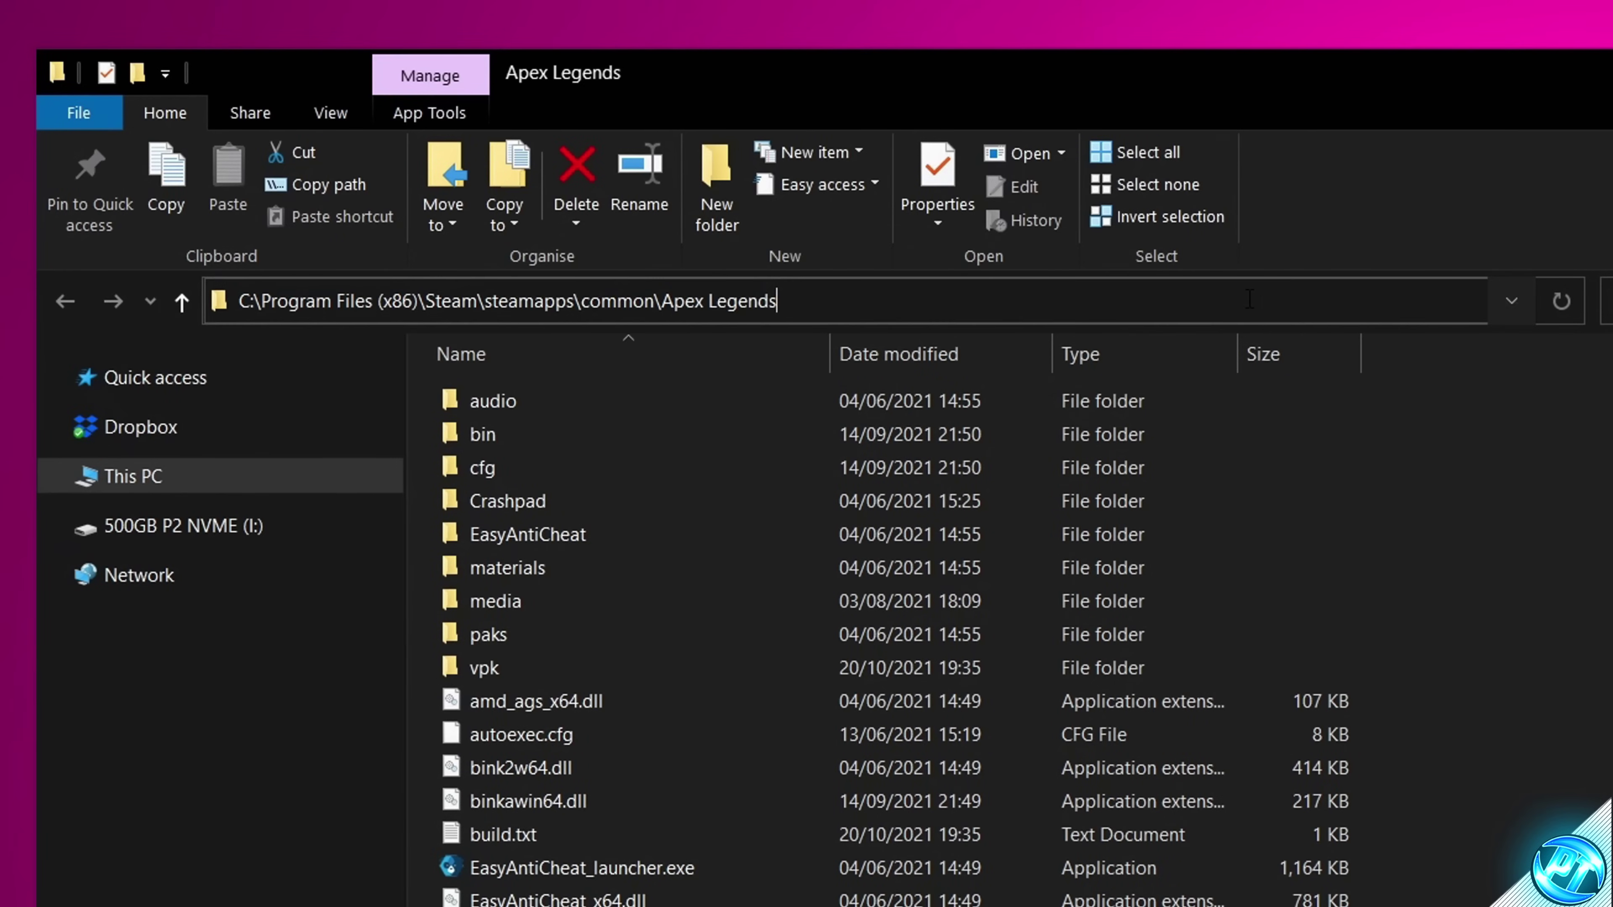
pyautogui.moveTo(855, 304); pyautogui.dragTo(313, 299)
pyautogui.rightClick(283, 298)
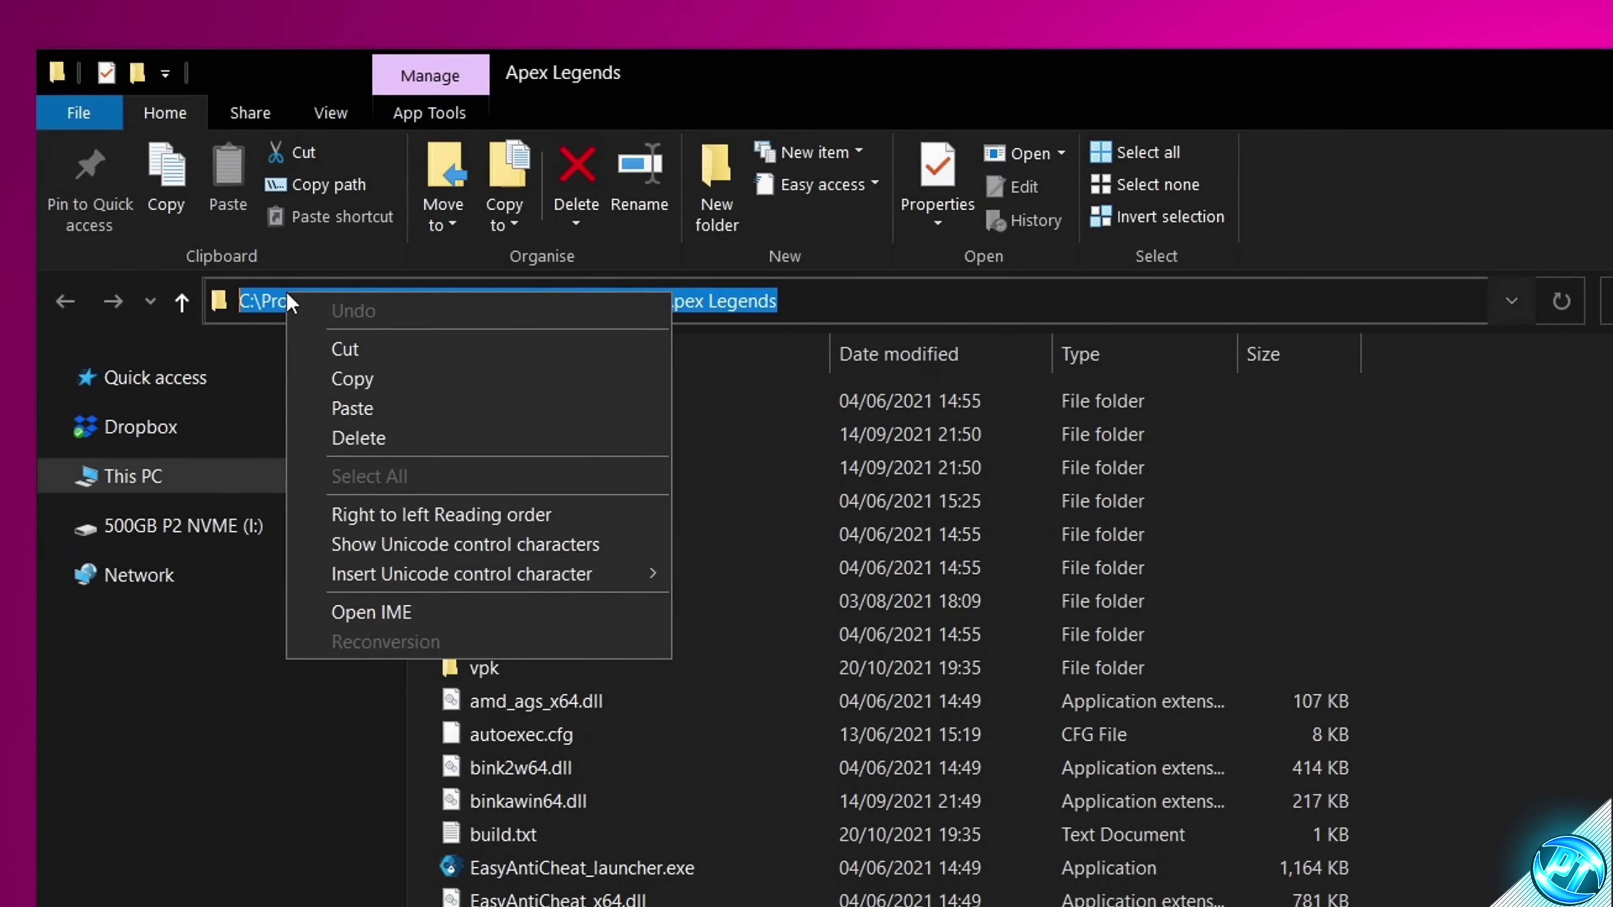
pyautogui.click(345, 375)
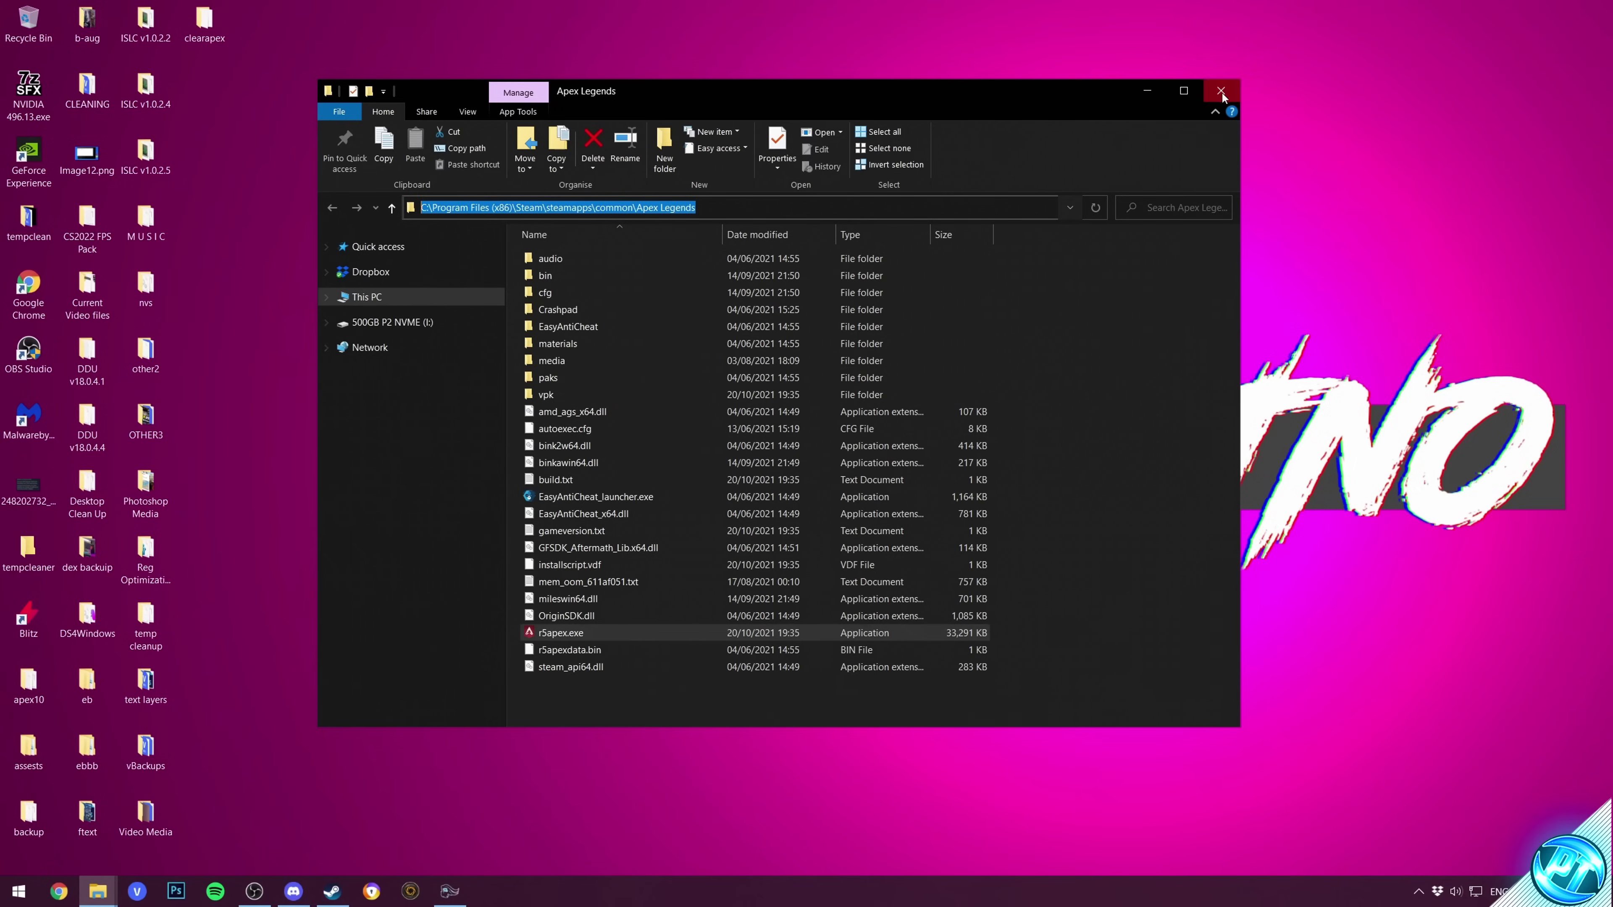
pyautogui.click(1222, 94)
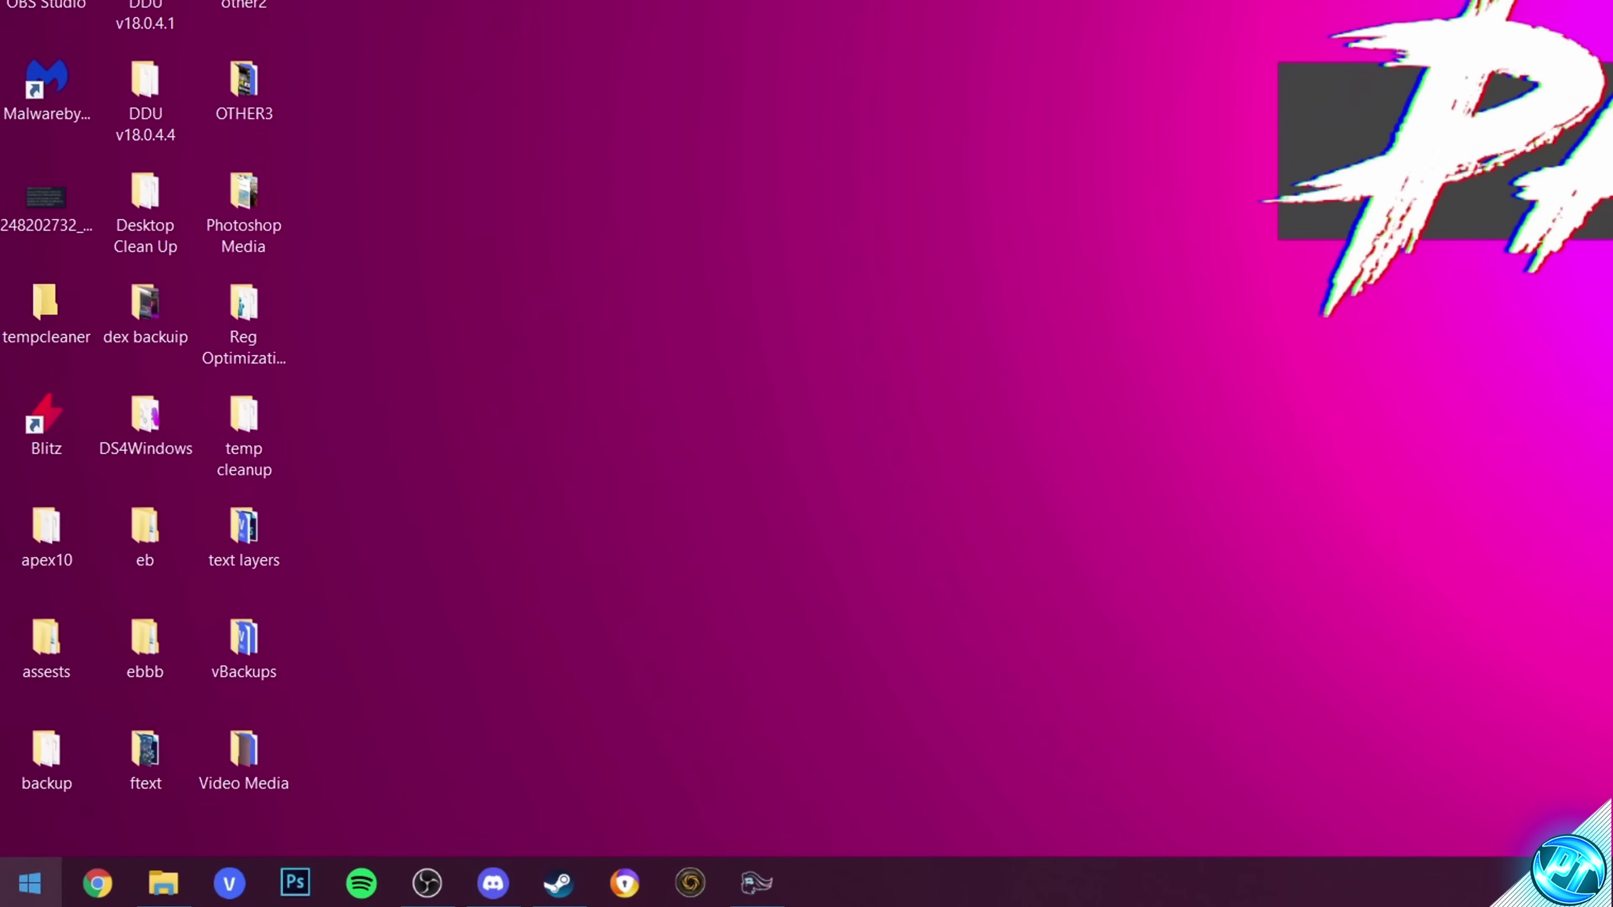
# Step: Search 'gpu set', open Graphics settings and browse to the pasted Apex Legends folder
pyautogui.press('super')
pyautogui.write('gpu settings')
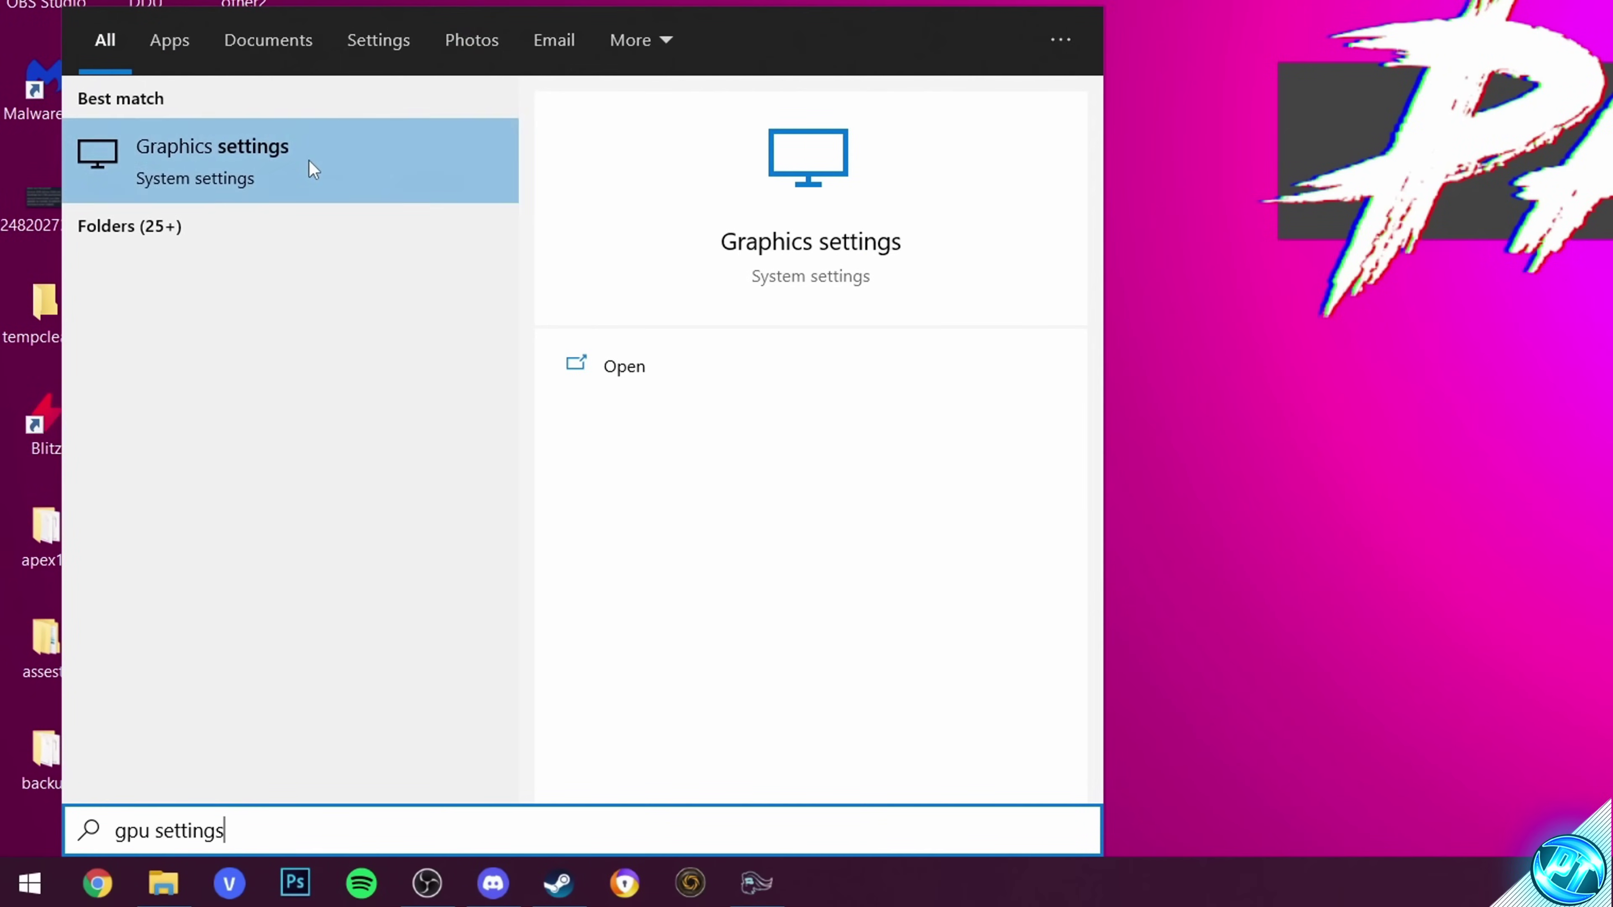
pyautogui.click(306, 165)
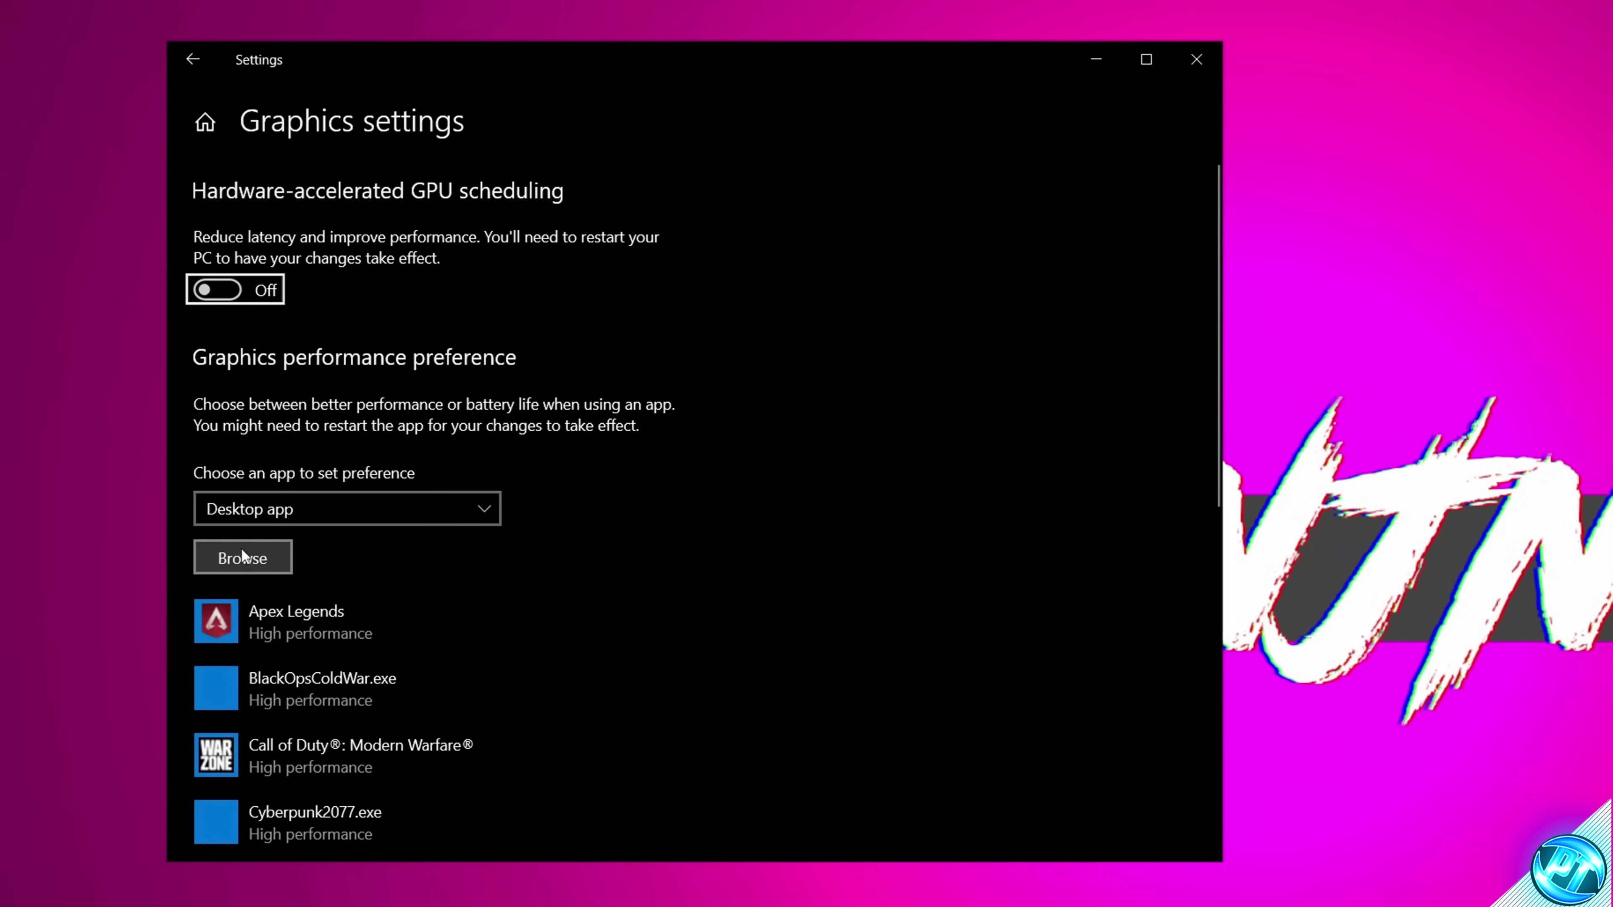
pyautogui.click(244, 556)
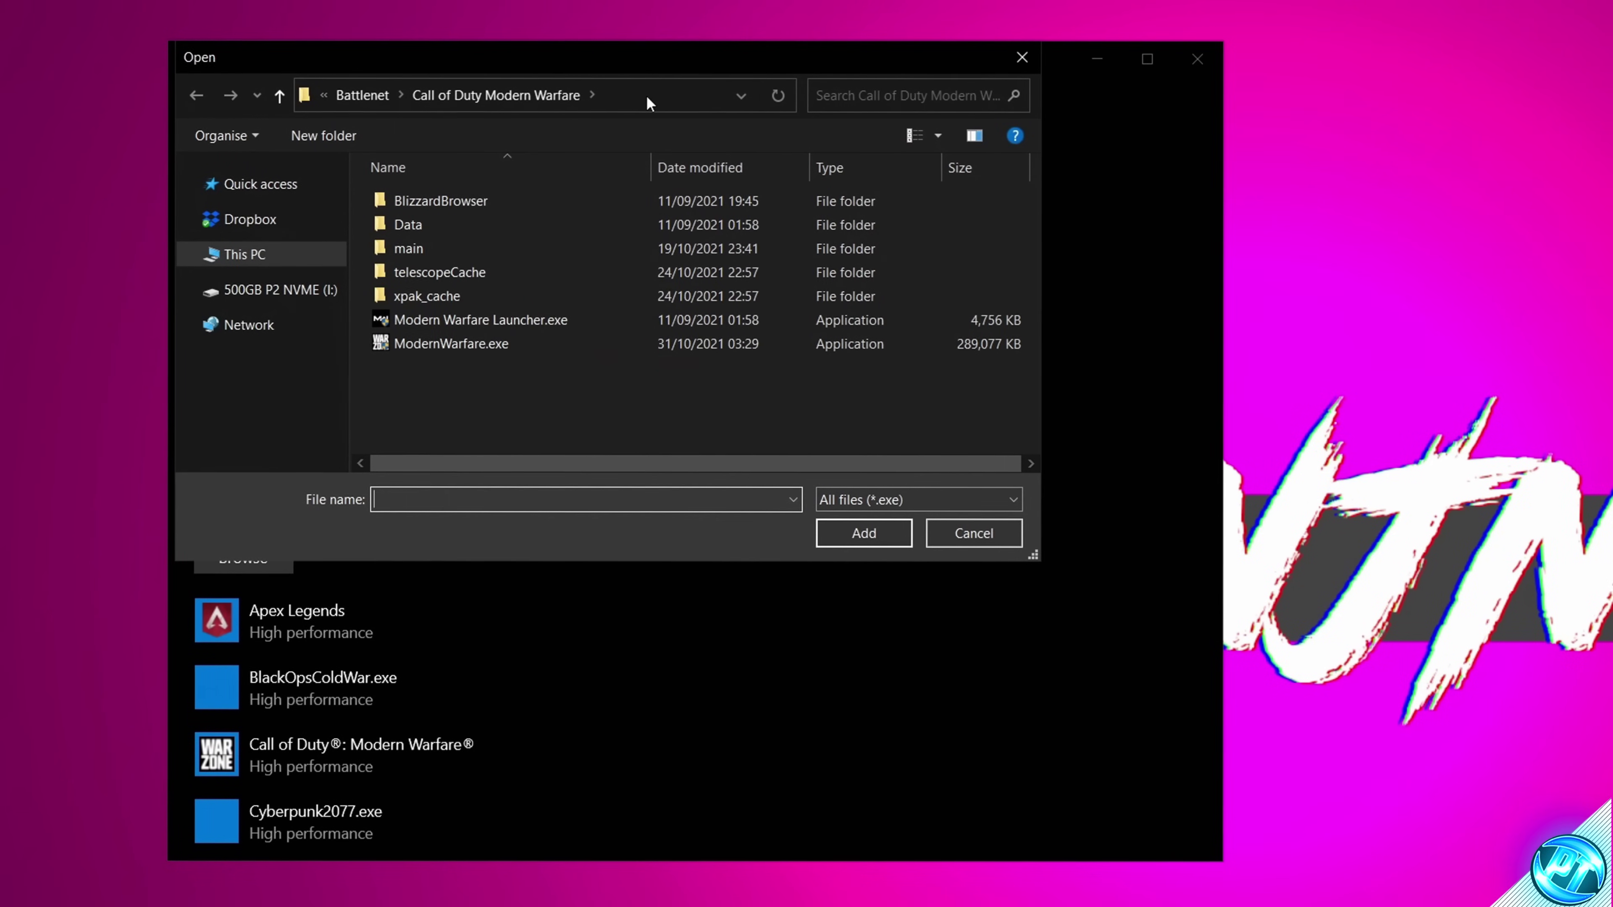
pyautogui.click(649, 101)
pyautogui.moveTo(677, 102); pyautogui.dragTo(318, 95)
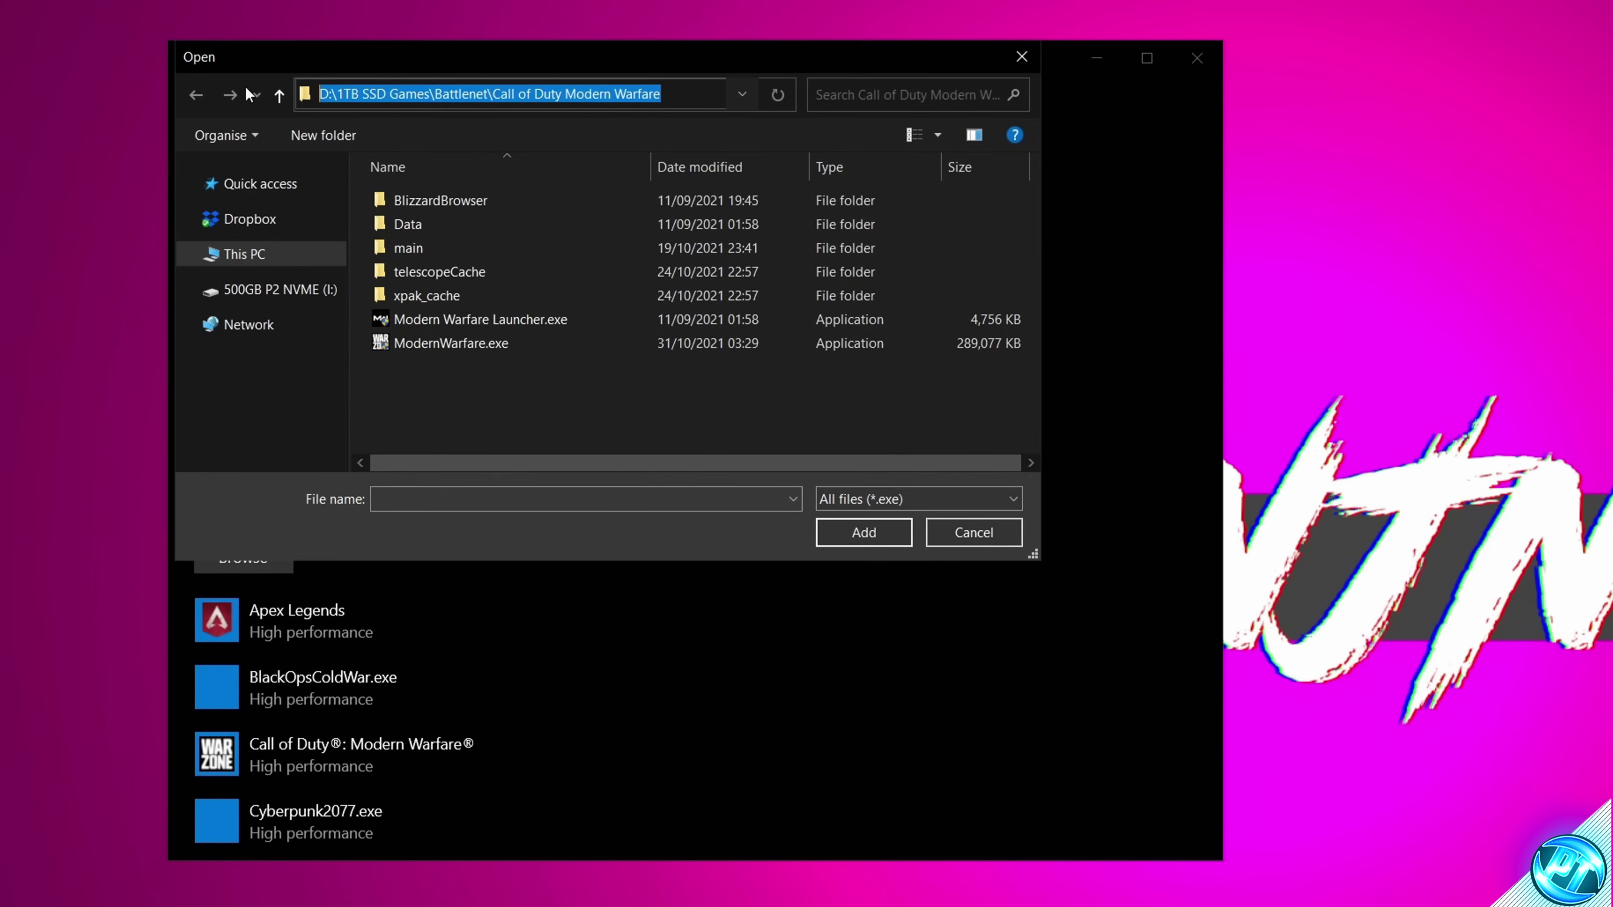
pyautogui.press('BackSpace')
pyautogui.rightClick(386, 97)
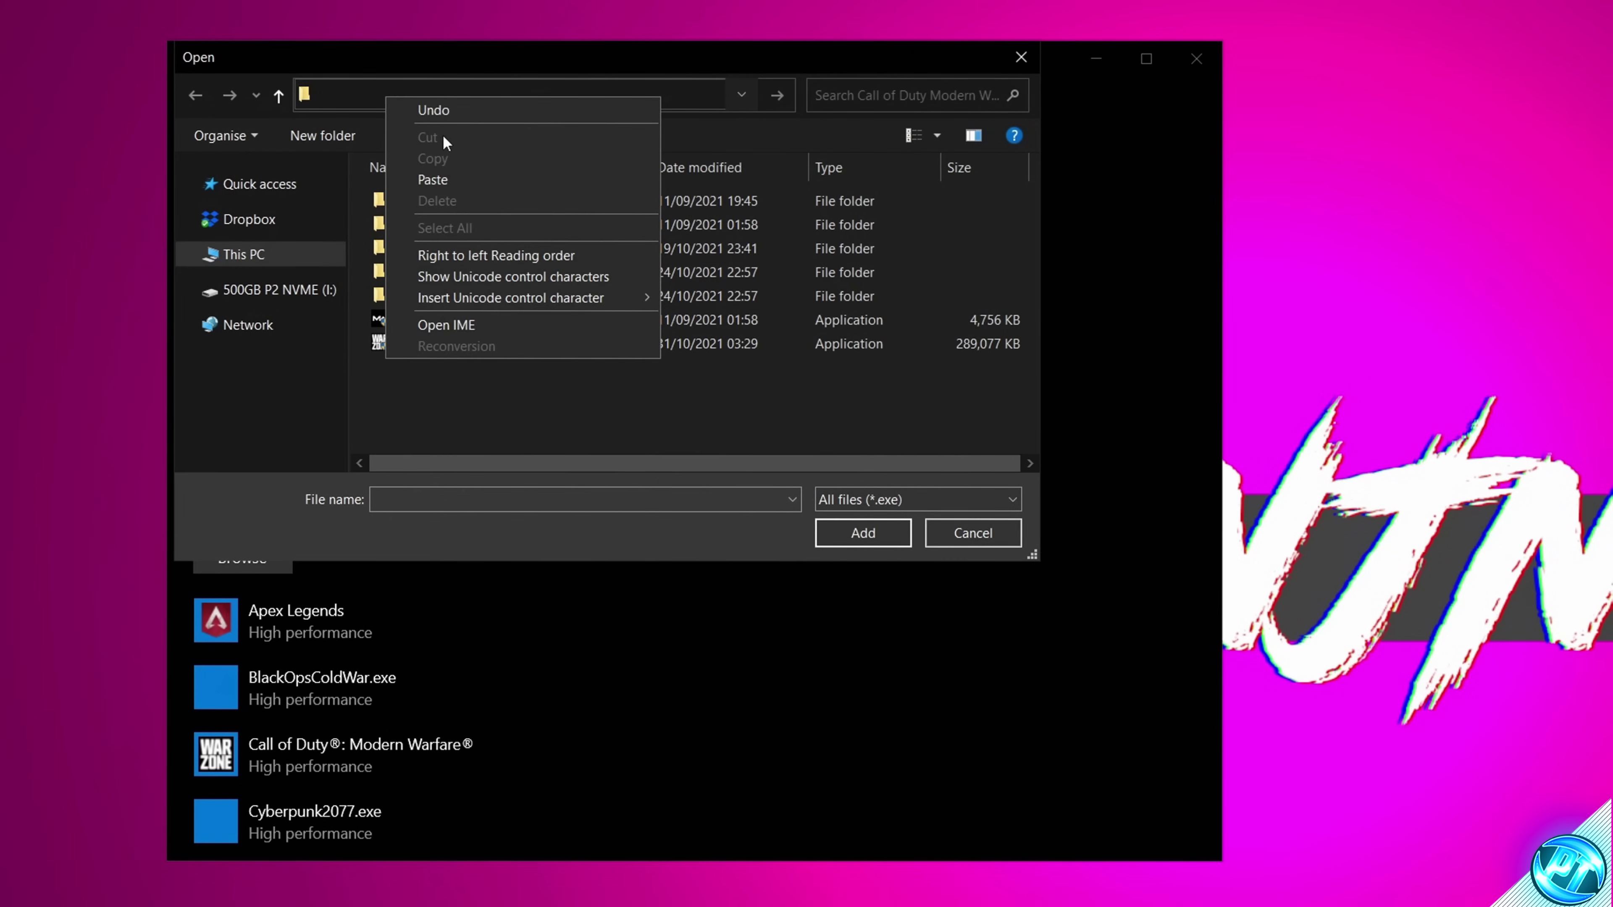
pyautogui.click(445, 179)
pyautogui.press('Return')
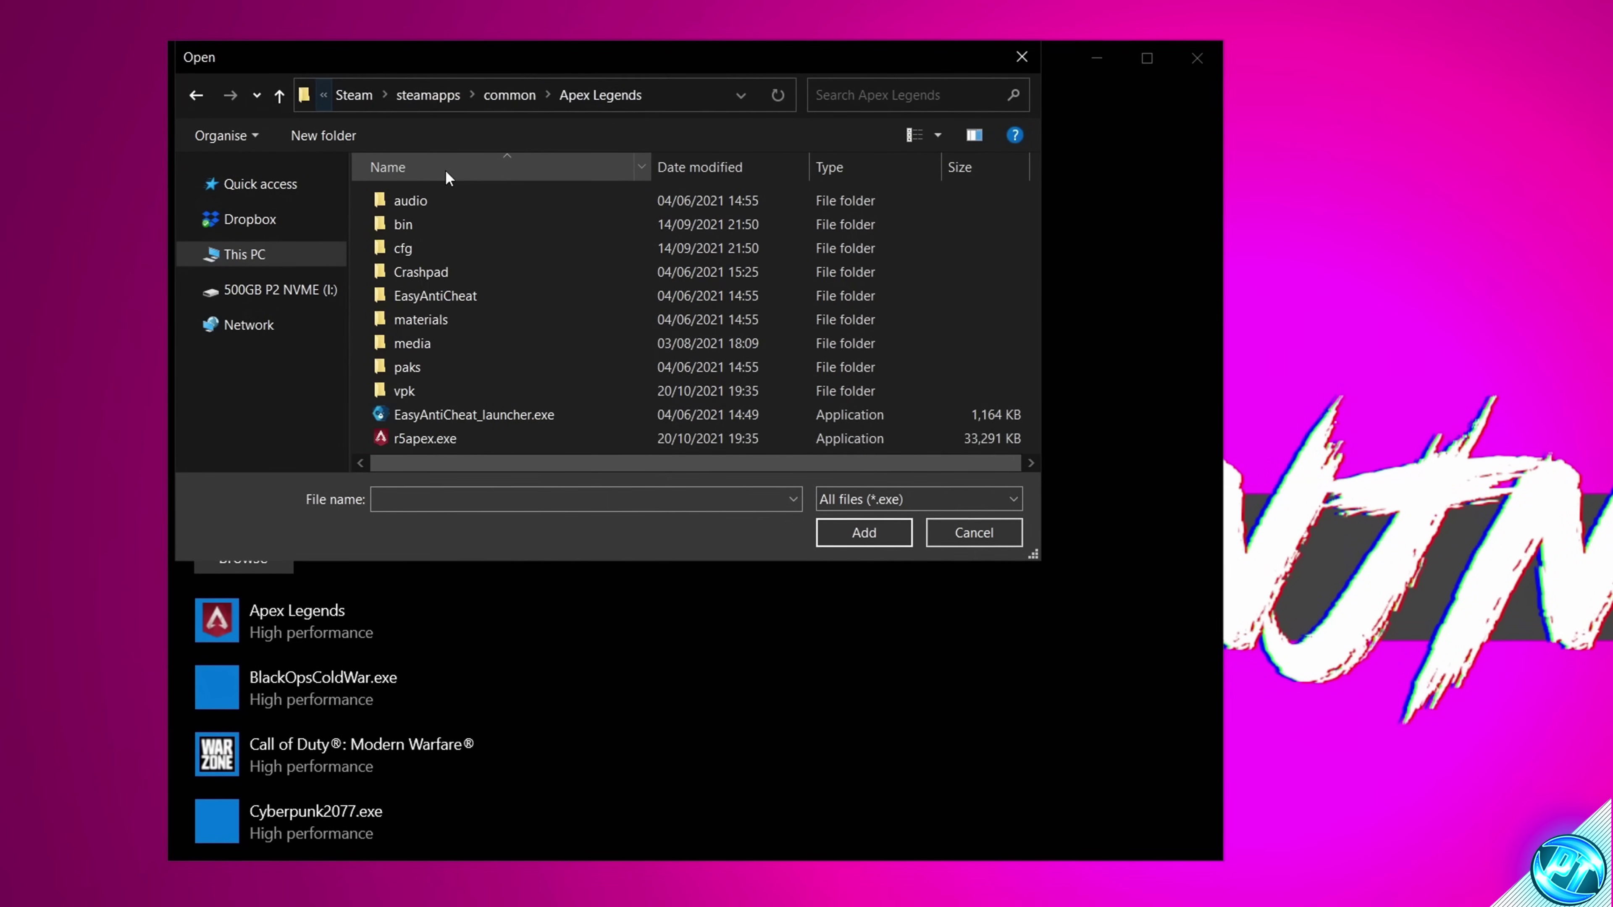
# Step: Add r5apex.exe and save its graphics preference as High performance
pyautogui.click(430, 439)
pyautogui.click(864, 533)
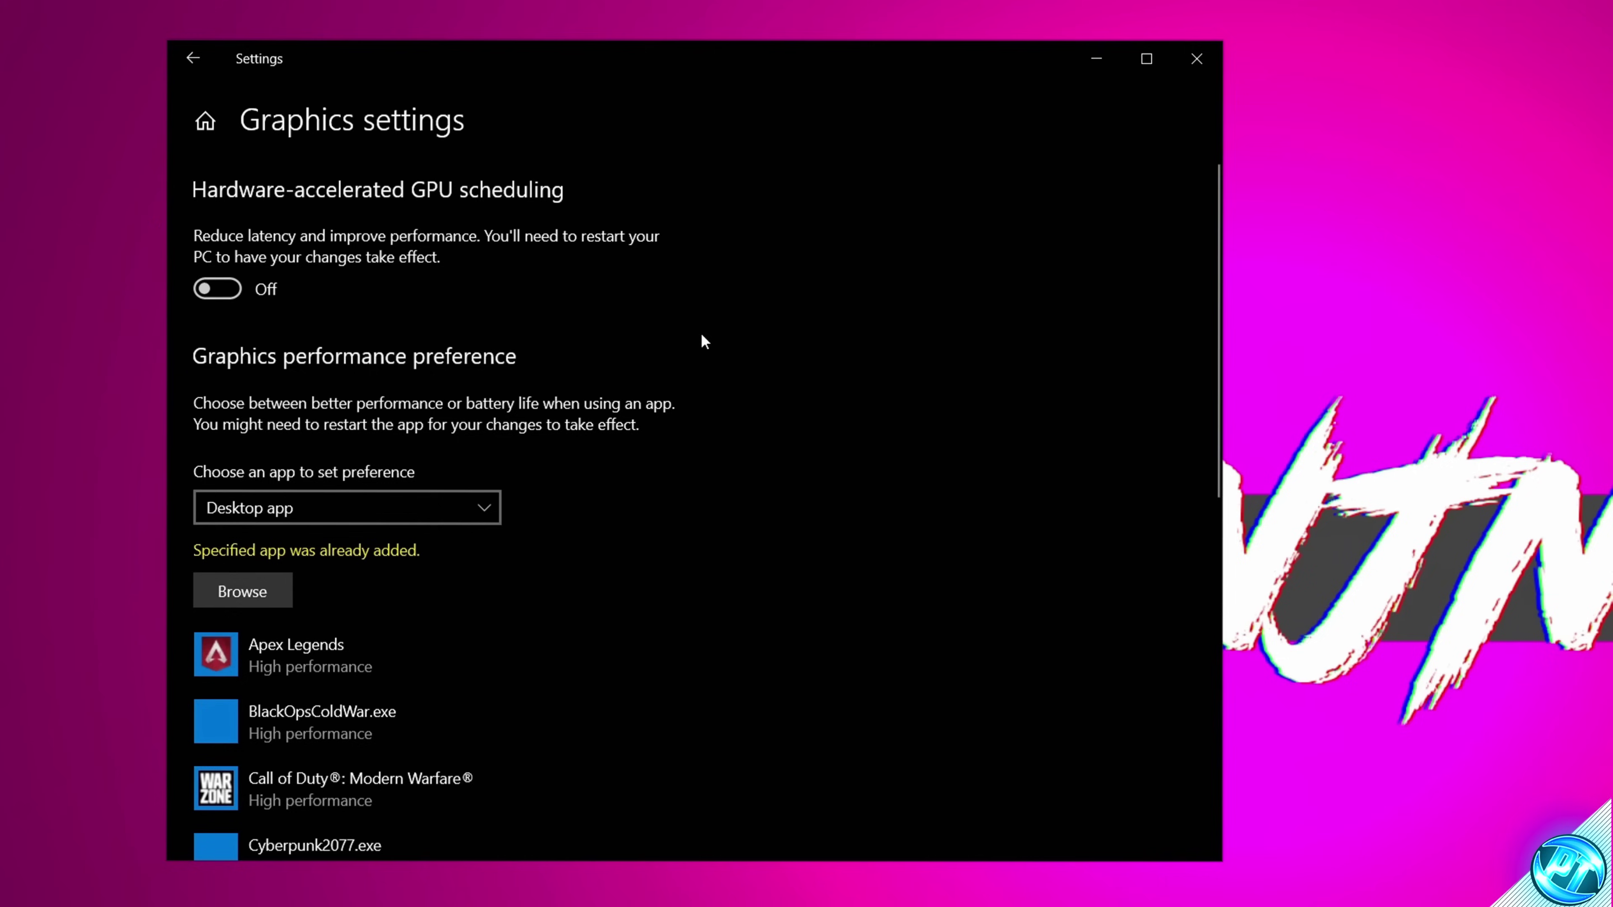
pyautogui.click(327, 660)
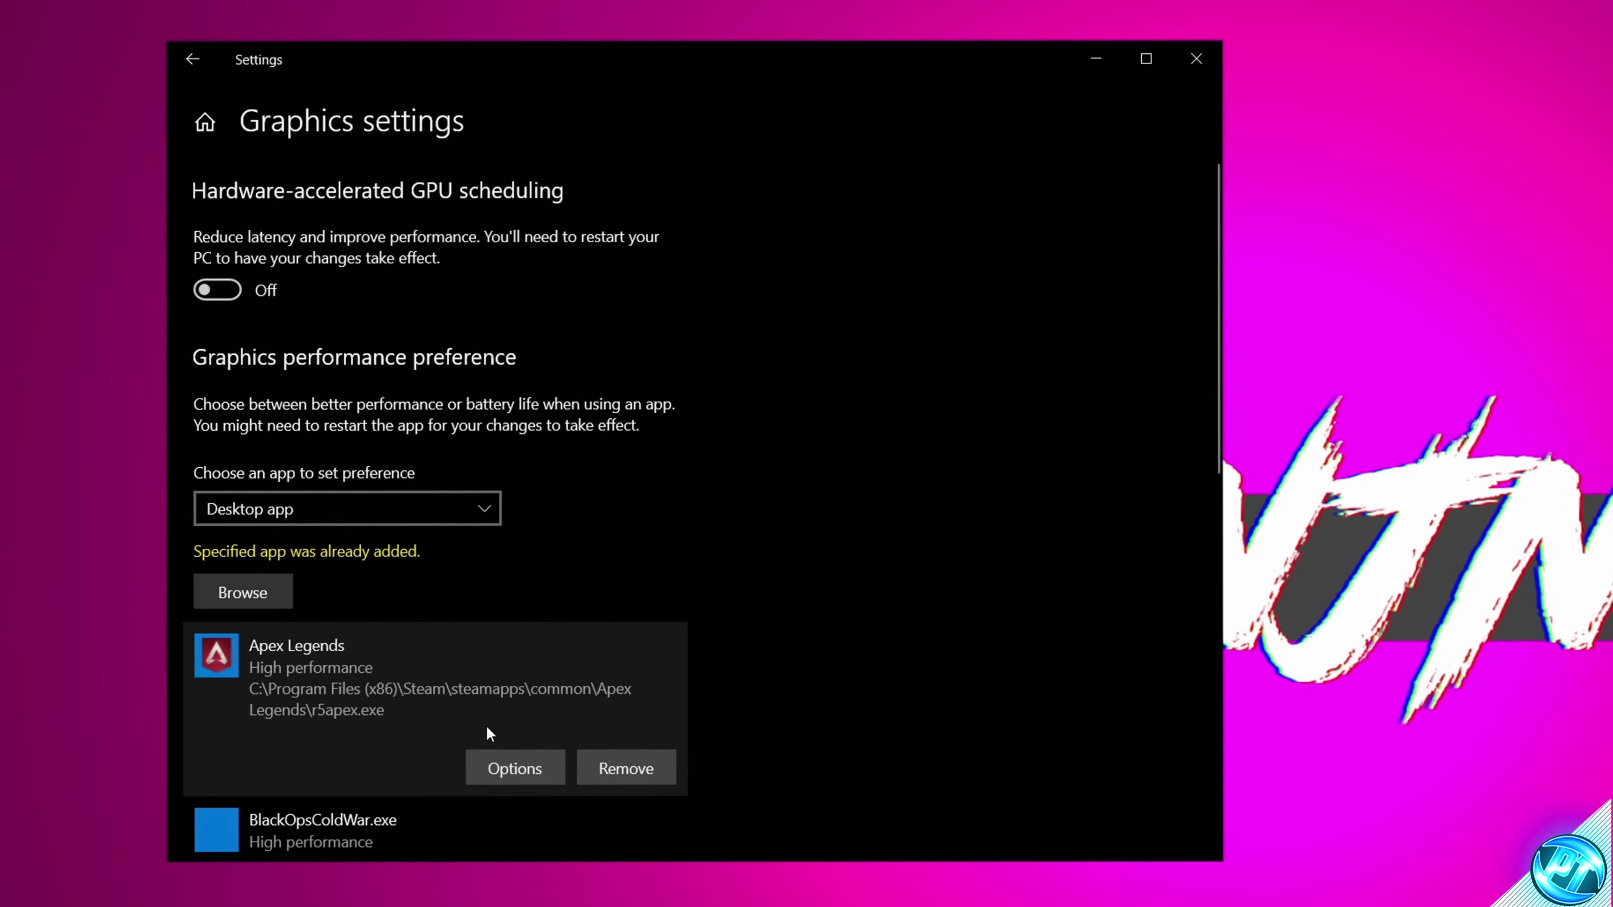
pyautogui.click(513, 767)
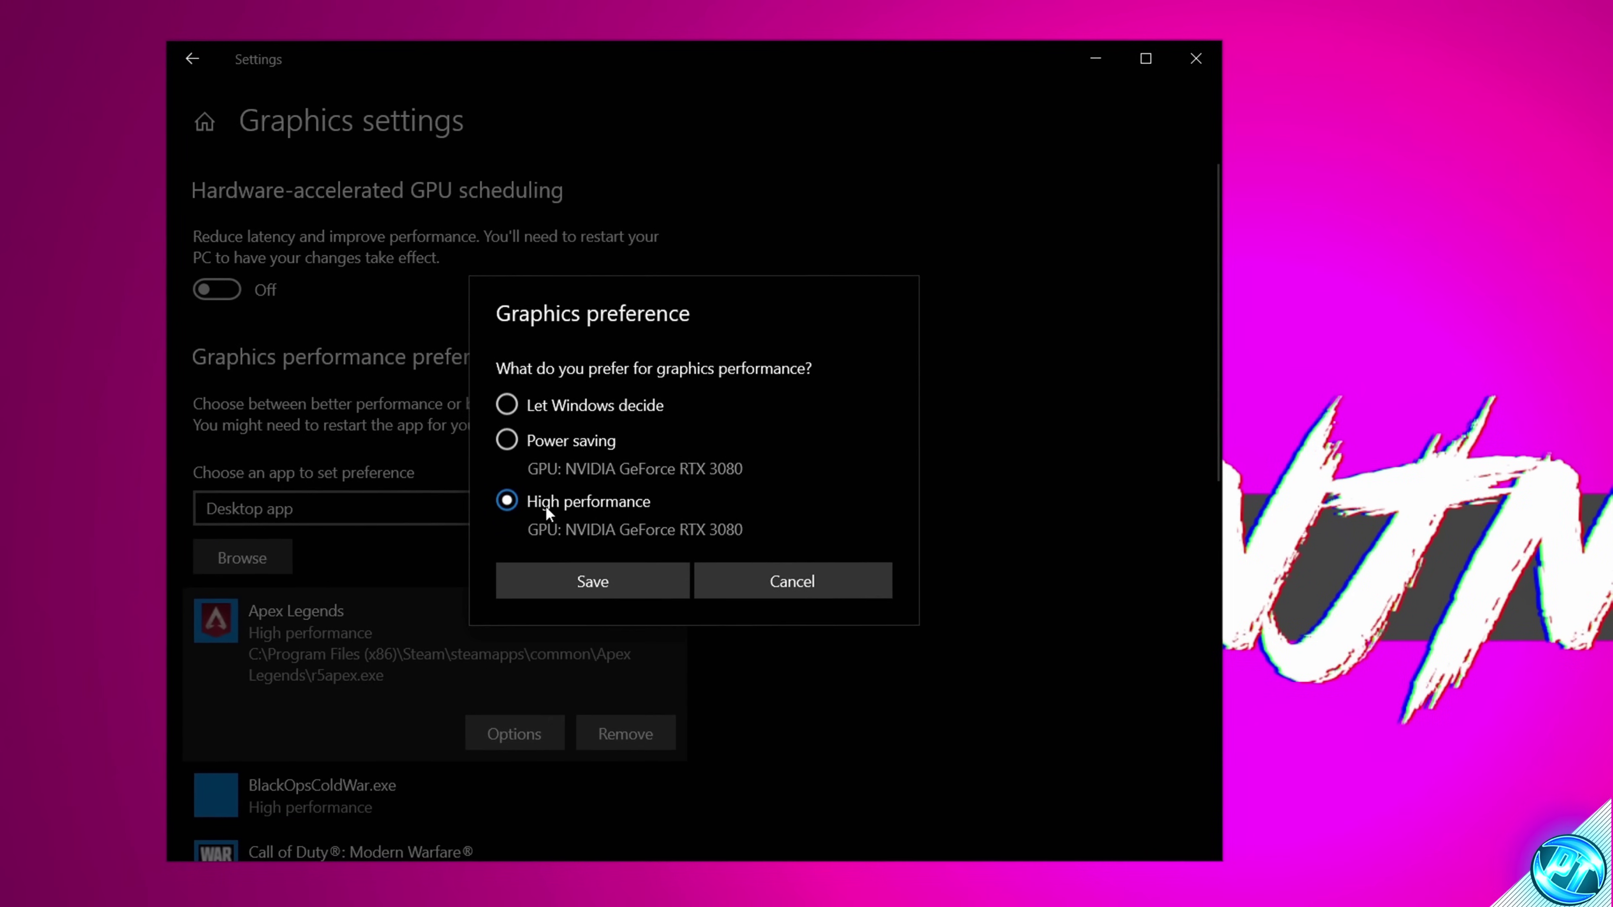
pyautogui.click(612, 577)
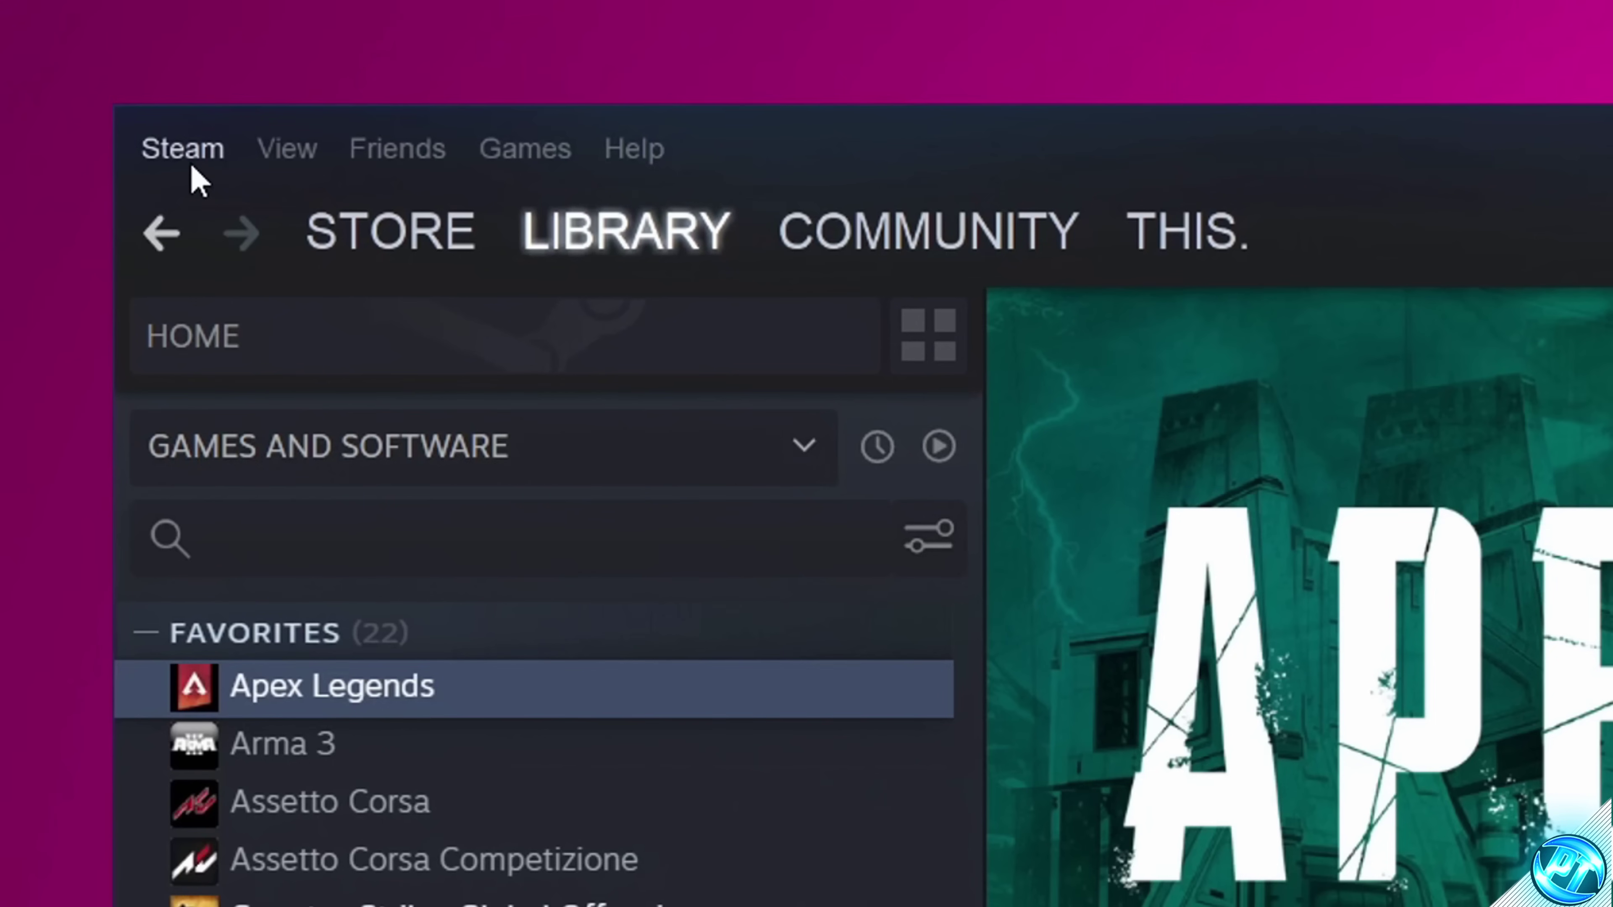
# Step: Confirm Low Bandwidth Mode and Low Performance Mode are on in Steam's Library settings
pyautogui.click(201, 33)
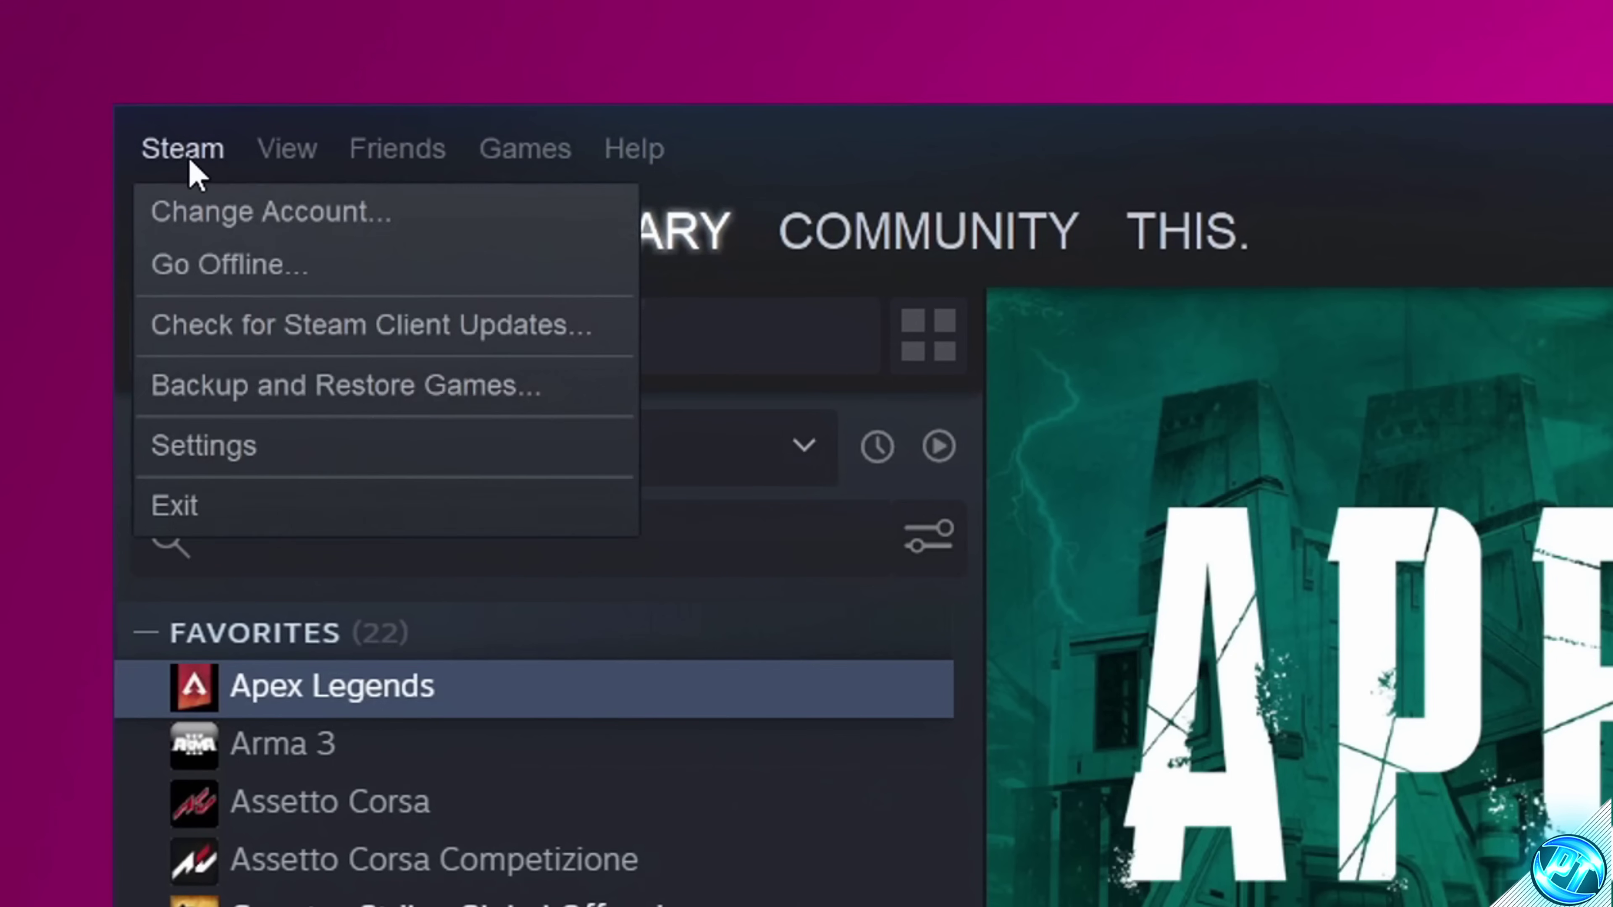
pyautogui.click(236, 452)
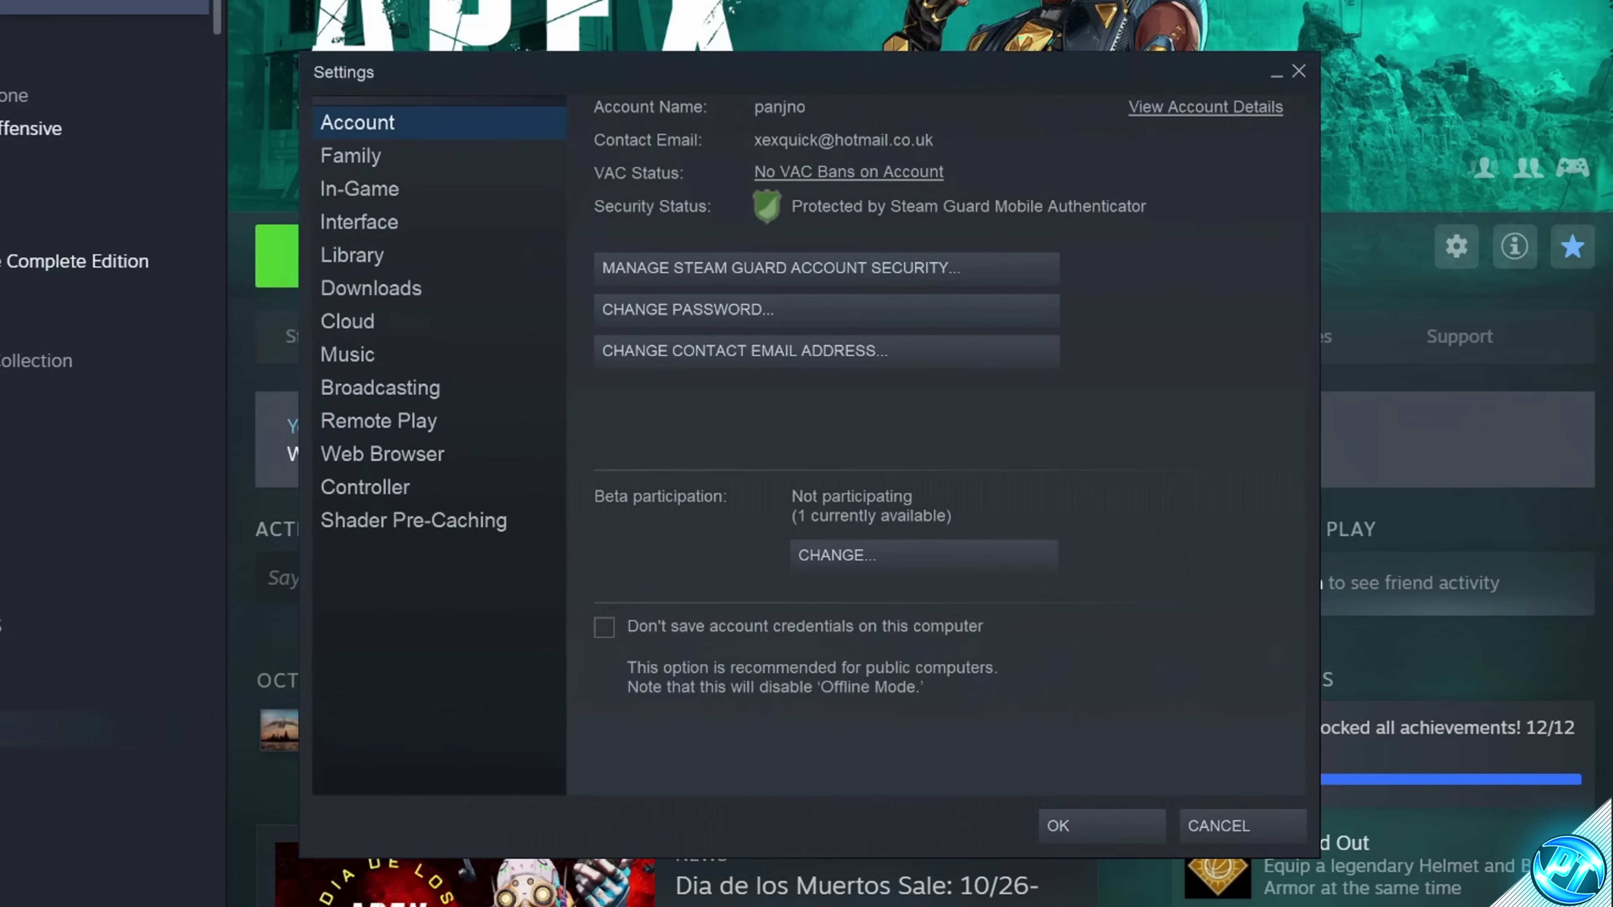
pyautogui.click(367, 260)
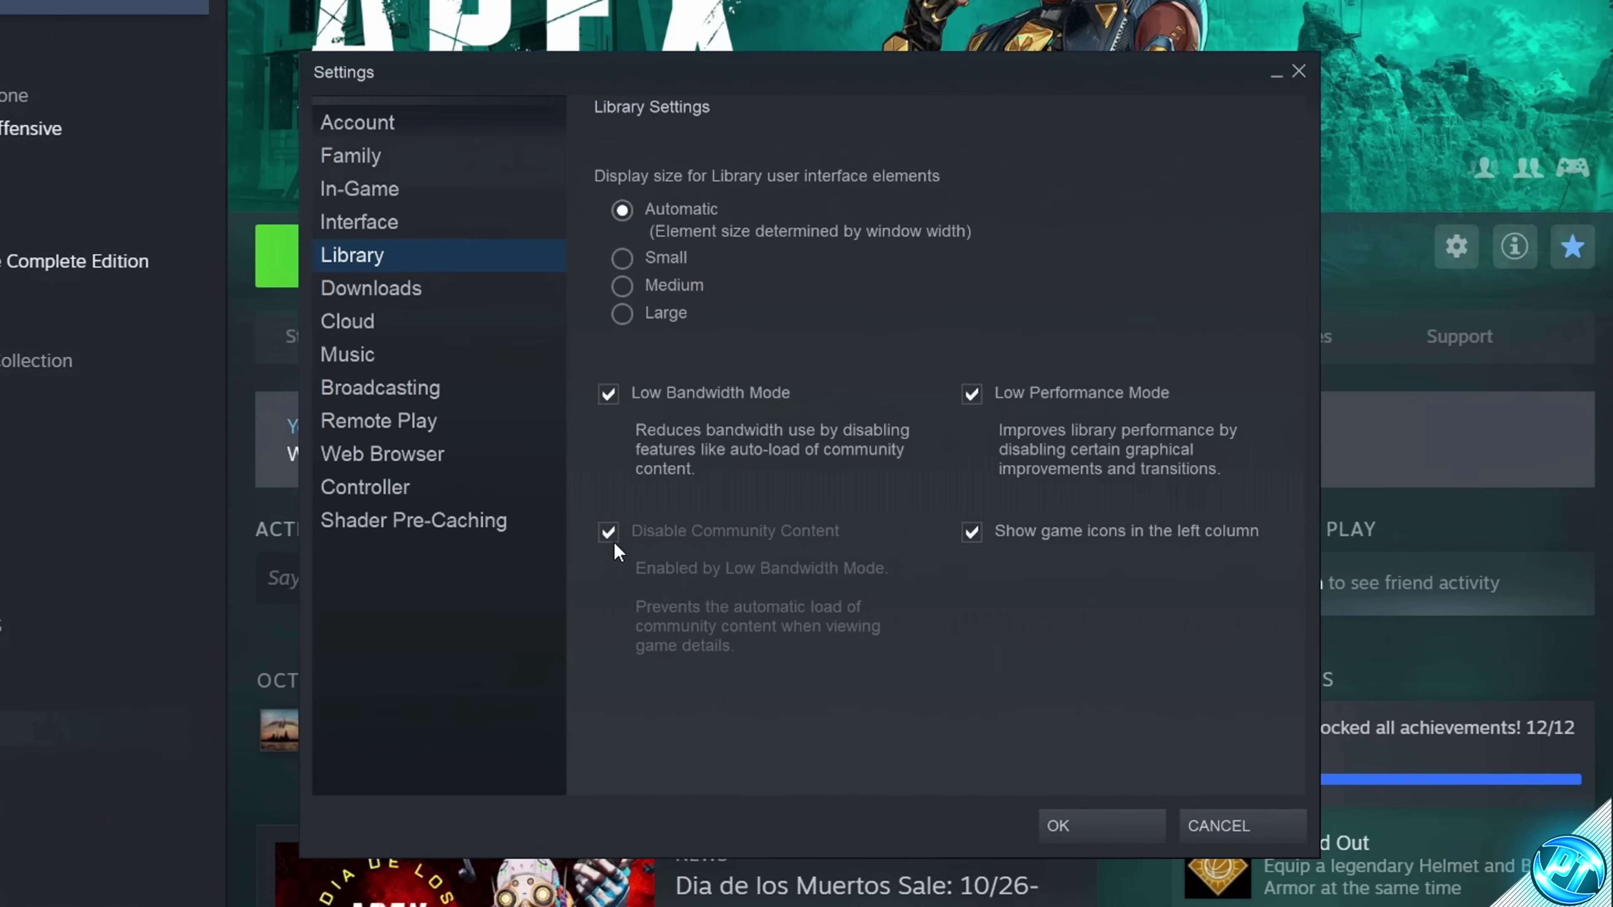
pyautogui.click(1108, 832)
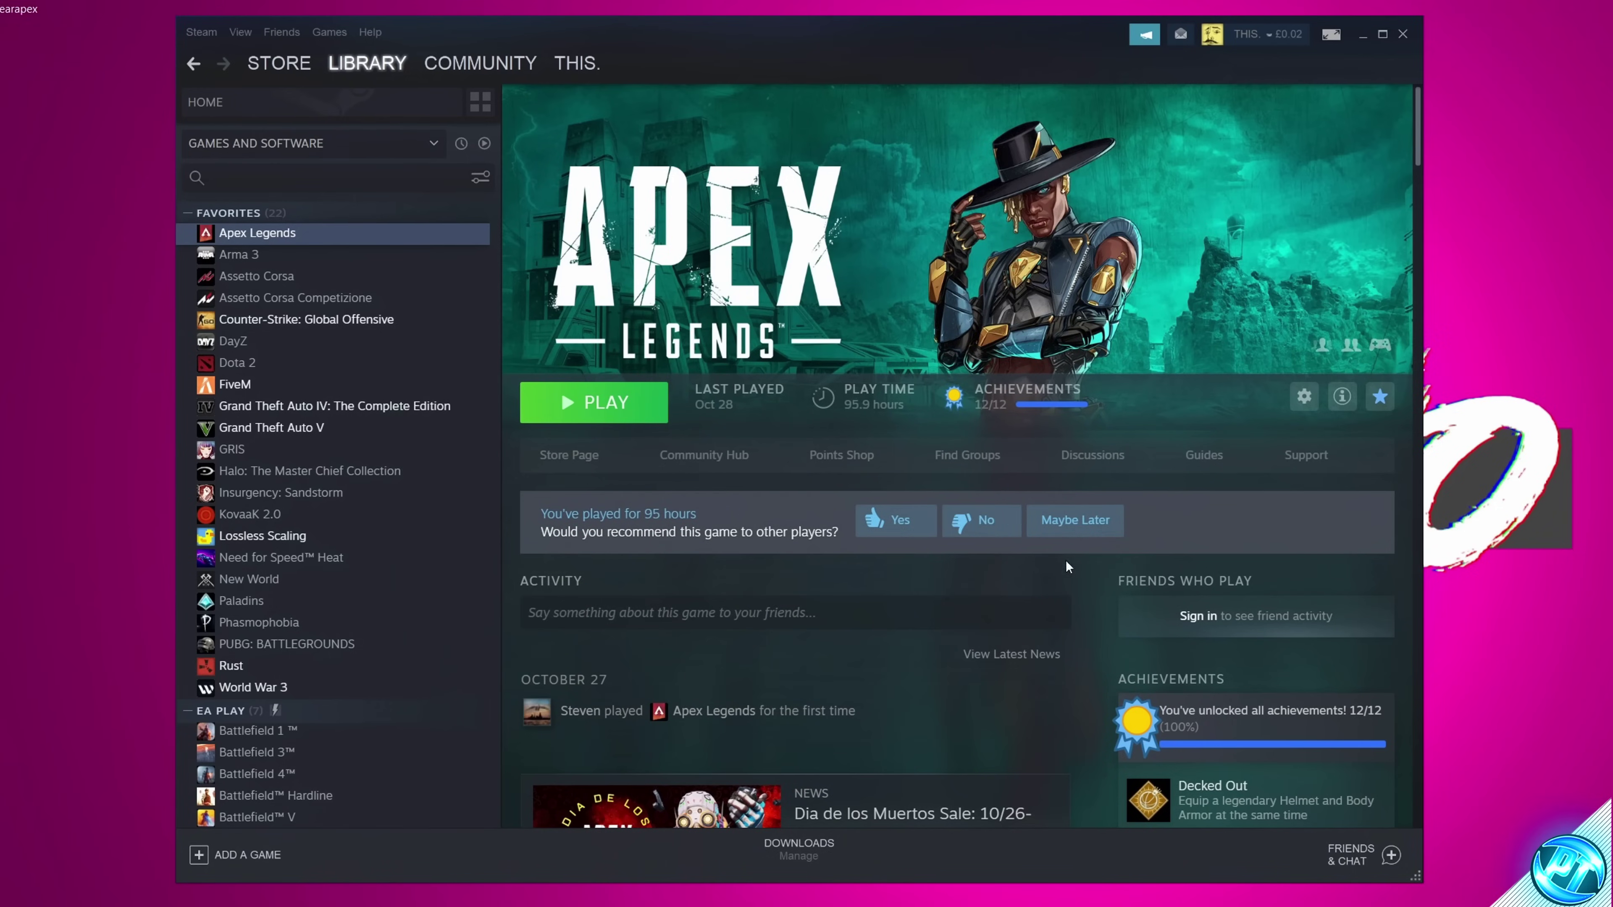
# Step: Open the Steam friends list and its settings gear
pyautogui.click(1340, 851)
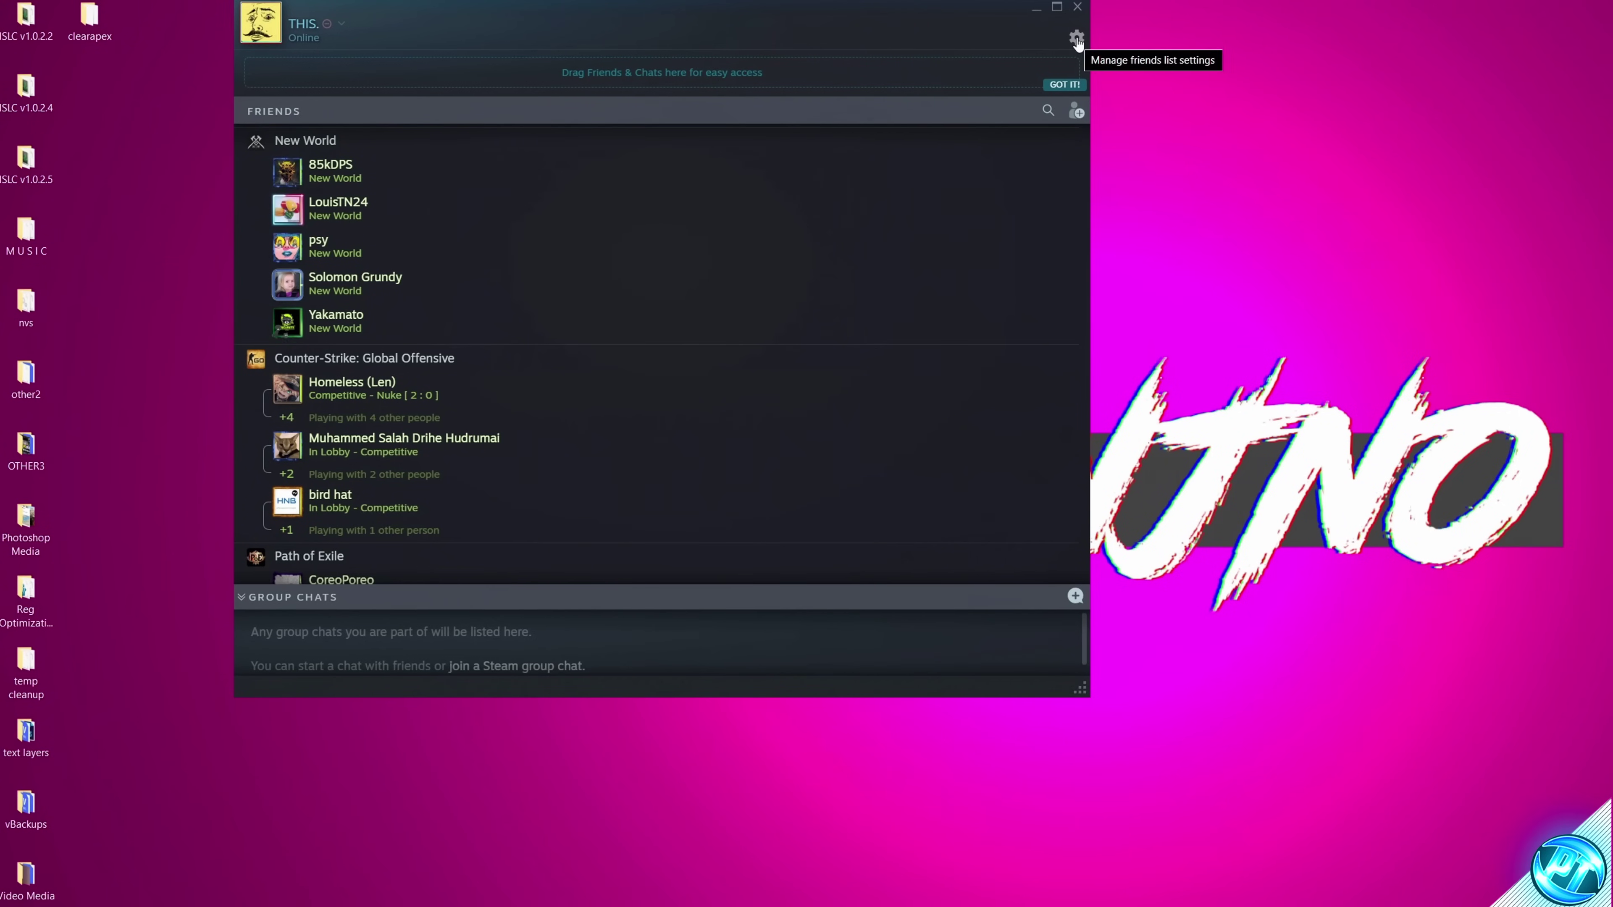
pyautogui.click(1076, 40)
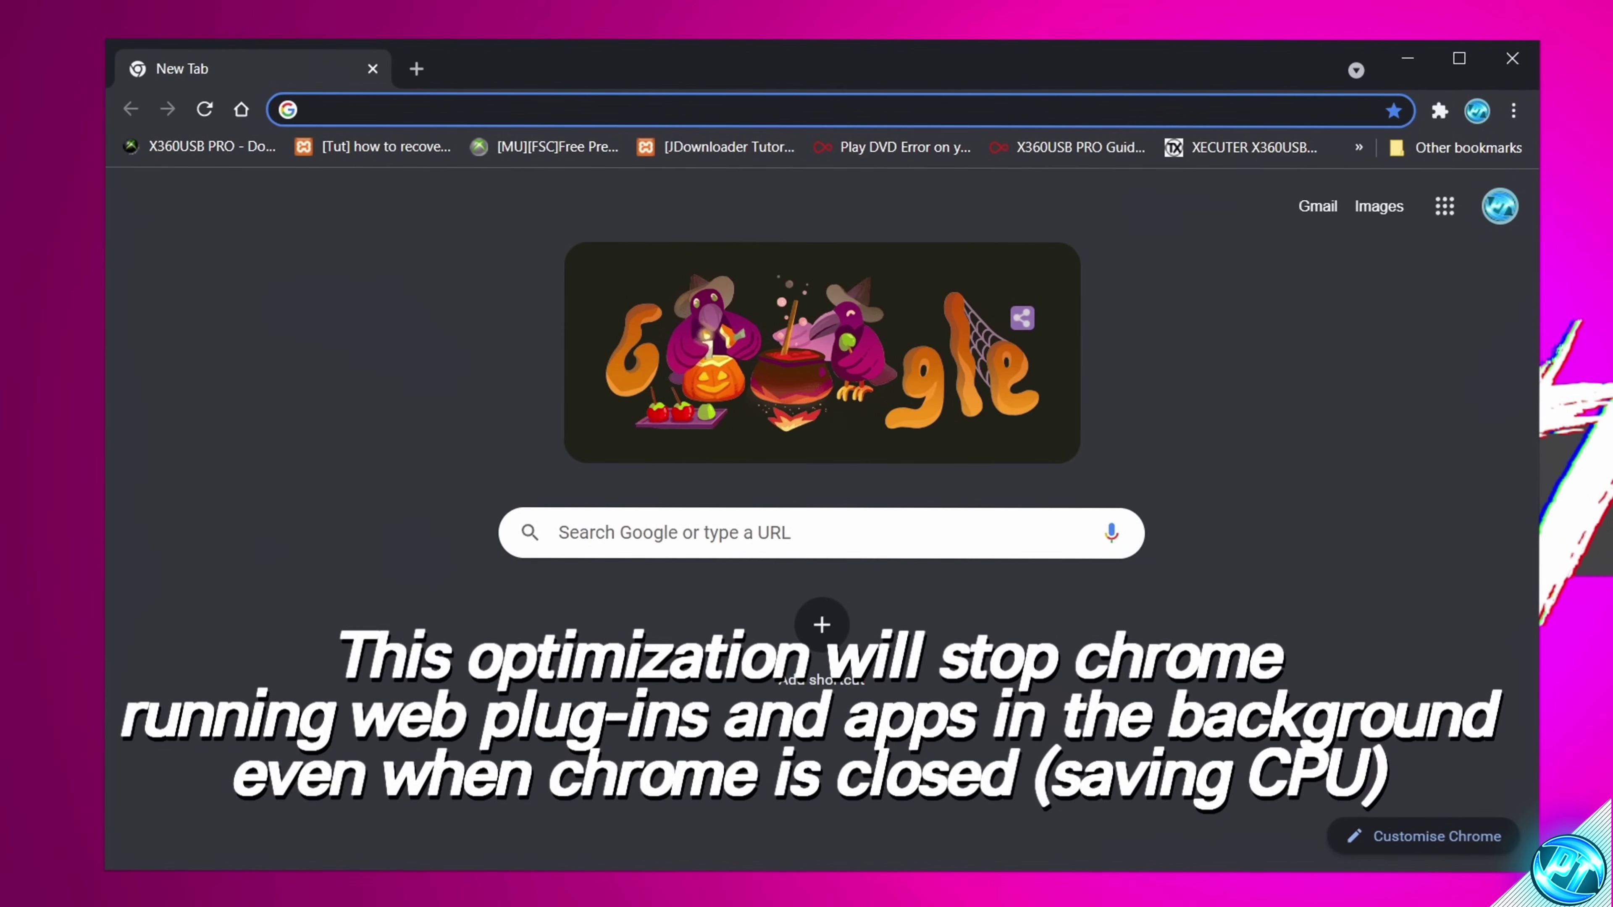
# Step: Go to the System section under Advanced in Chrome's settings
pyautogui.click(1517, 115)
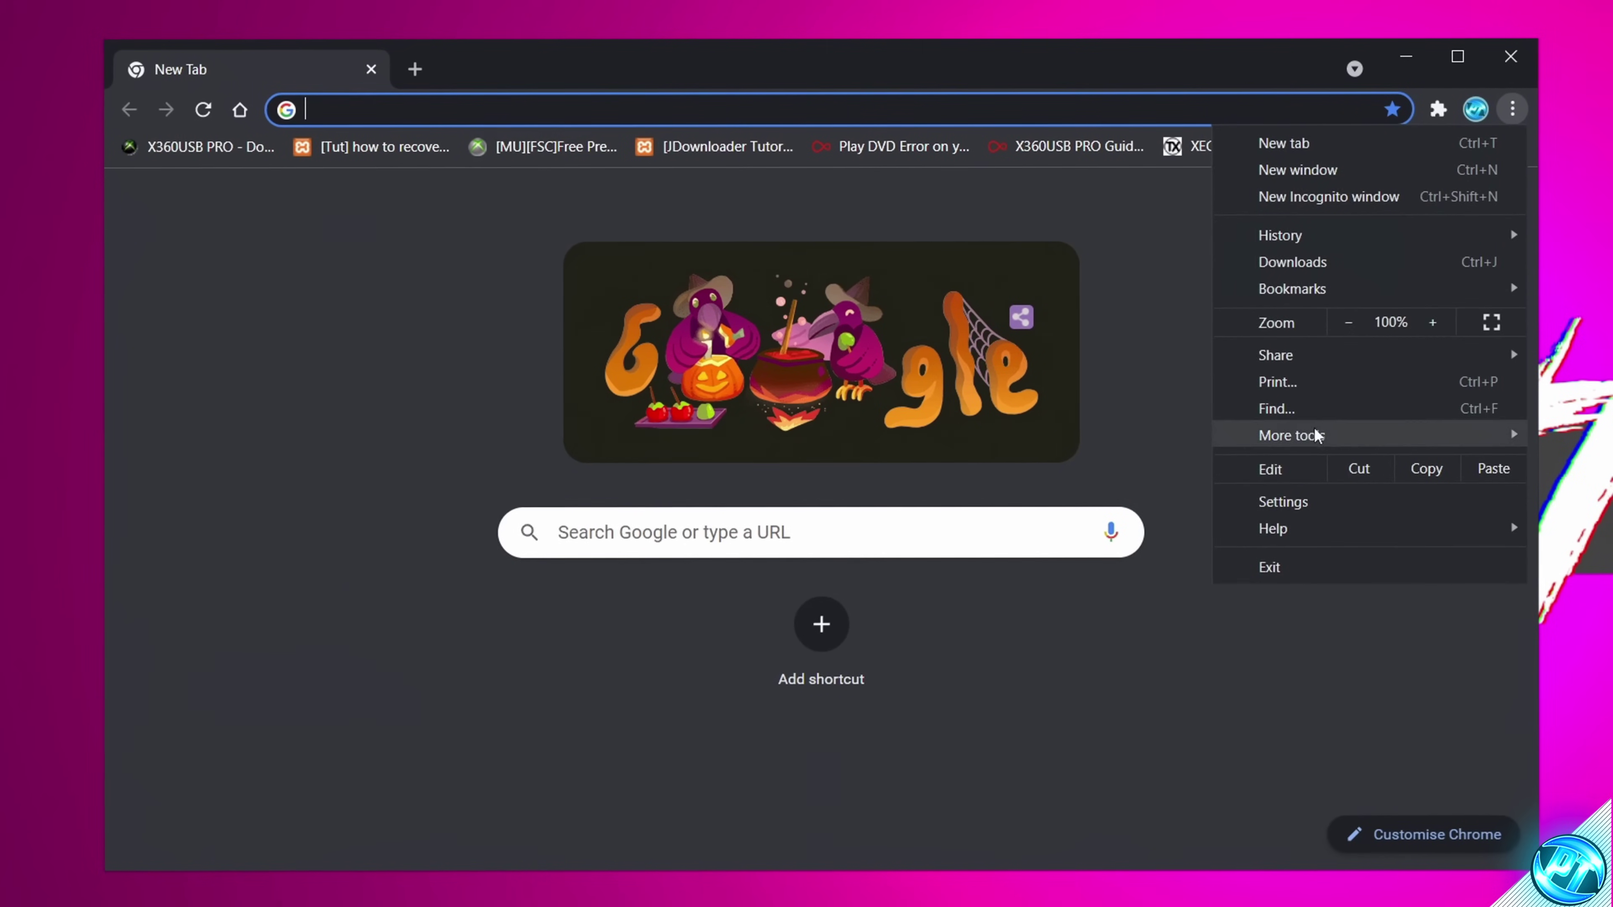
pyautogui.click(1298, 504)
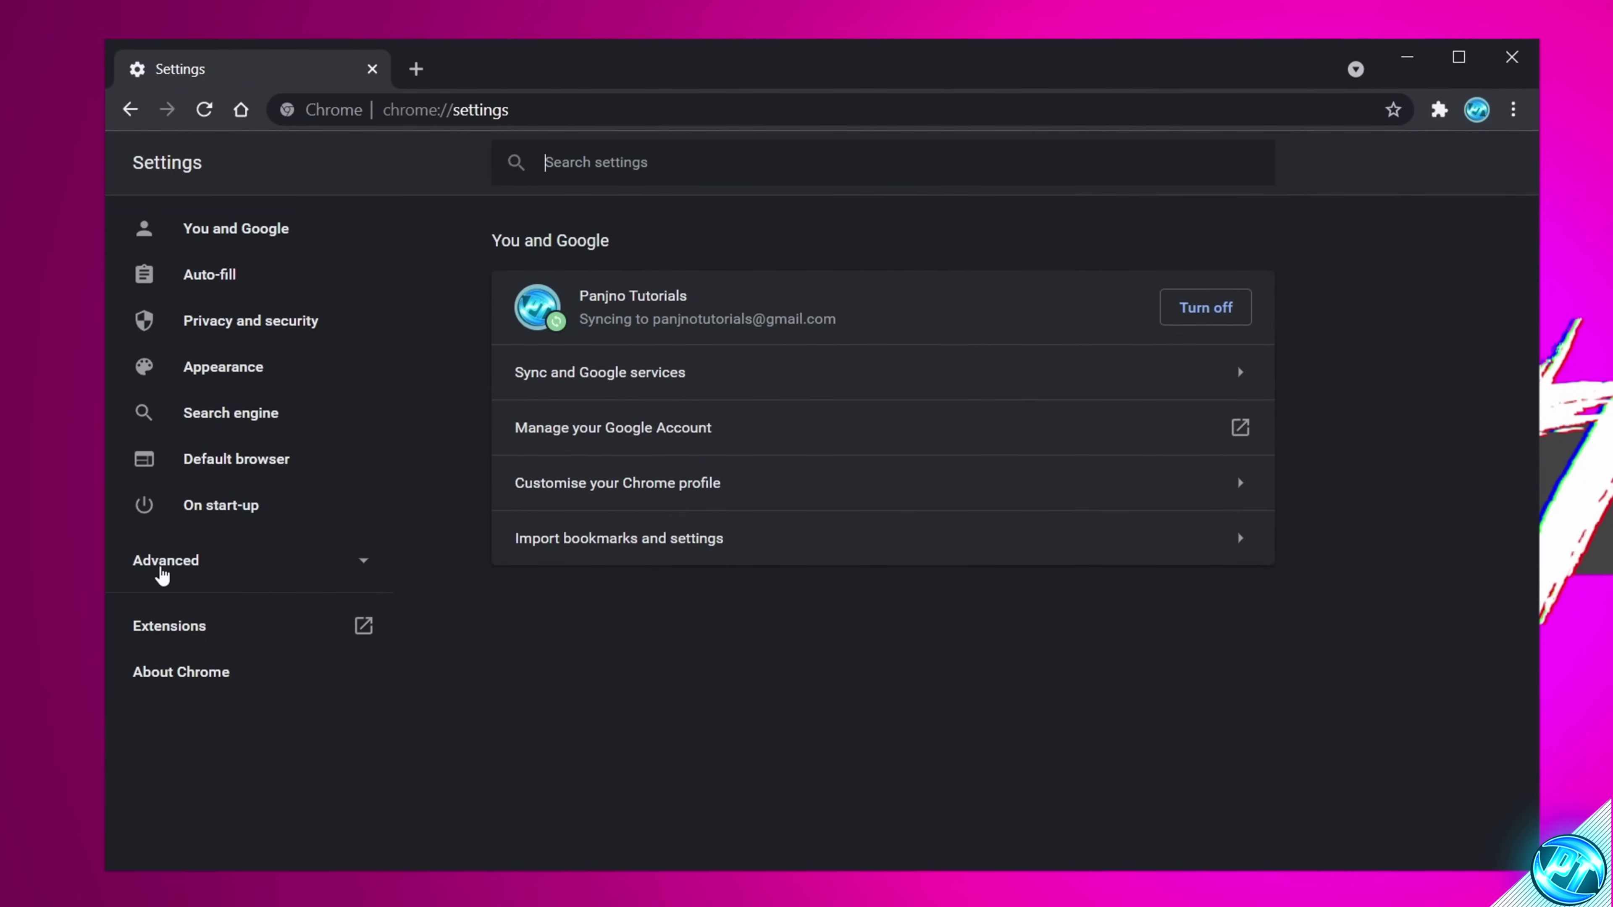
pyautogui.click(163, 565)
pyautogui.click(225, 700)
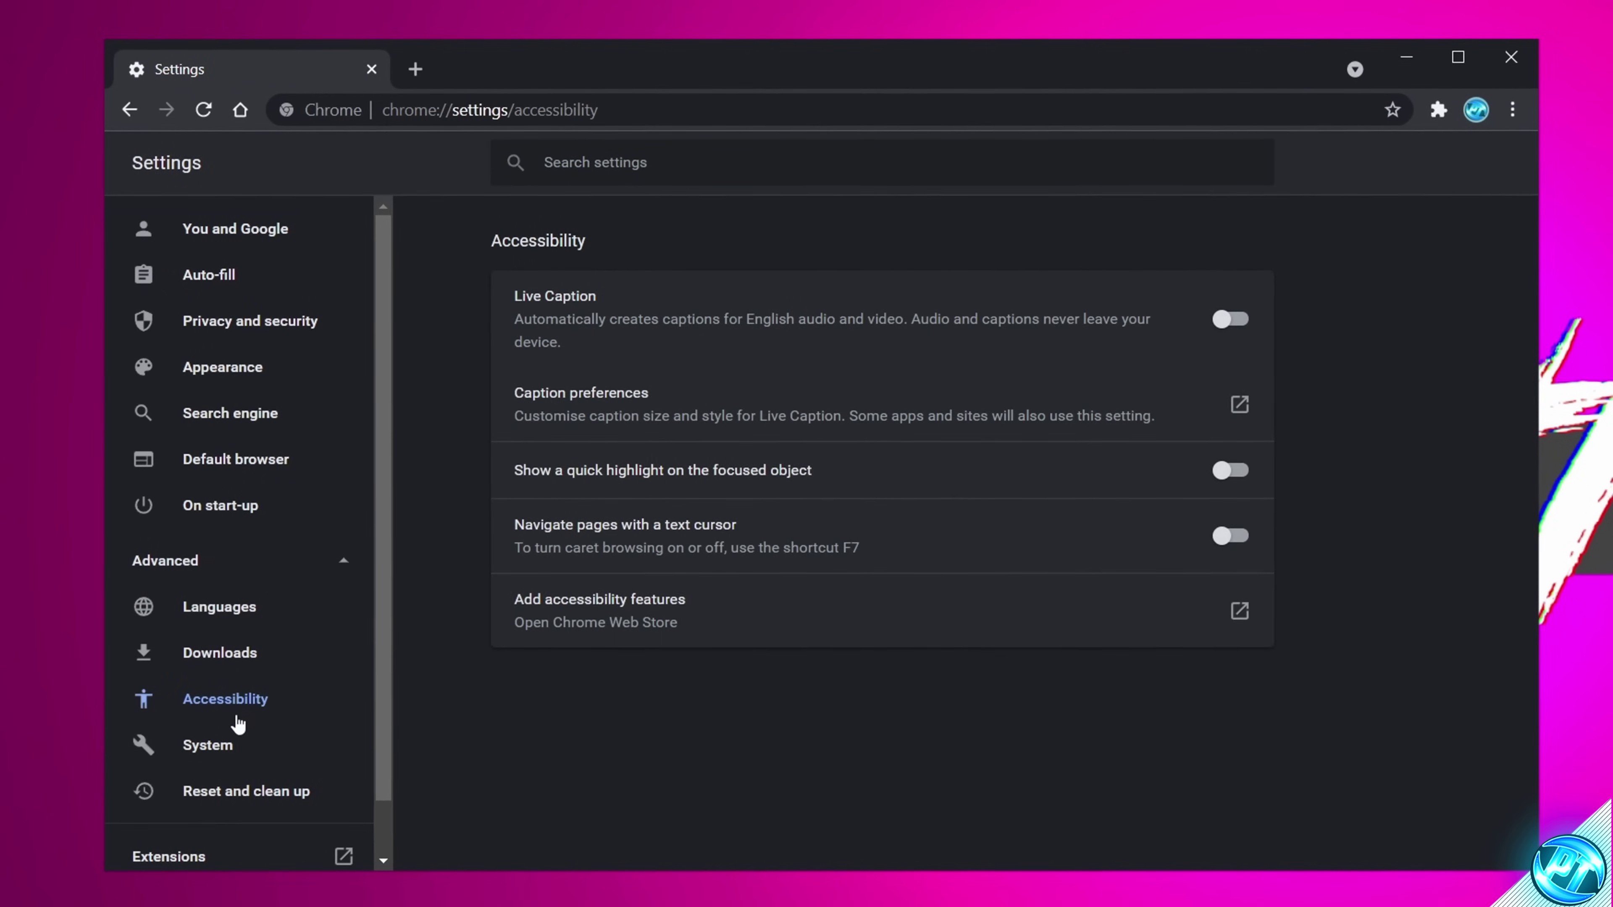
pyautogui.click(223, 746)
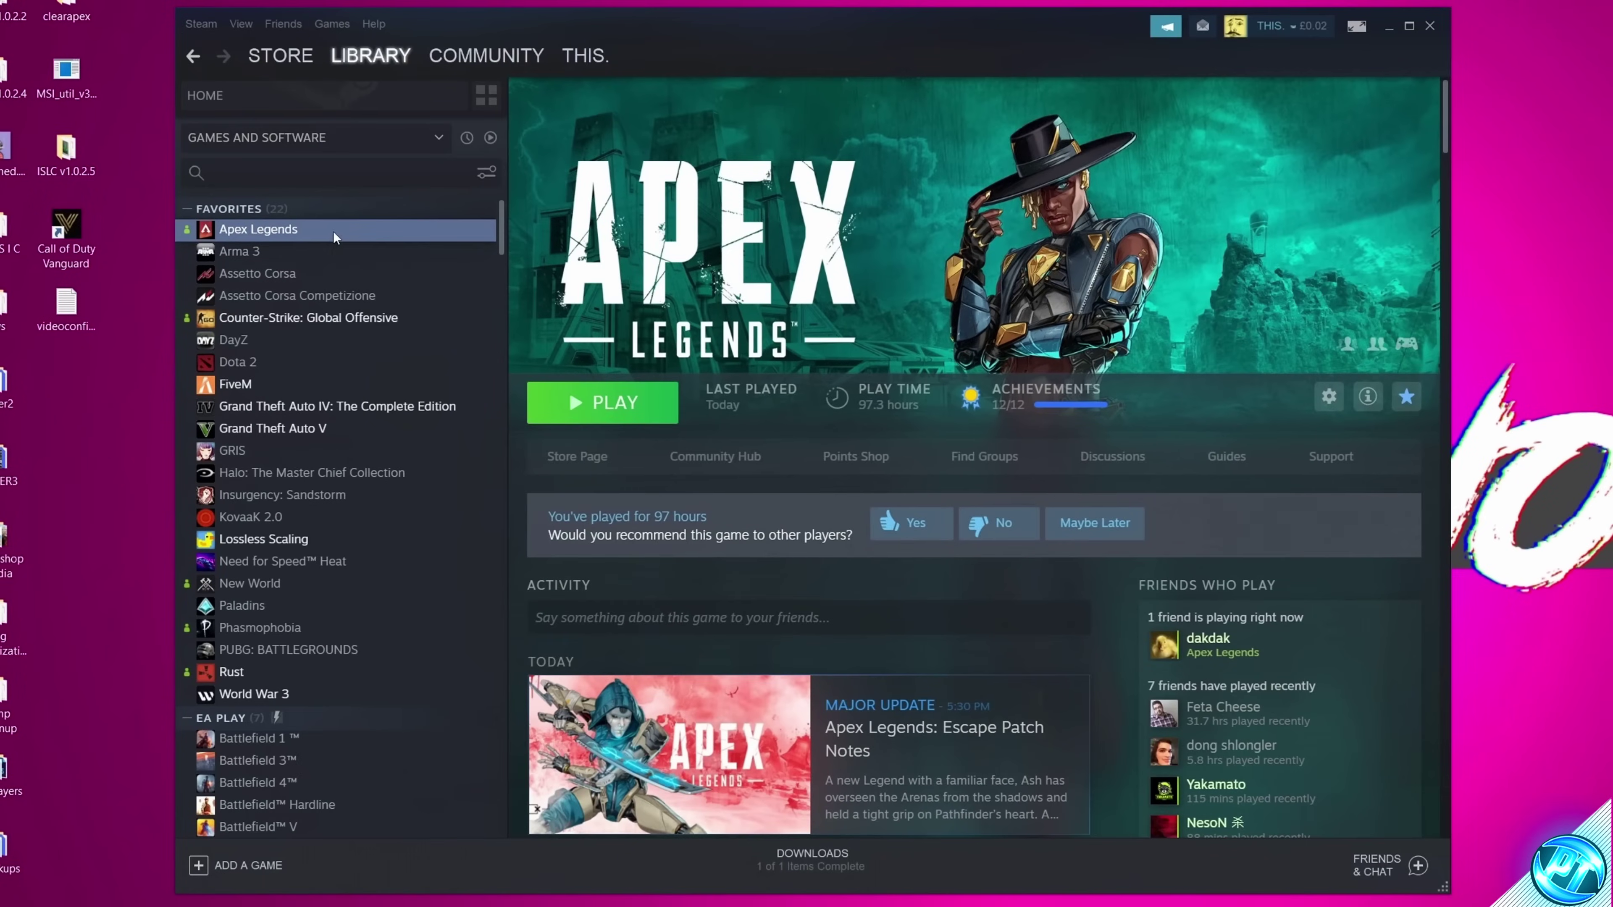
# Step: Replace Apex Legends' launch options with '+exec autoexec.cfg -dev -preload -high +fps_max 0 -novid -fullscreen -dxlevel95'
pyautogui.rightClick(334, 236)
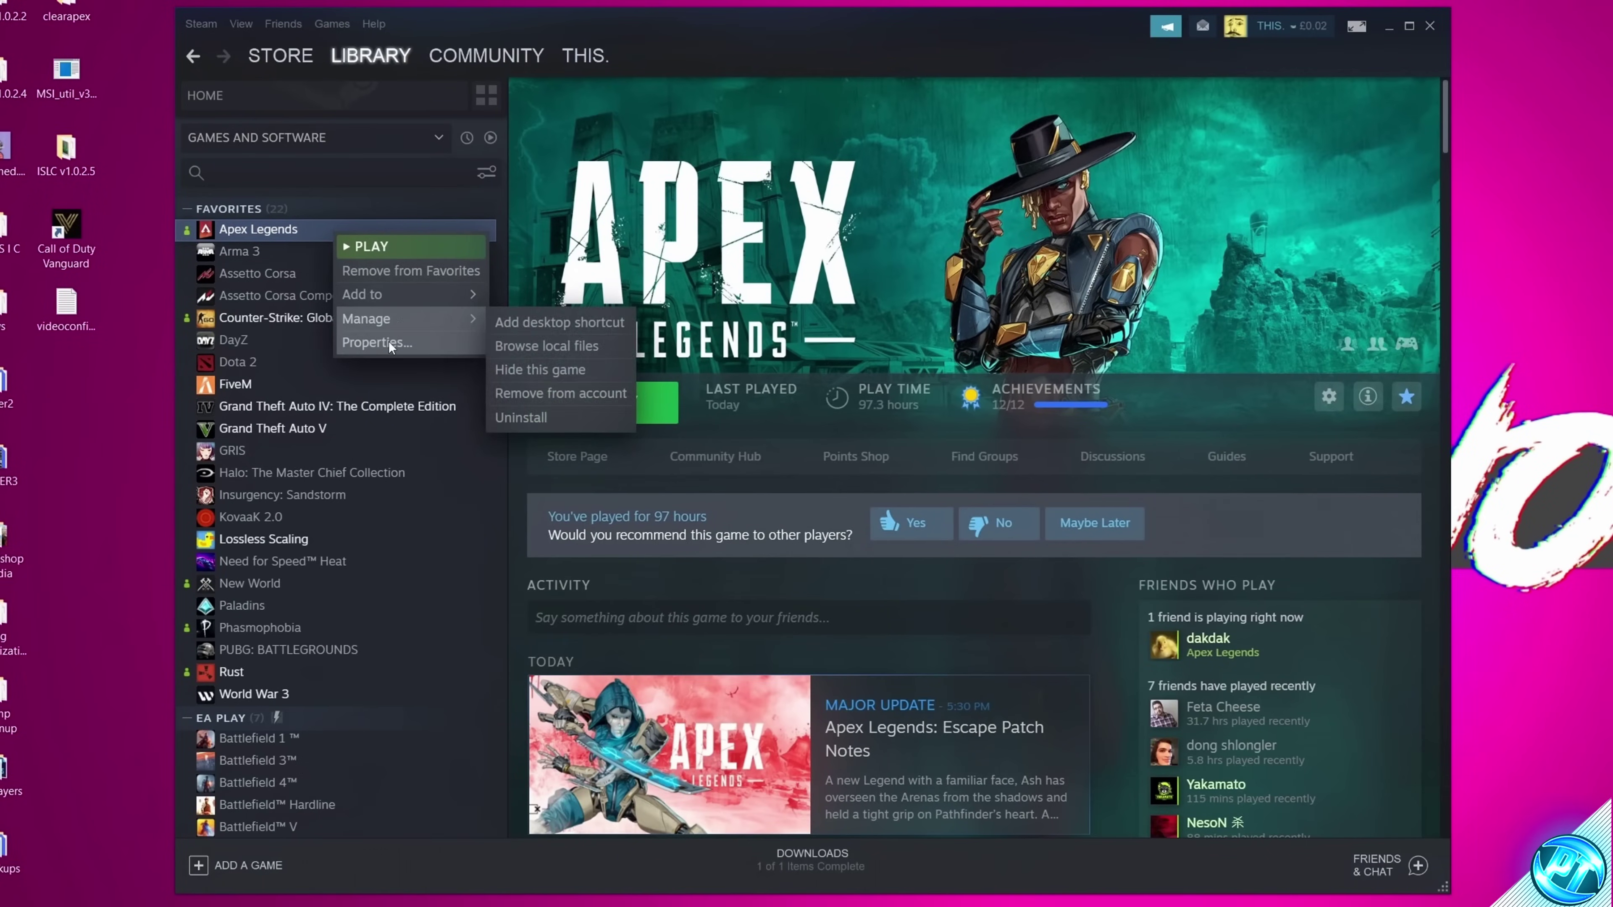
pyautogui.click(438, 344)
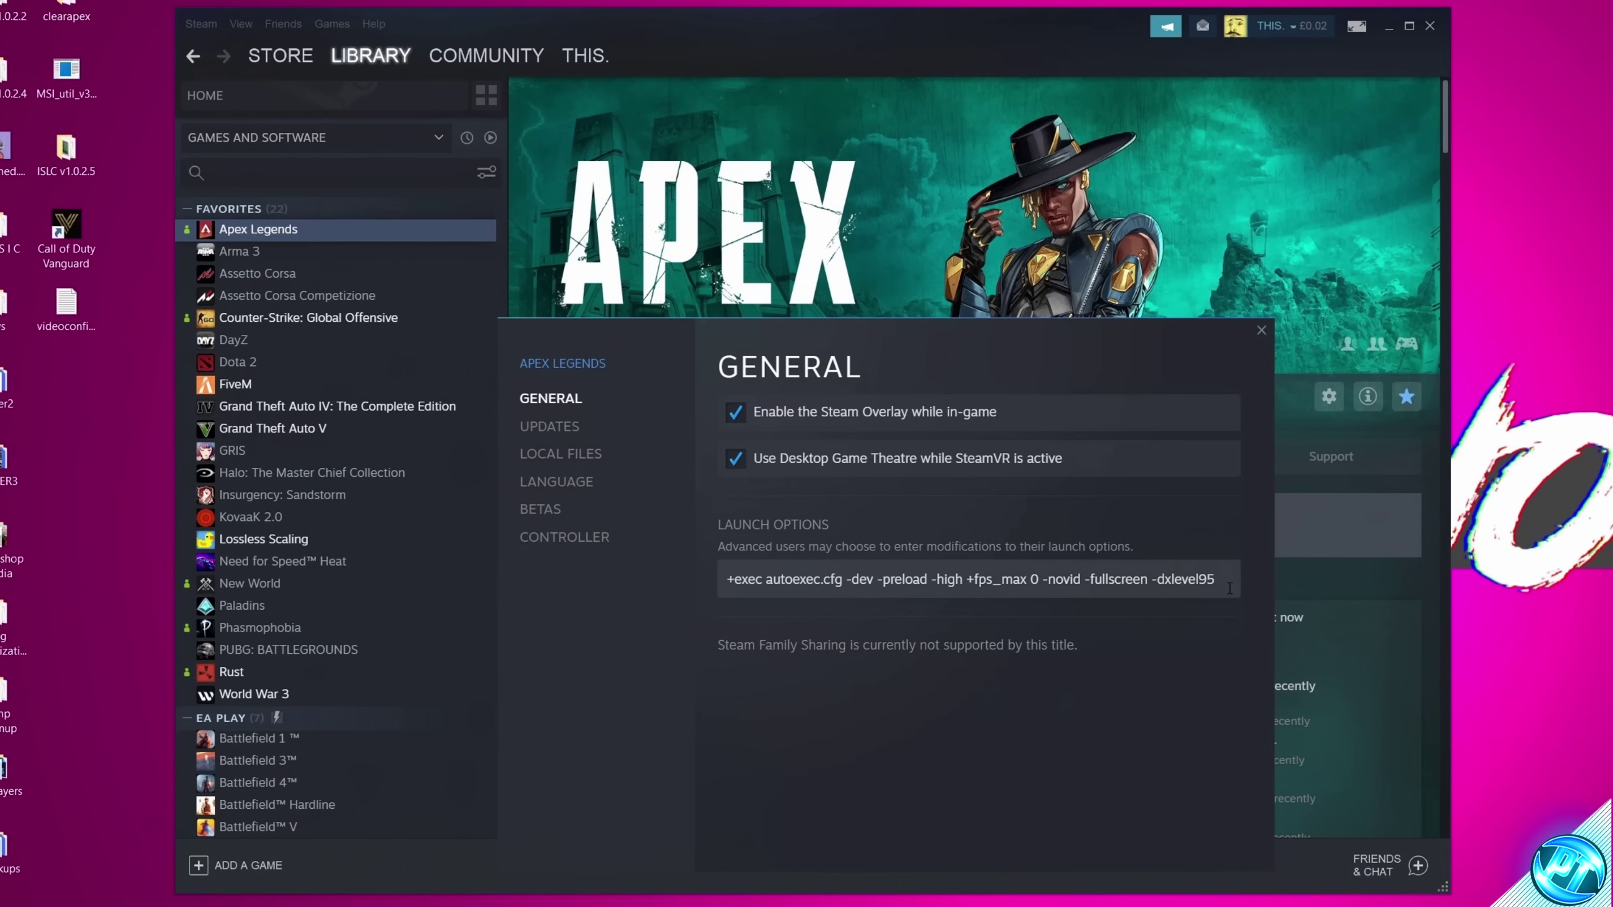
pyautogui.moveTo(1230, 589); pyautogui.dragTo(957, 575)
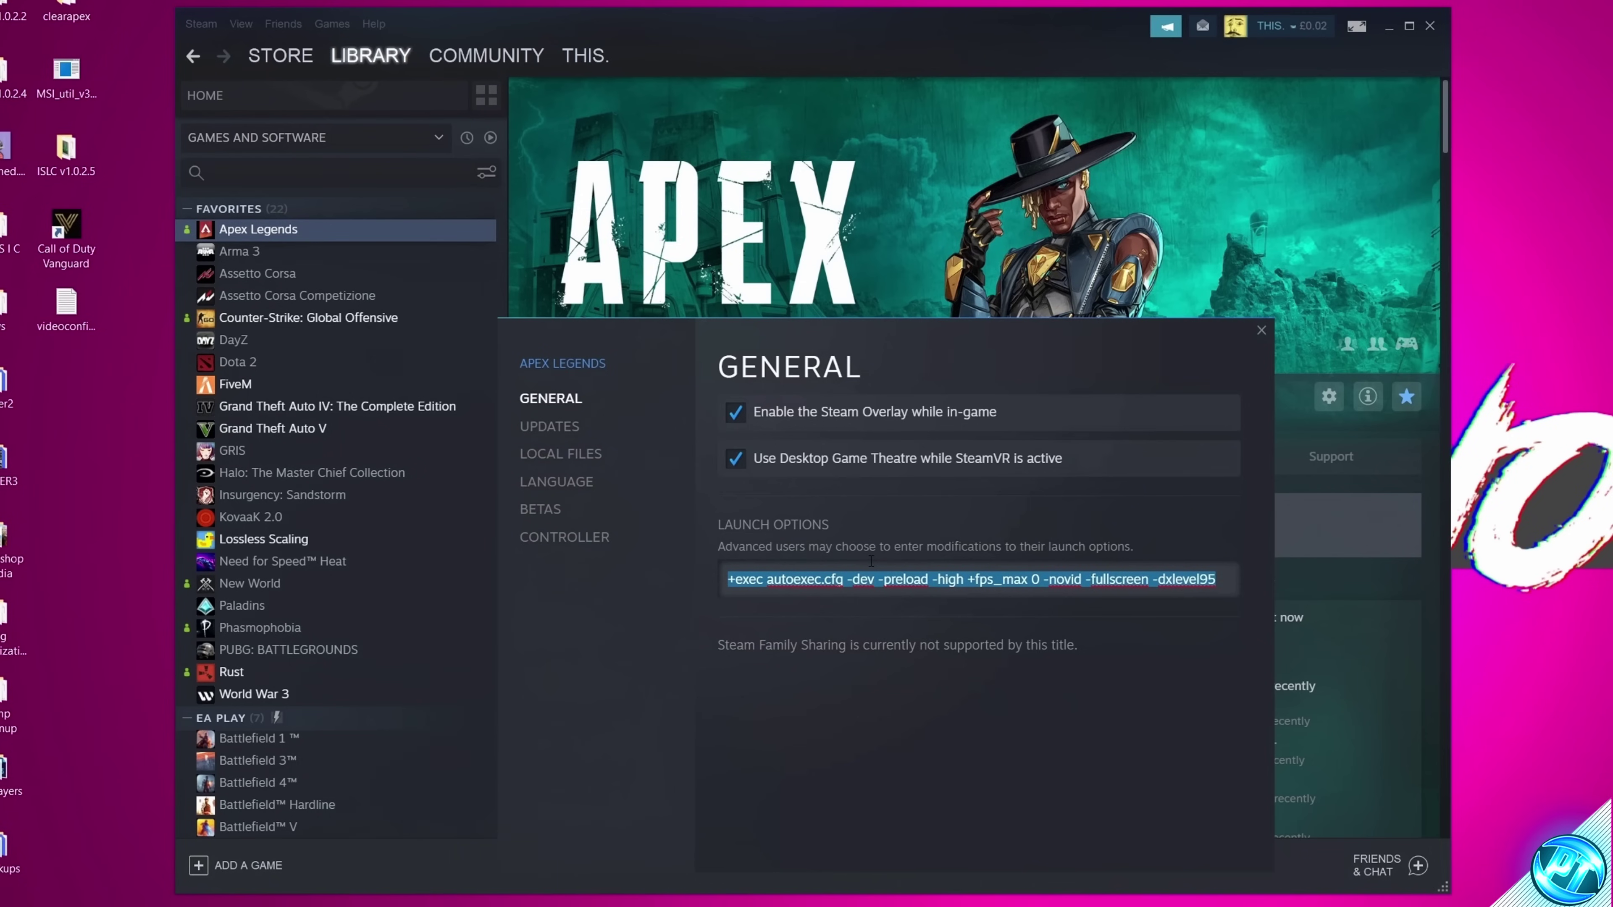
pyautogui.press('BackSpace')
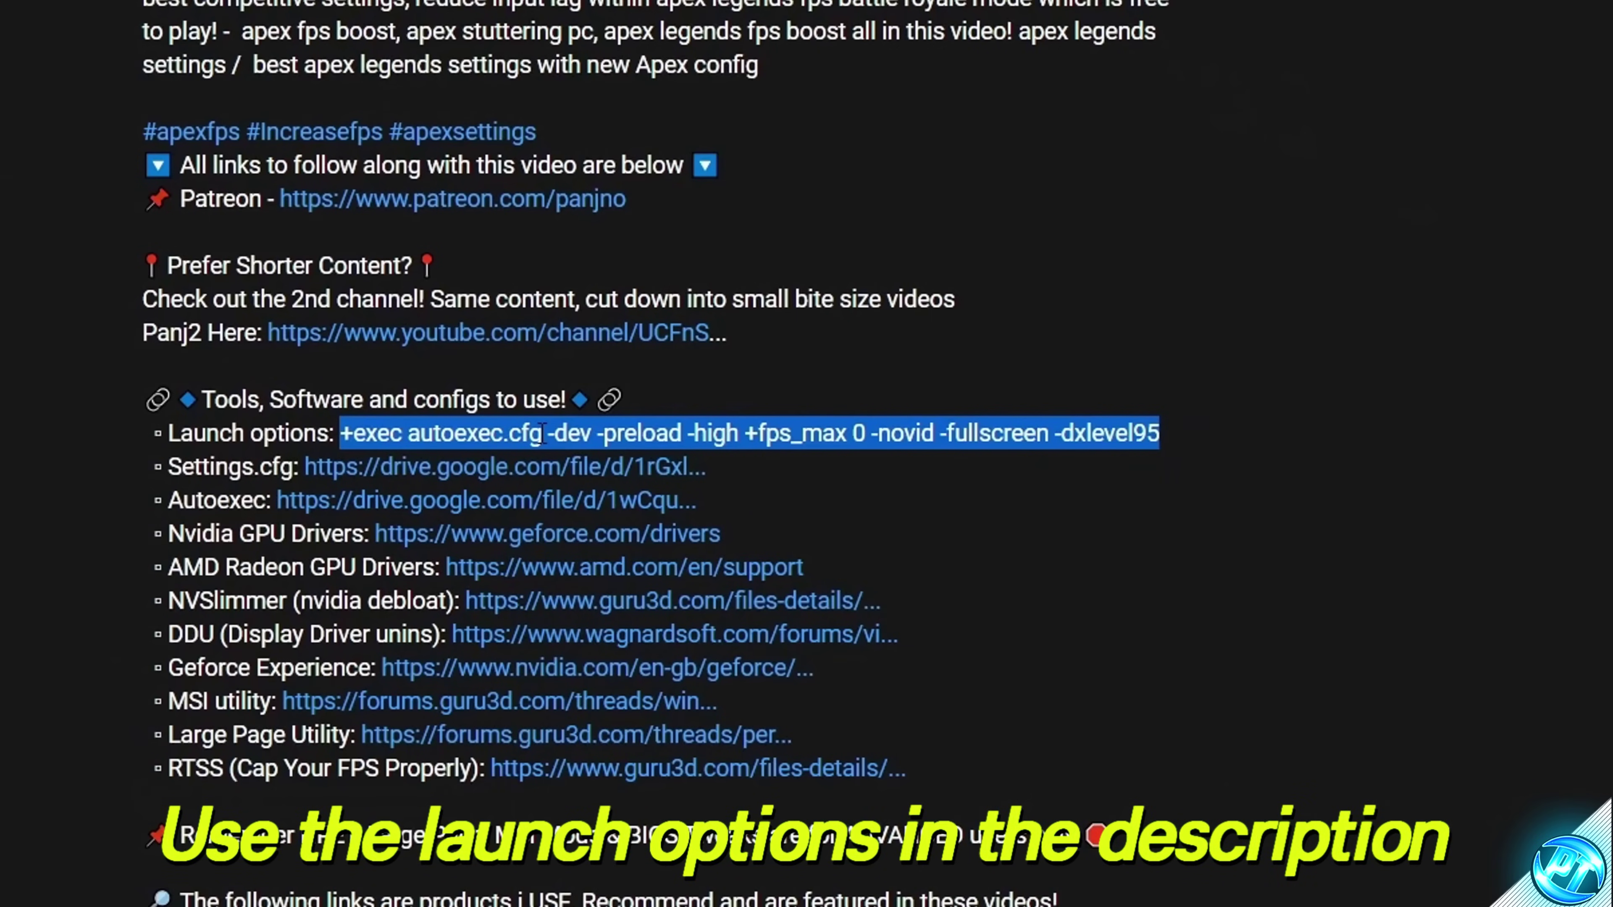
pyautogui.rightClick(541, 433)
pyautogui.click(515, 459)
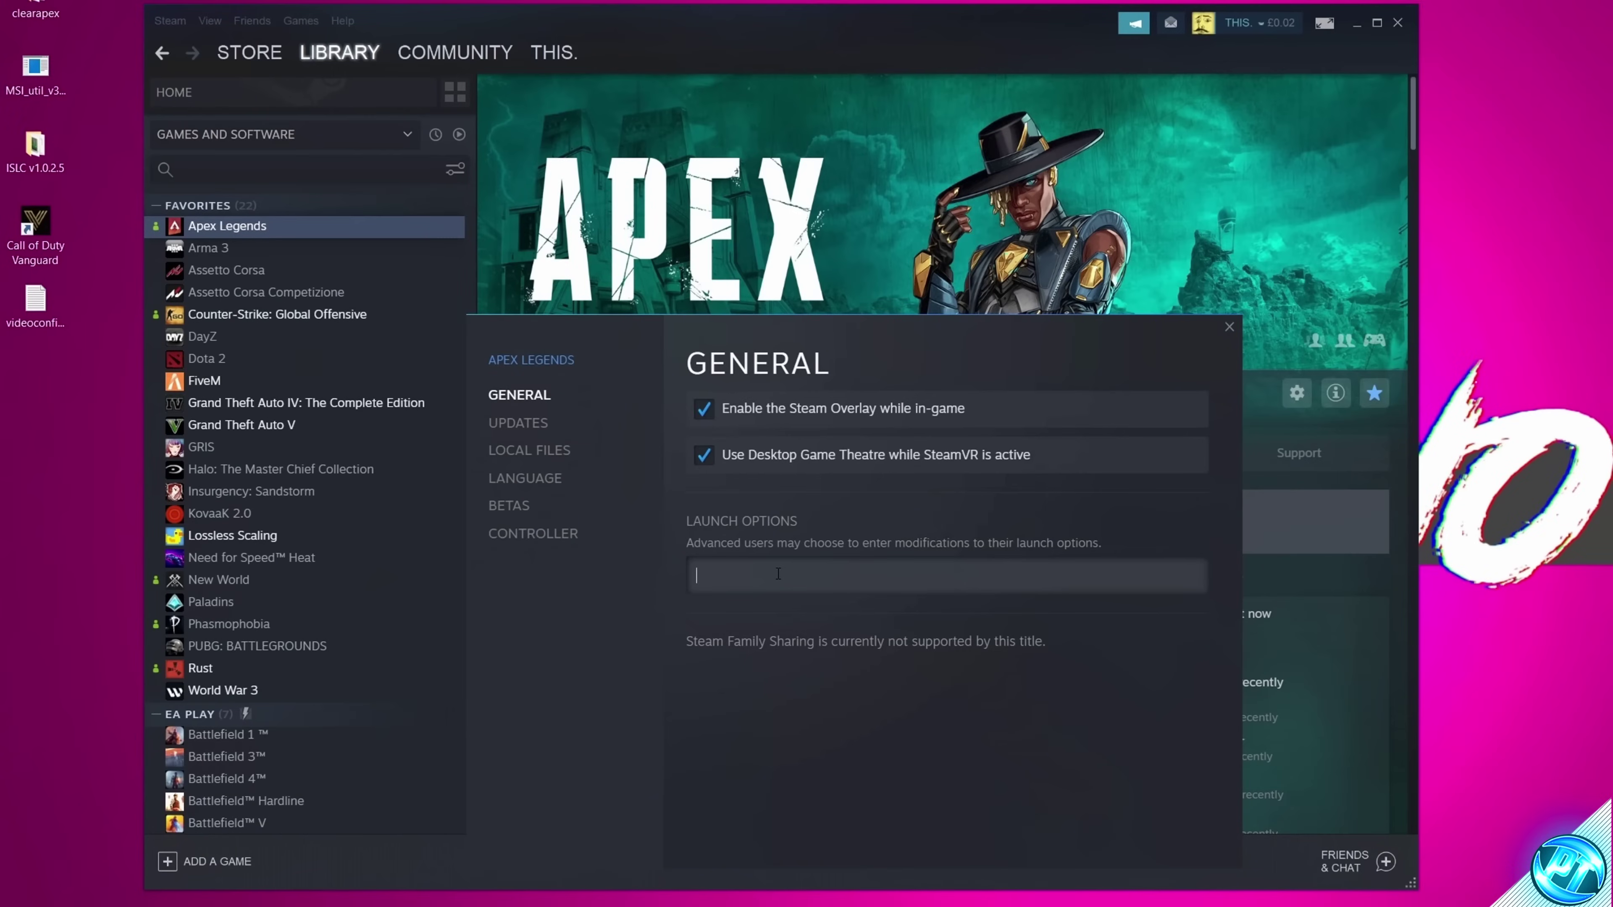
pyautogui.rightClick(778, 574)
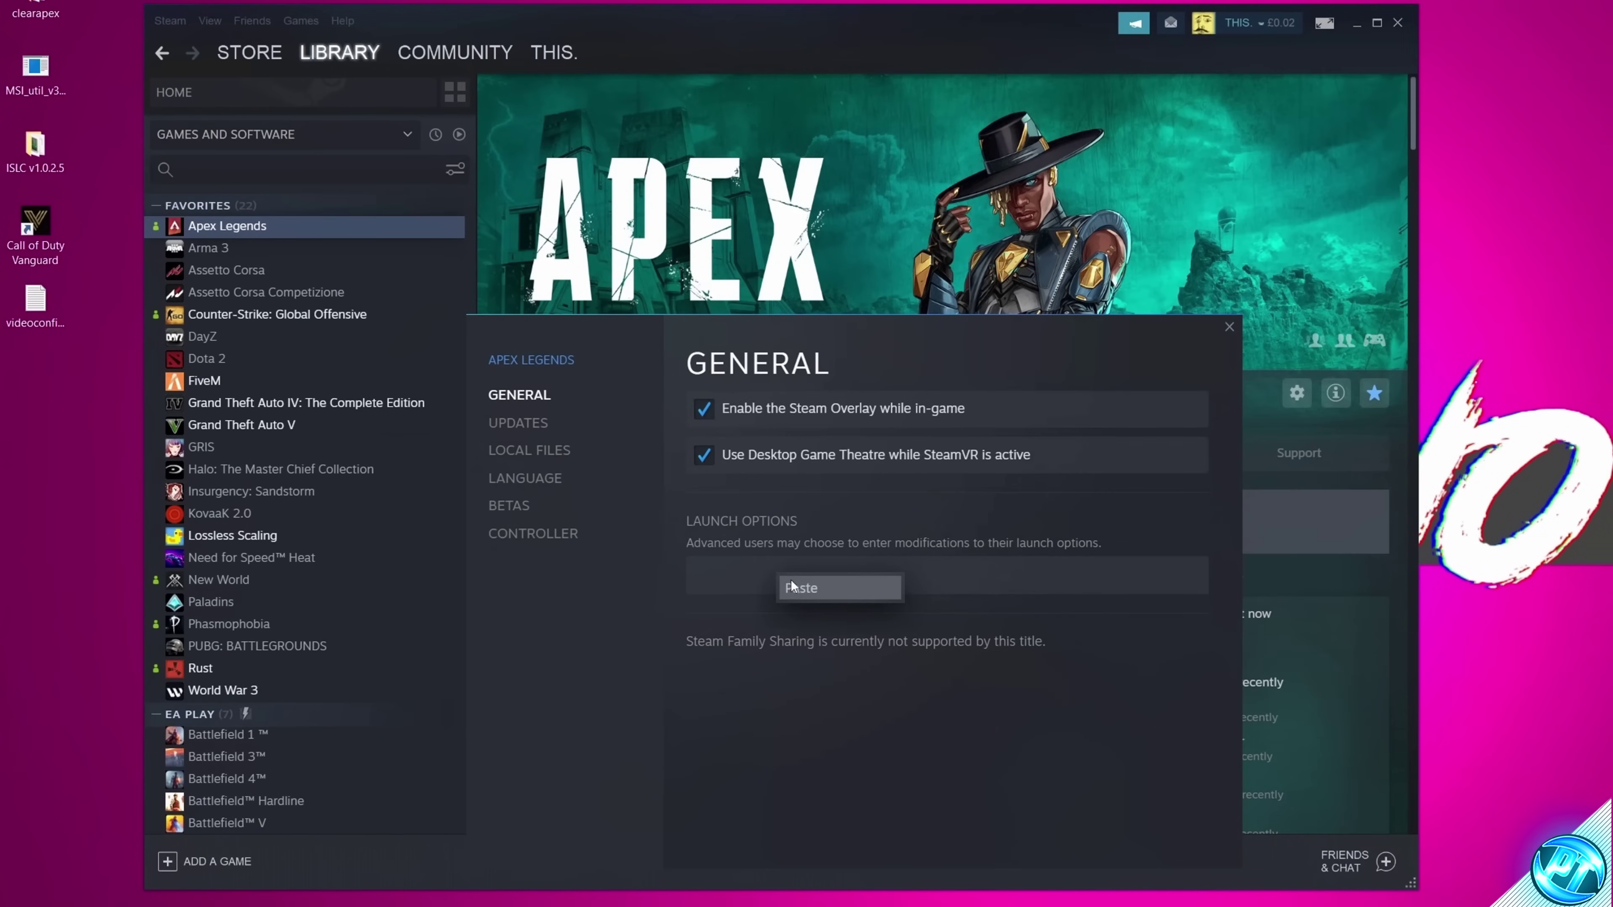
pyautogui.click(804, 590)
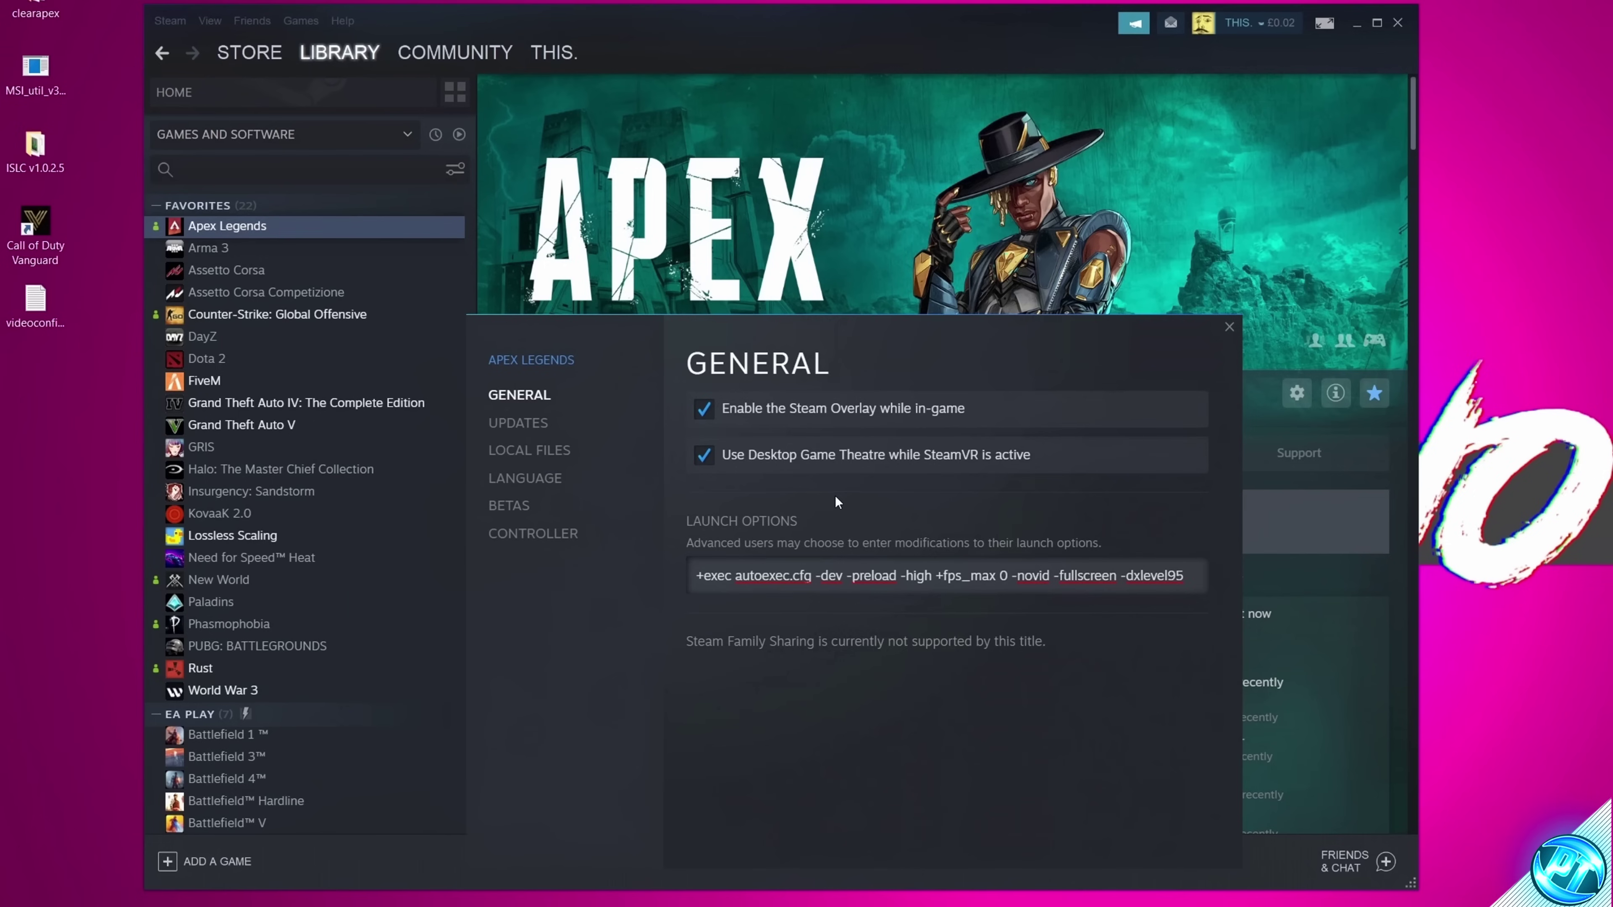
# Step: Open the Apex Legends install folder and create an empty text document named autoexec
pyautogui.click(542, 452)
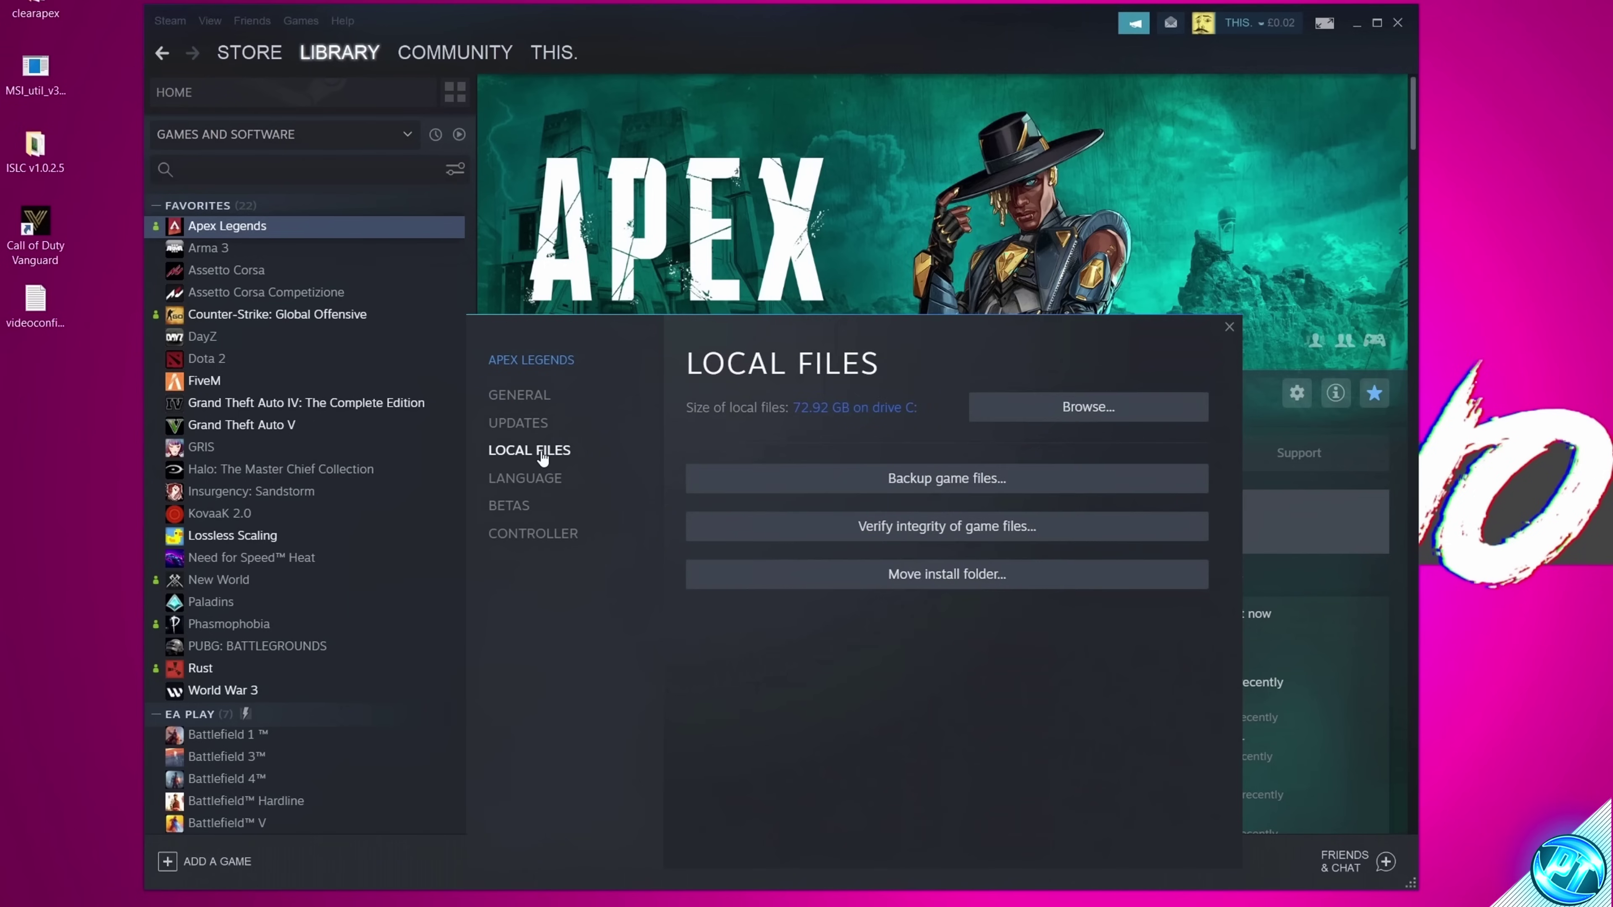
pyautogui.click(1029, 410)
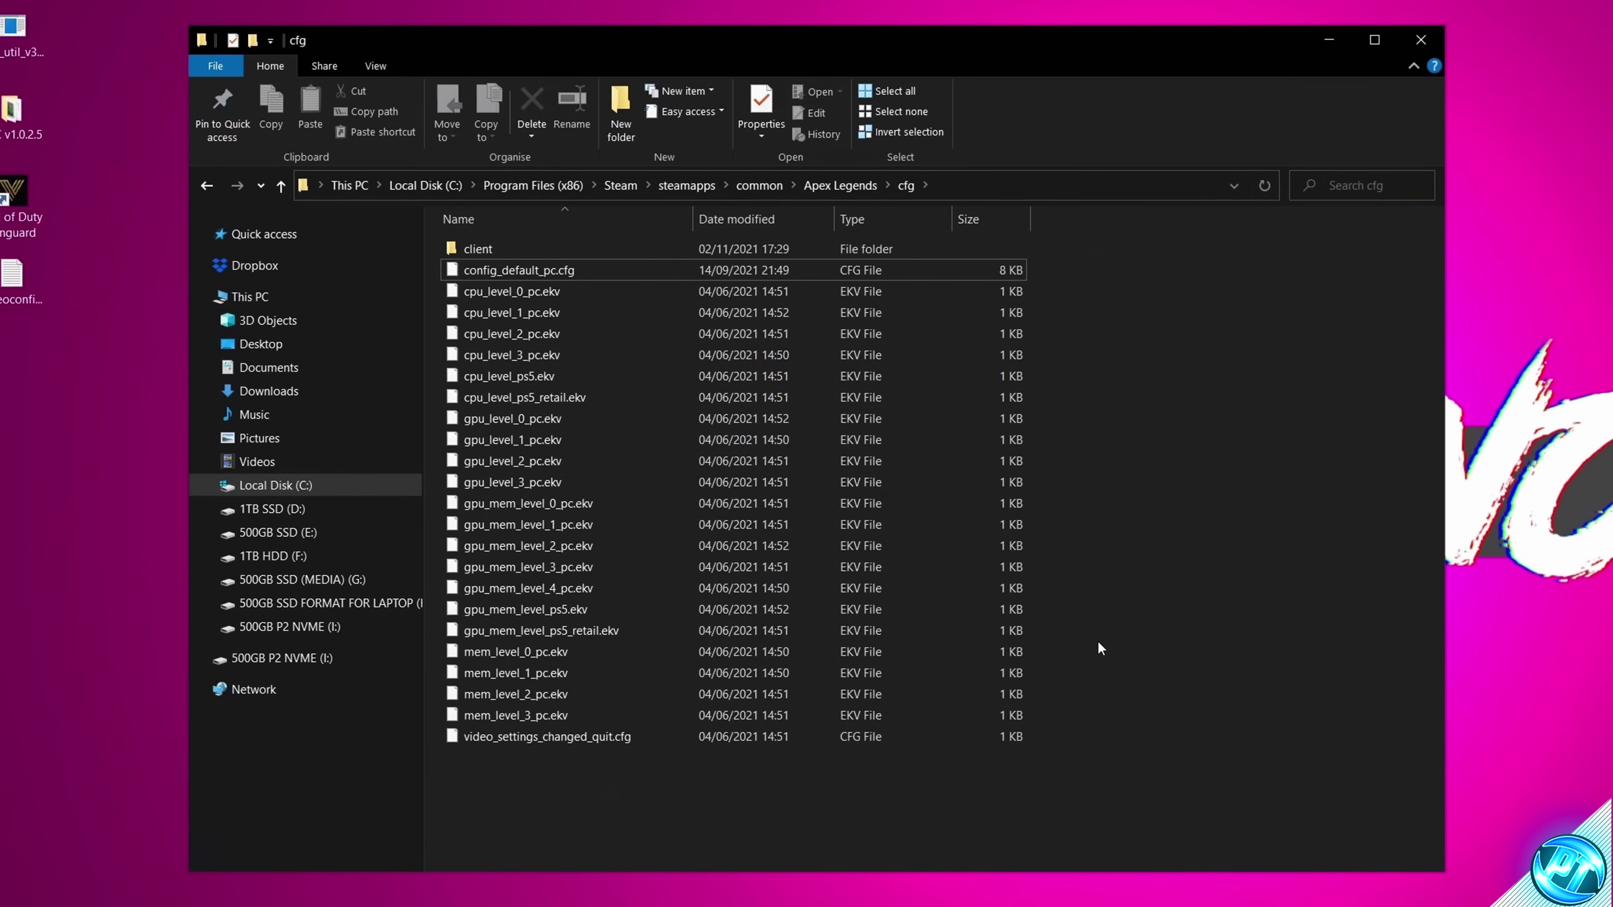
pyautogui.rightClick(593, 793)
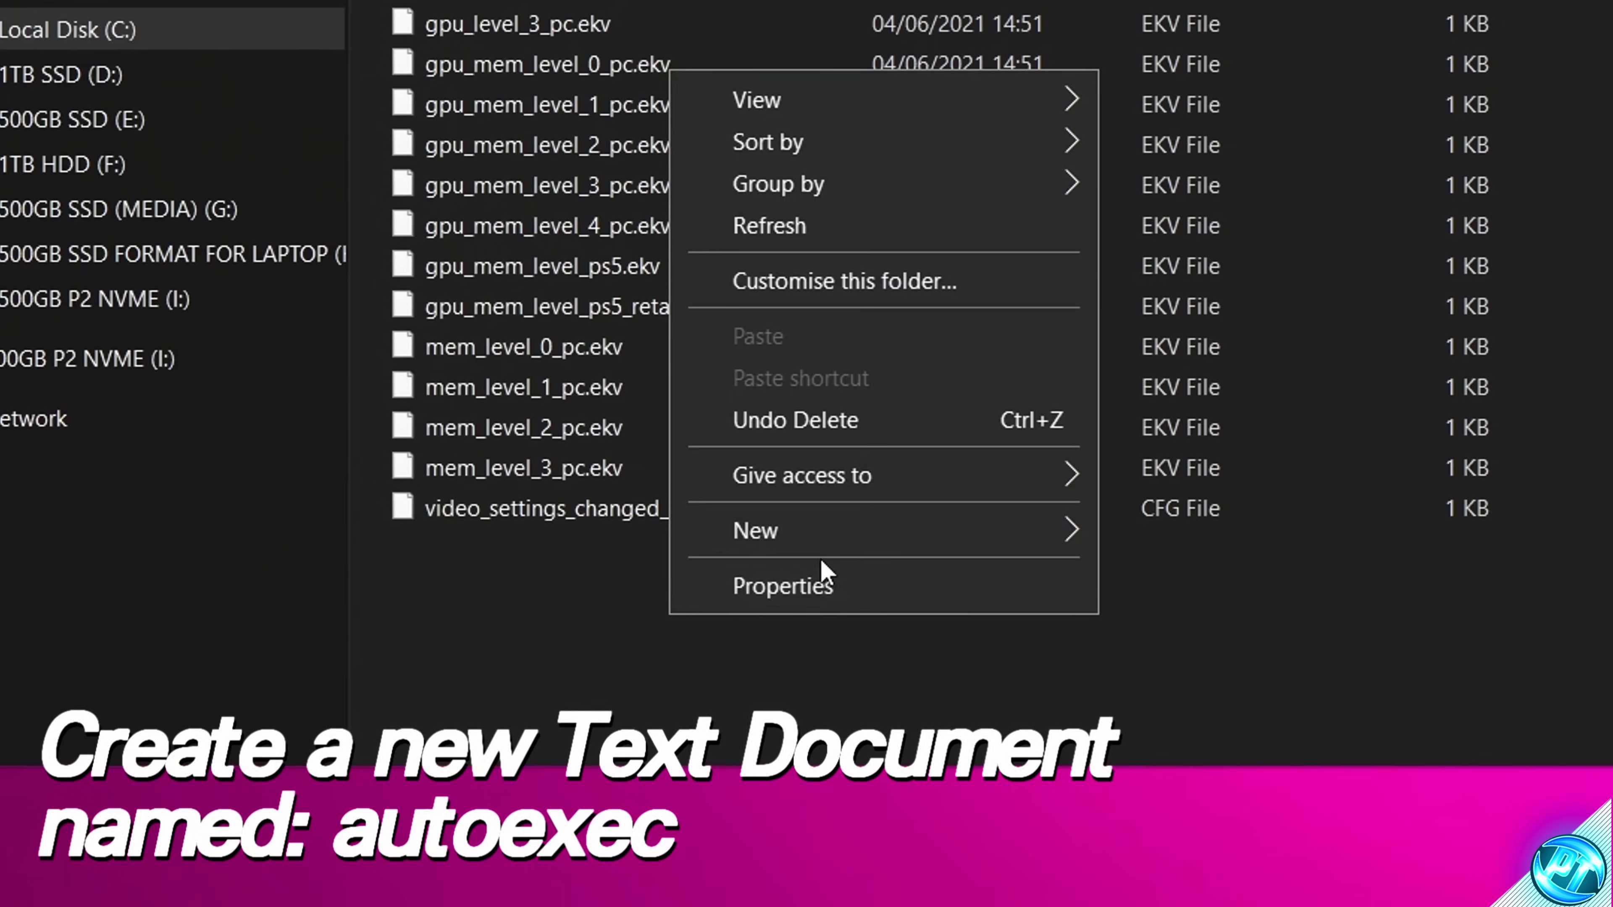
pyautogui.moveTo(770, 754)
pyautogui.click(1238, 676)
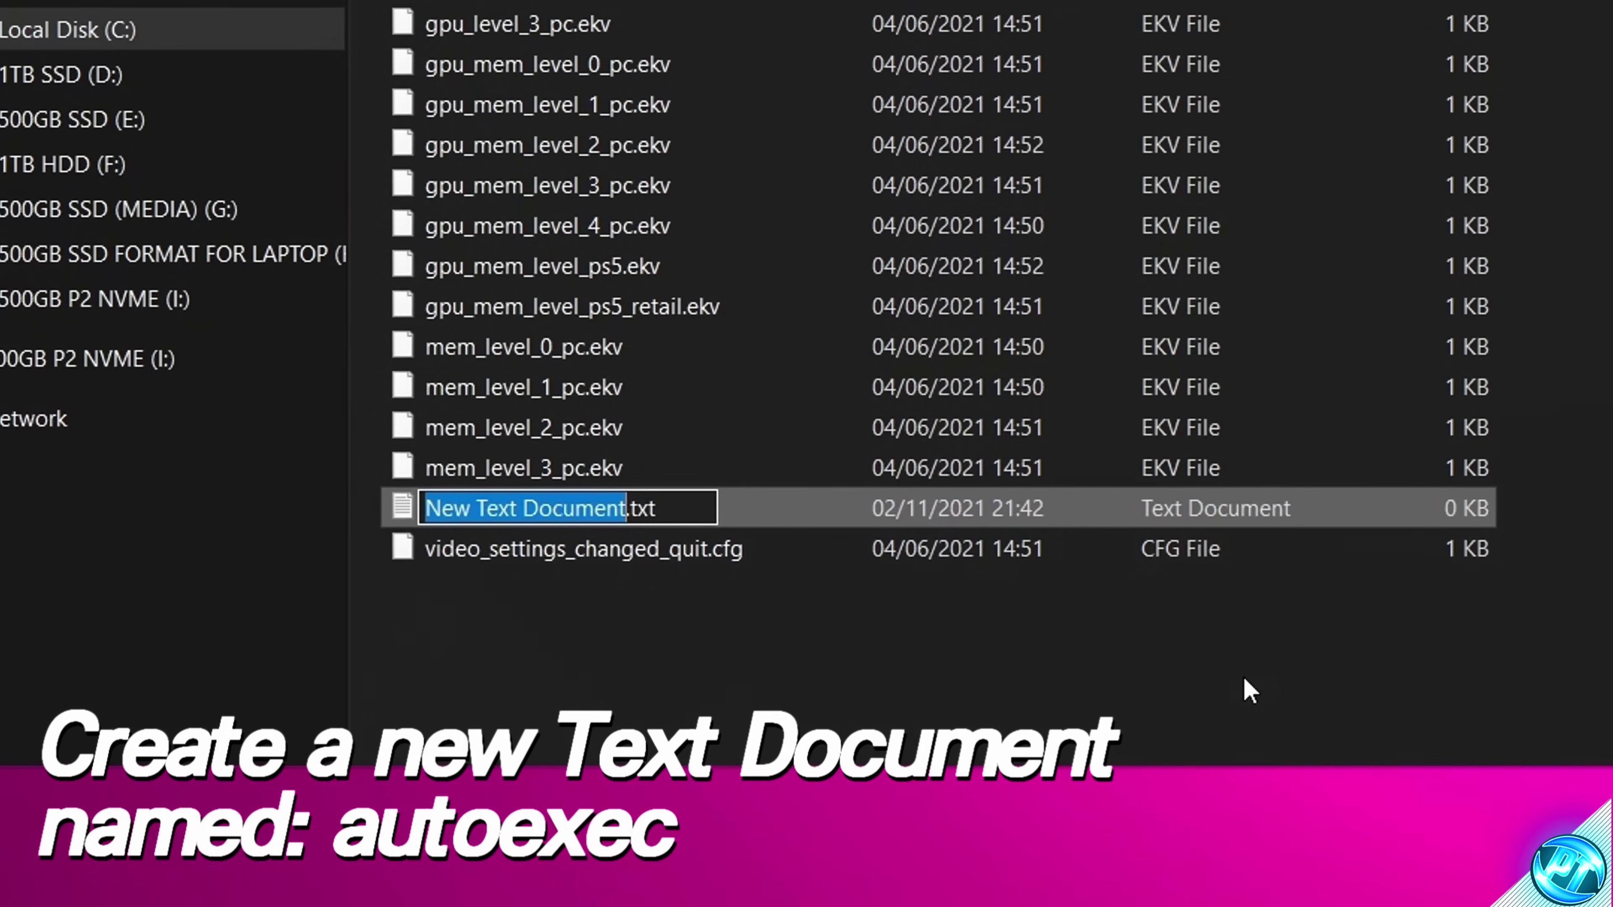
pyautogui.press('BackSpace')
pyautogui.write('autoexe')
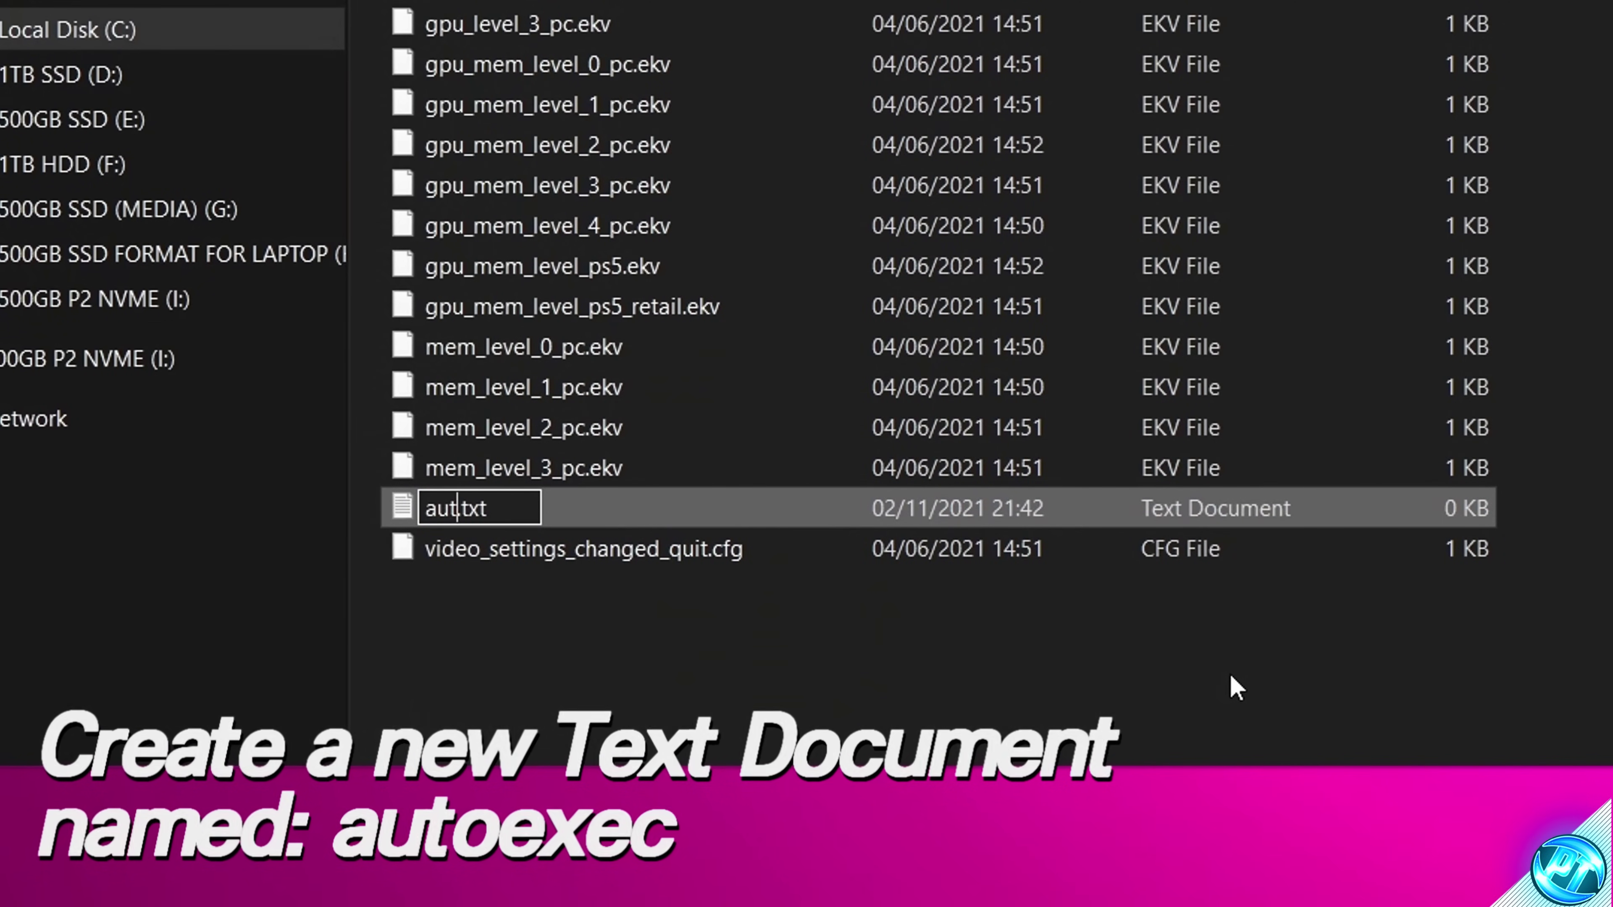
pyautogui.write('c')
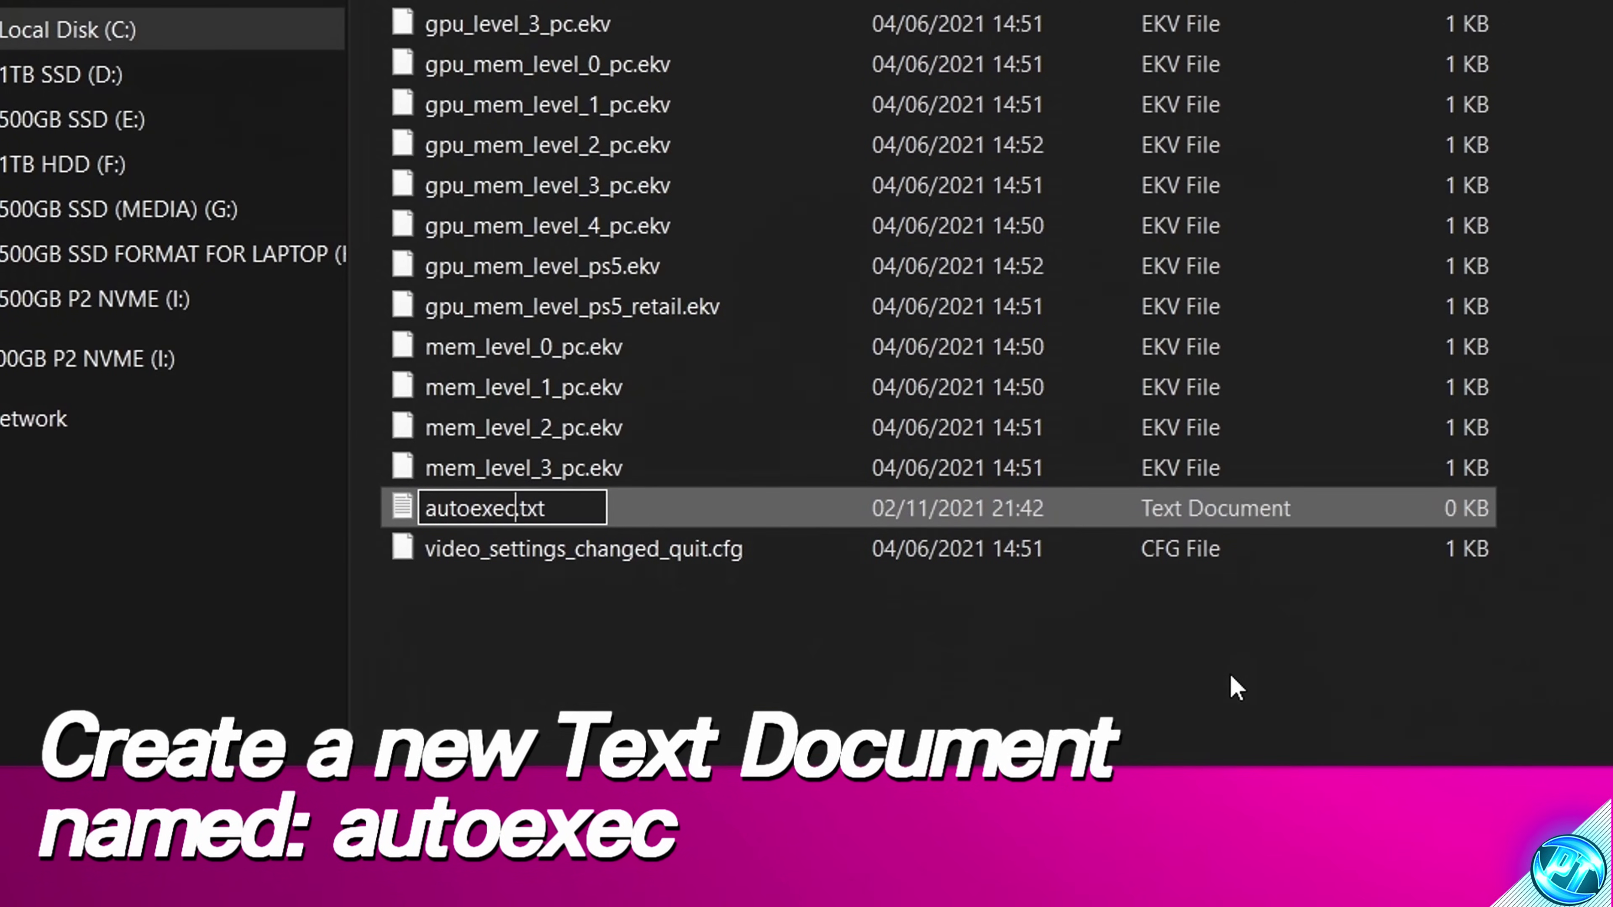
pyautogui.press('Return')
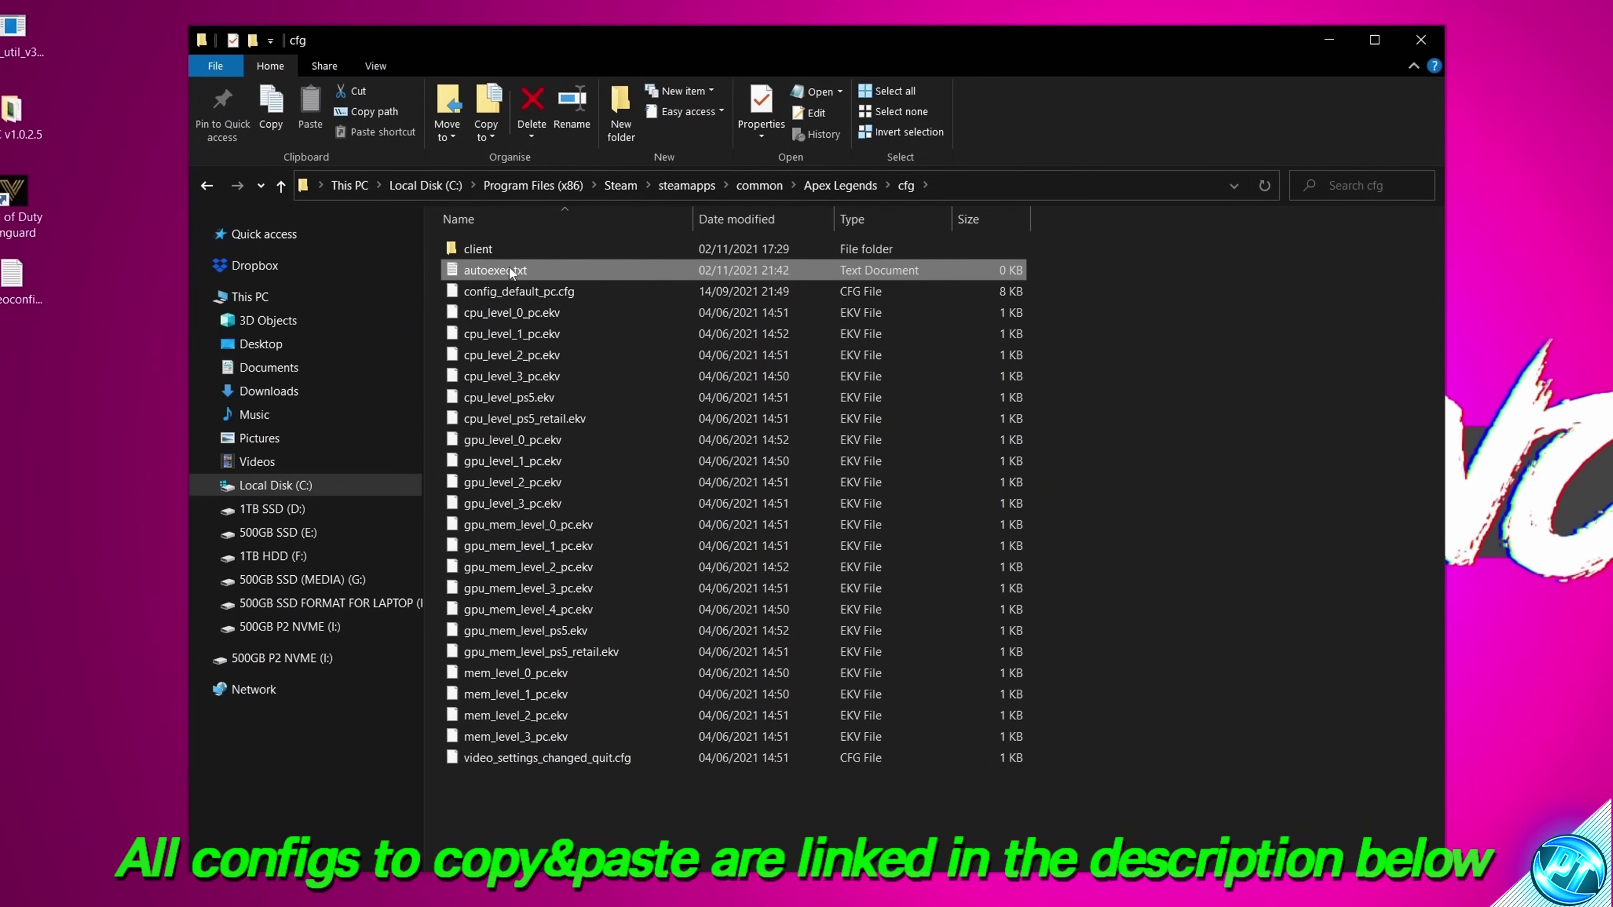
# Step: Open autoexec.txt in Notepad and select all the autoexec.cfg text in Drive
pyautogui.doubleClick(515, 269)
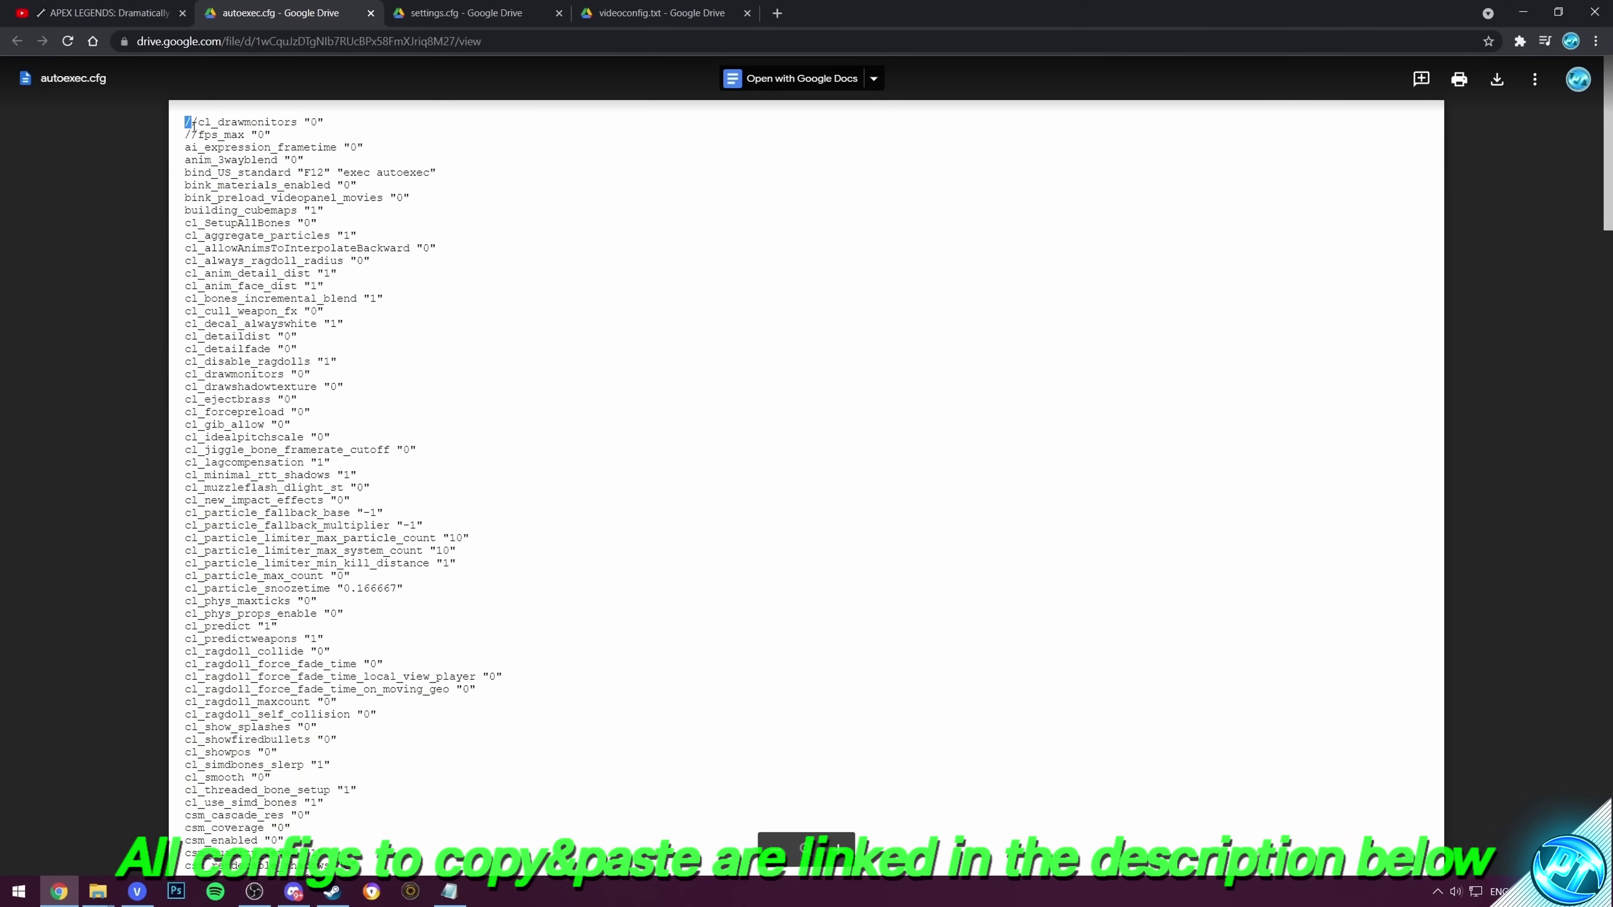
pyautogui.moveTo(192, 121); pyautogui.dragTo(381, 837)
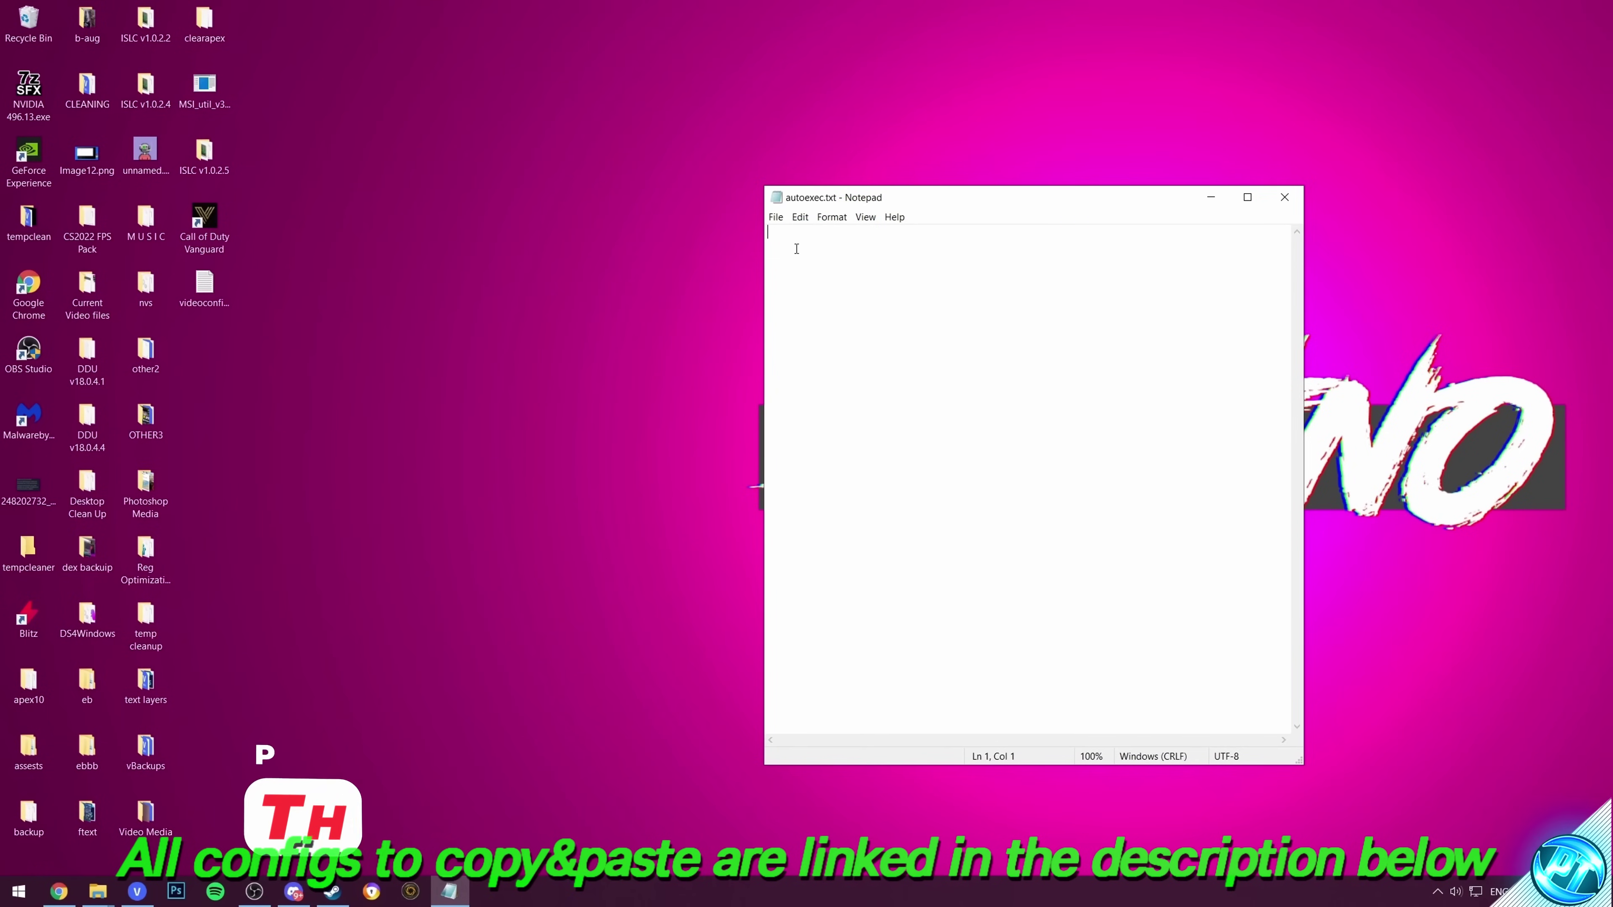
# Step: Paste the copied config into the empty file and save it as autoexec.cfg with All Files type
pyautogui.rightClick(796, 248)
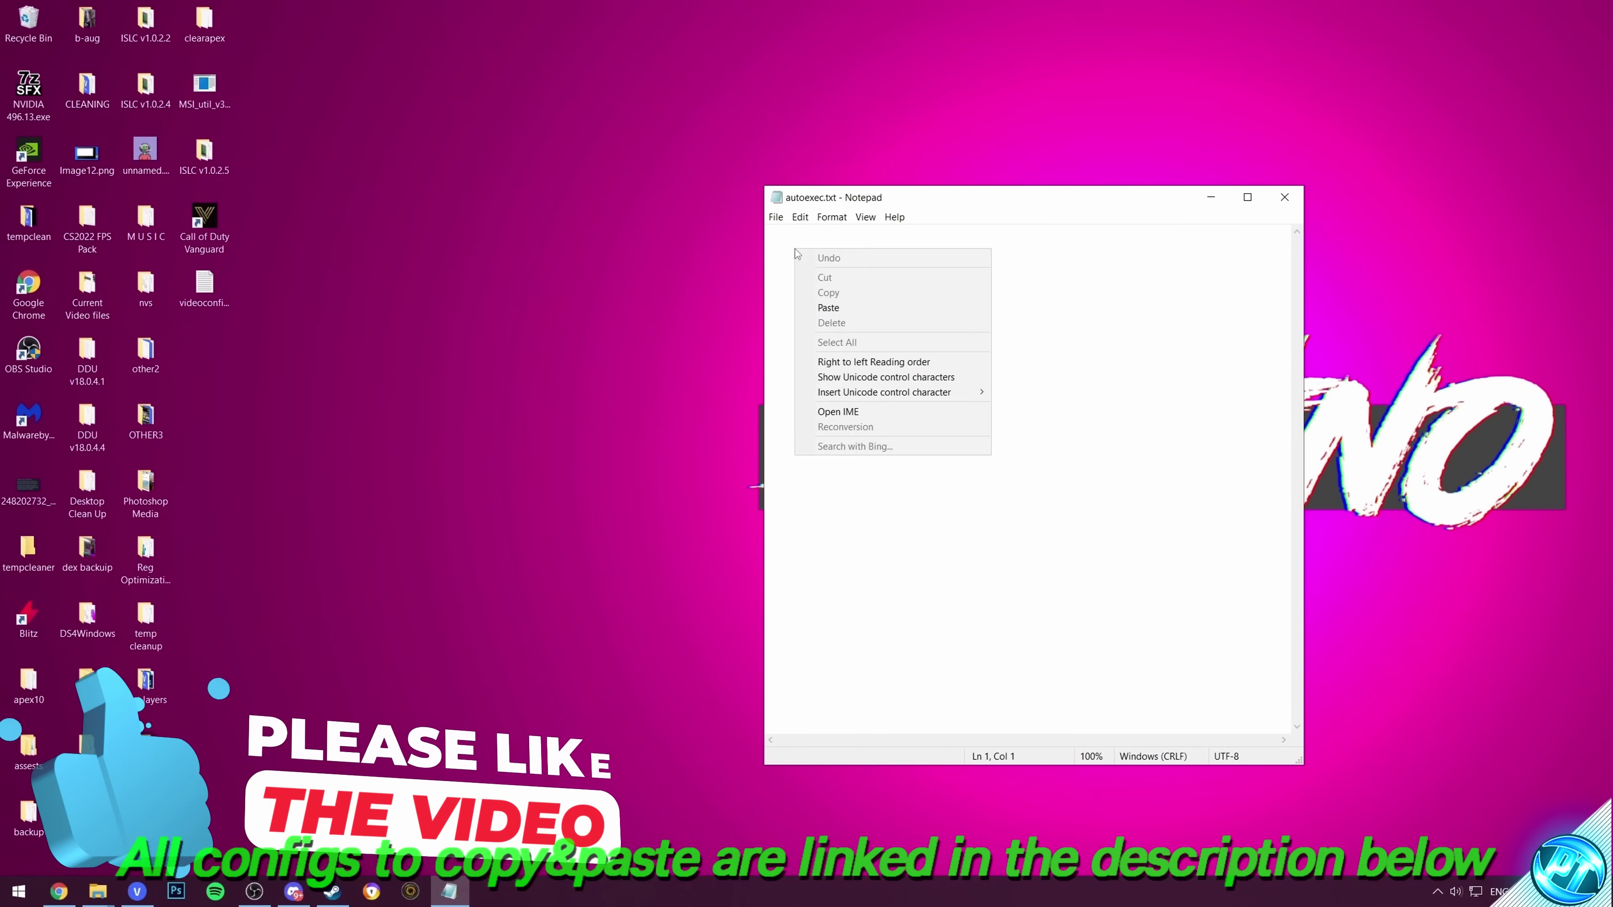
pyautogui.click(522, 195)
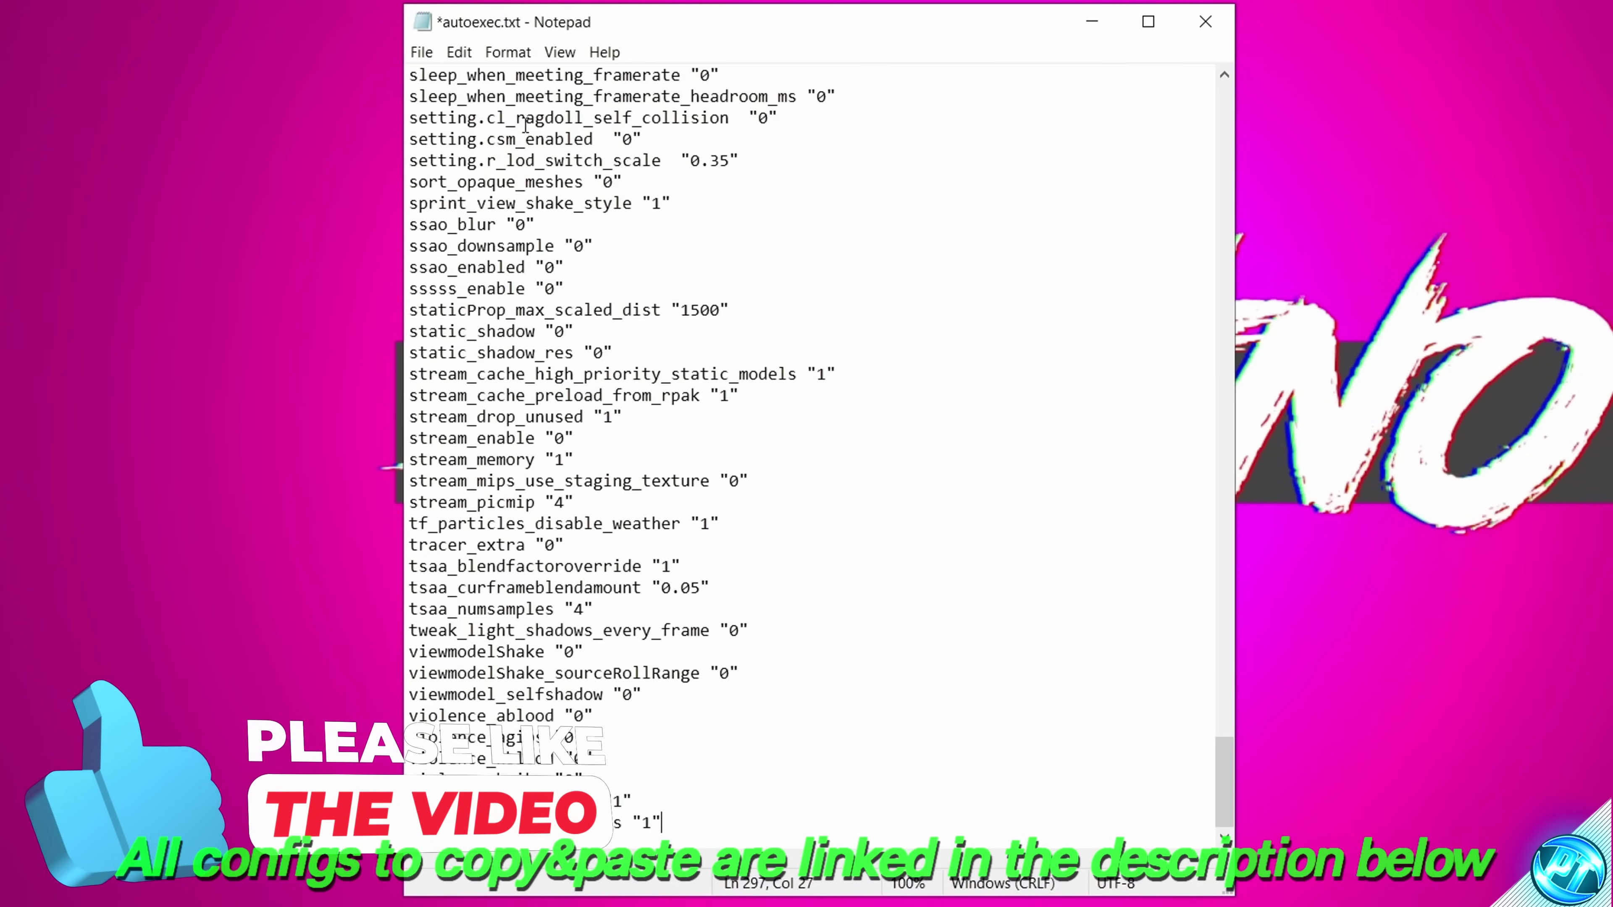
pyautogui.click(421, 54)
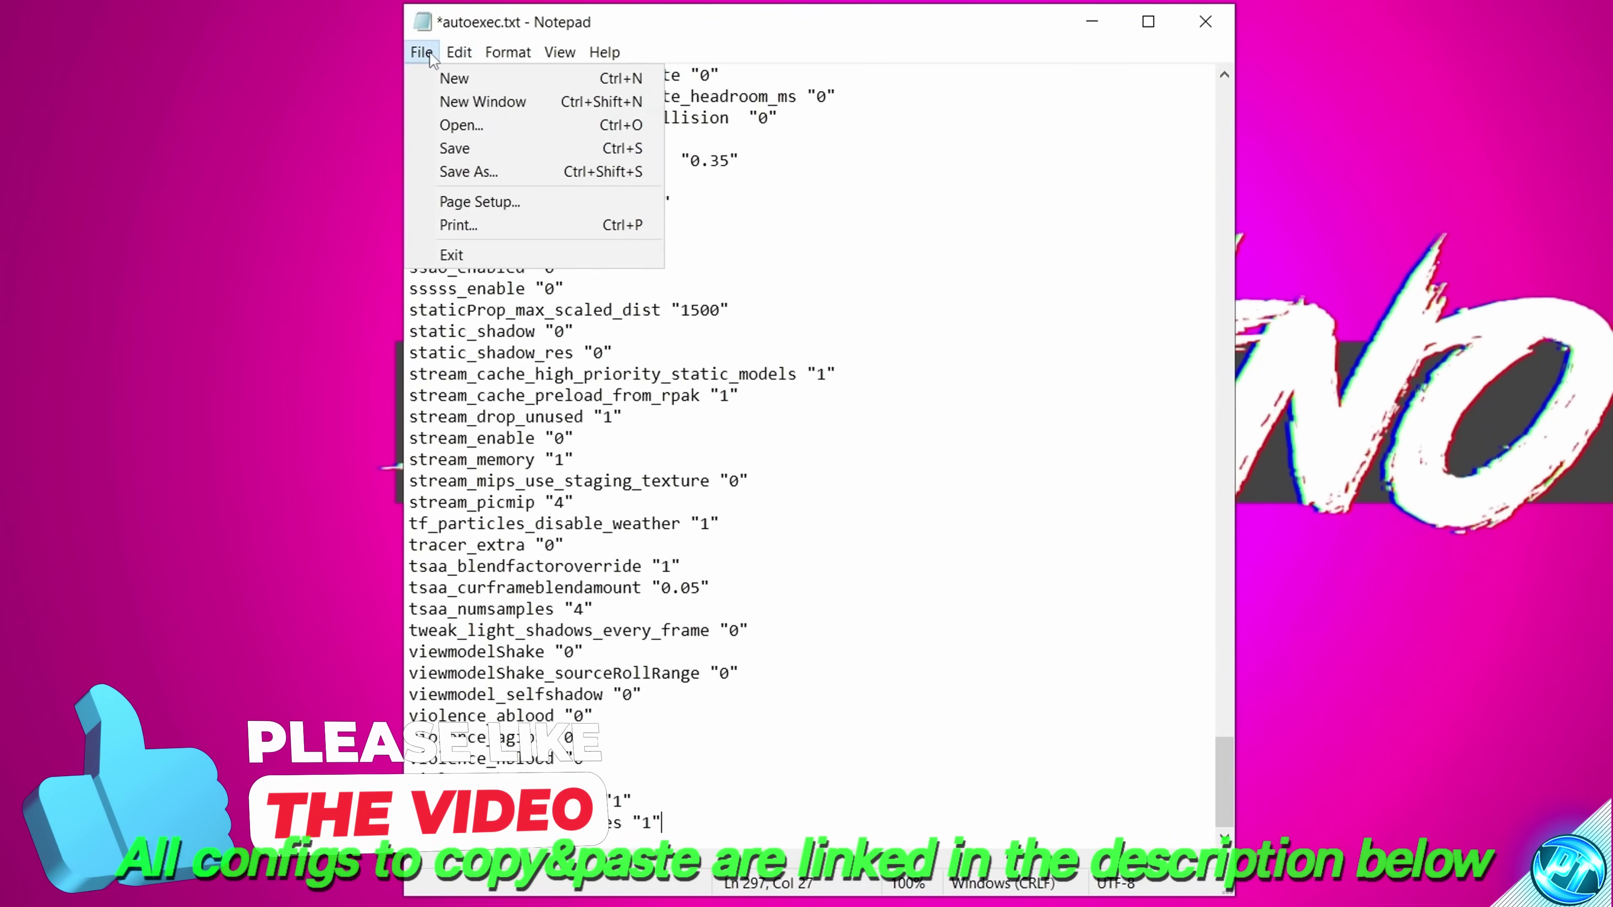
pyautogui.click(486, 171)
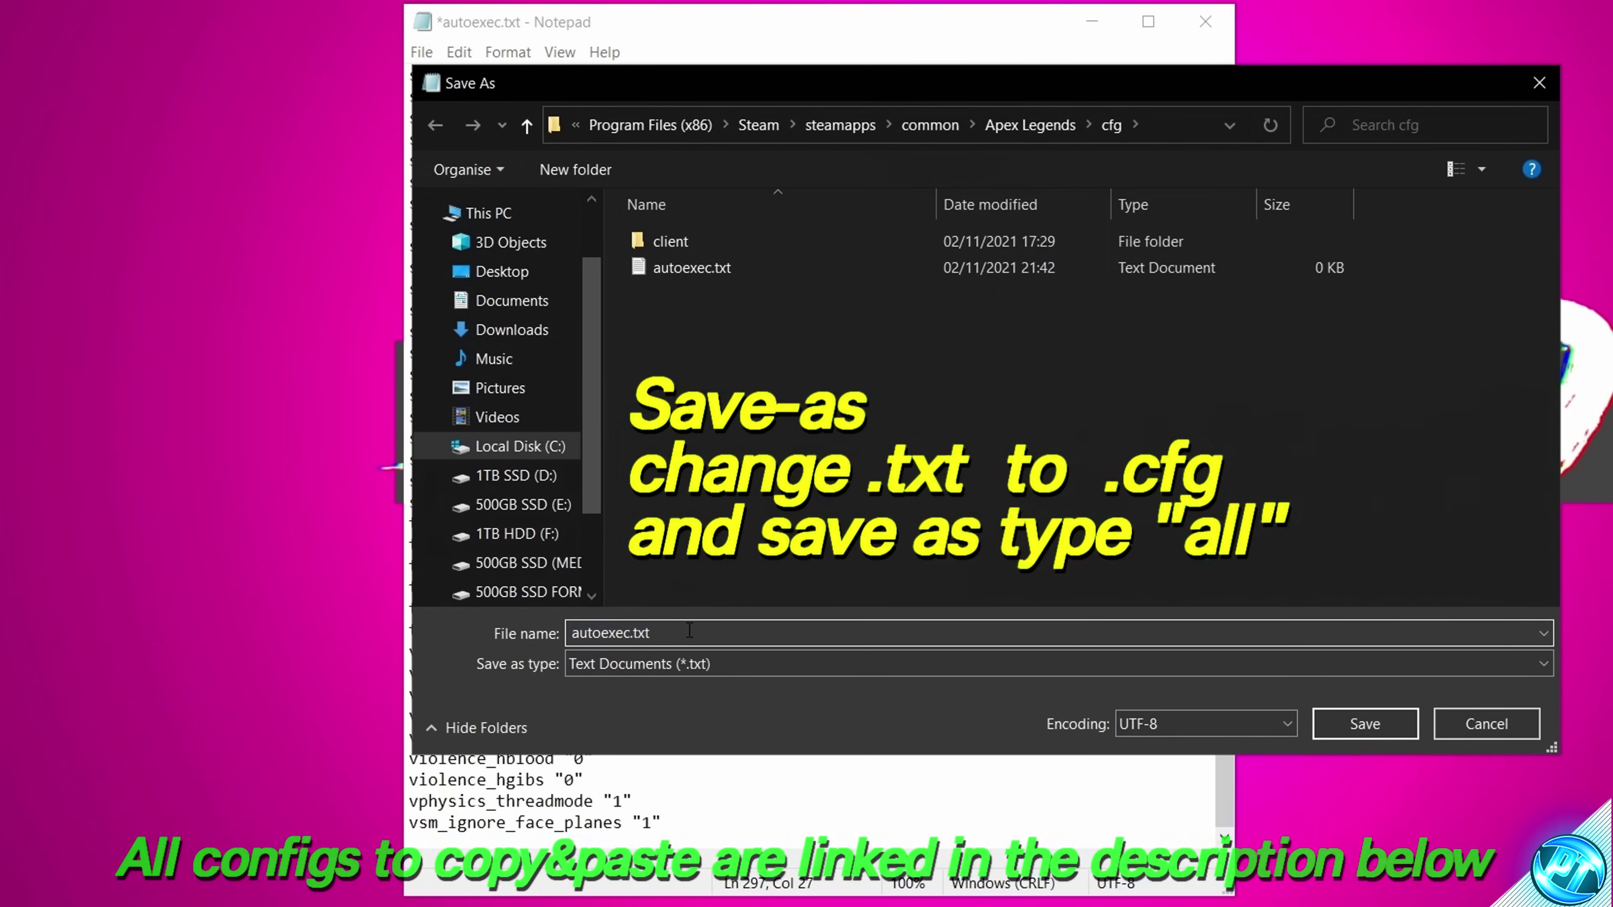
pyautogui.press('BackSpace')
pyautogui.press('BackSpace')
pyautogui.press('BackSpace')
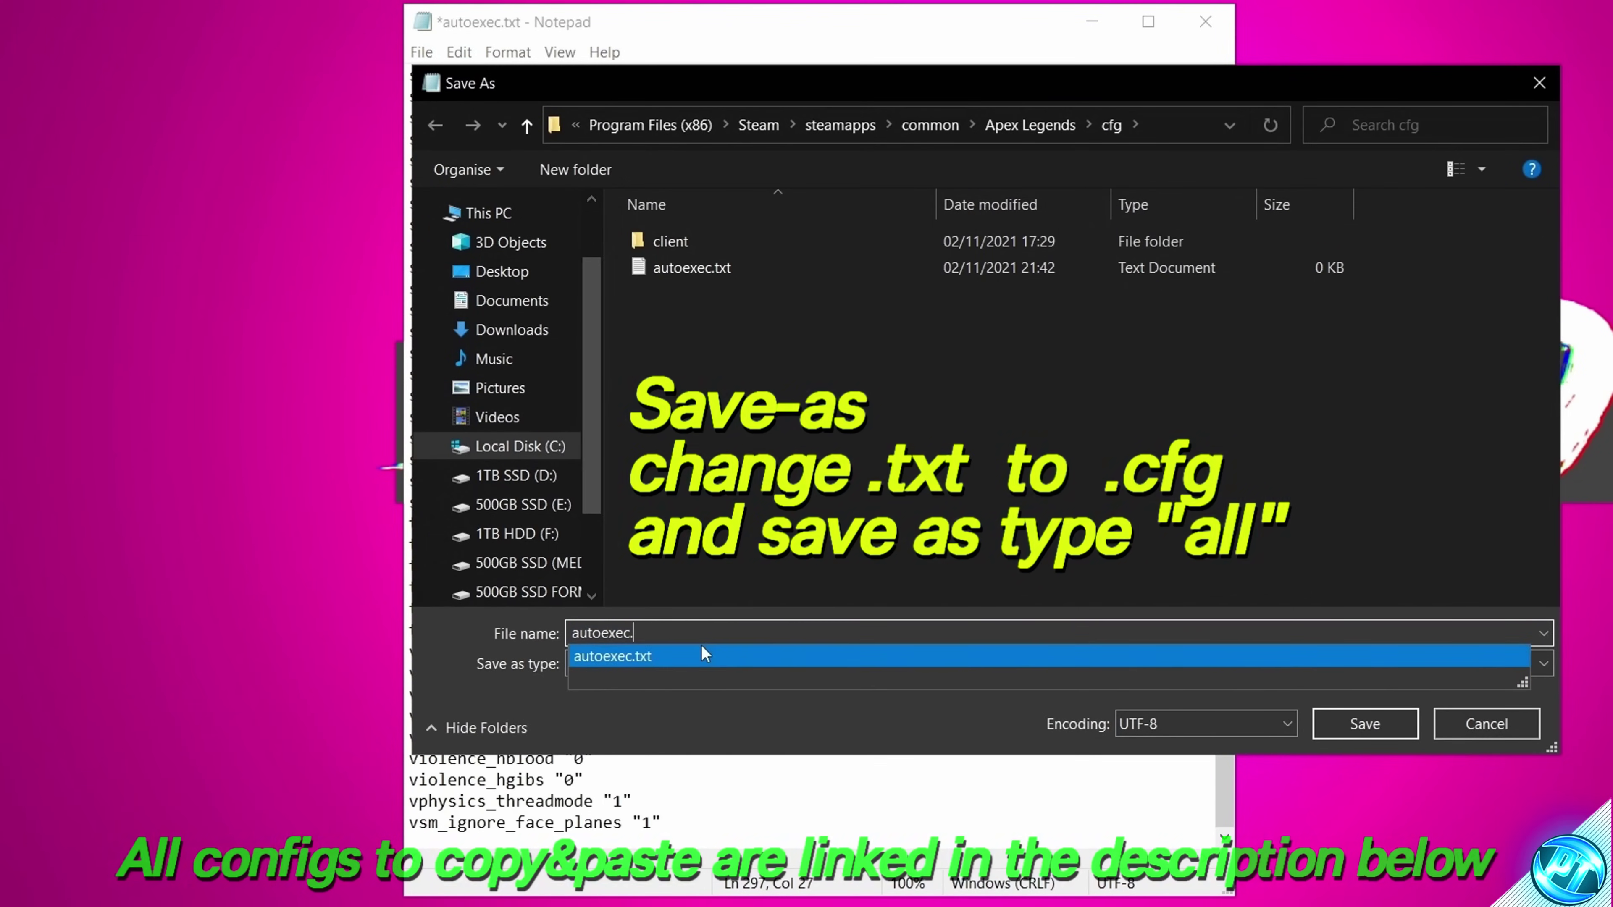
pyautogui.write('cfg')
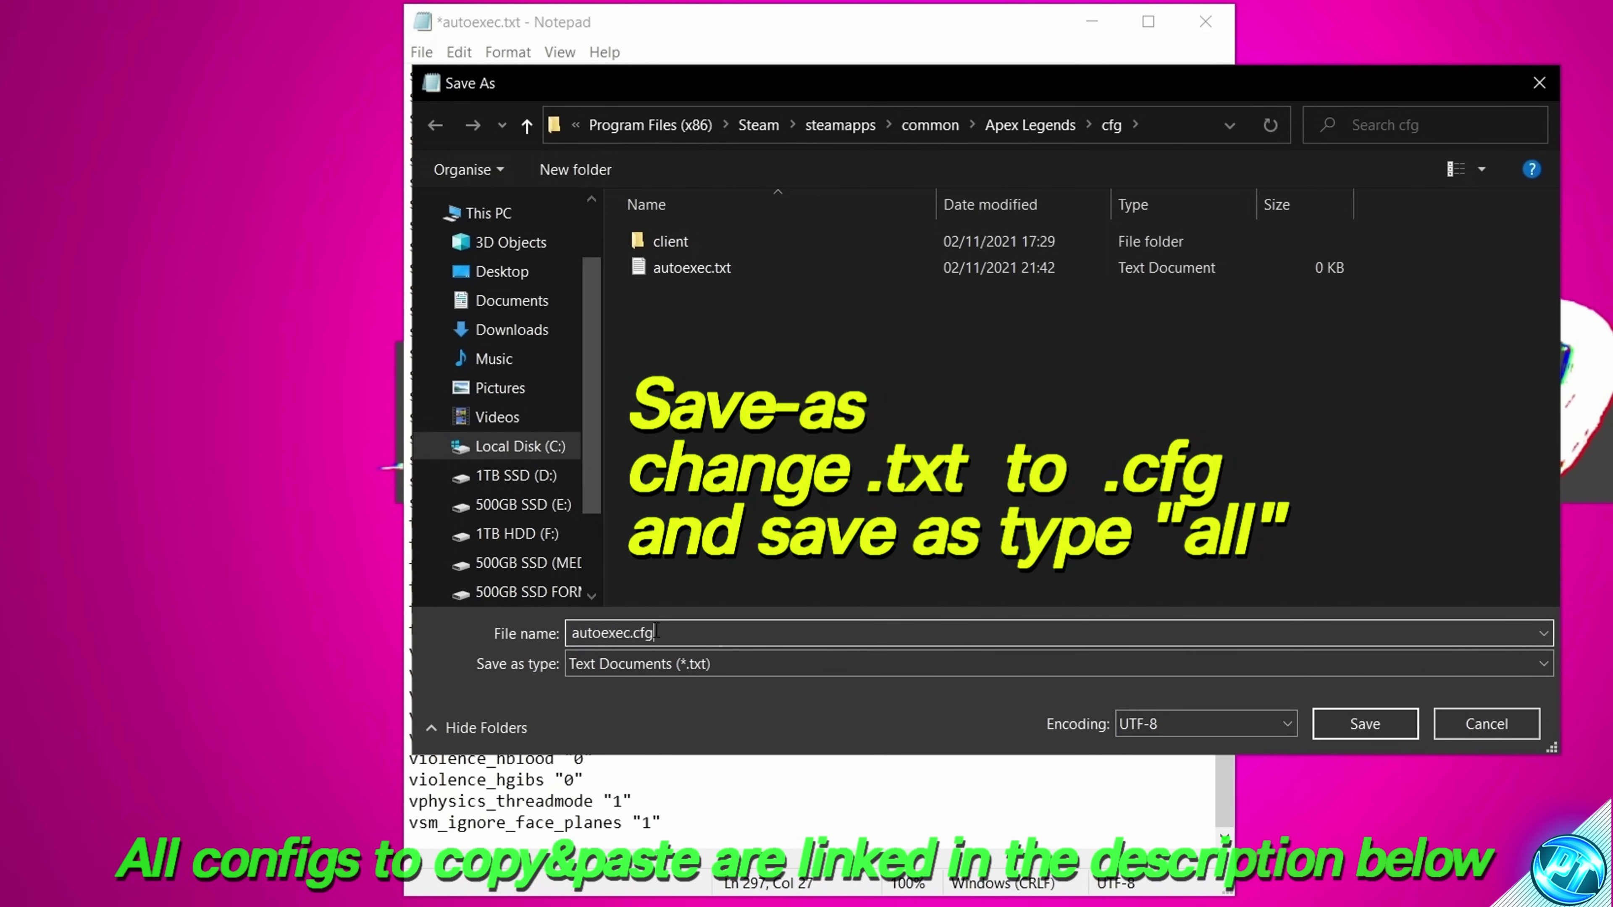
pyautogui.click(616, 661)
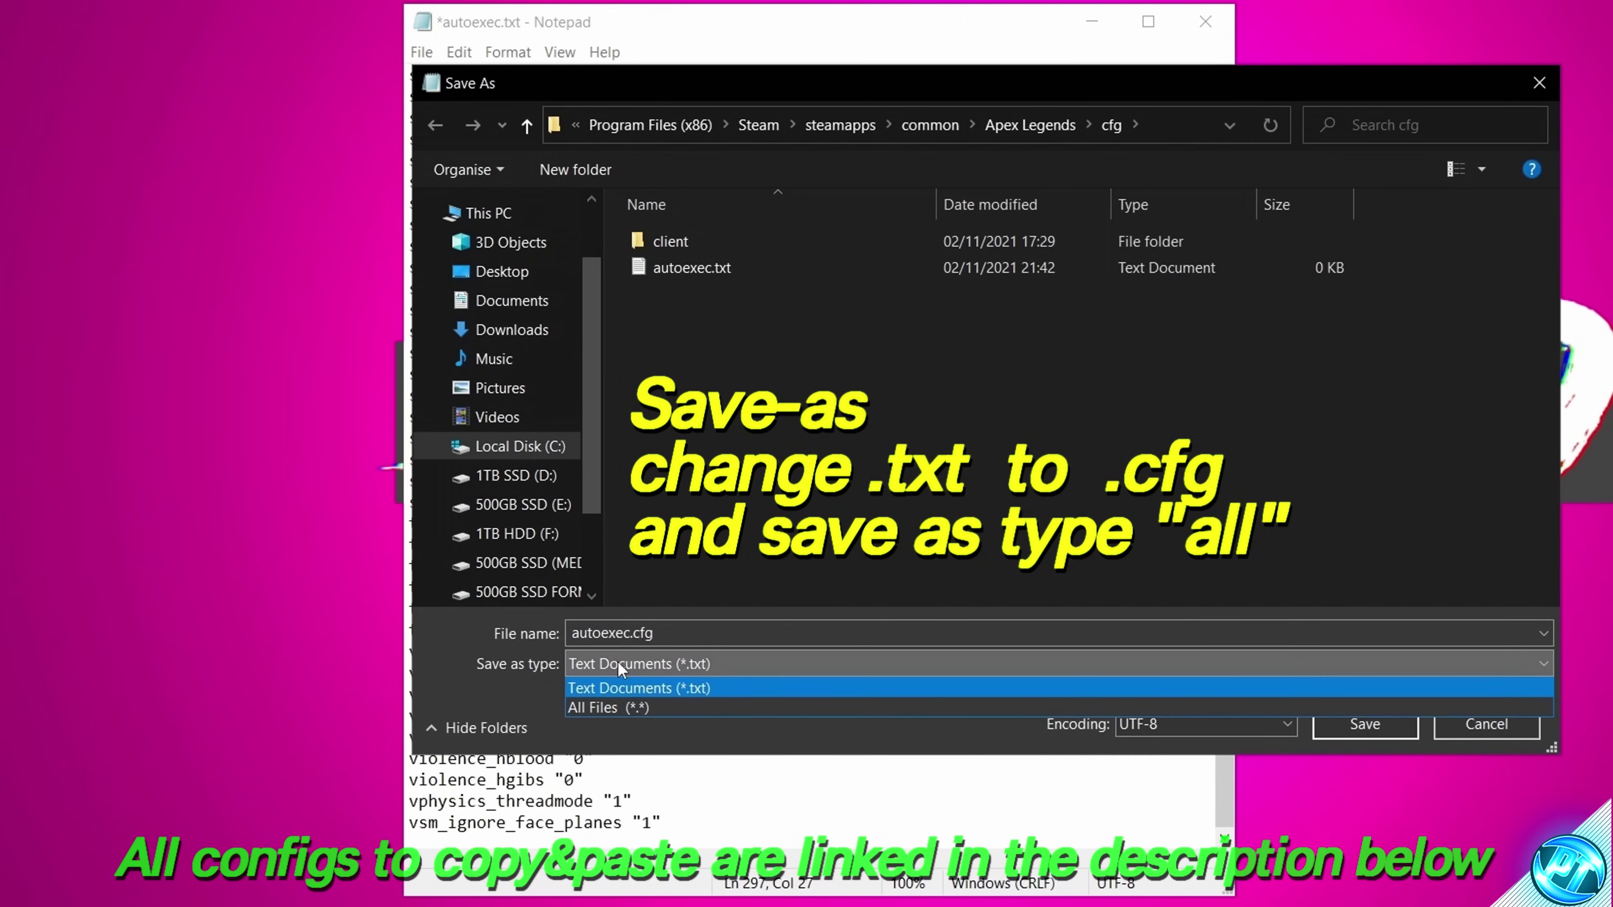
pyautogui.click(598, 708)
pyautogui.click(1353, 726)
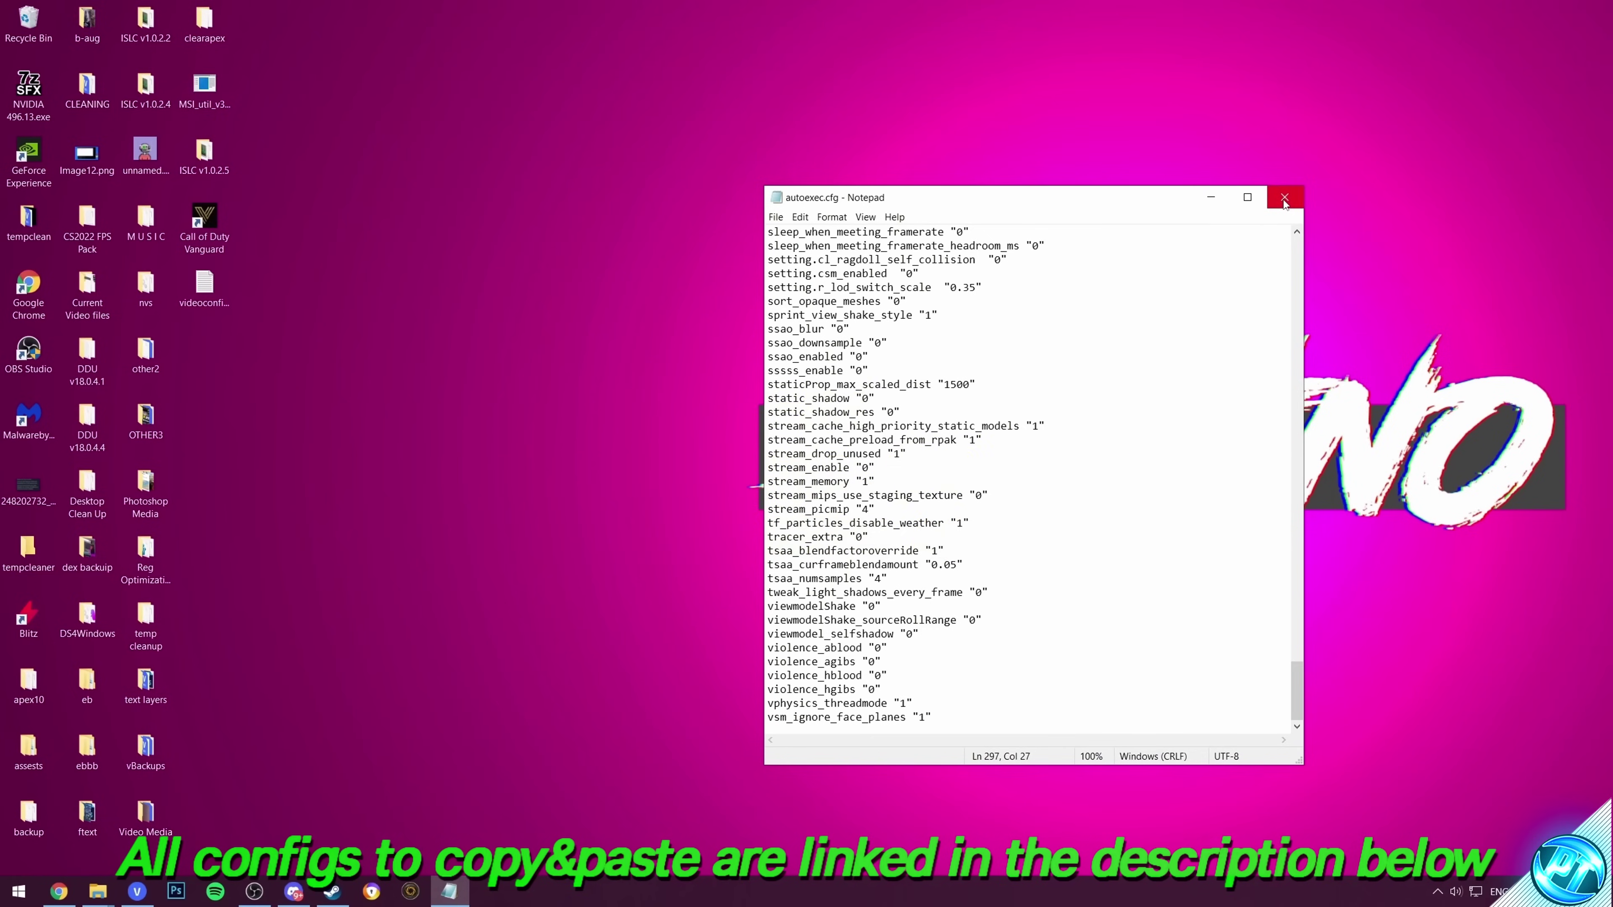
# Step: Close Notepad and open the Users folder through a %users% Start search
pyautogui.click(1204, 21)
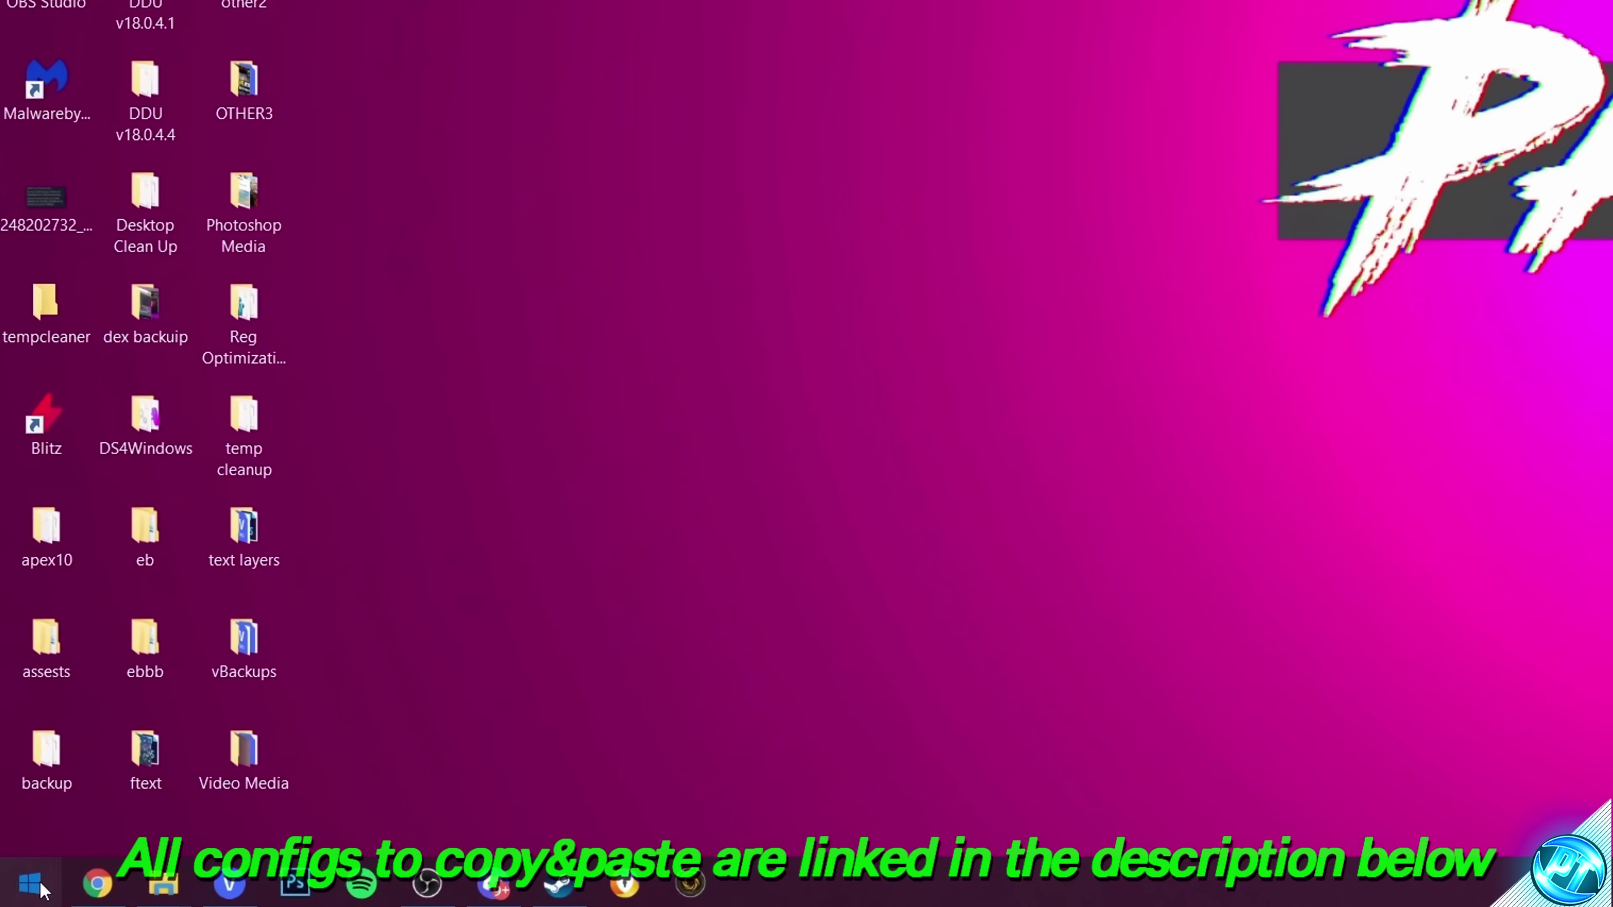
pyautogui.click(20, 891)
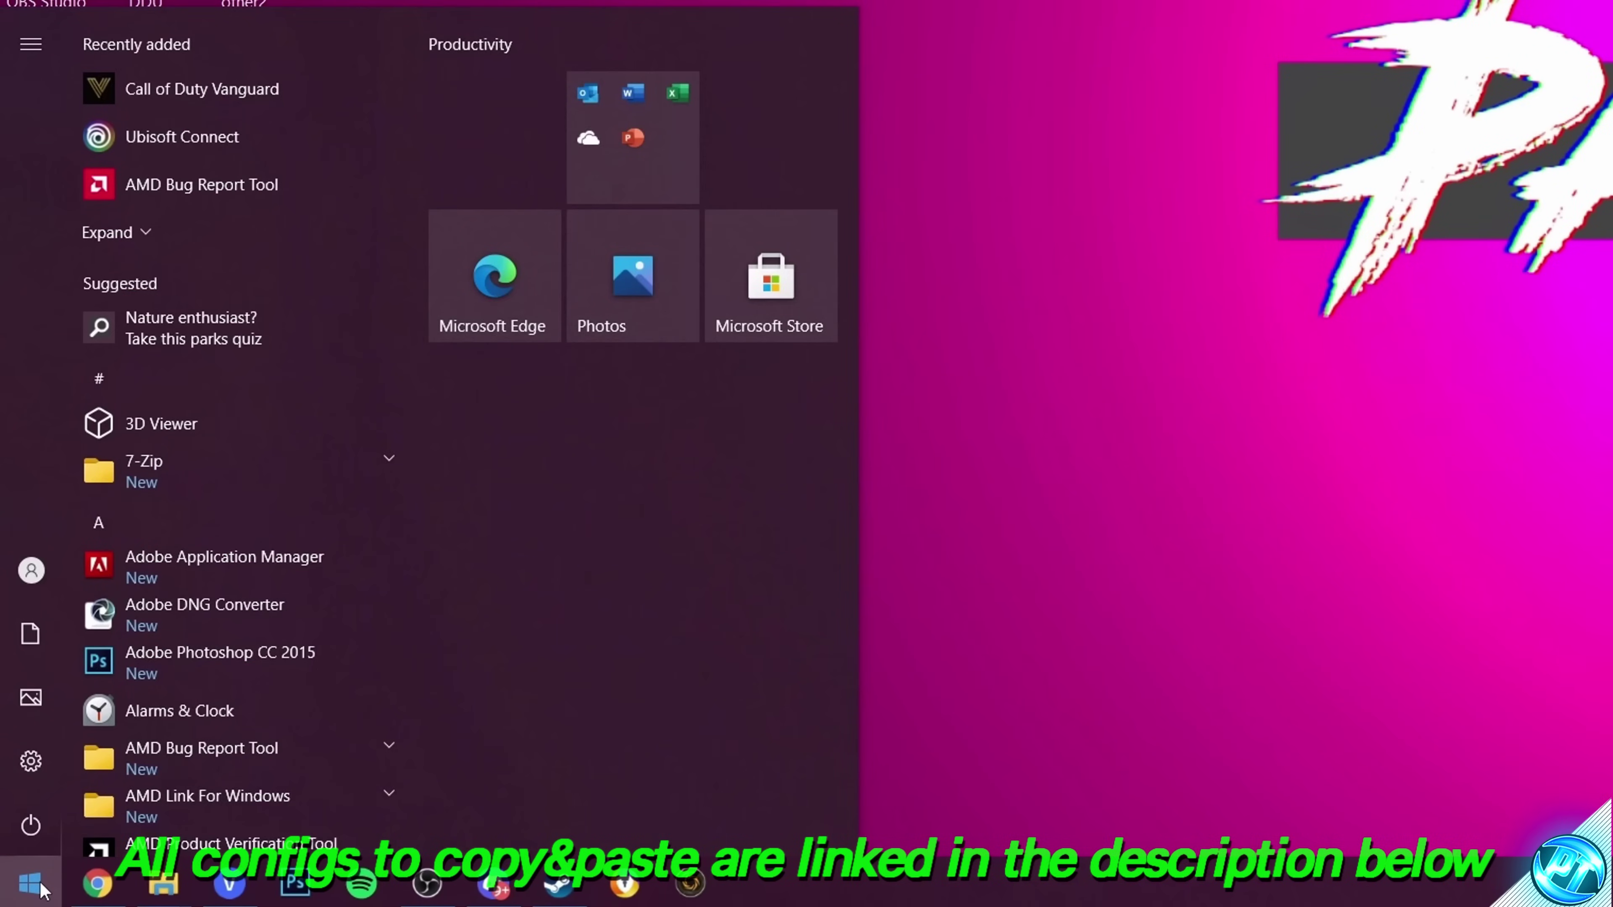
pyautogui.write('%users%')
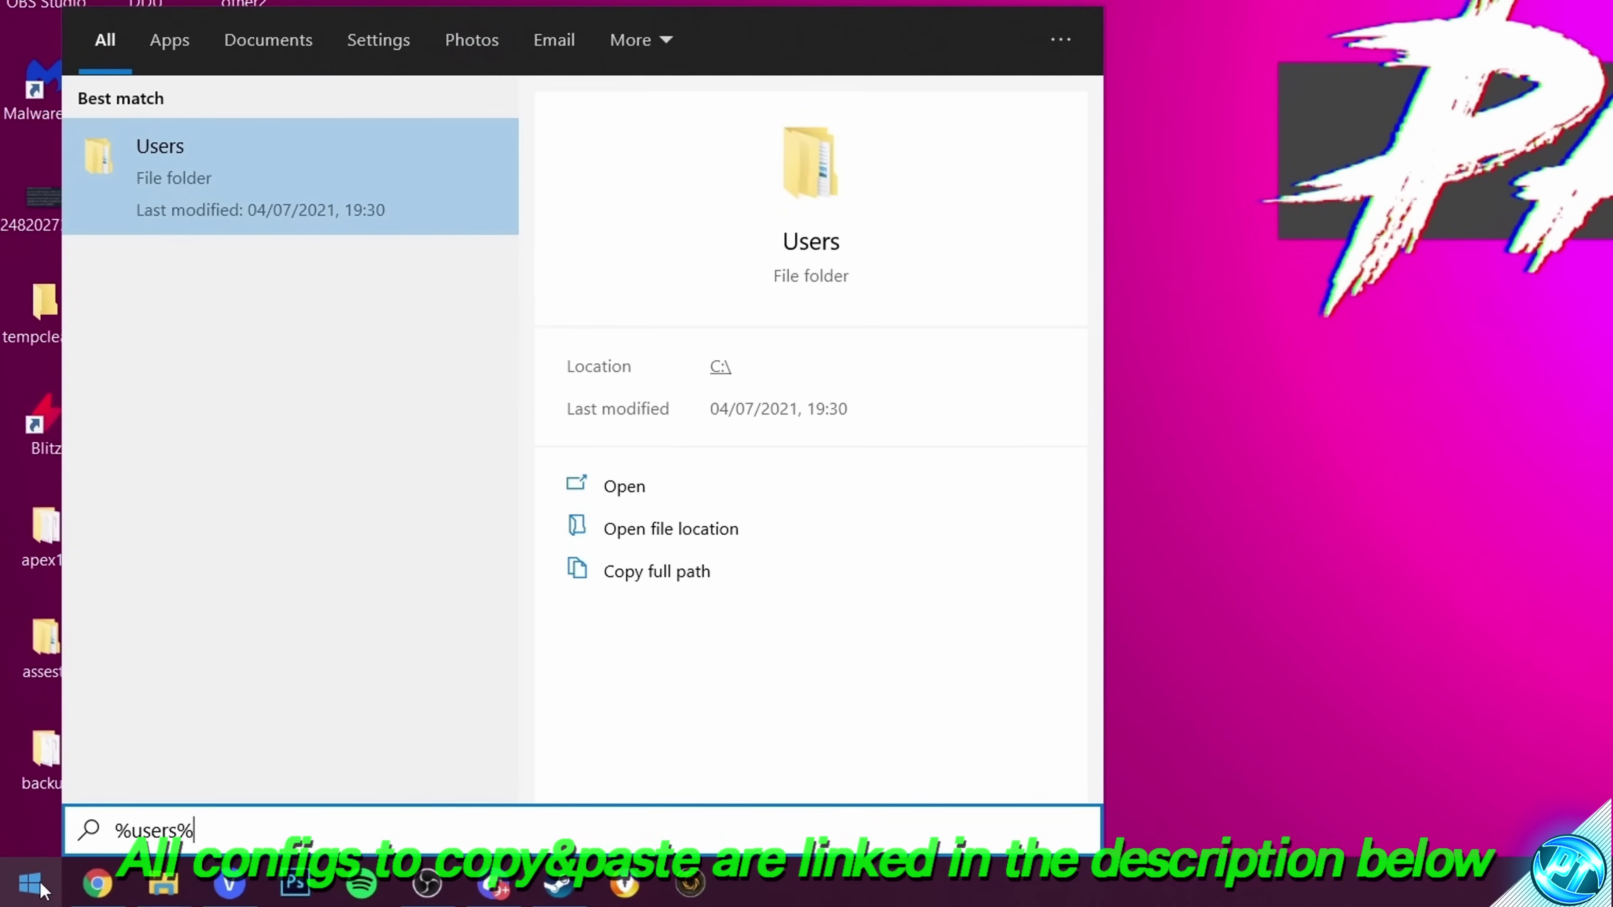
pyautogui.press('Return')
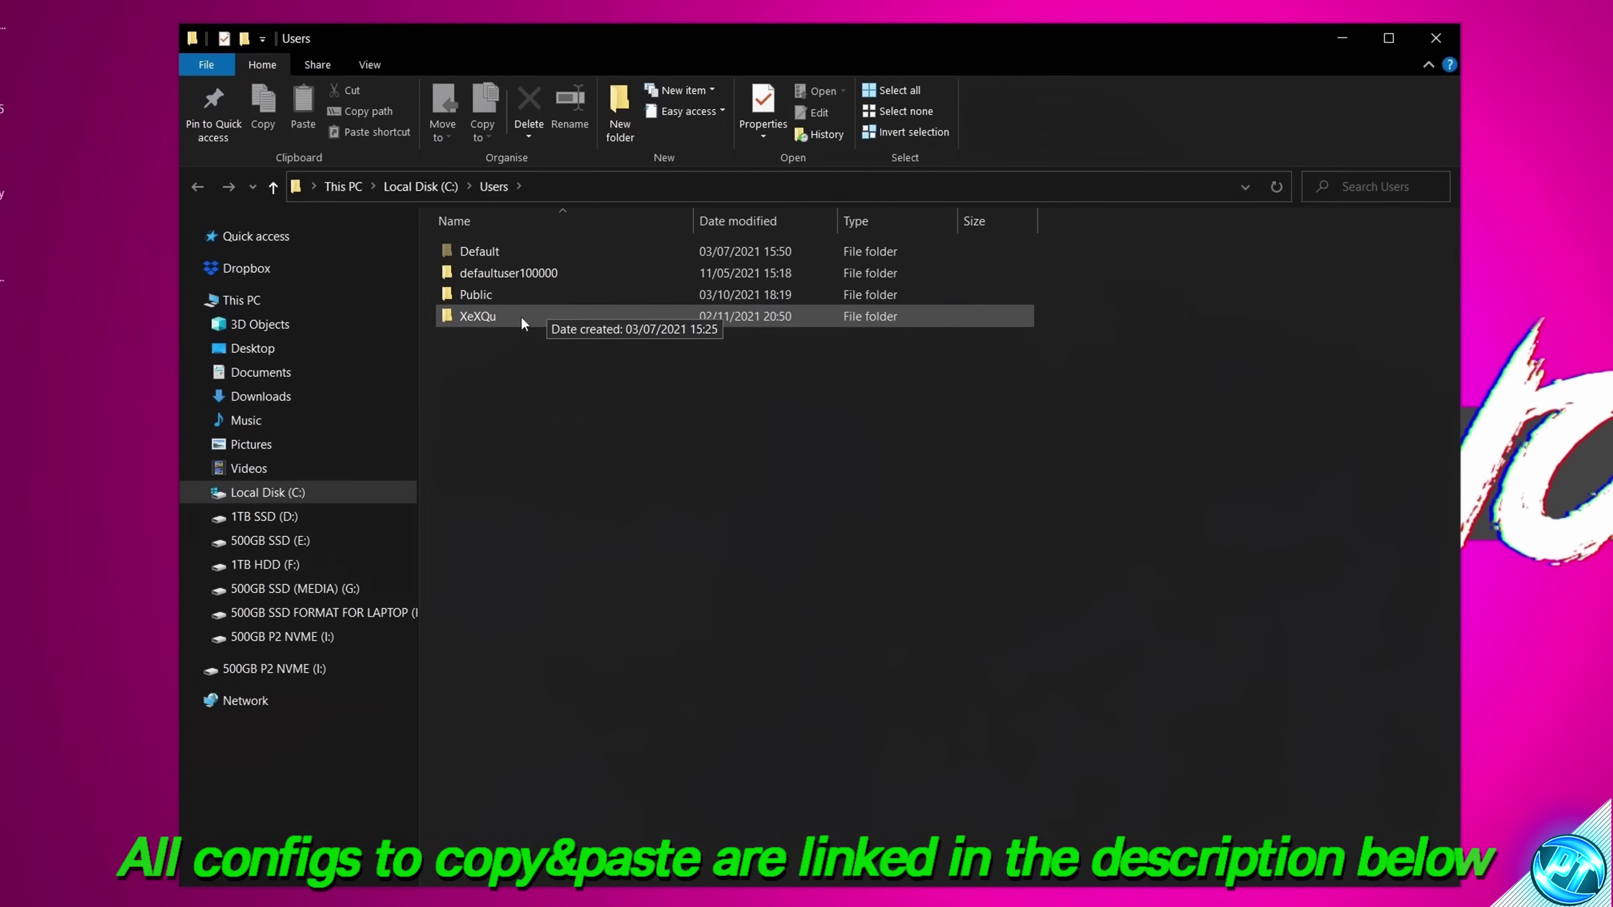
# Step: Browse to Saved Games\Respawn\Apex\local in your user folder and select videoconfig.txt
pyautogui.doubleClick(517, 320)
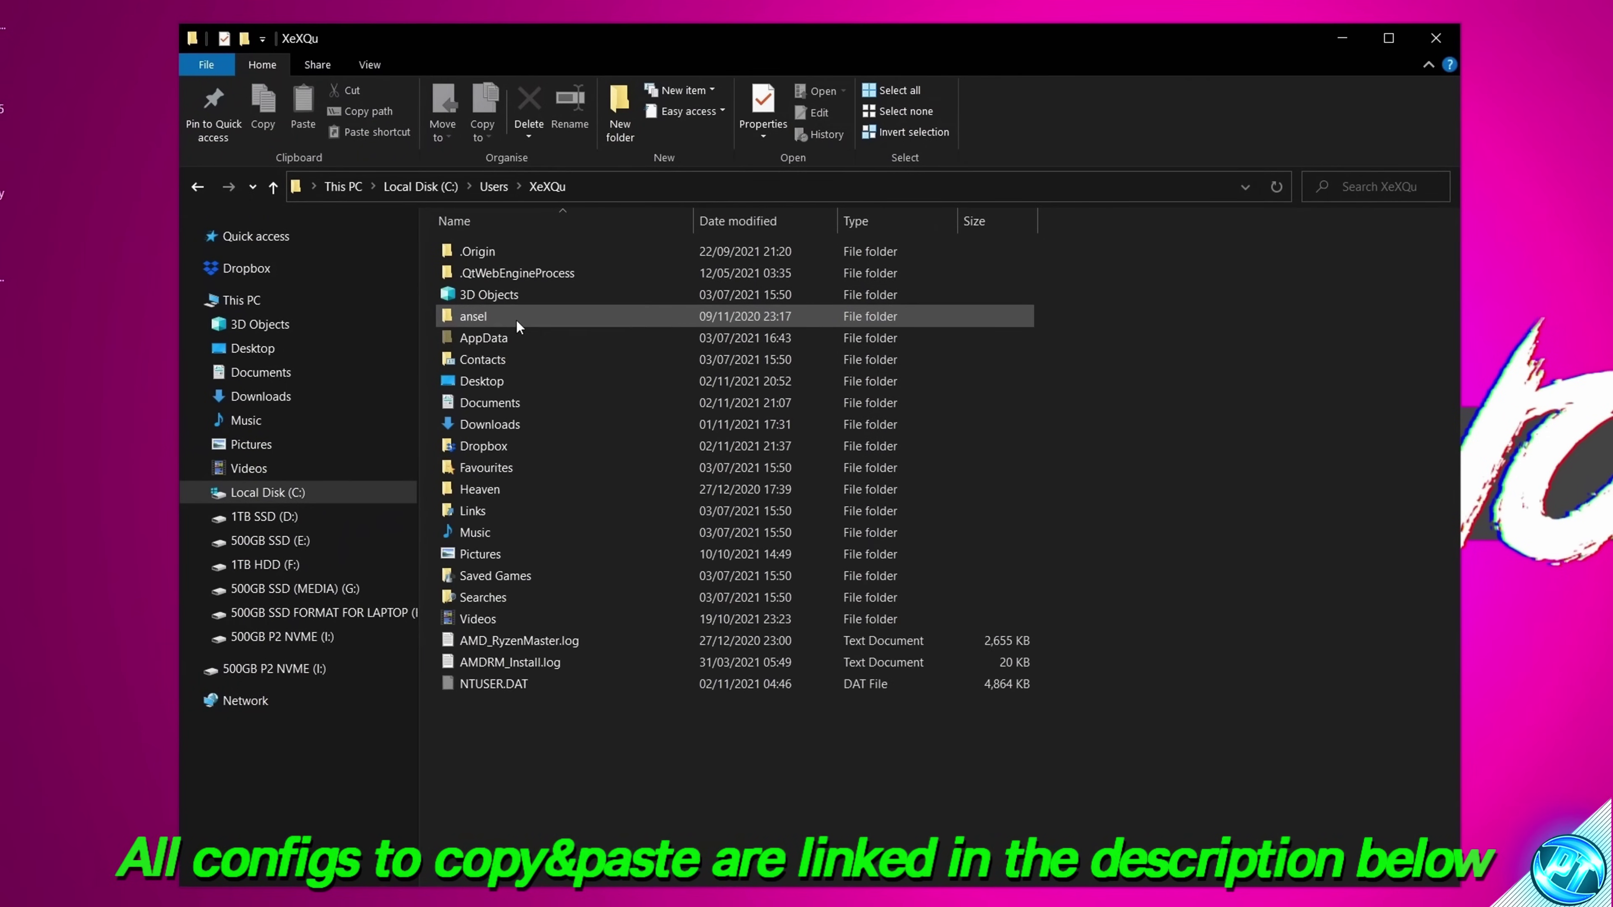
pyautogui.doubleClick(529, 576)
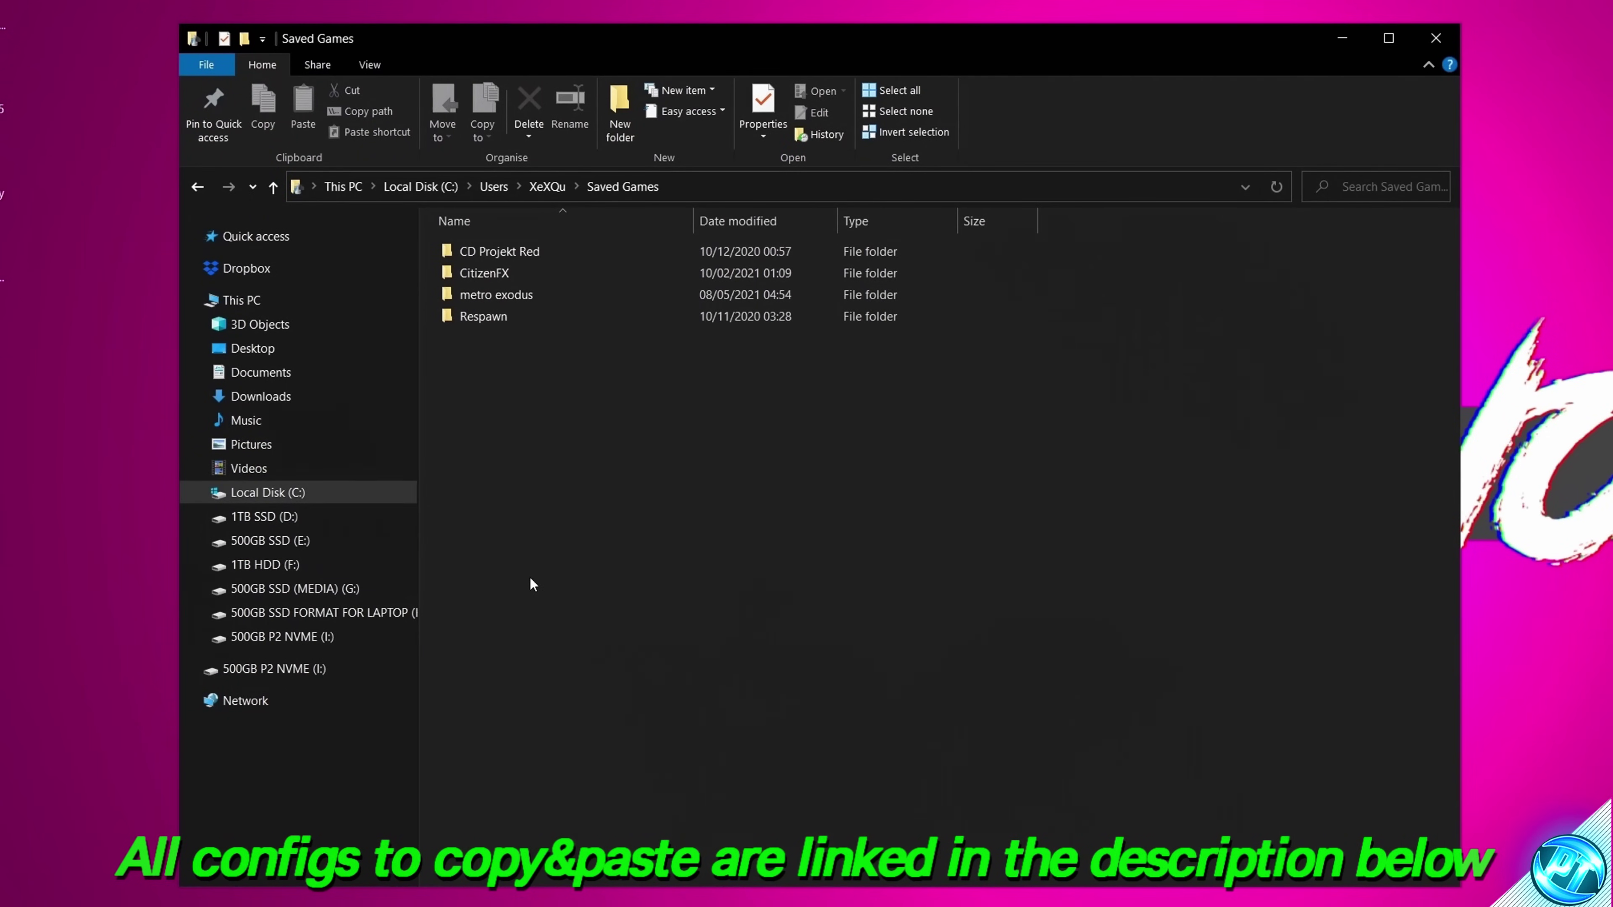
pyautogui.doubleClick(523, 319)
pyautogui.doubleClick(508, 250)
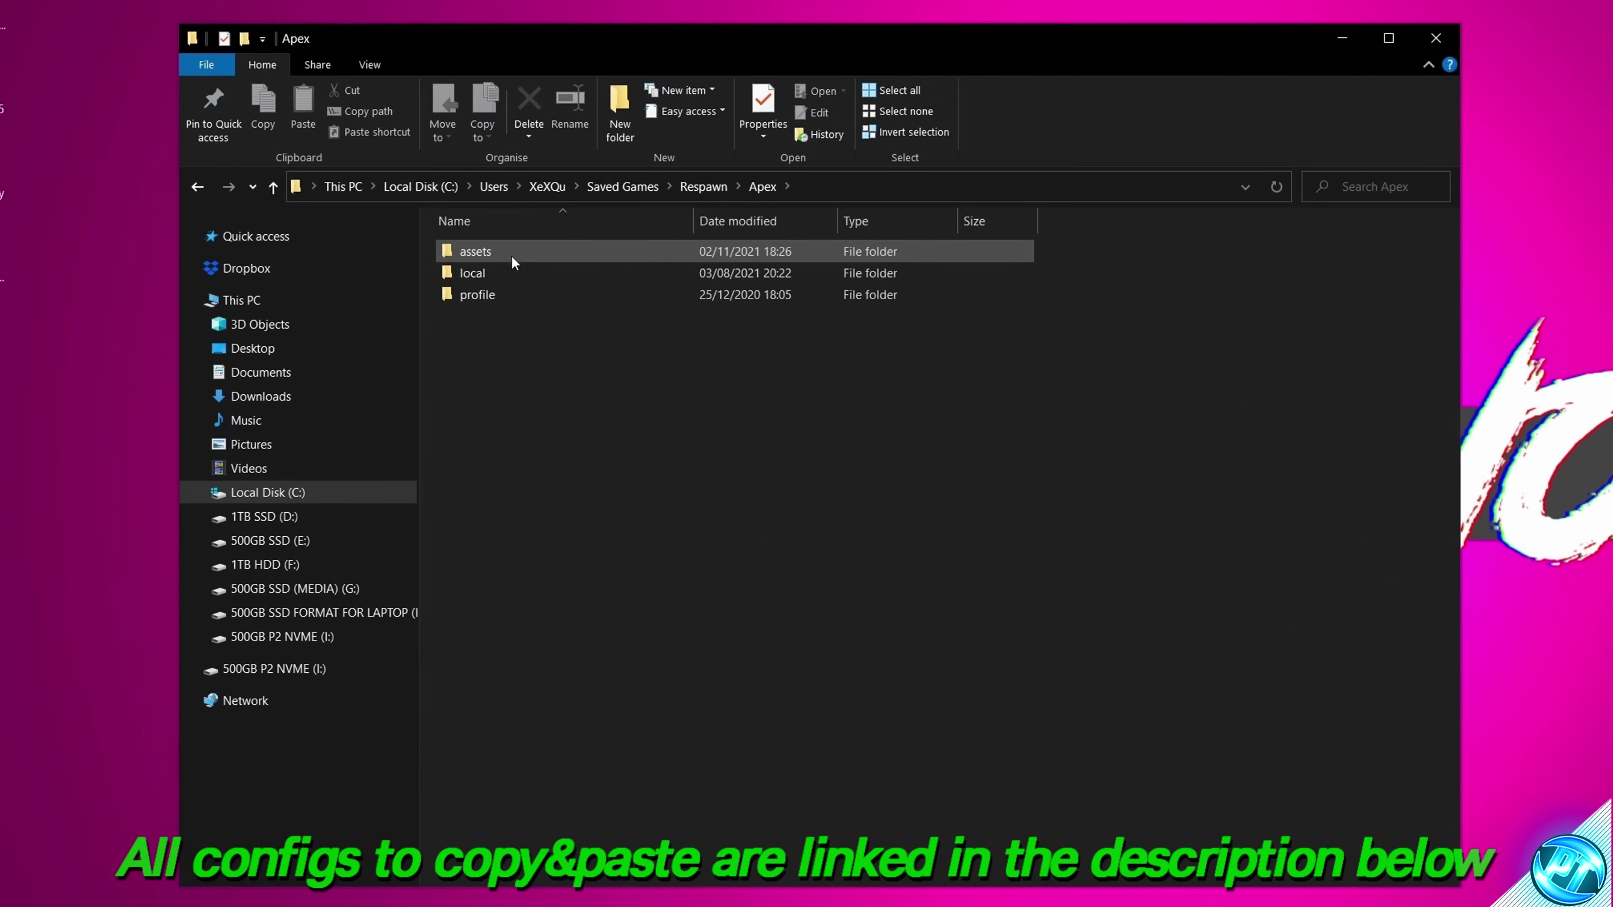
pyautogui.doubleClick(512, 272)
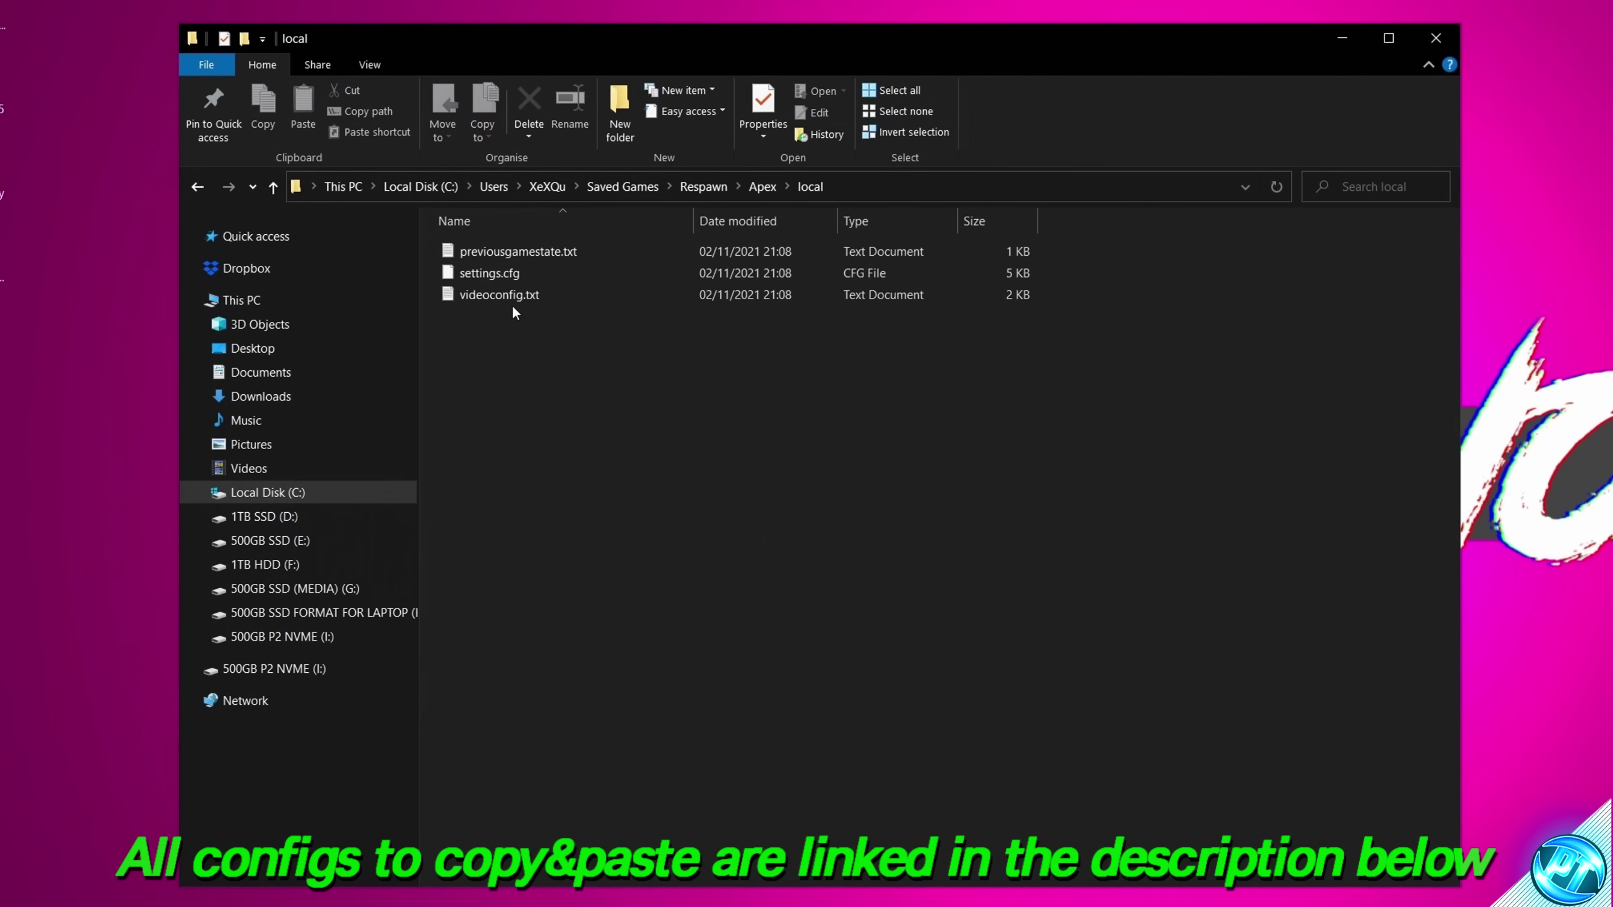
pyautogui.click(497, 299)
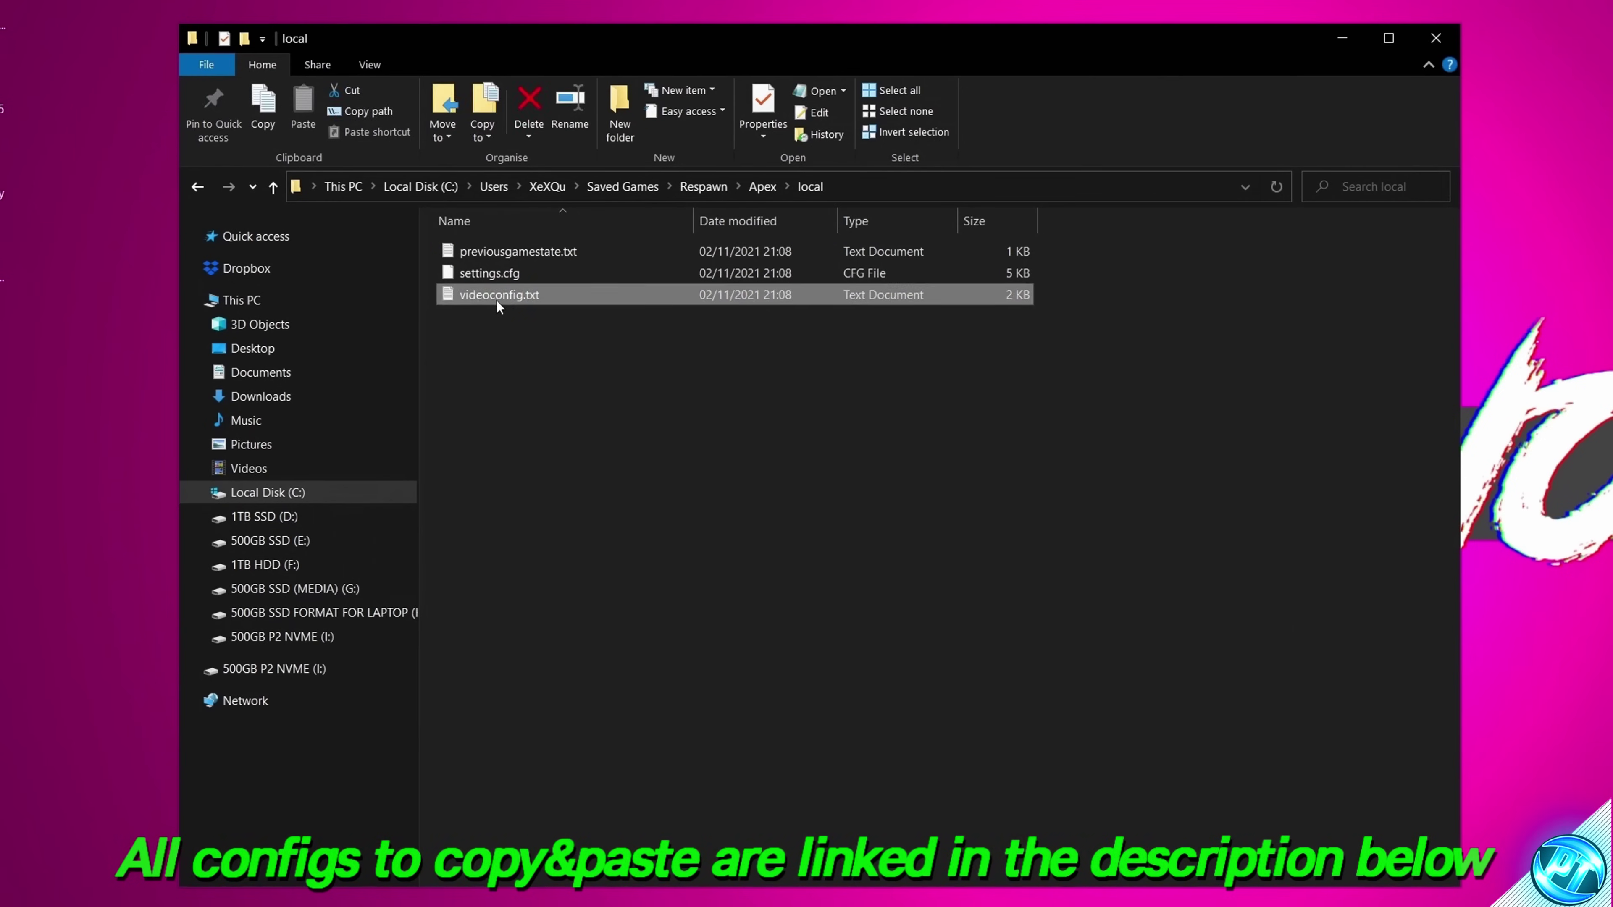
# Step: Open videoconfig.txt in Notepad and delete all of its existing contents
pyautogui.doubleClick(497, 300)
pyautogui.hotkey('ctrl', 'a')
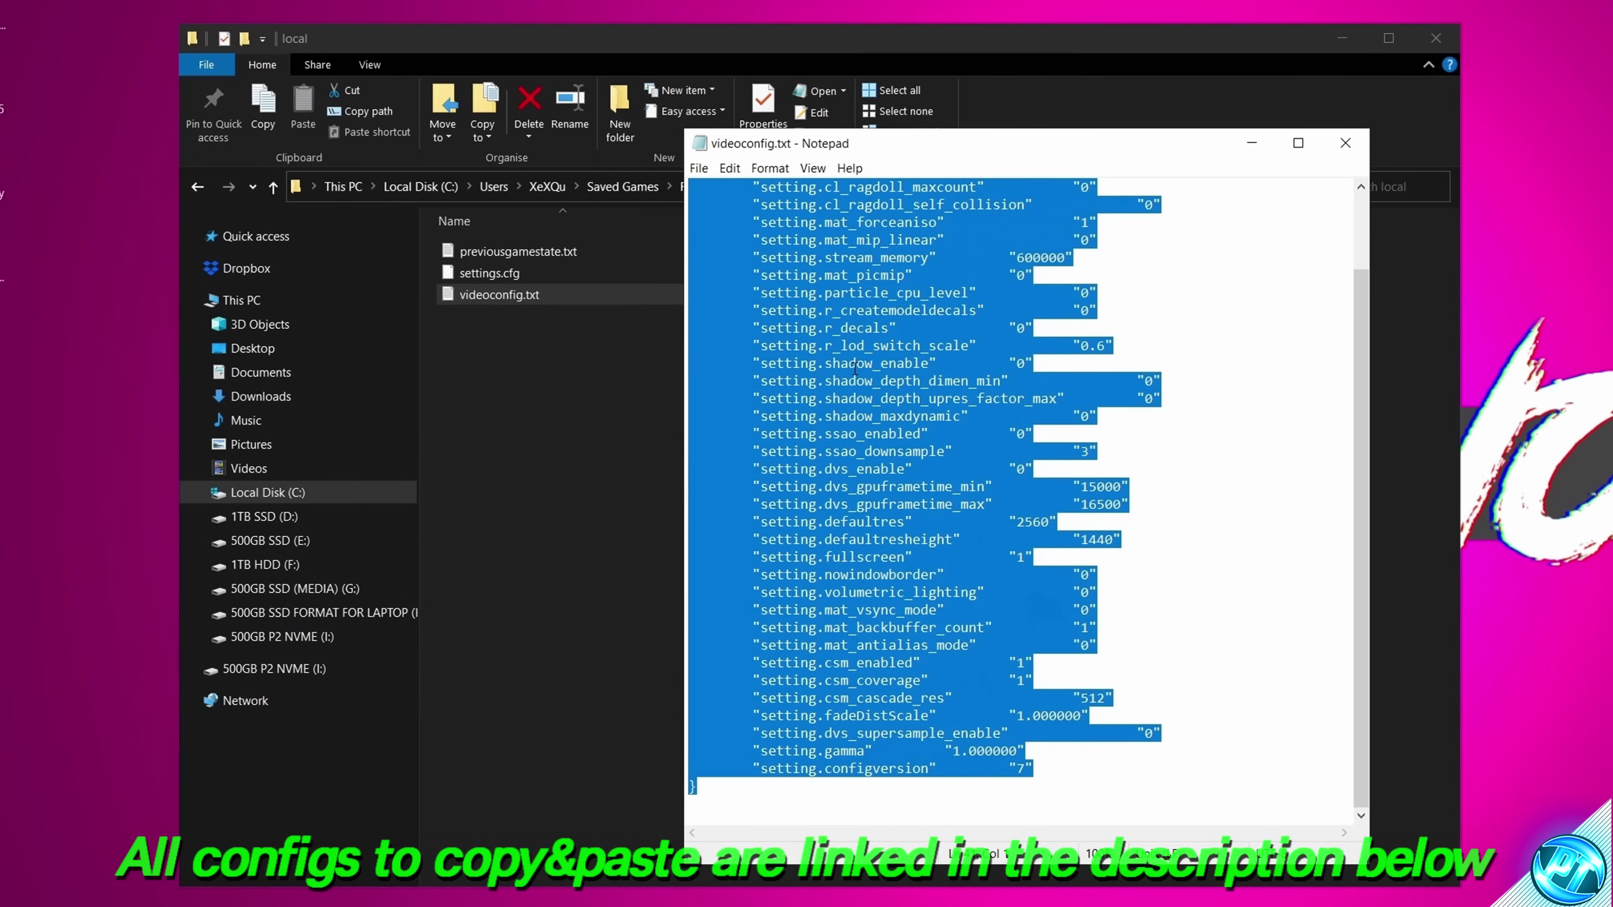
pyautogui.press('BackSpace')
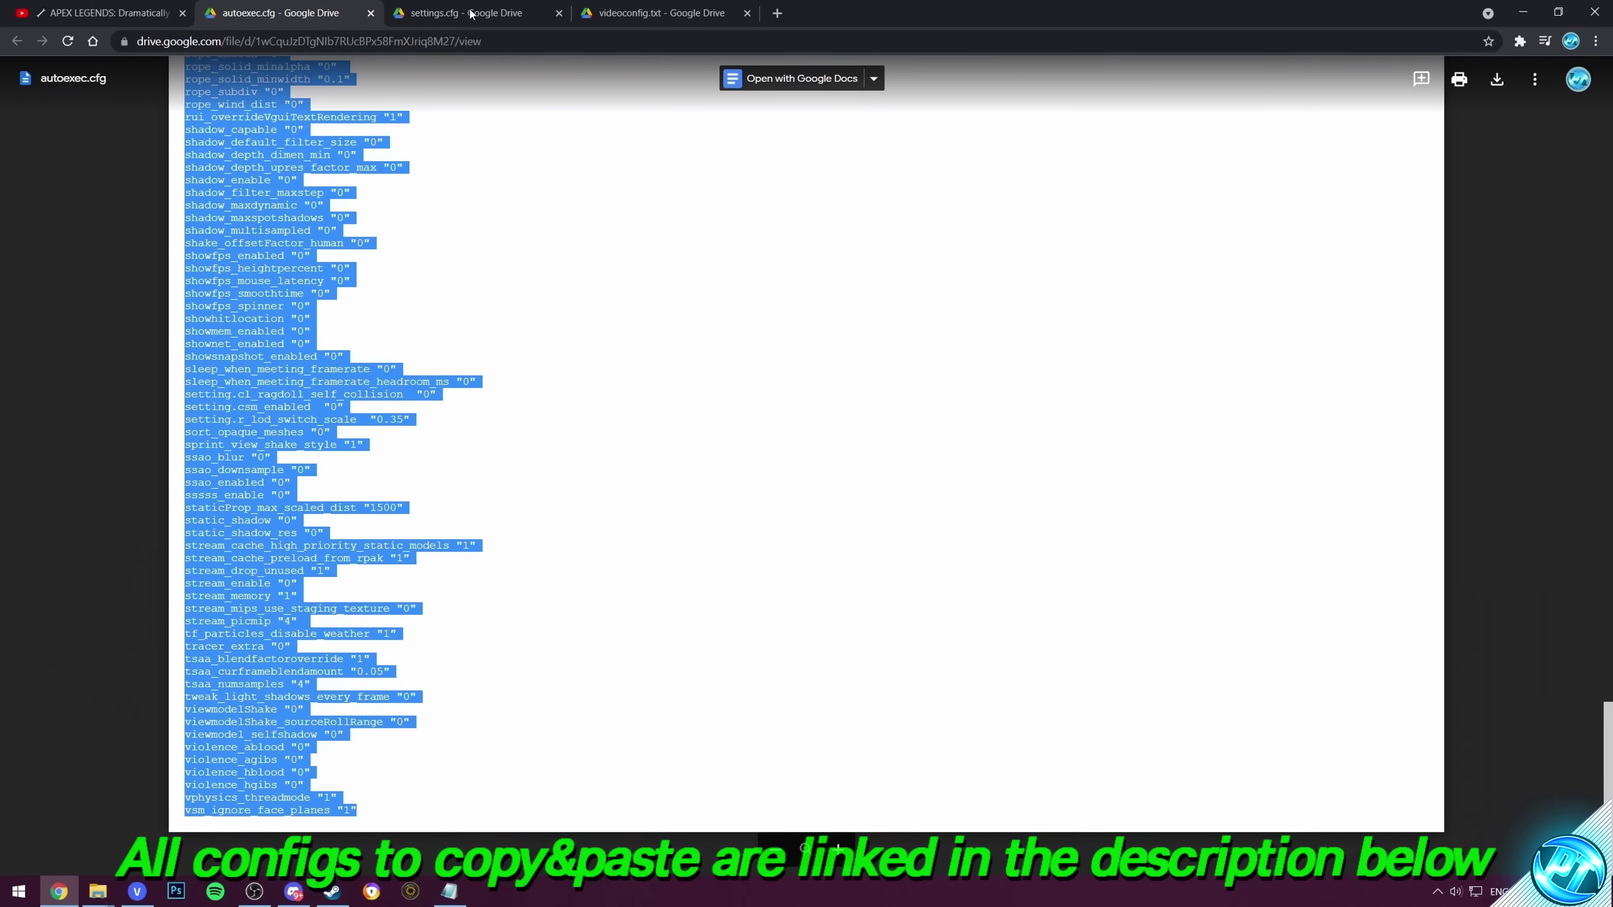
# Step: Paste the shared videoconfig text into videoconfig.txt, save it and close Notepad
pyautogui.click(646, 12)
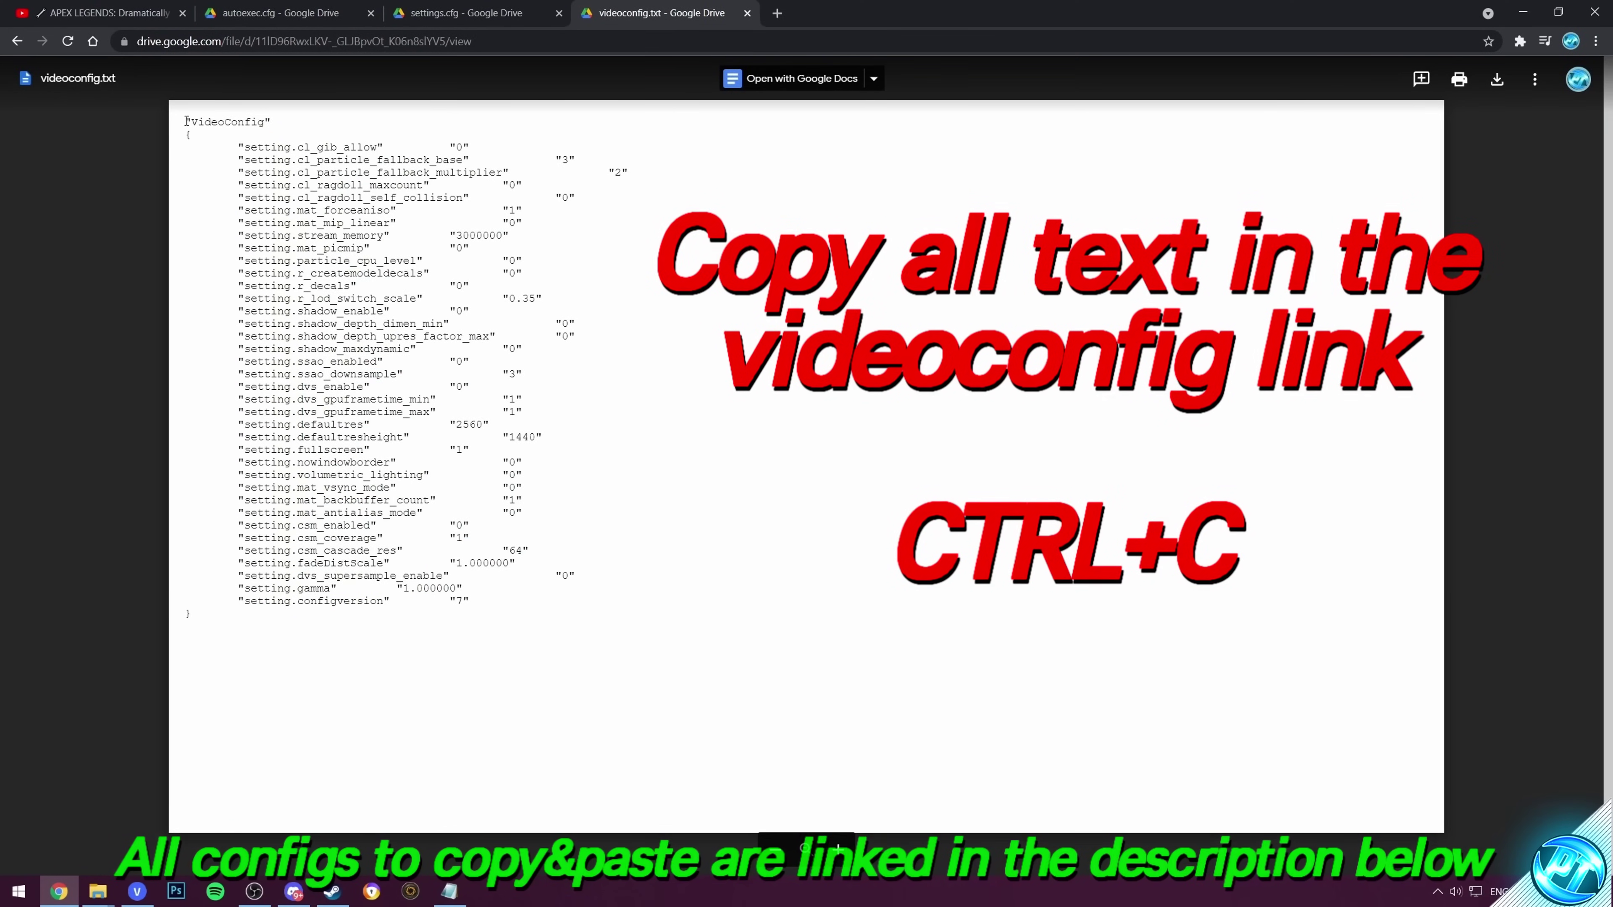
pyautogui.moveTo(185, 120); pyautogui.dragTo(526, 643)
pyautogui.hotkey('ctrl', 'c')
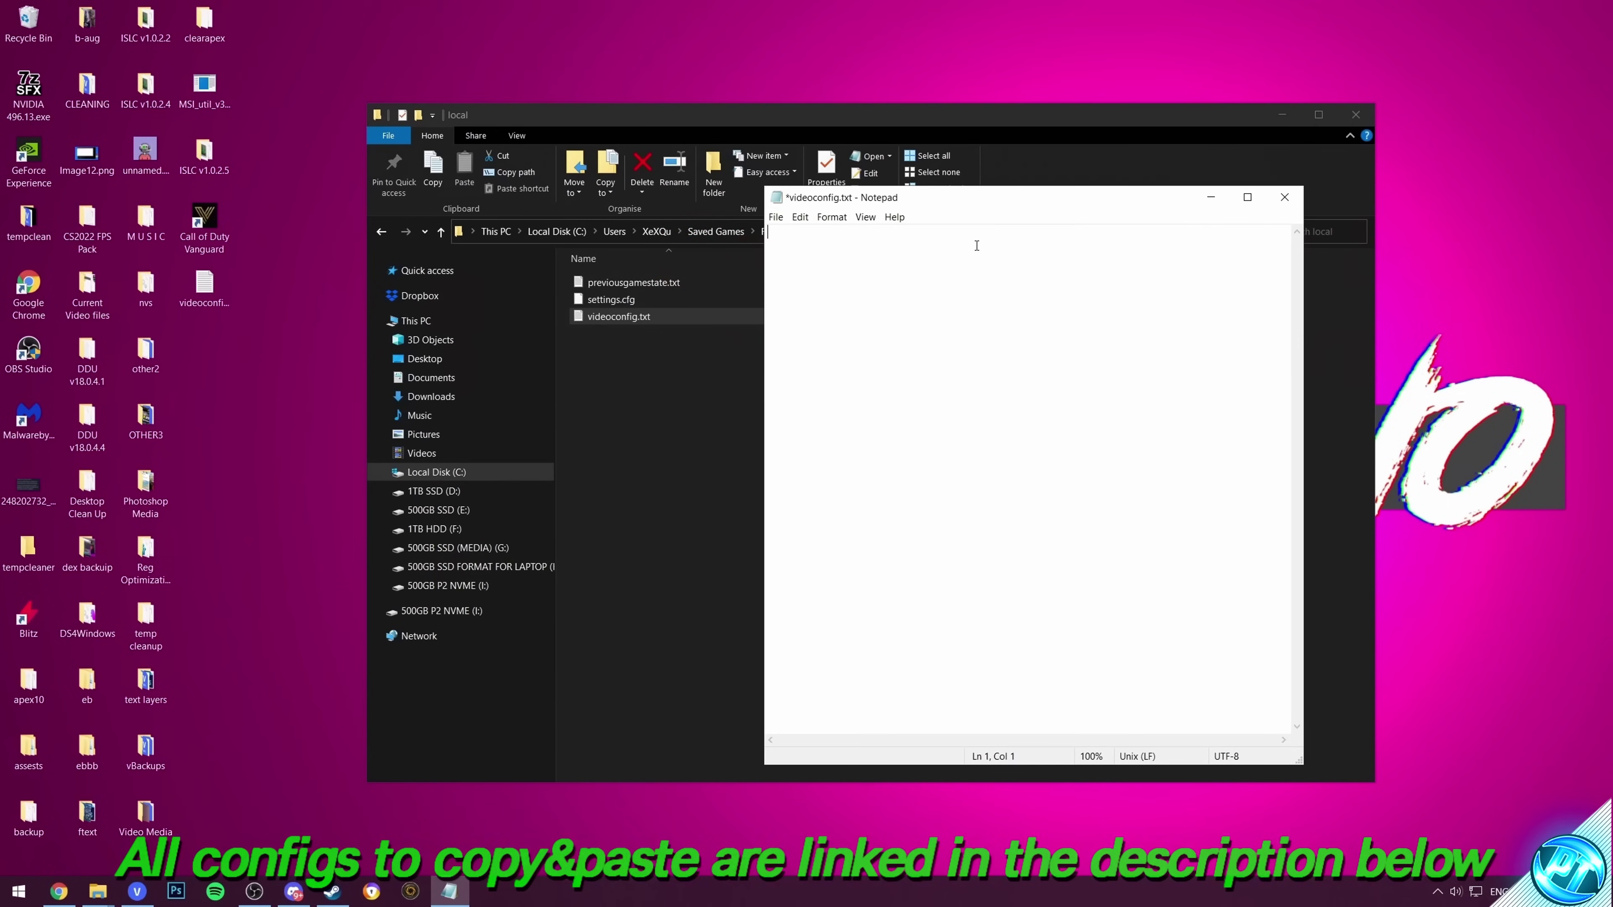
pyautogui.rightClick(784, 250)
pyautogui.click(815, 306)
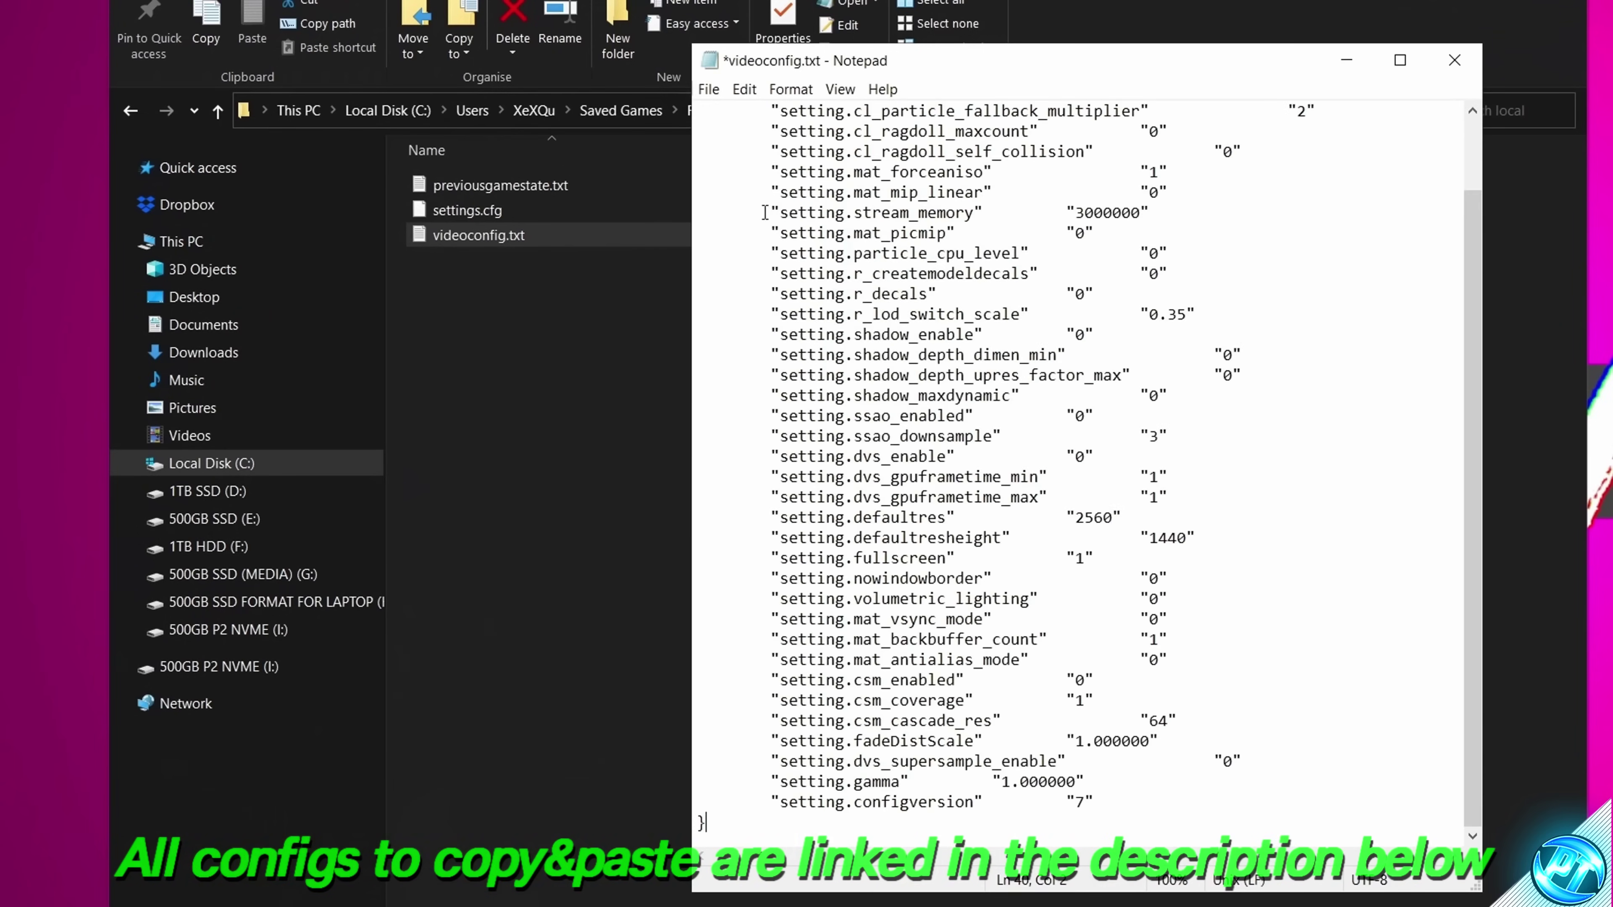
pyautogui.click(708, 89)
pyautogui.click(748, 172)
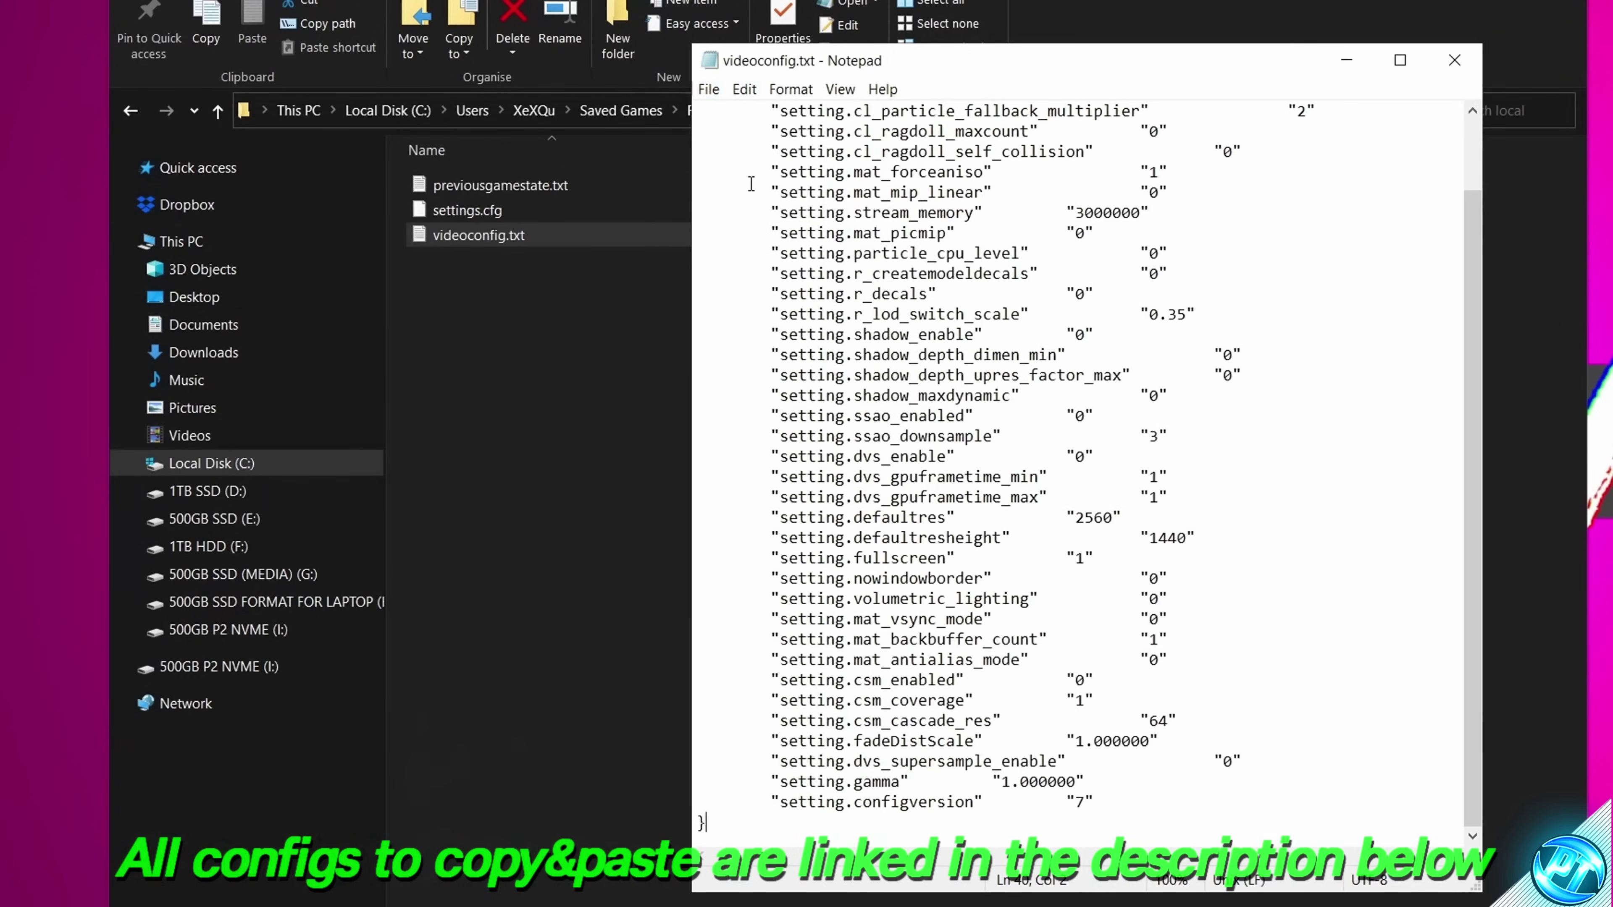
pyautogui.hotkey('alt', 'F4')
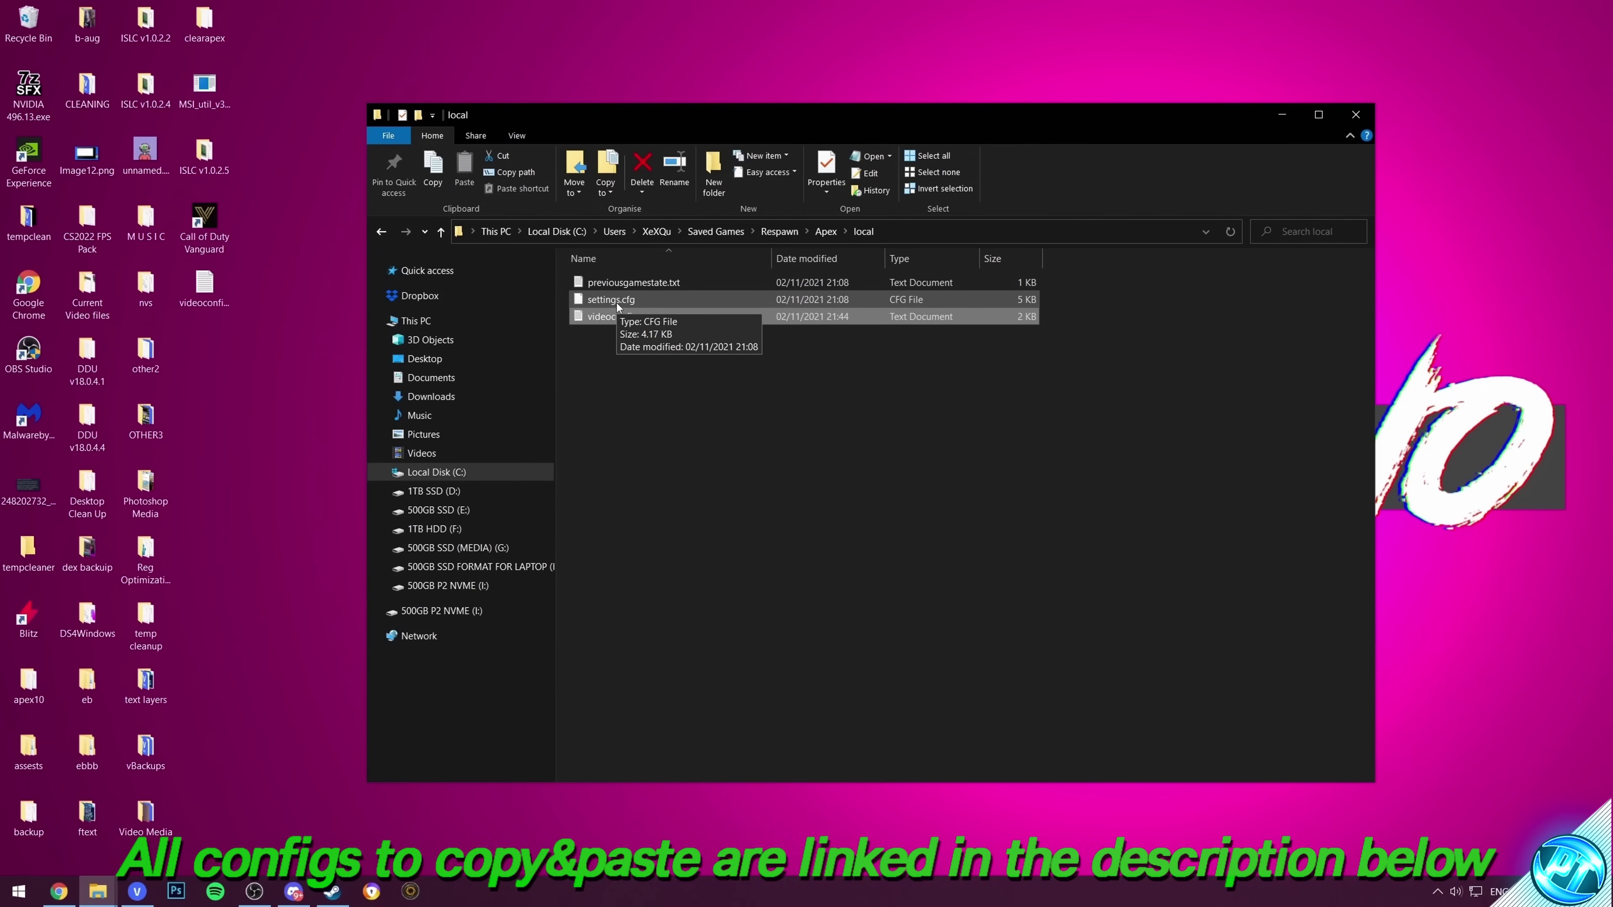
# Step: Open settings.cfg in a new Notepad window and delete all its existing text
pyautogui.click(19, 891)
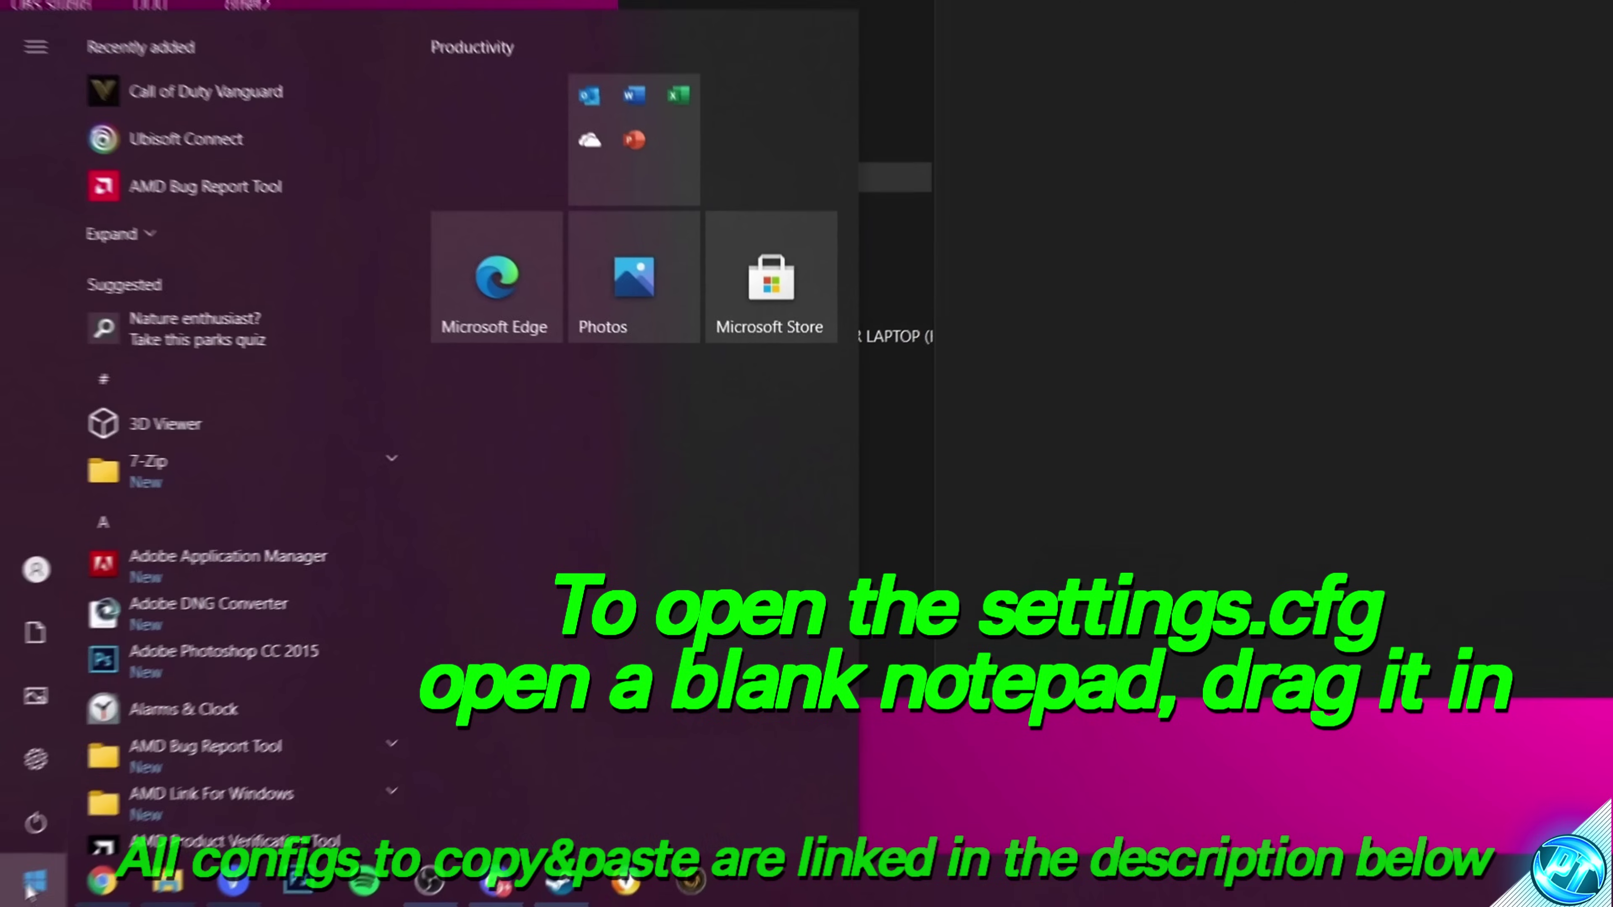
pyautogui.write('notepad')
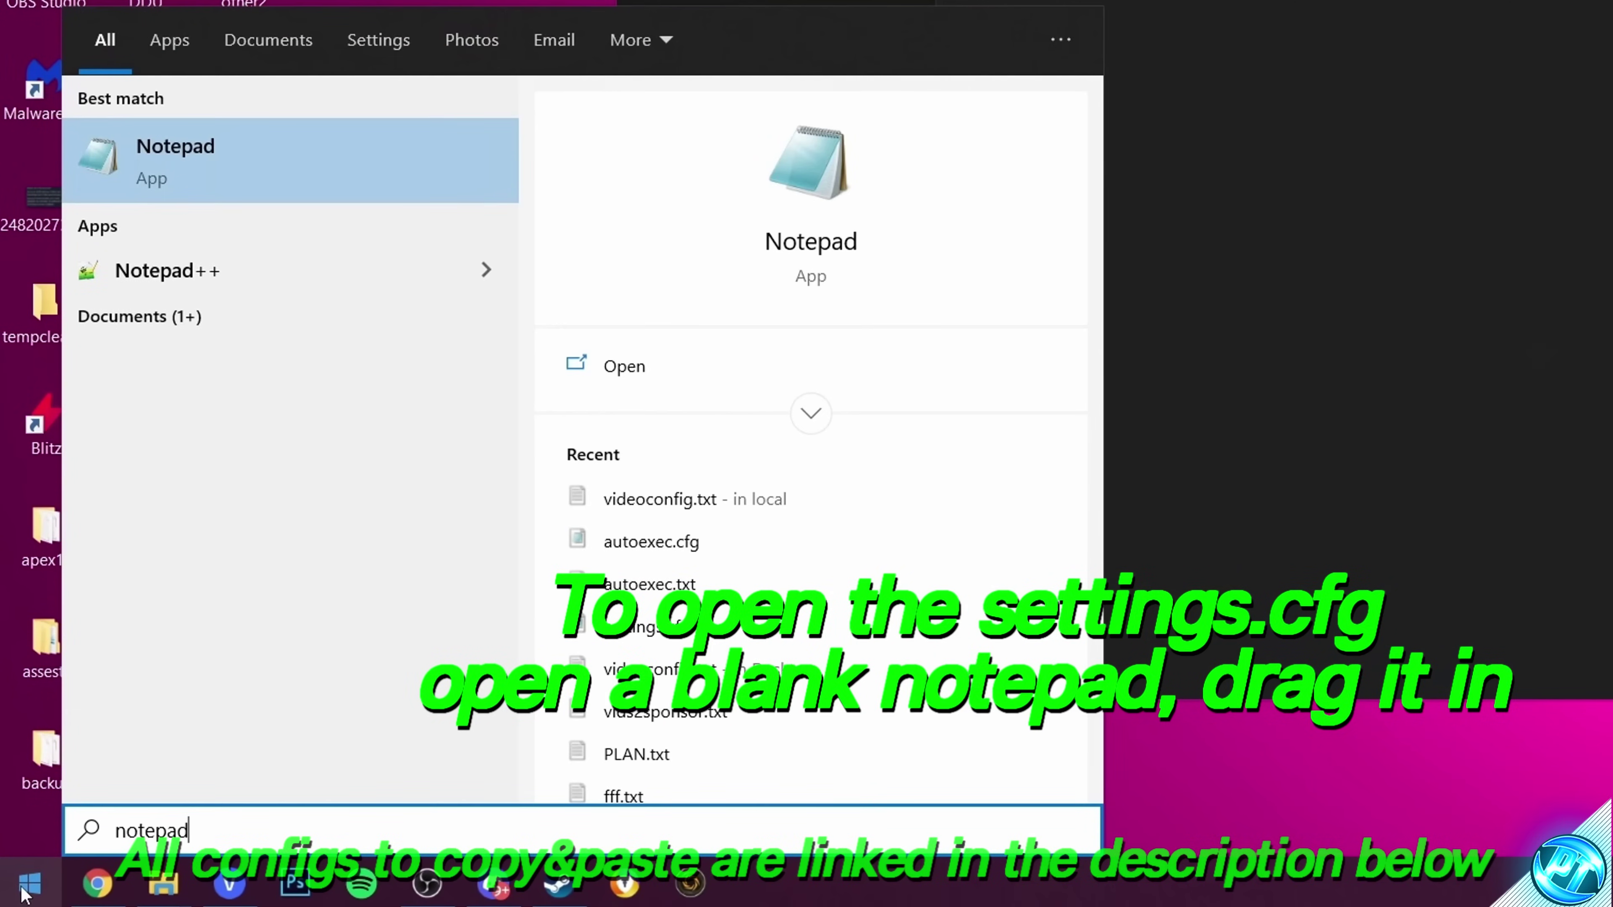
pyautogui.press('Return')
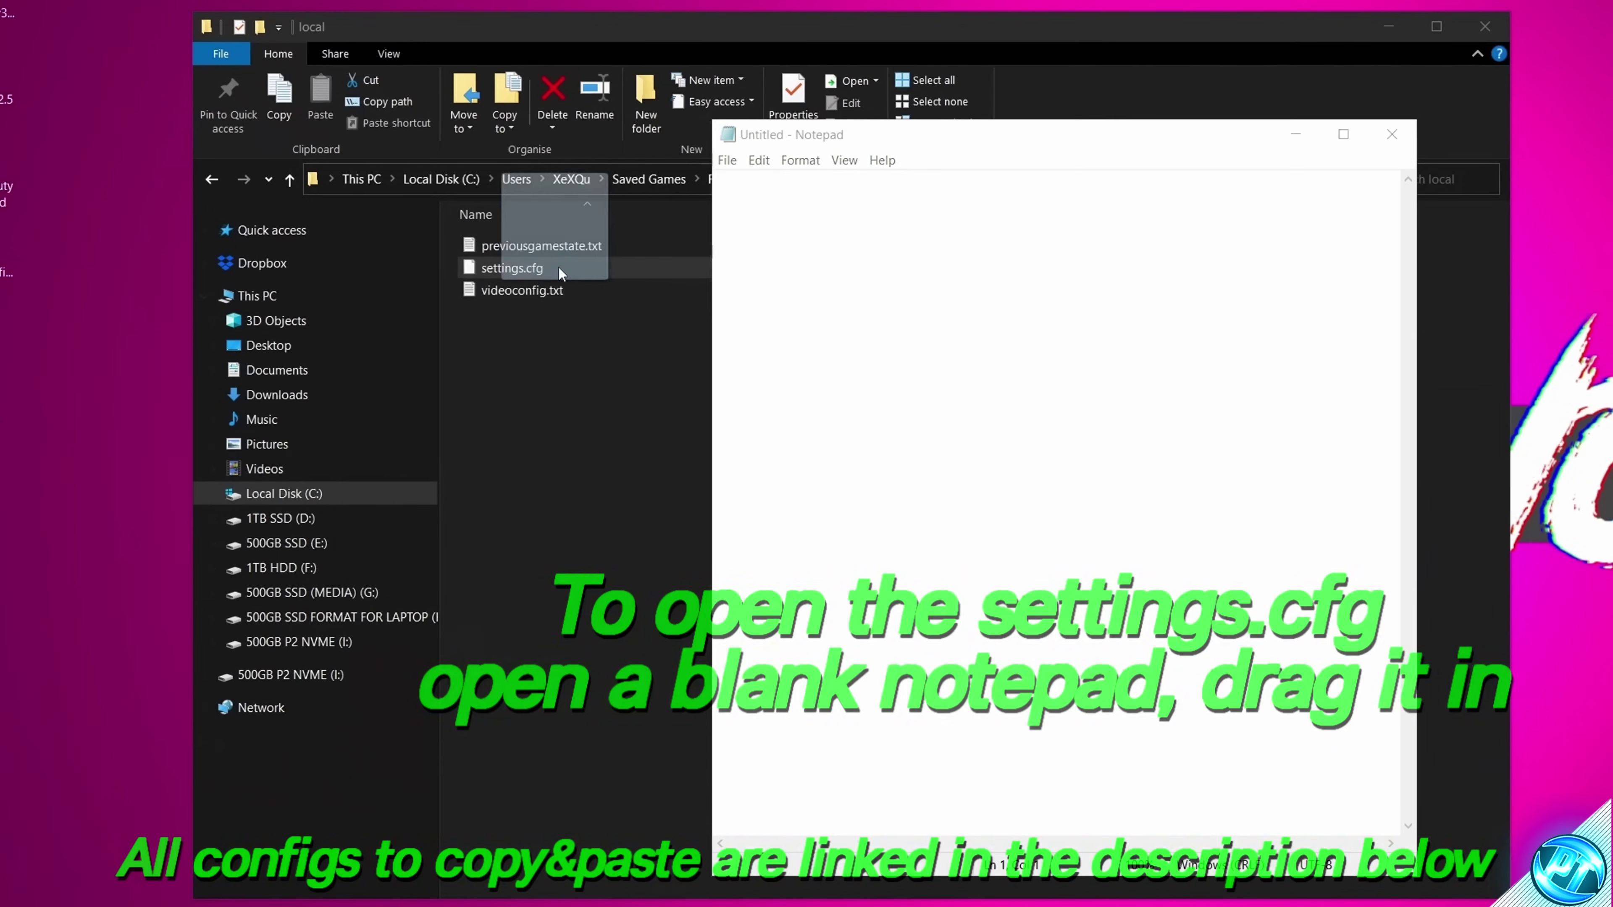
pyautogui.moveTo(558, 268); pyautogui.dragTo(887, 265)
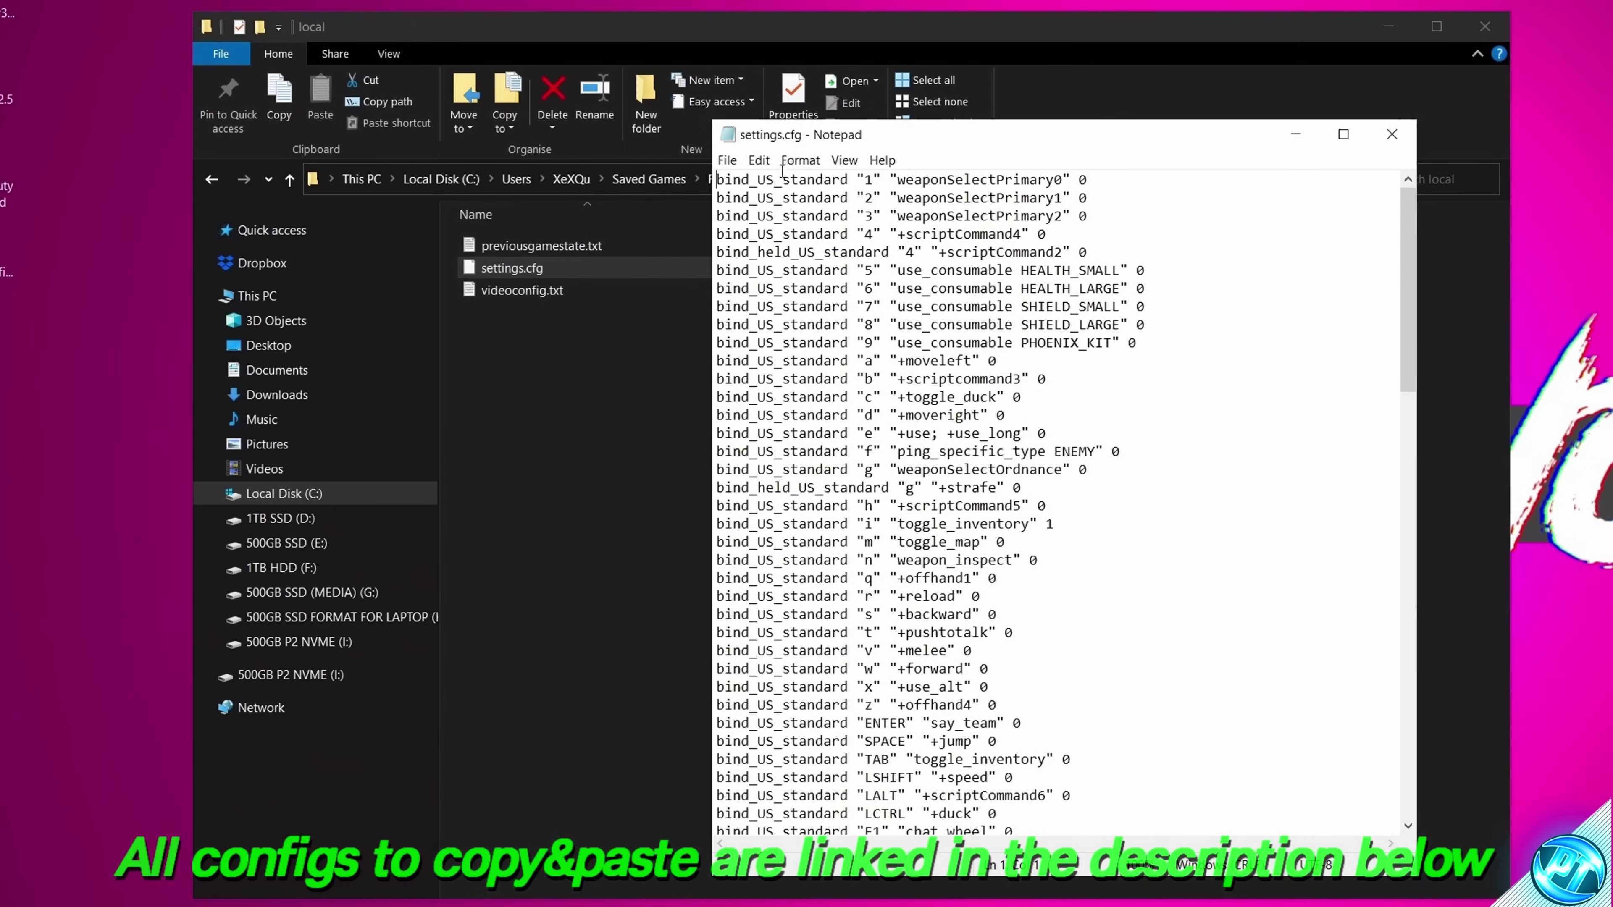
pyautogui.hotkey('ctrl', 'a')
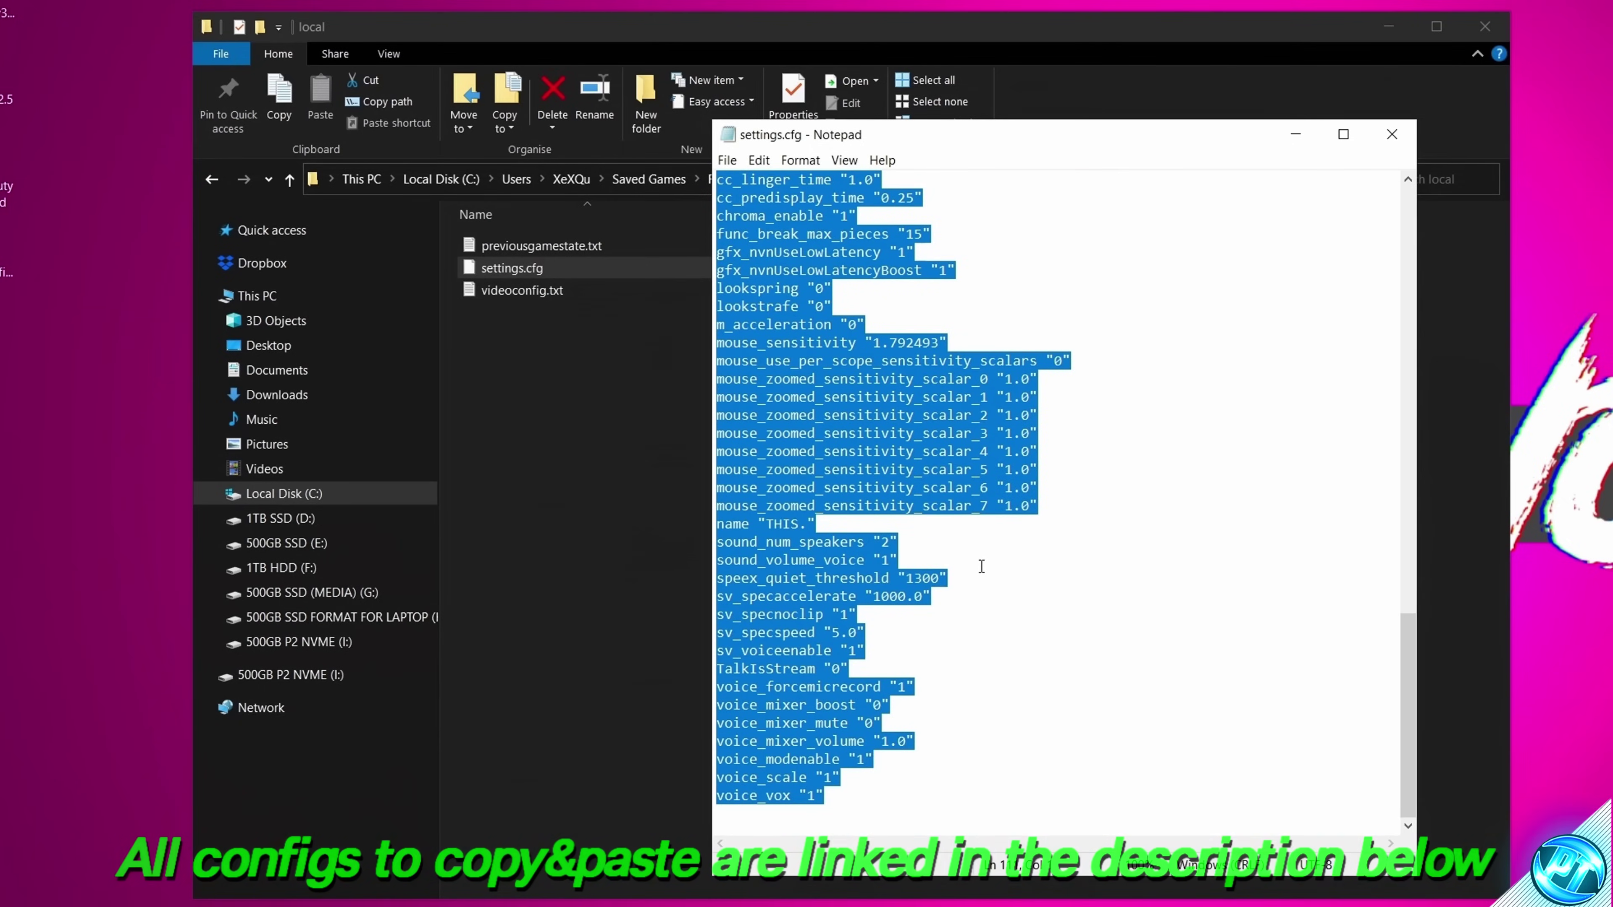
pyautogui.press('BackSpace')
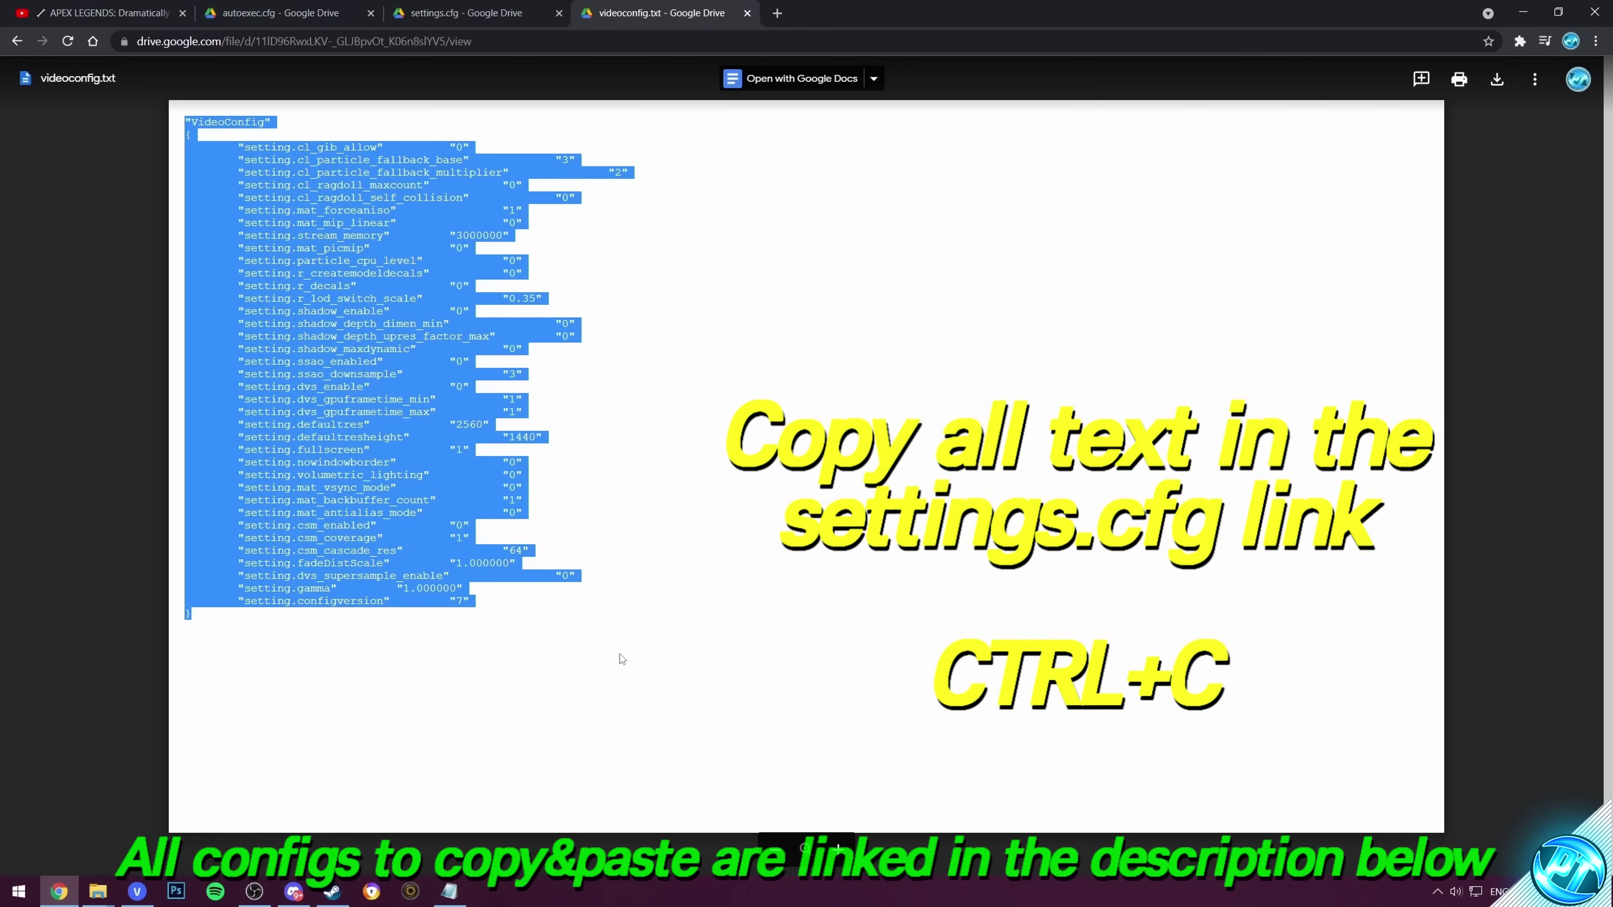
# Step: Copy the settings.cfg text from Google Drive and paste it into Notepad
pyautogui.click(478, 24)
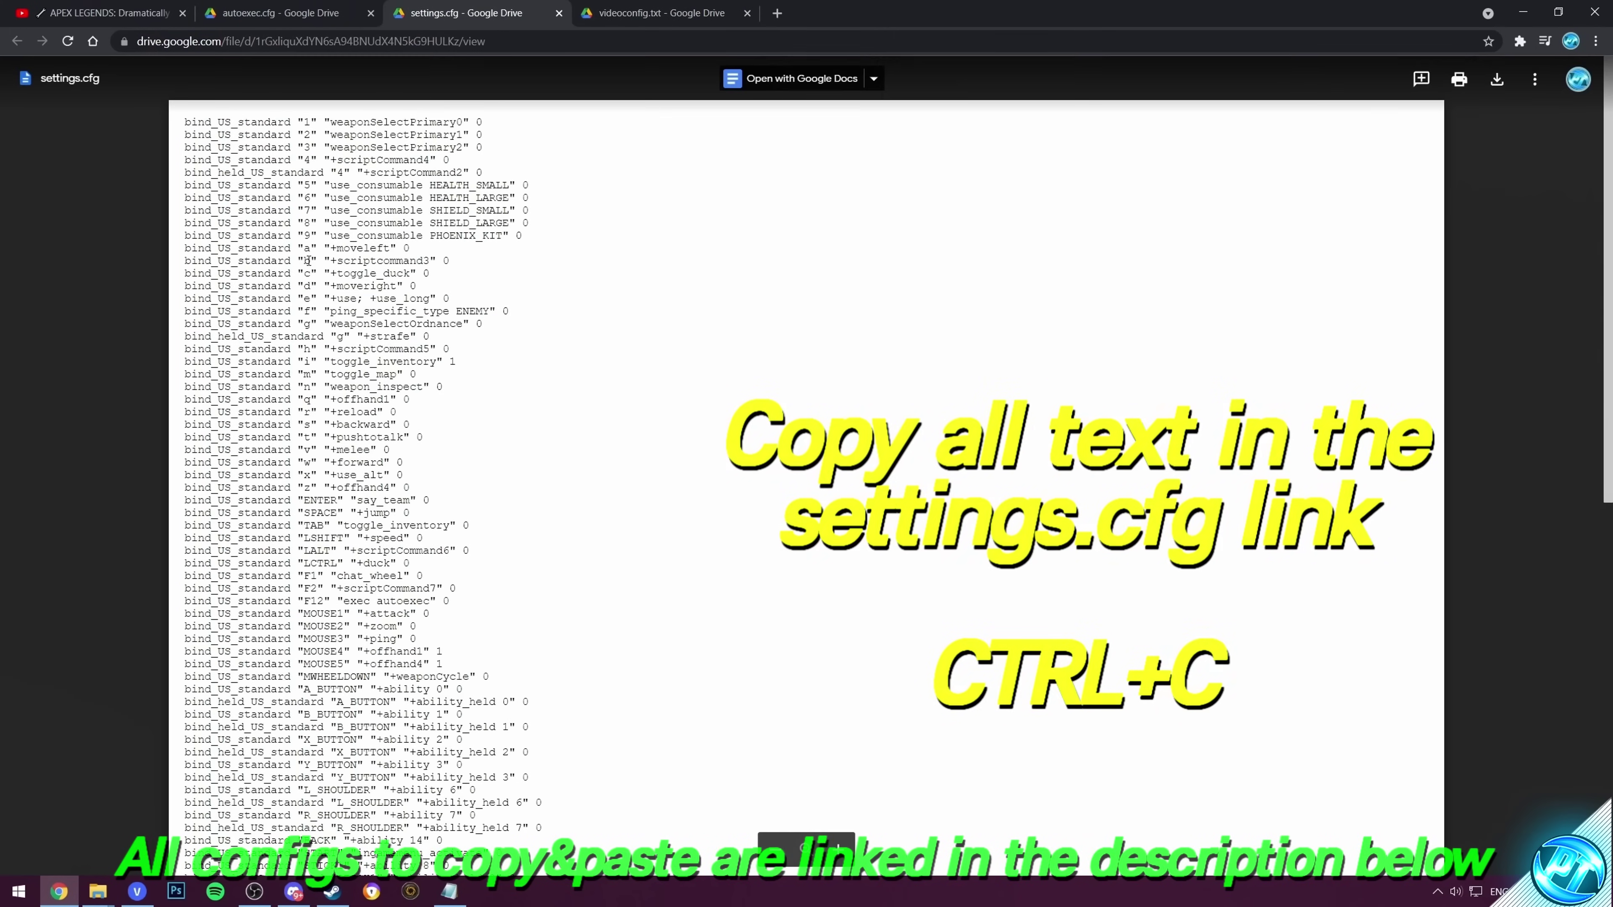
pyautogui.moveTo(186, 121); pyautogui.dragTo(533, 204)
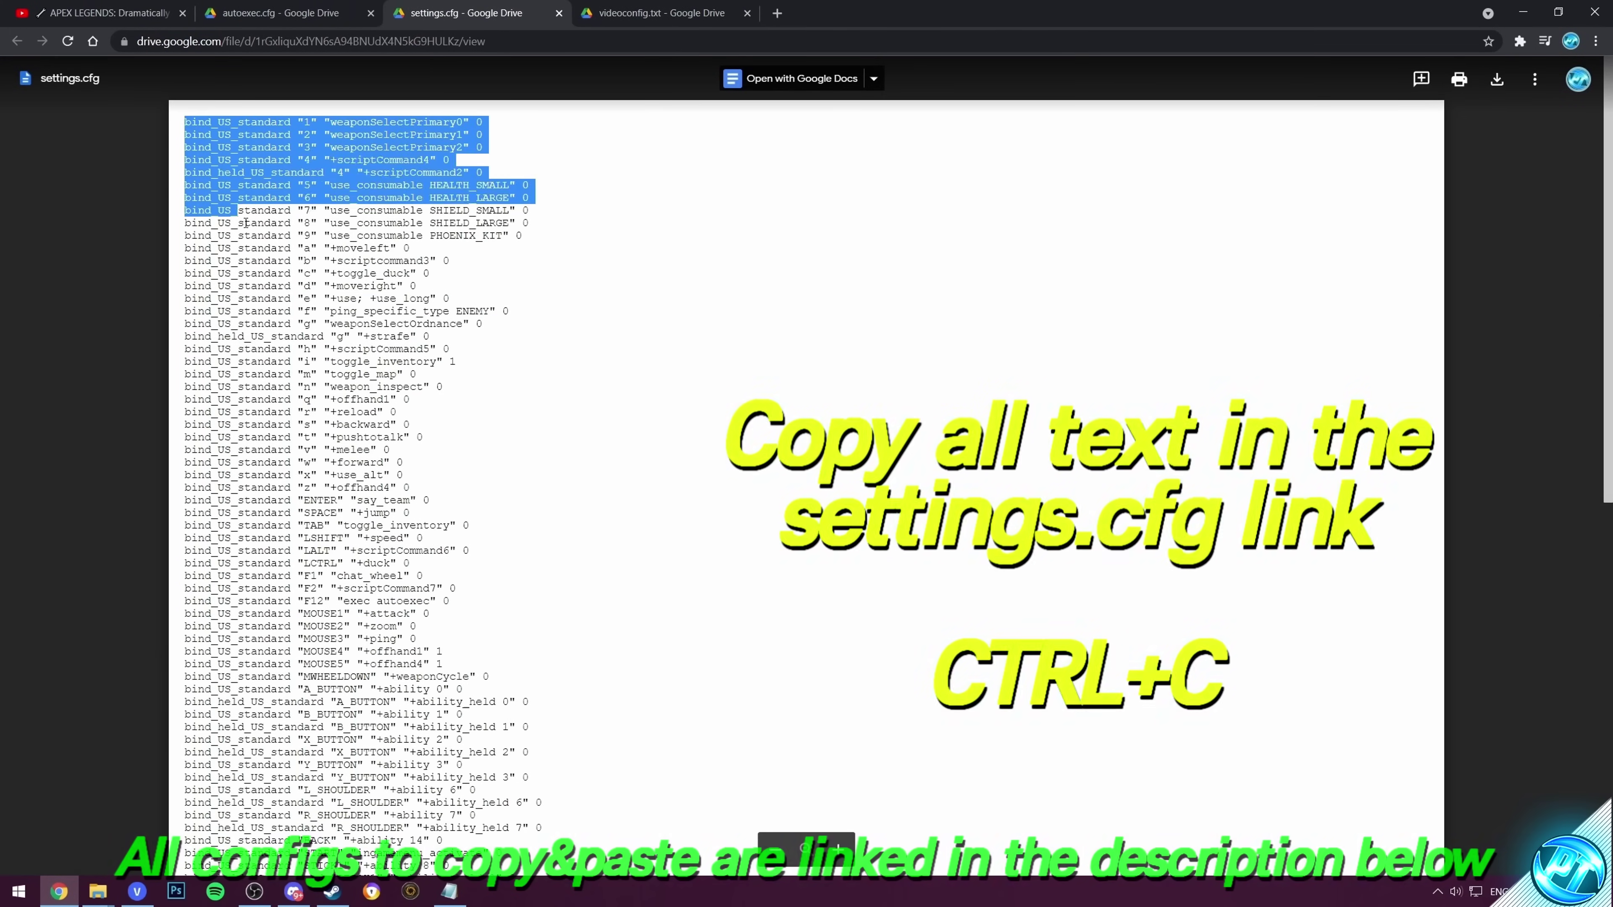
pyautogui.scroll(-12, 533, 204)
pyautogui.keyDown('shift'); pyautogui.click(273, 811); pyautogui.keyUp('shift')
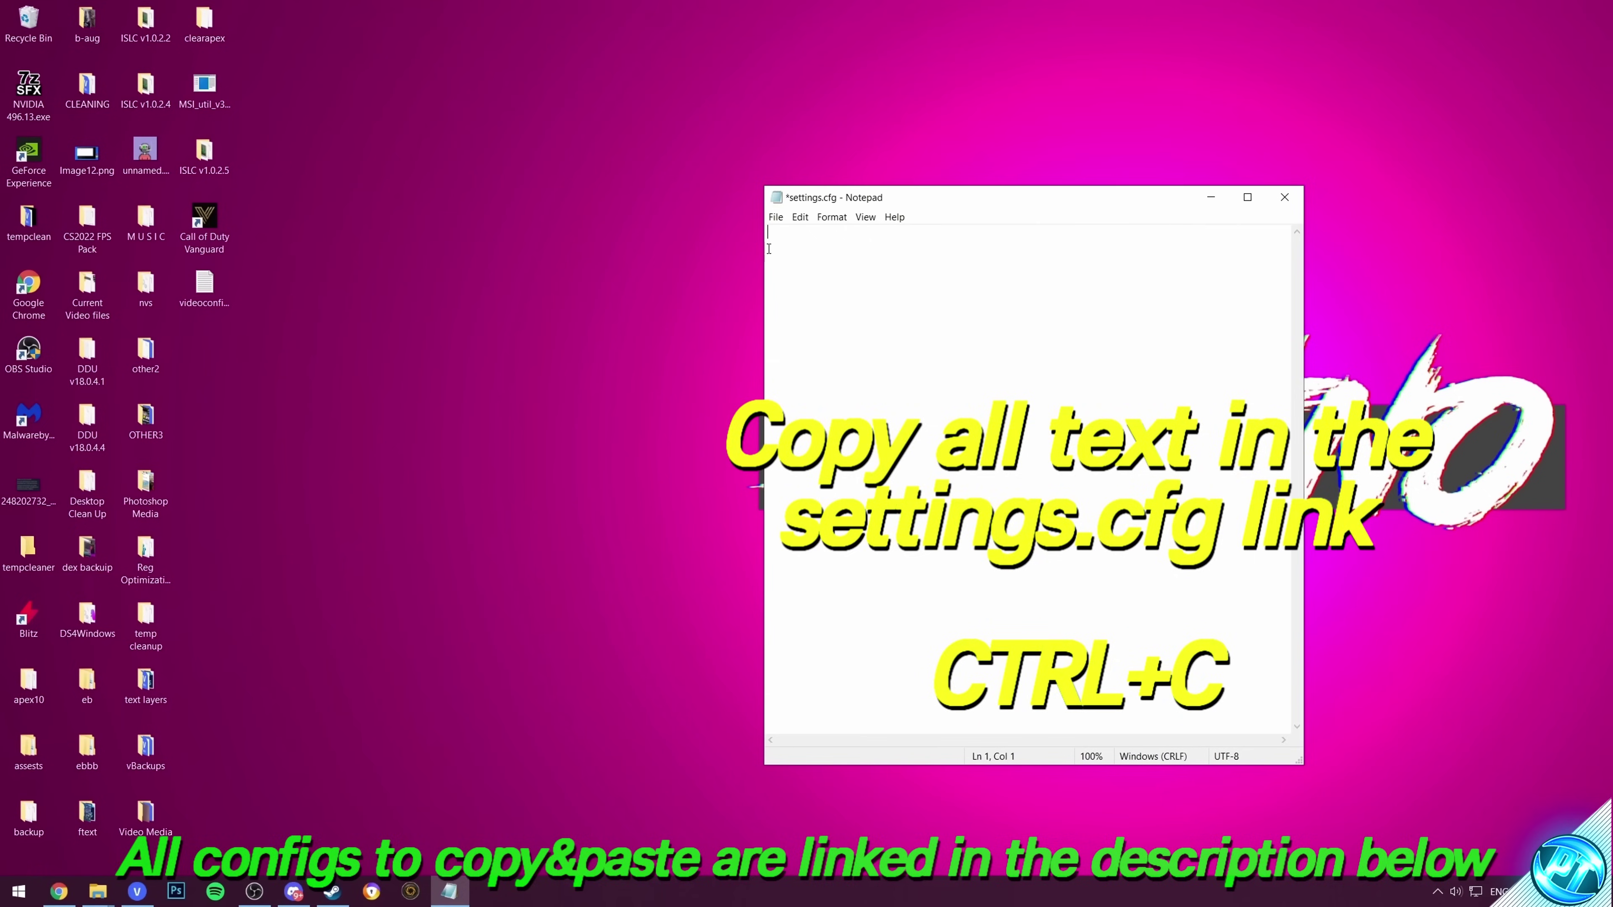
pyautogui.rightClick(799, 238)
pyautogui.click(825, 288)
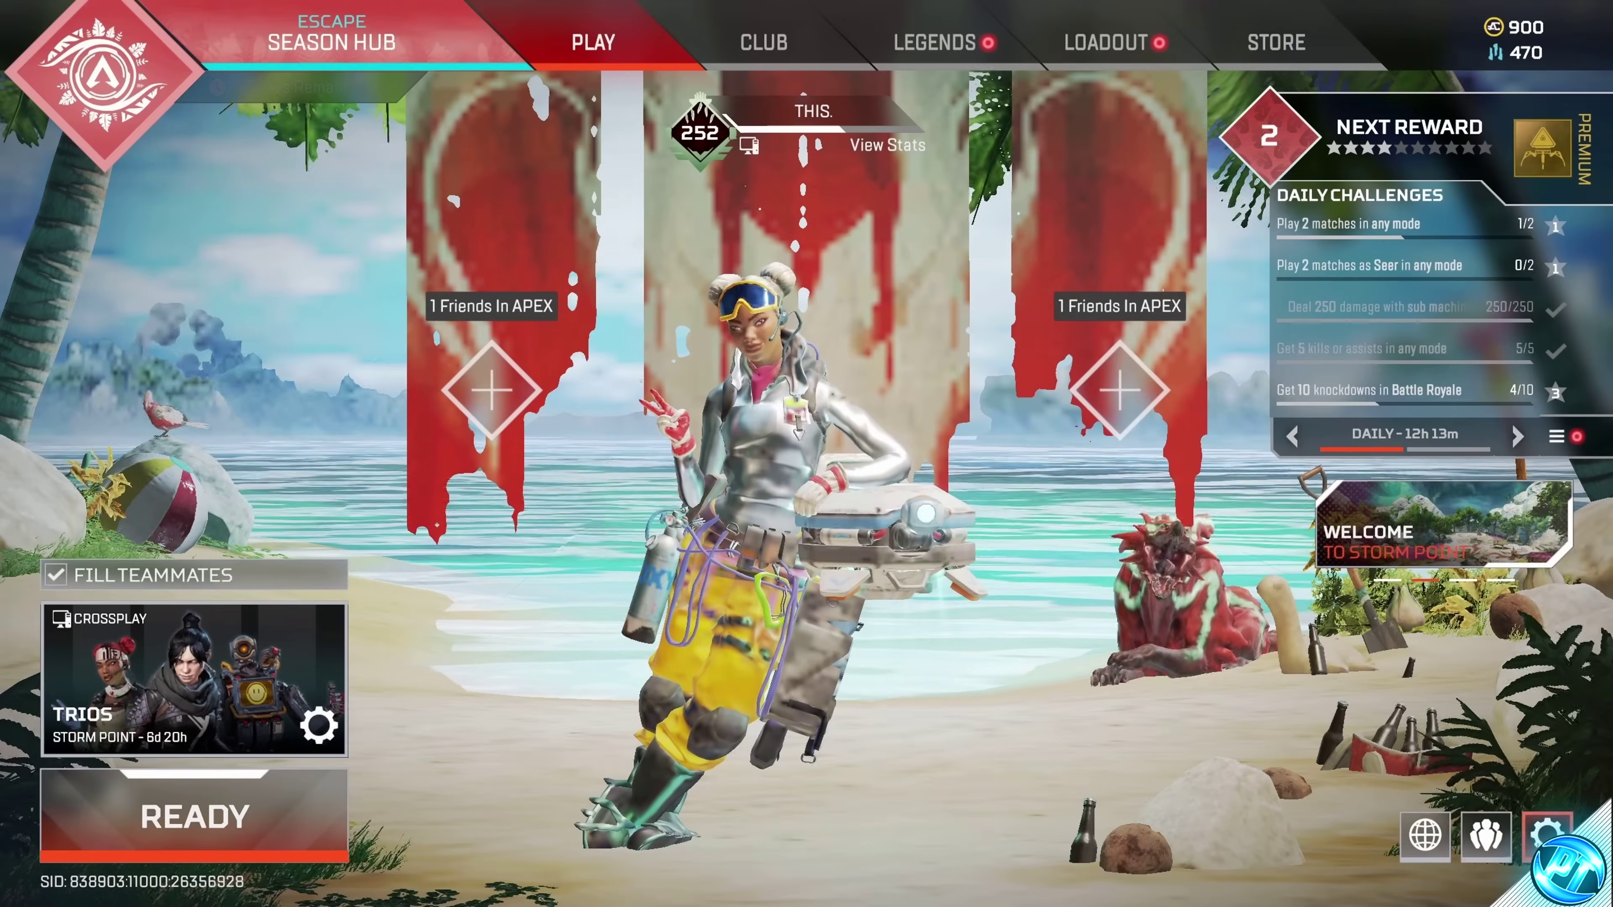
# Step: Open Settings from the lobby's gear menu and scroll down the Gameplay tab
pyautogui.click(1547, 835)
pyautogui.click(825, 467)
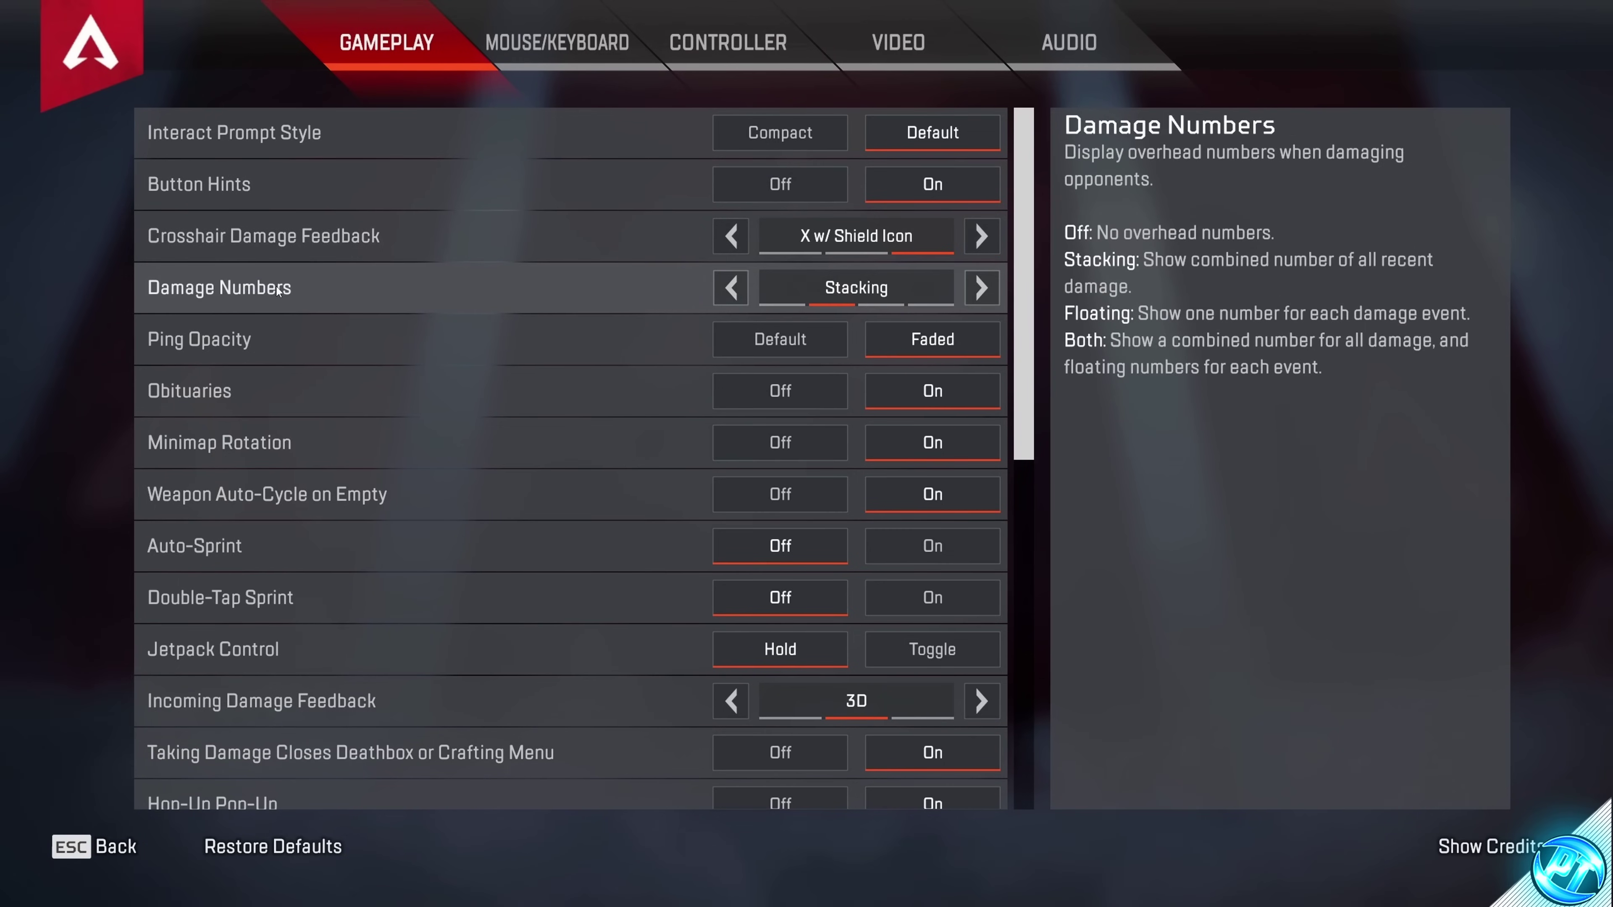
pyautogui.scroll(-5, 803, 661)
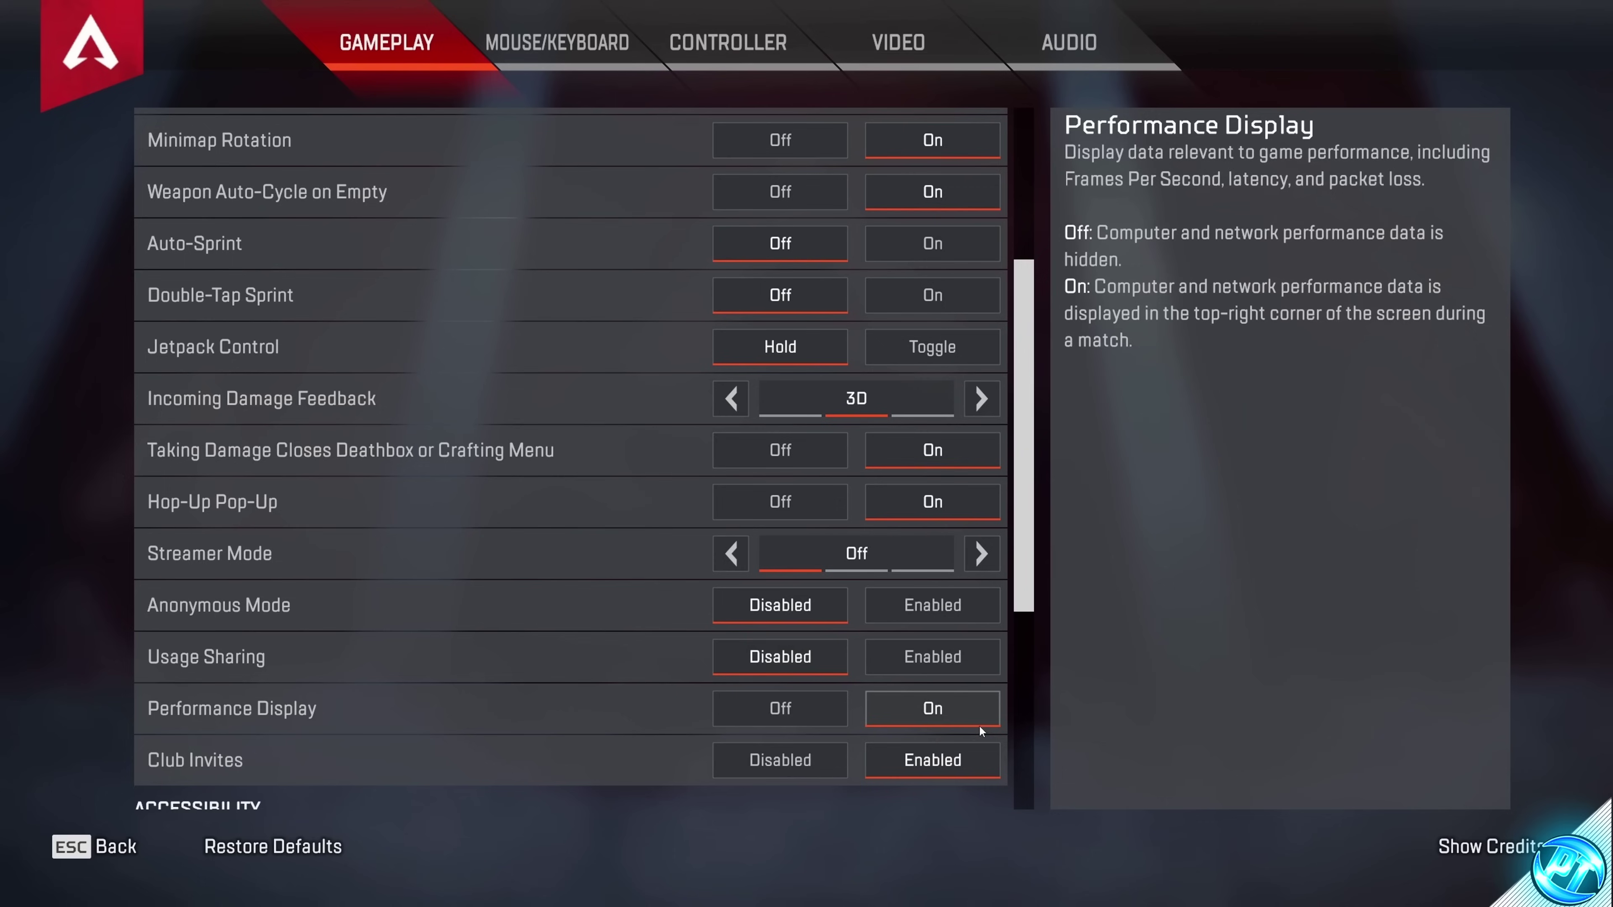
pyautogui.scroll(-5, 882, 710)
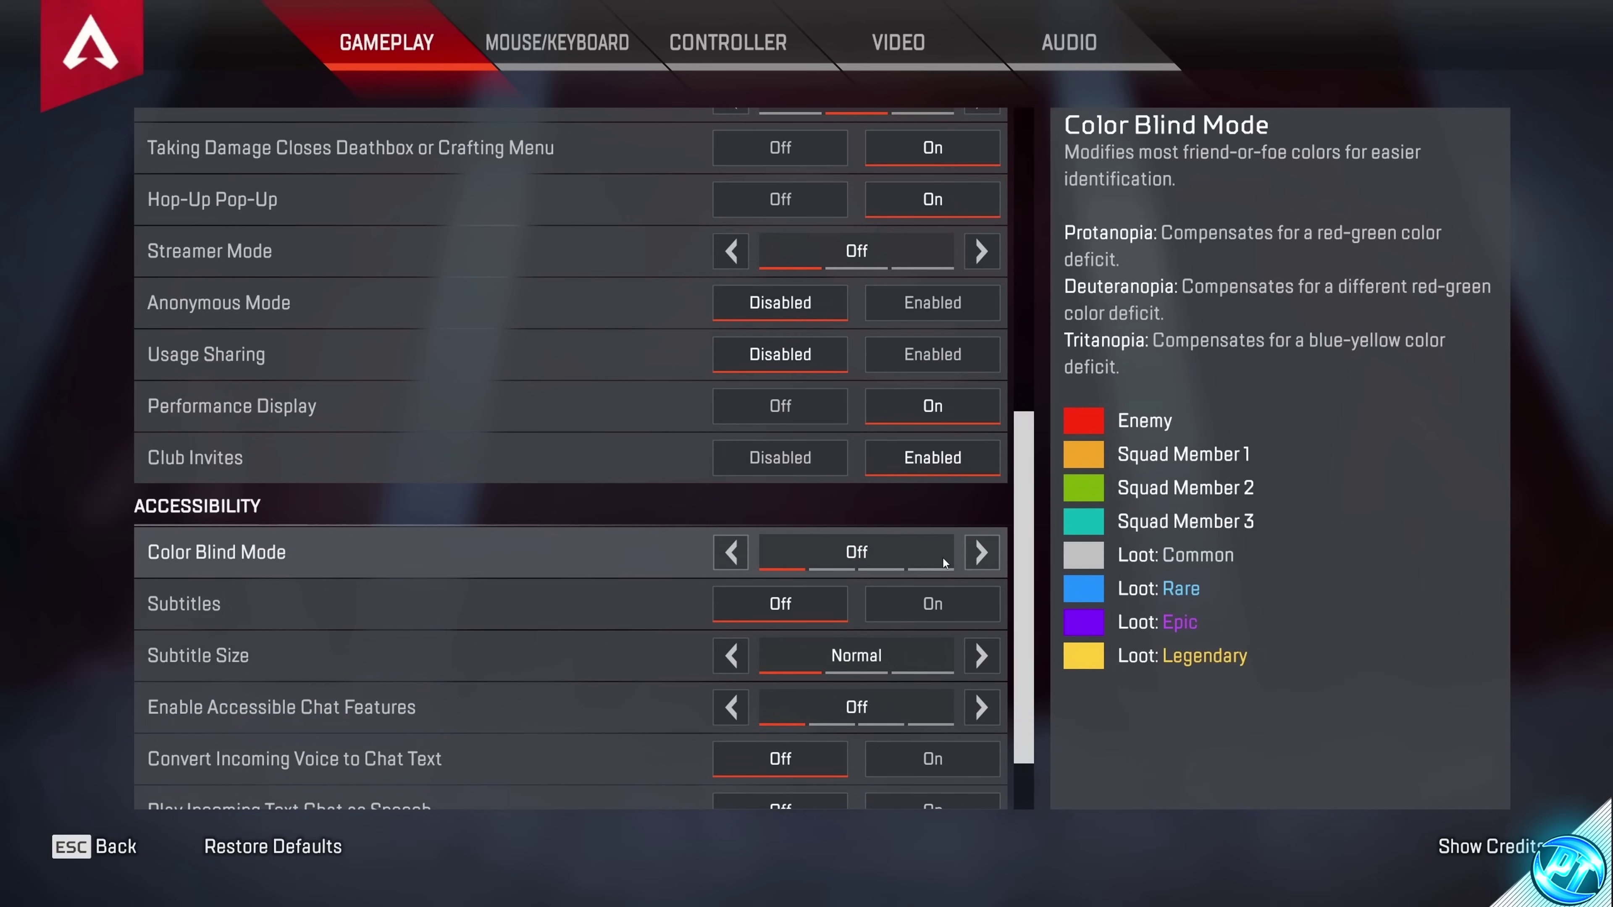
# Step: On the Video tab, set Field of View to 110 and step NVidia Reflex to Disabled
pyautogui.click(649, 63)
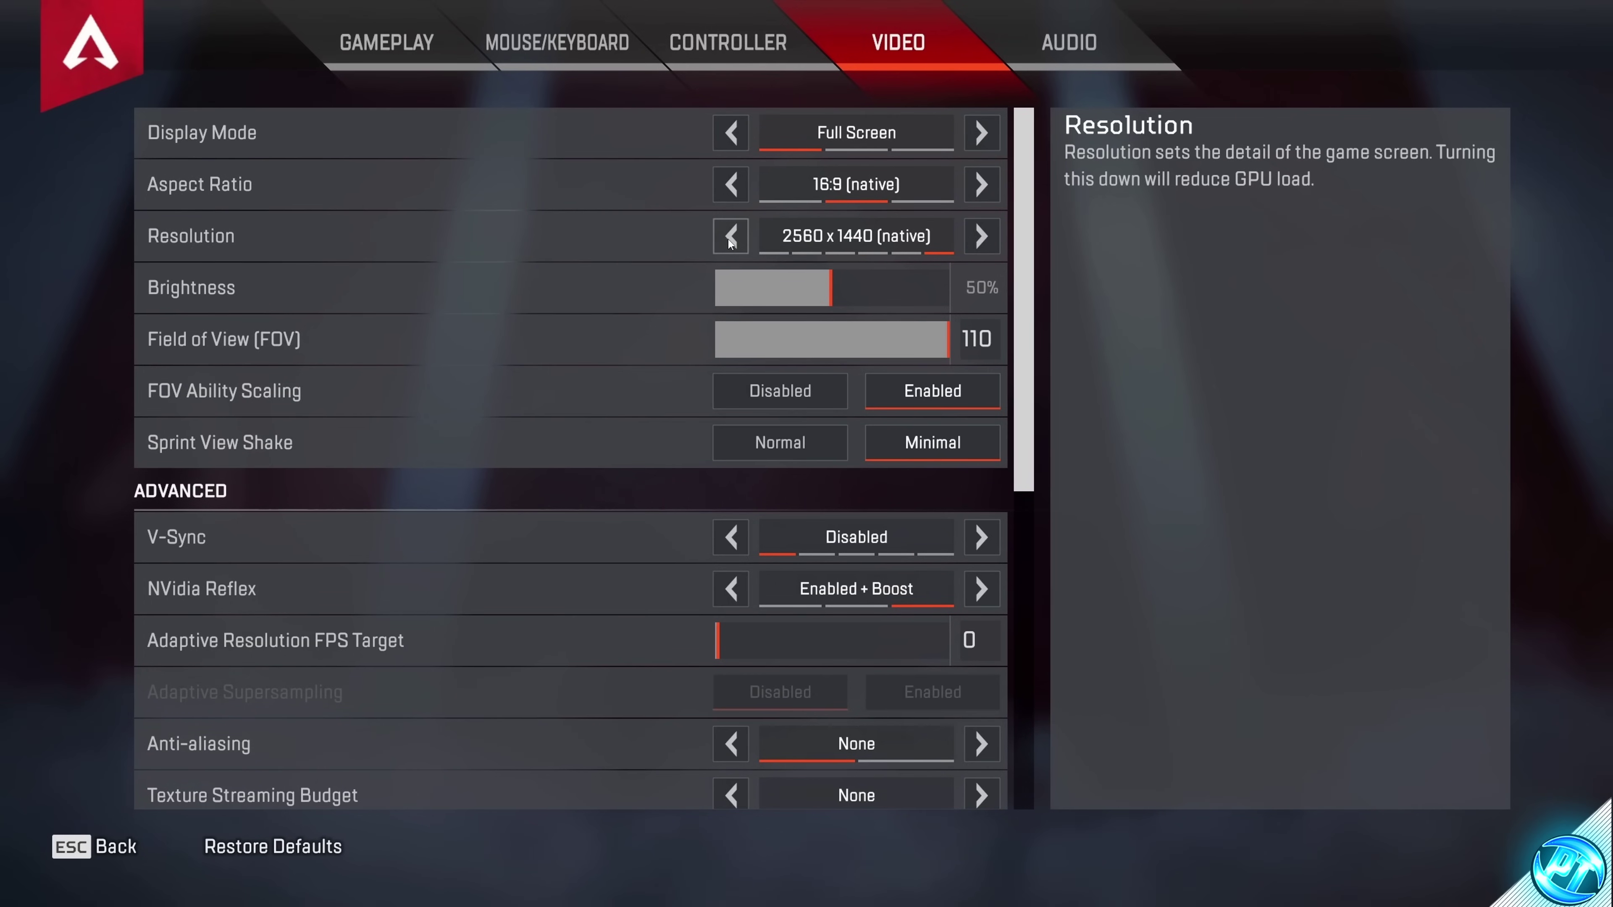
pyautogui.moveTo(888, 348); pyautogui.dragTo(981, 343)
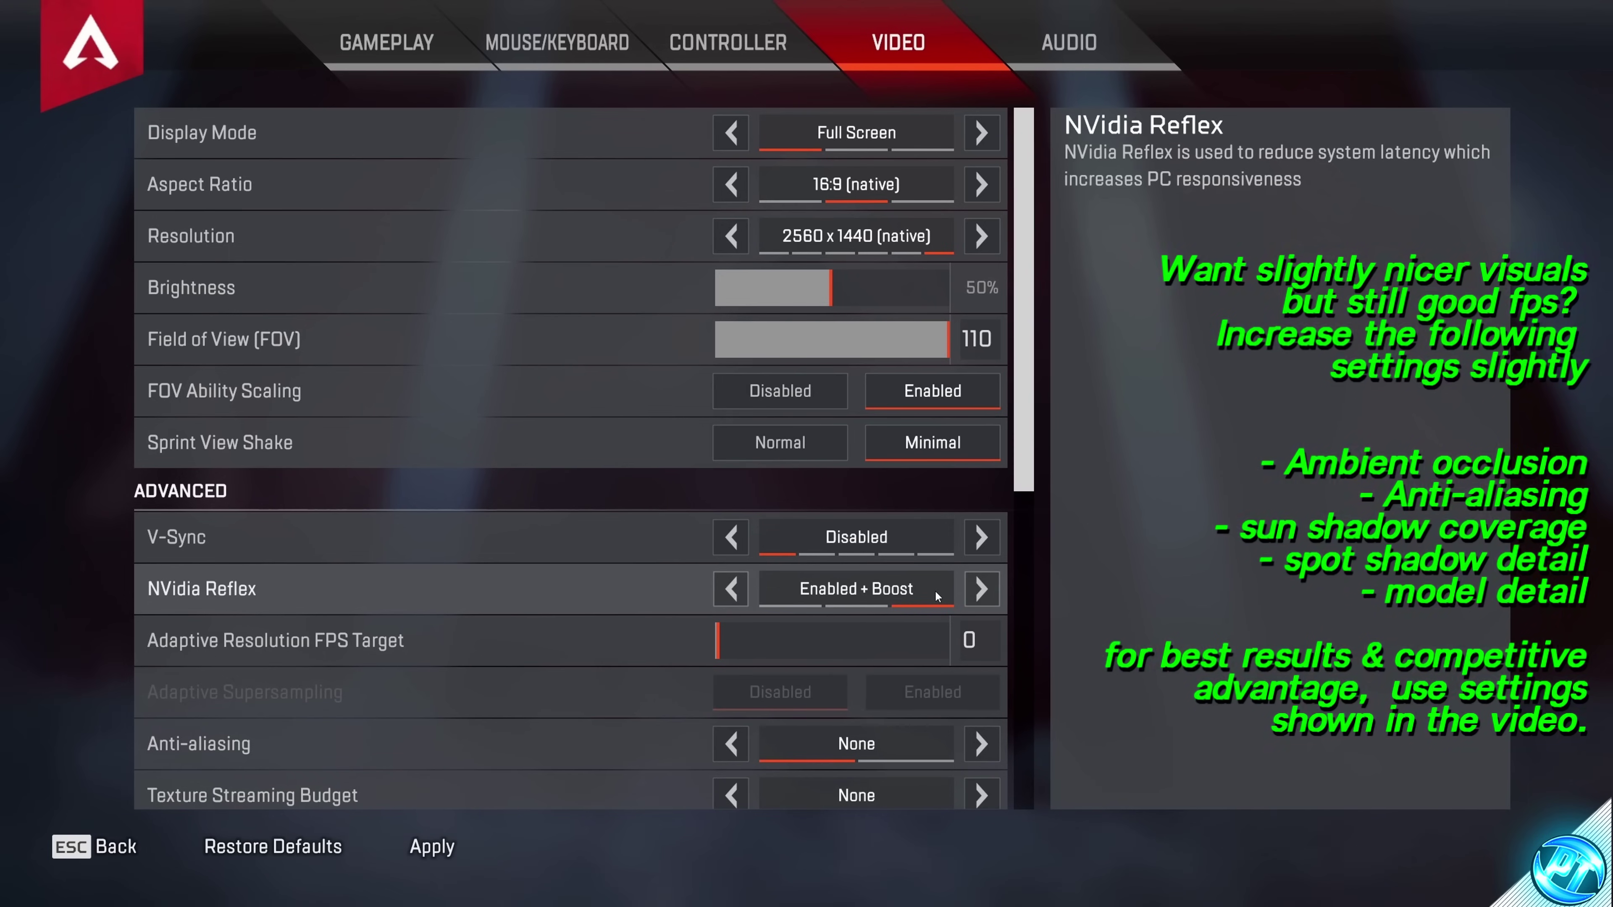
pyautogui.click(731, 590)
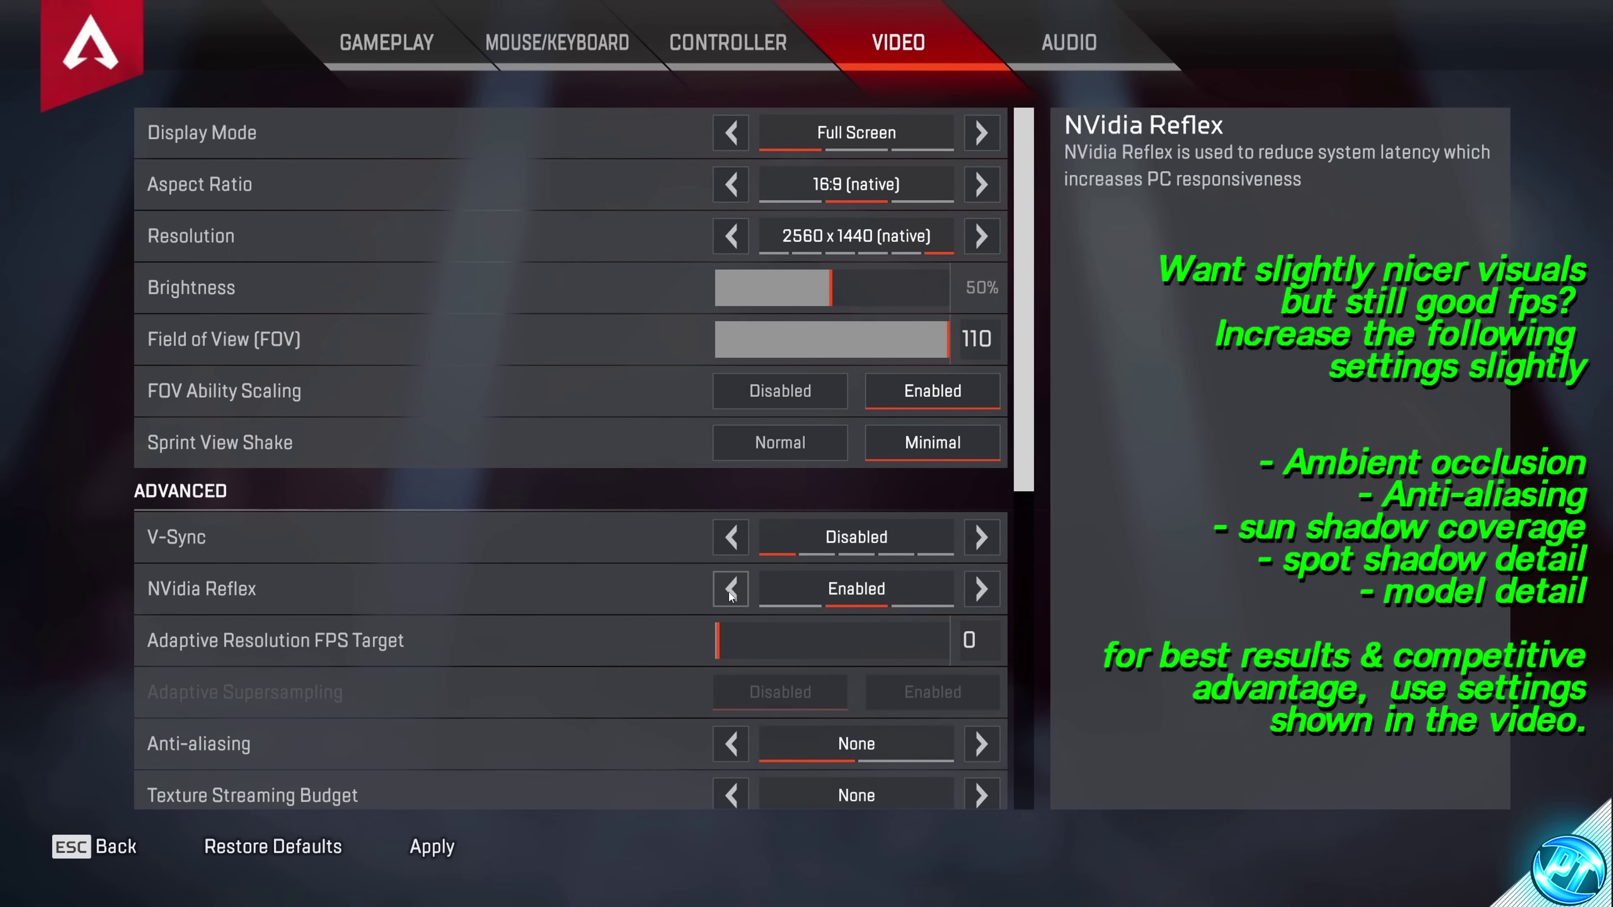
pyautogui.click(730, 590)
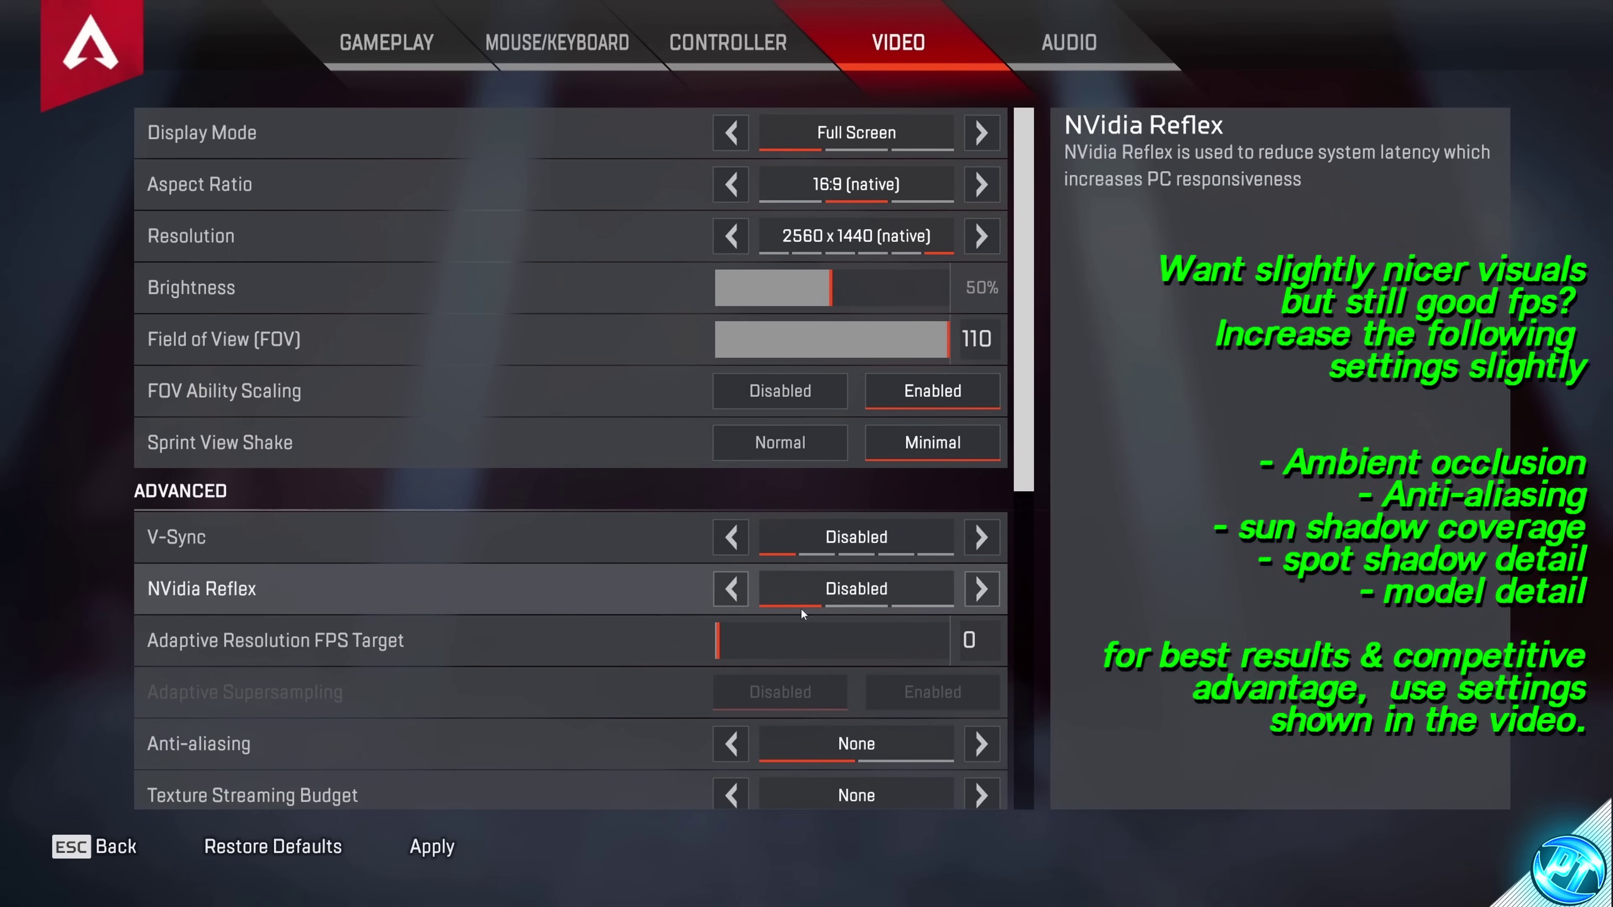
# Step: Restore NVidia Reflex to Enabled + Boost and set Texture Streaming Budget to High (4GB VRAM)
pyautogui.click(878, 593)
pyautogui.scroll(-2, 793, 620)
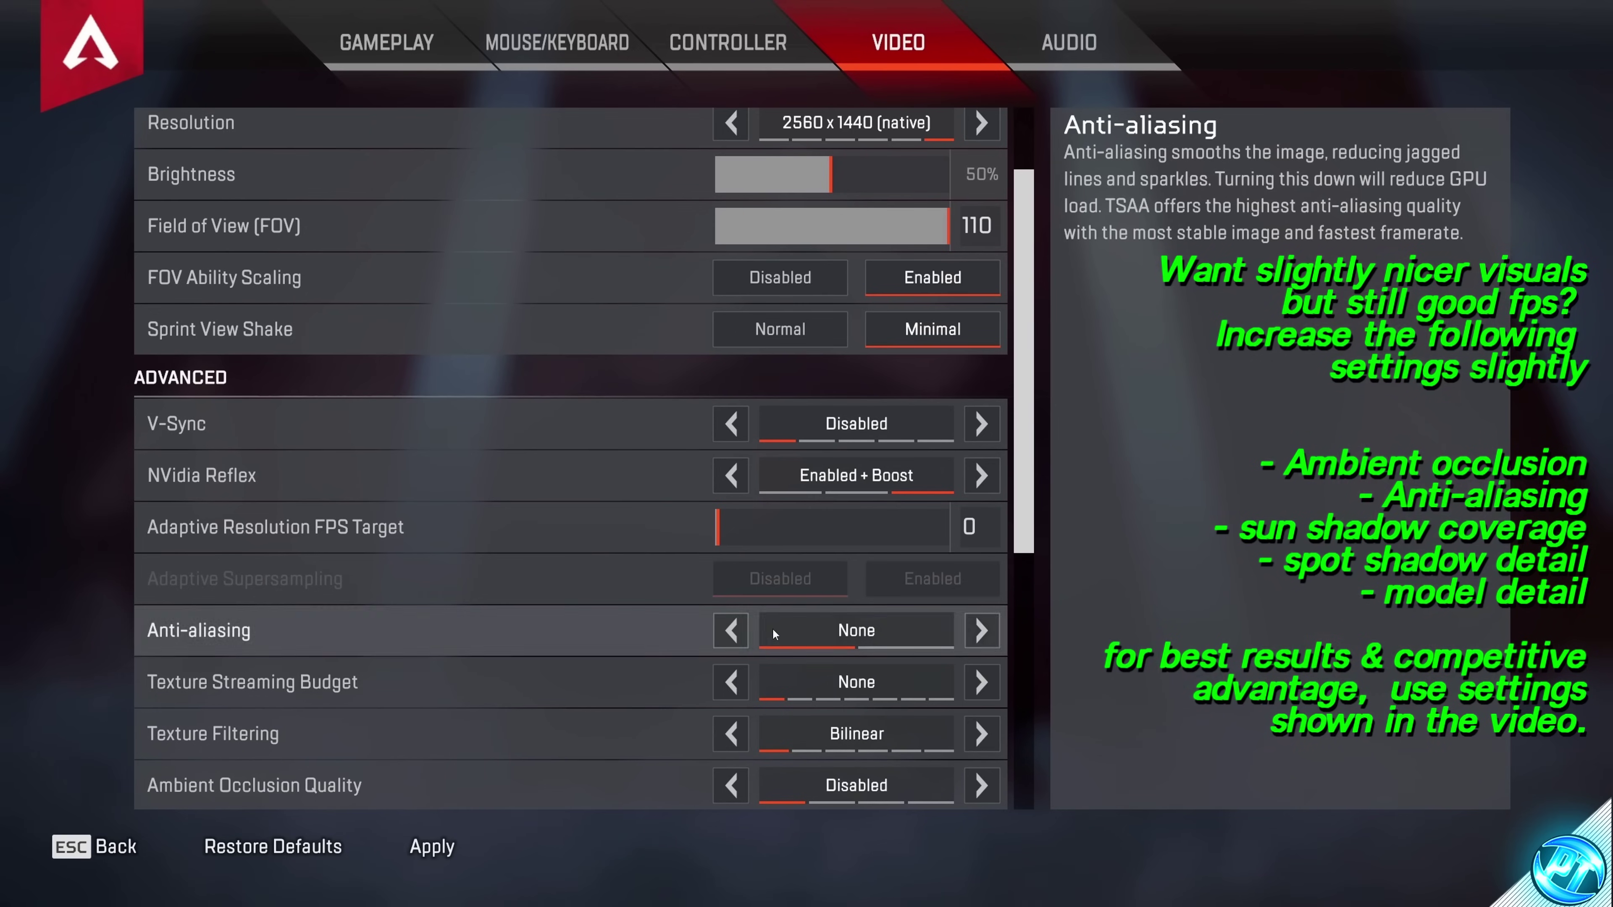
pyautogui.click(737, 634)
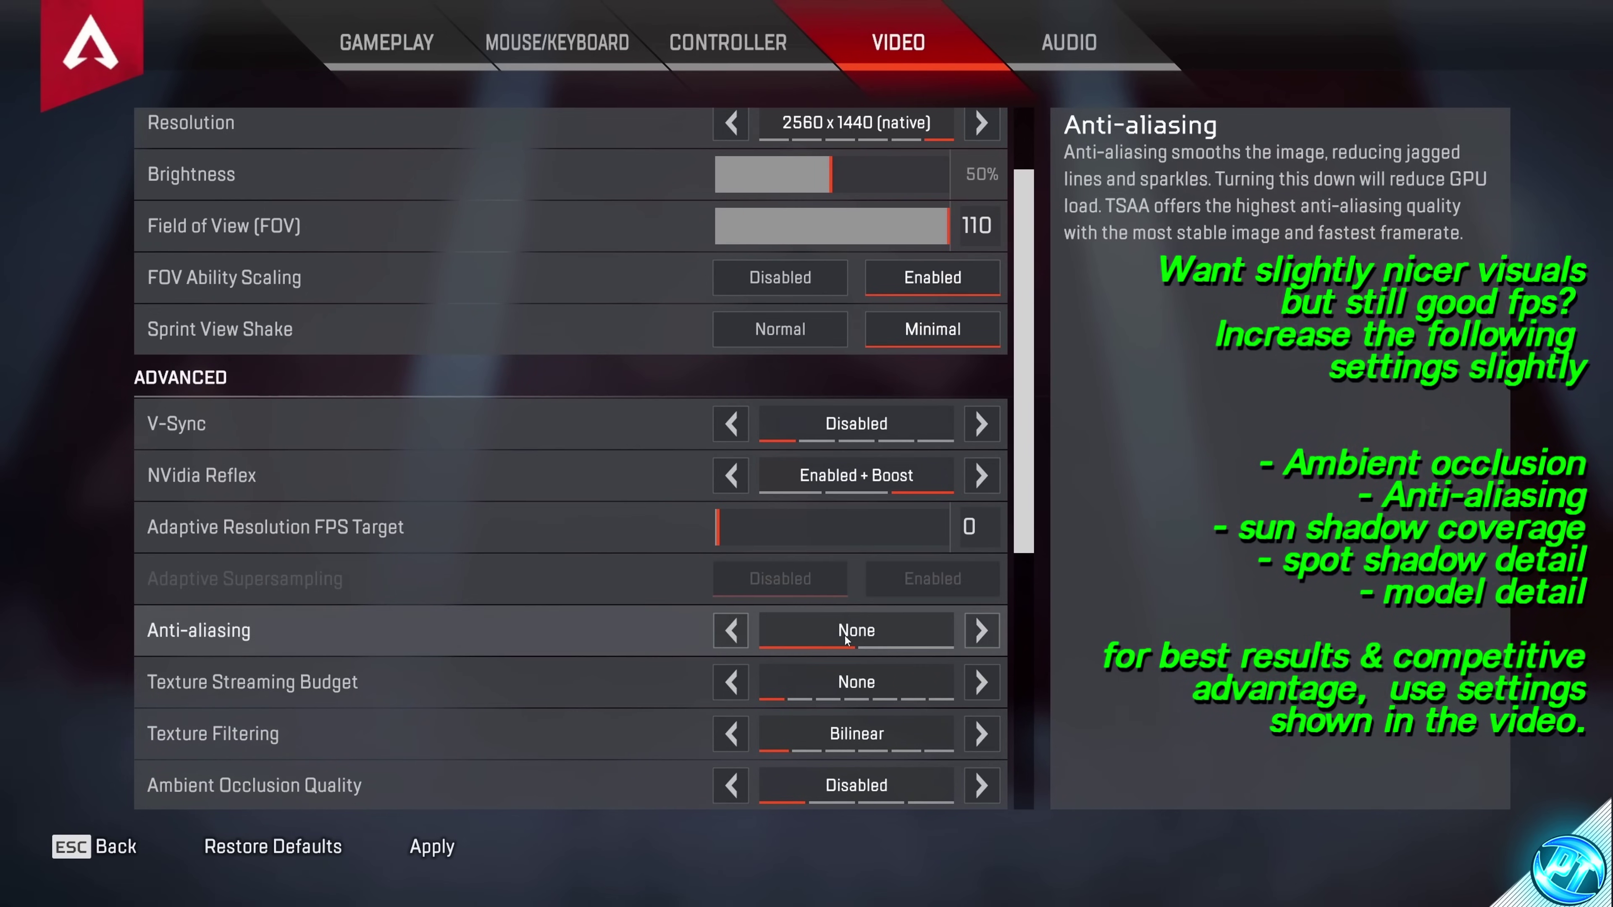
pyautogui.scroll(-1, 718, 644)
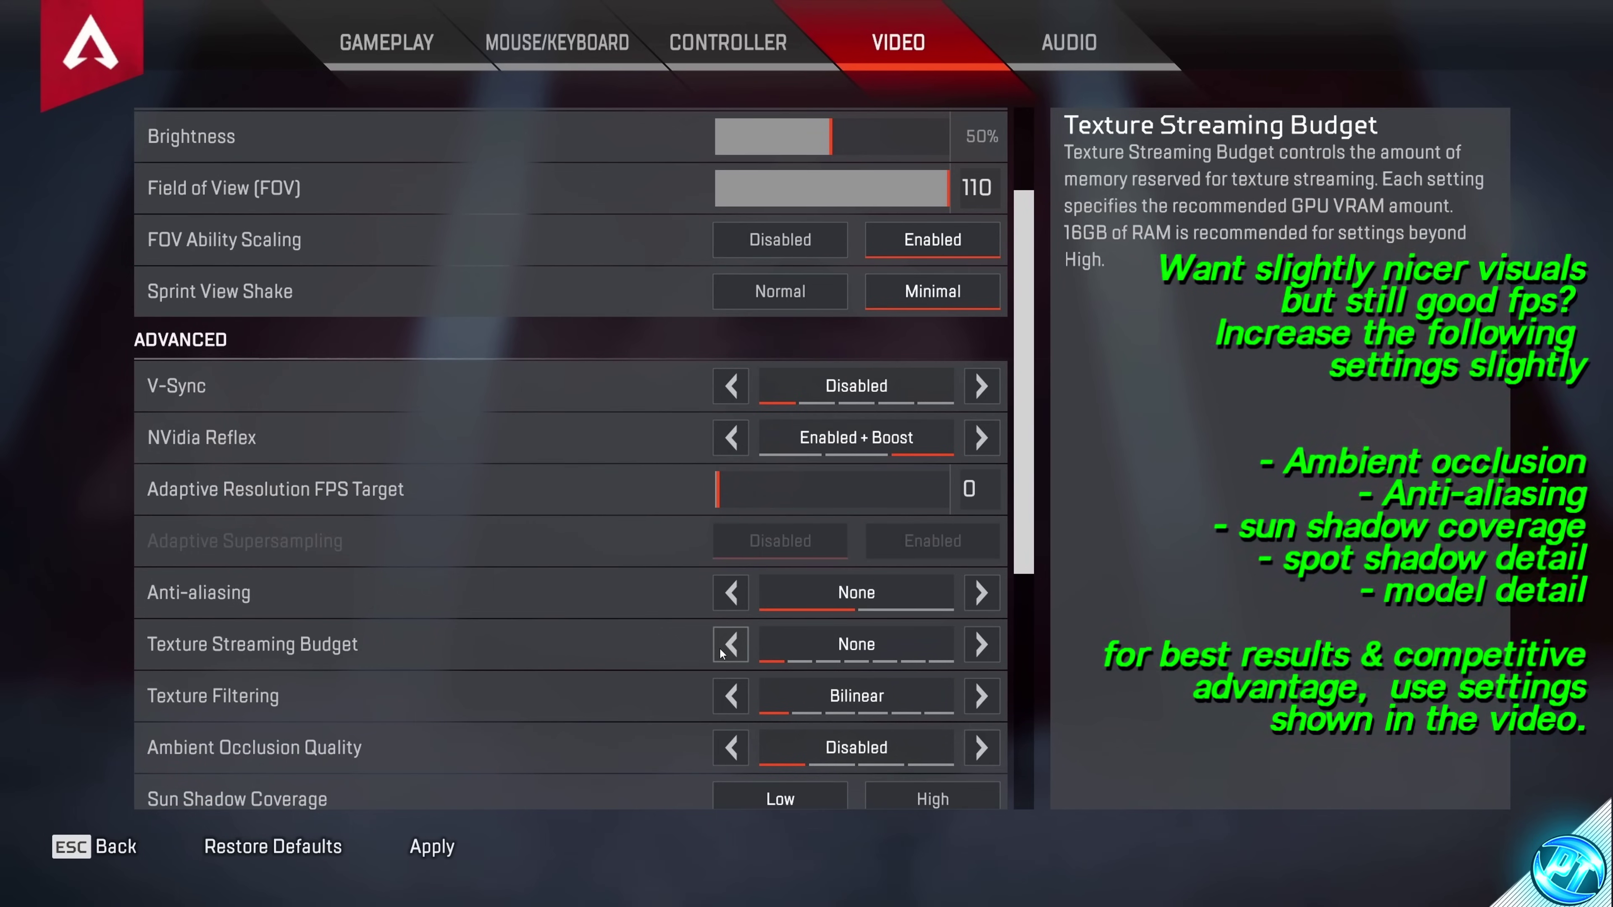
pyautogui.click(722, 653)
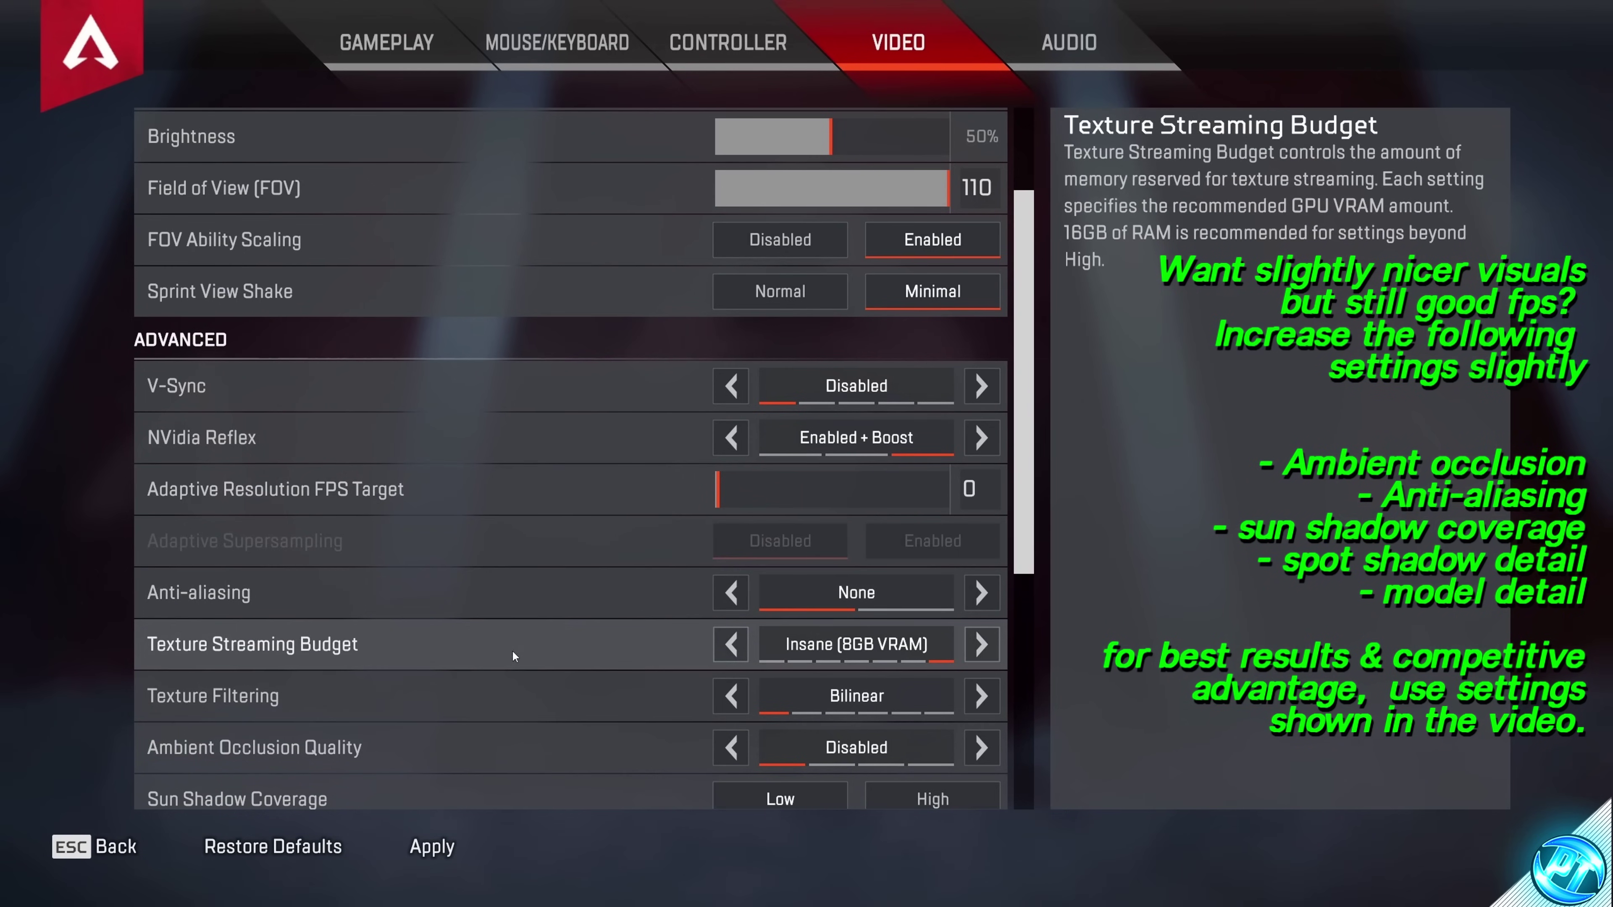
pyautogui.click(736, 651)
pyautogui.click(740, 654)
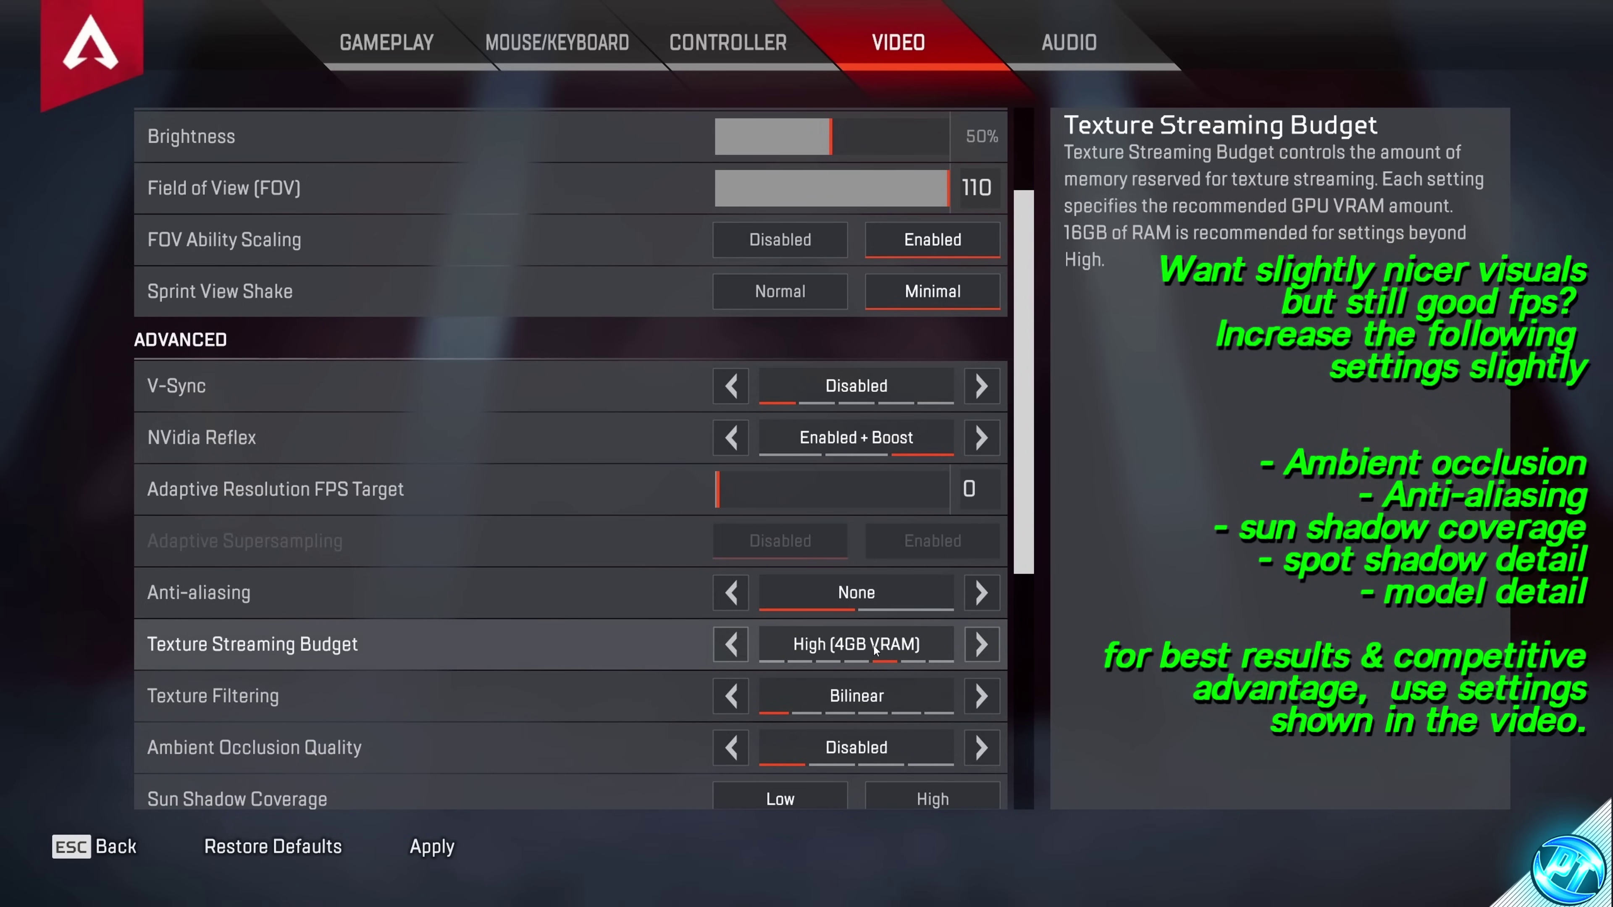
# Step: Review the low advanced options (Anti-aliasing None, Bilinear, Low shadows) and apply them
pyautogui.scroll(-1, 737, 628)
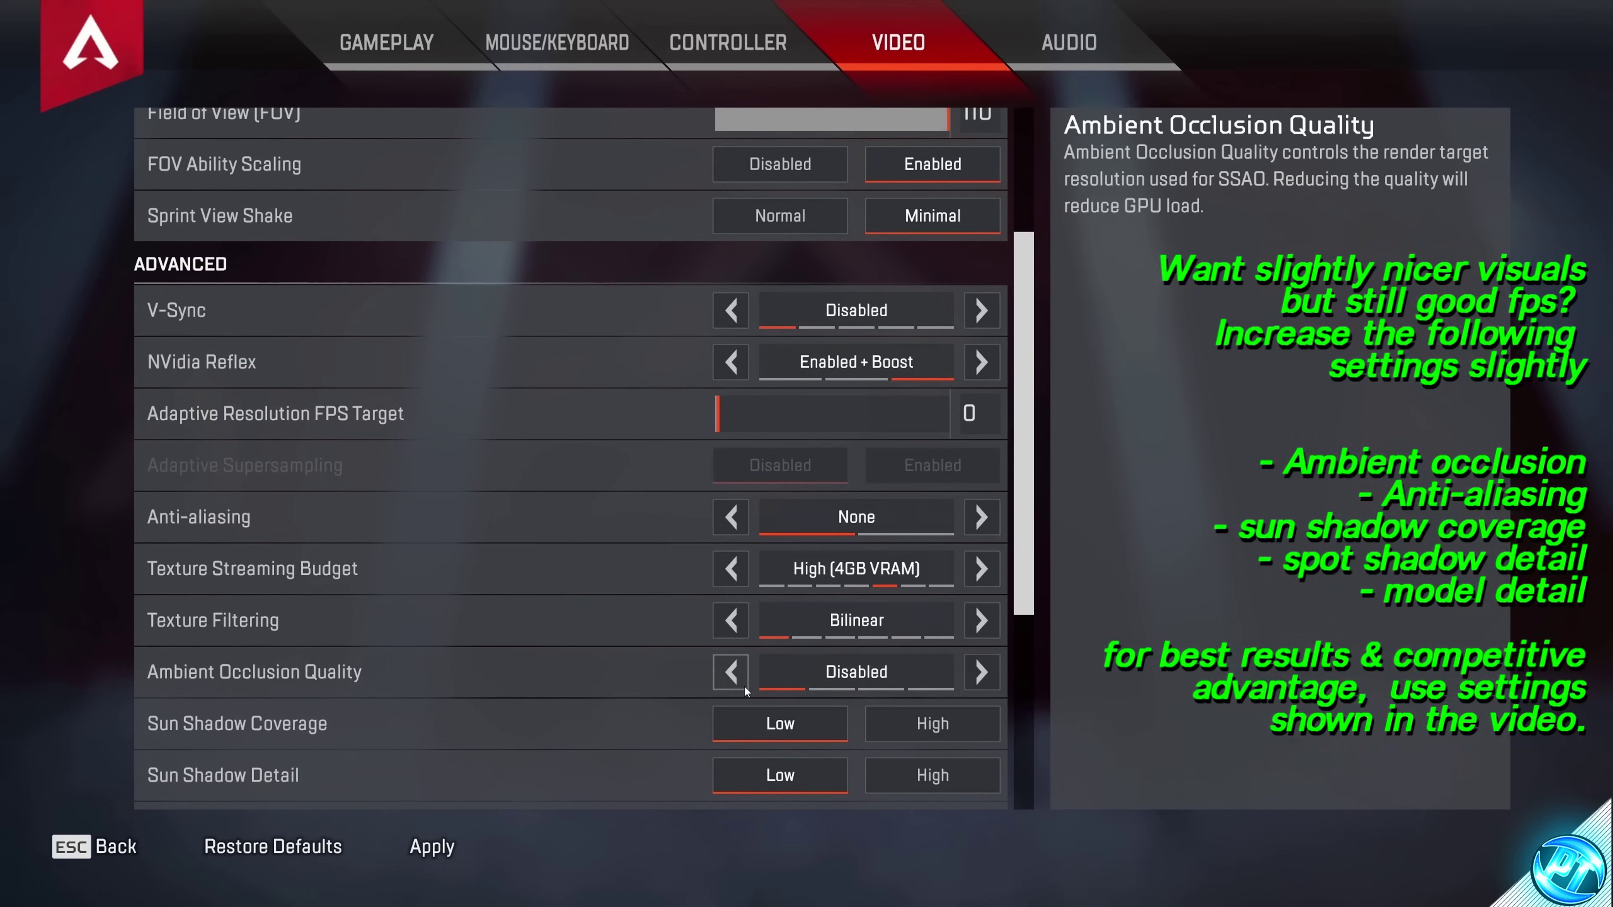
pyautogui.scroll(-2, 744, 686)
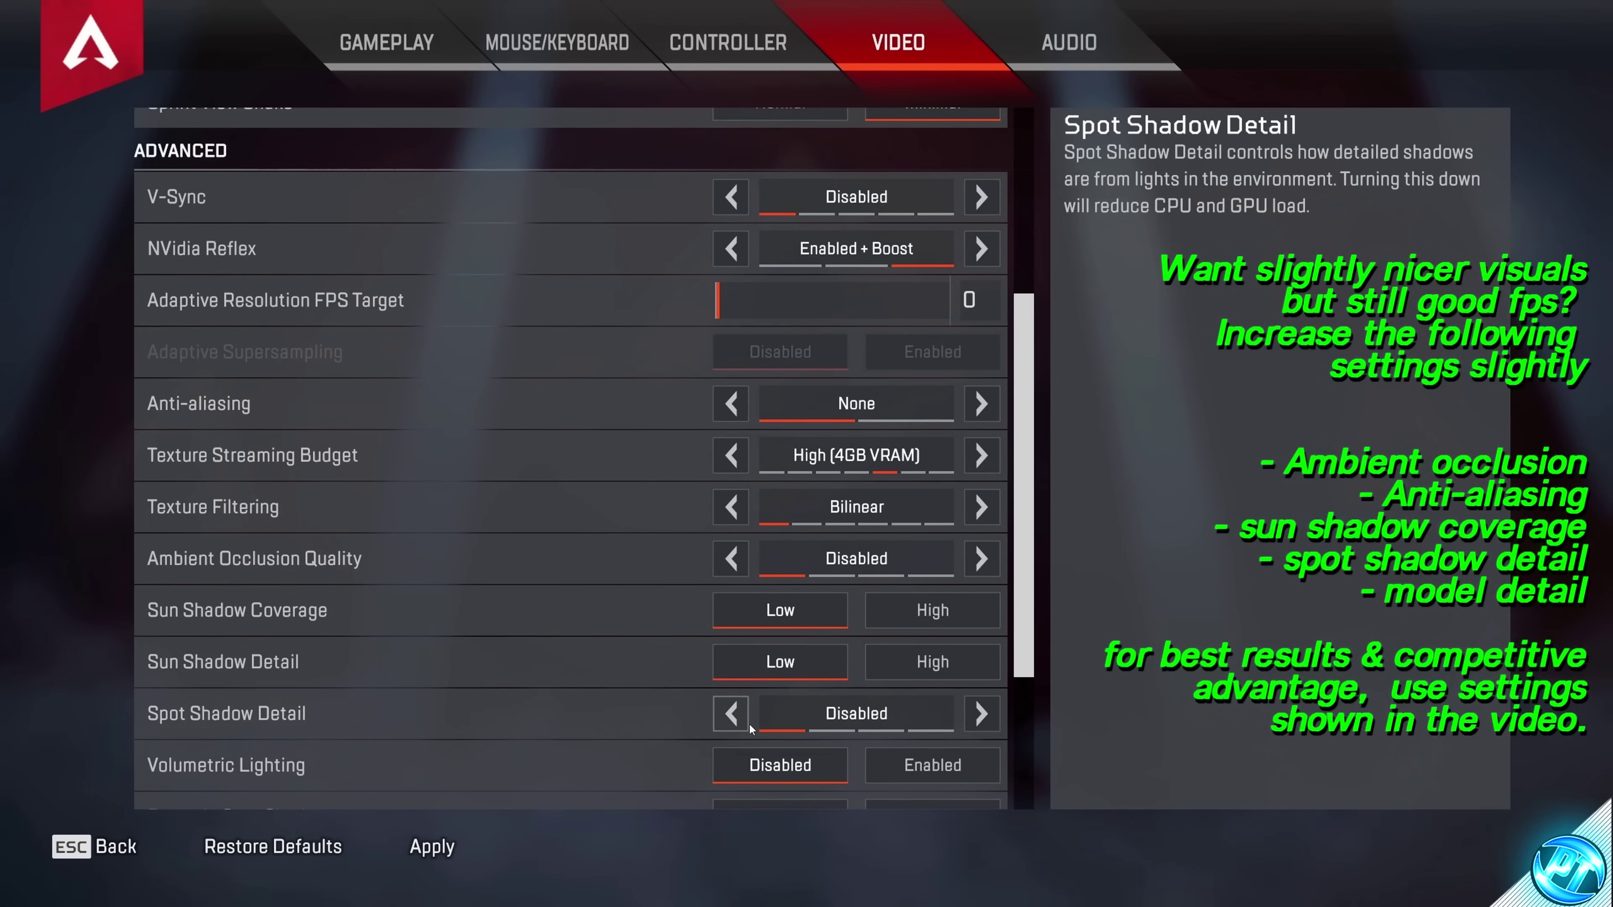
pyautogui.scroll(-2, 742, 721)
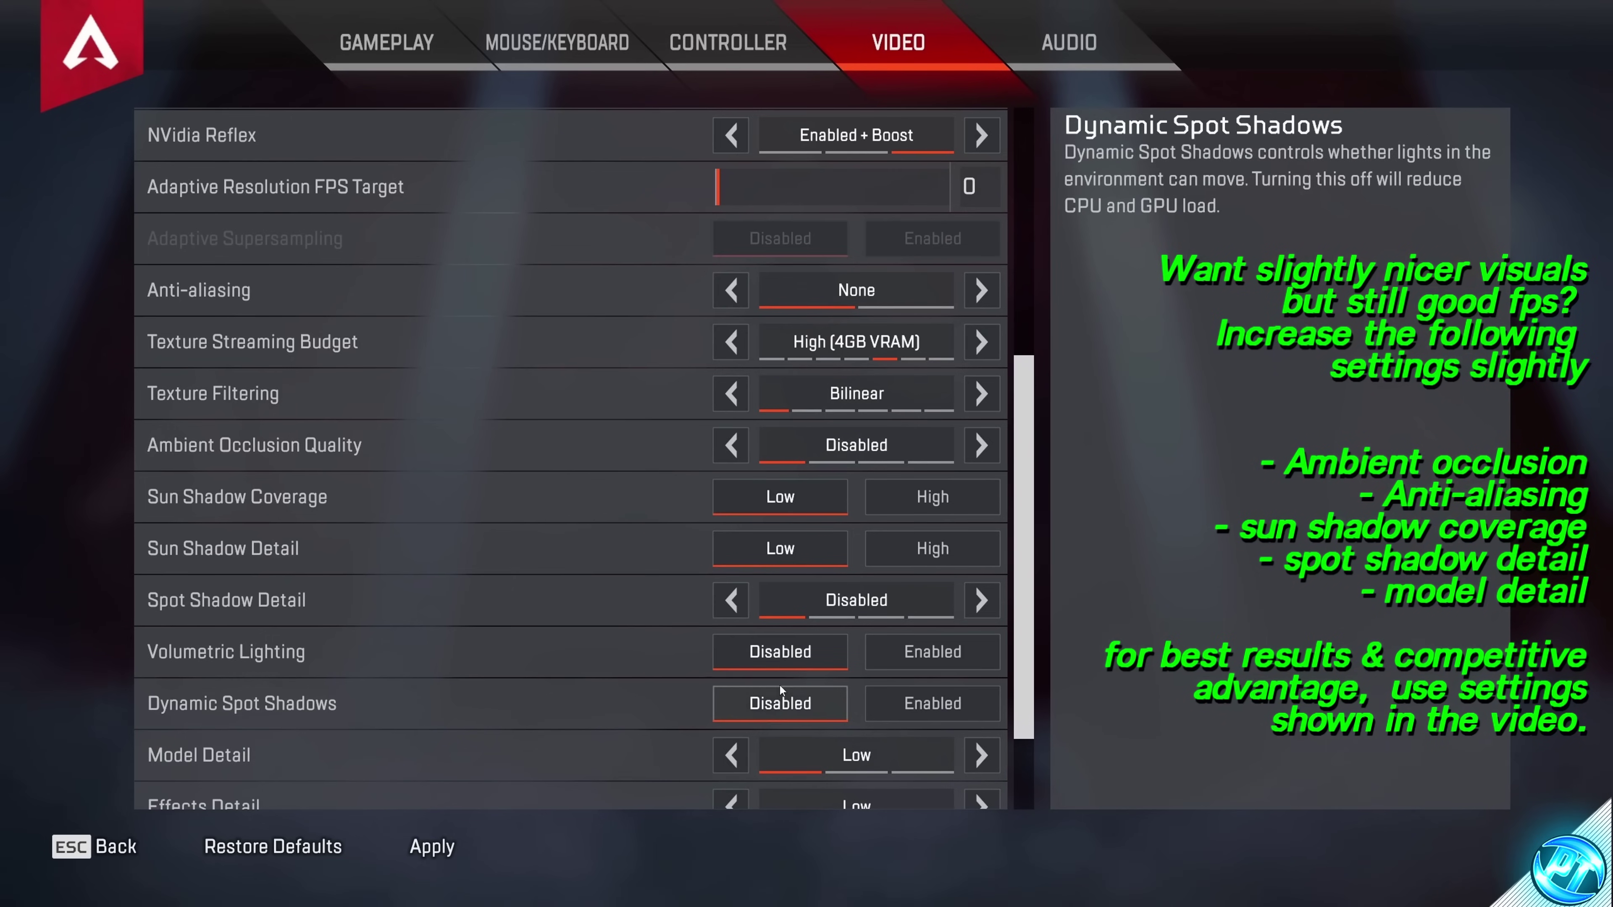
pyautogui.scroll(-2, 819, 700)
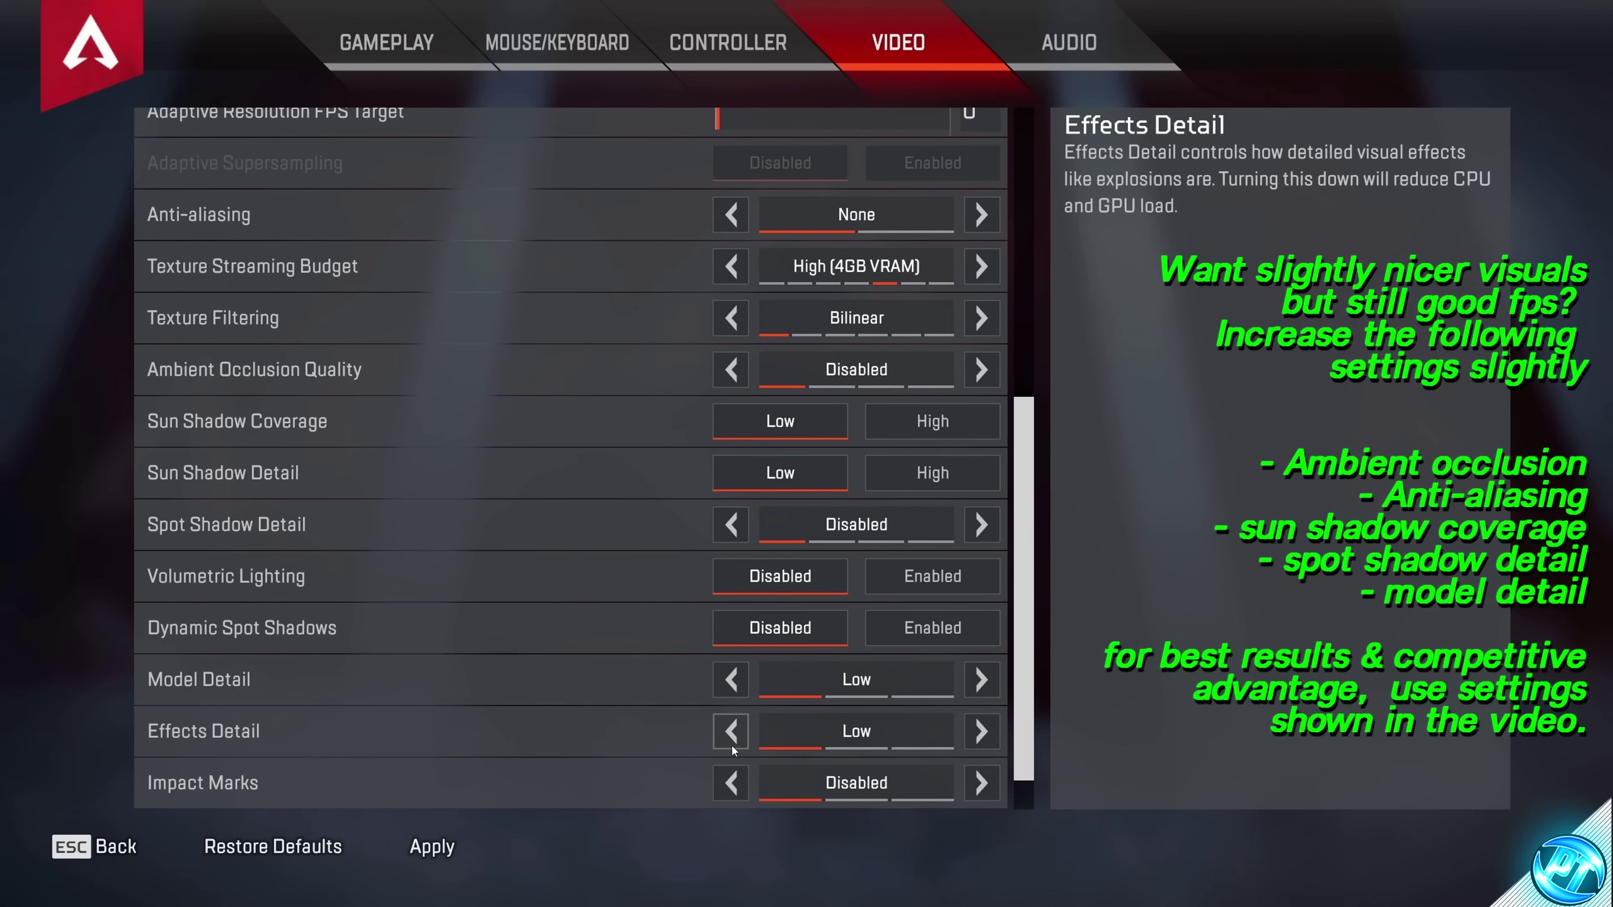
pyautogui.scroll(-1, 736, 746)
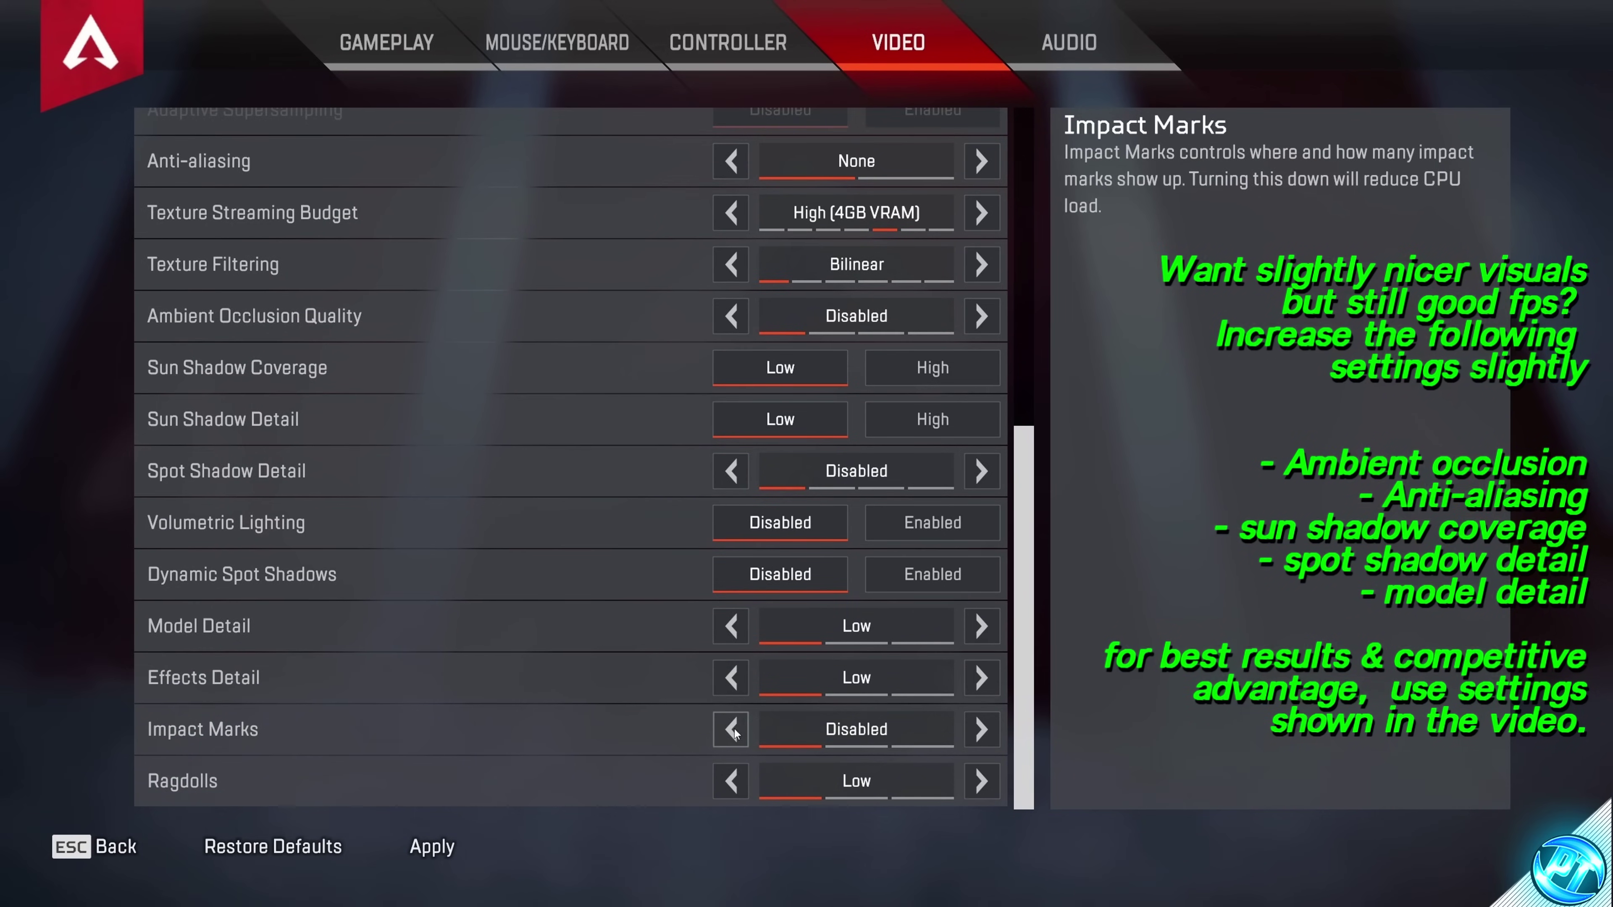
pyautogui.click(432, 846)
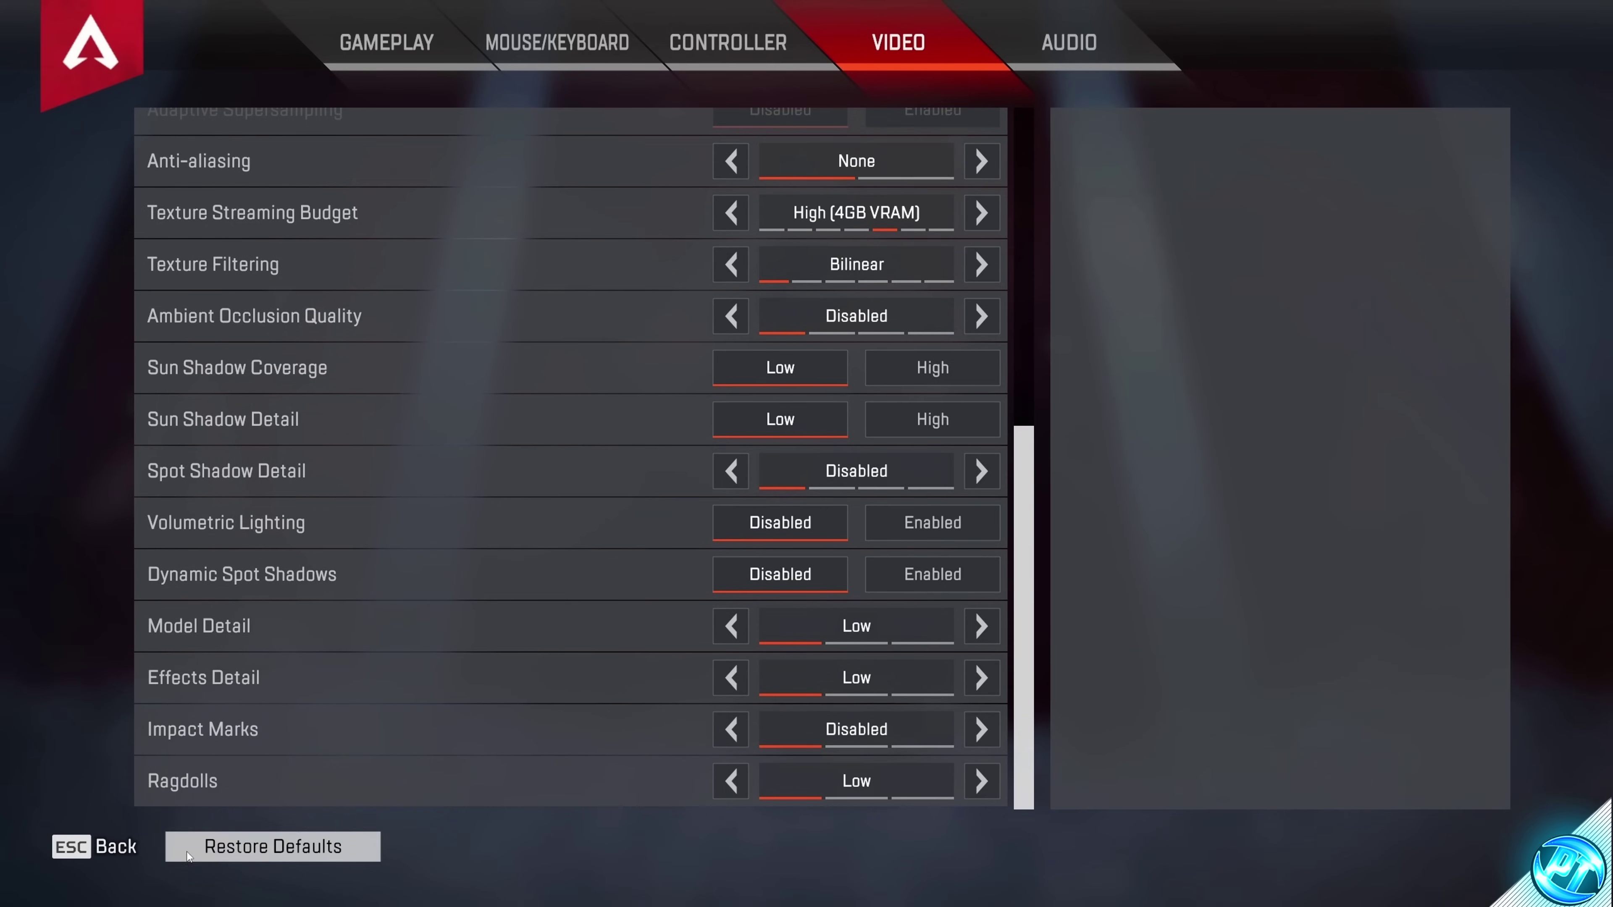
pyautogui.click(115, 847)
pyautogui.click(178, 826)
pyautogui.click(386, 132)
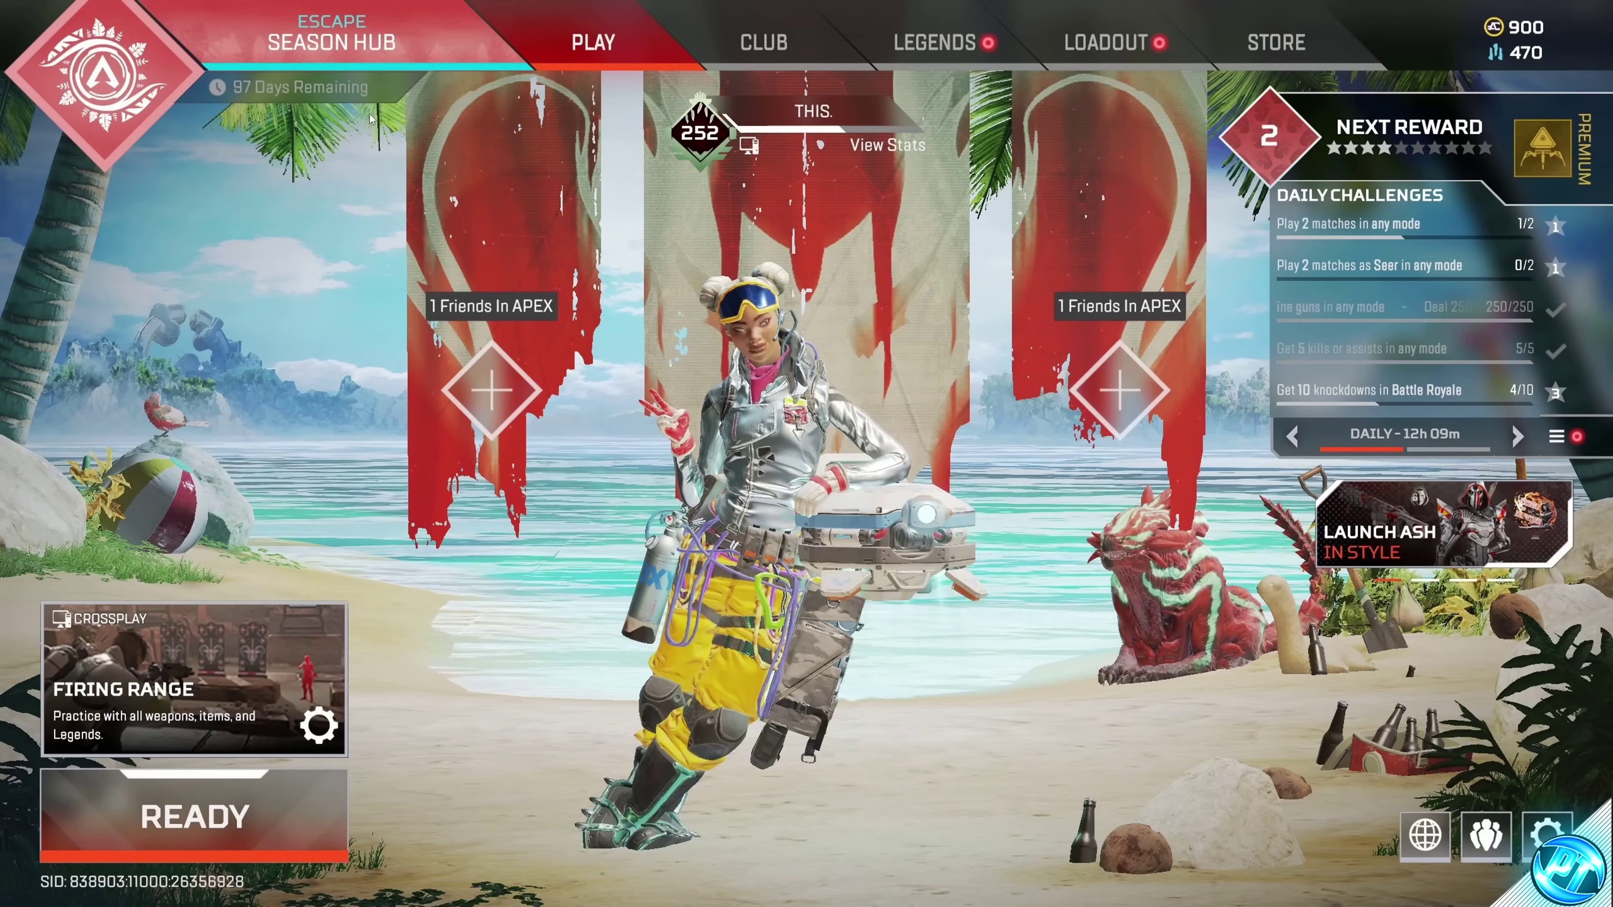
pyautogui.click(216, 825)
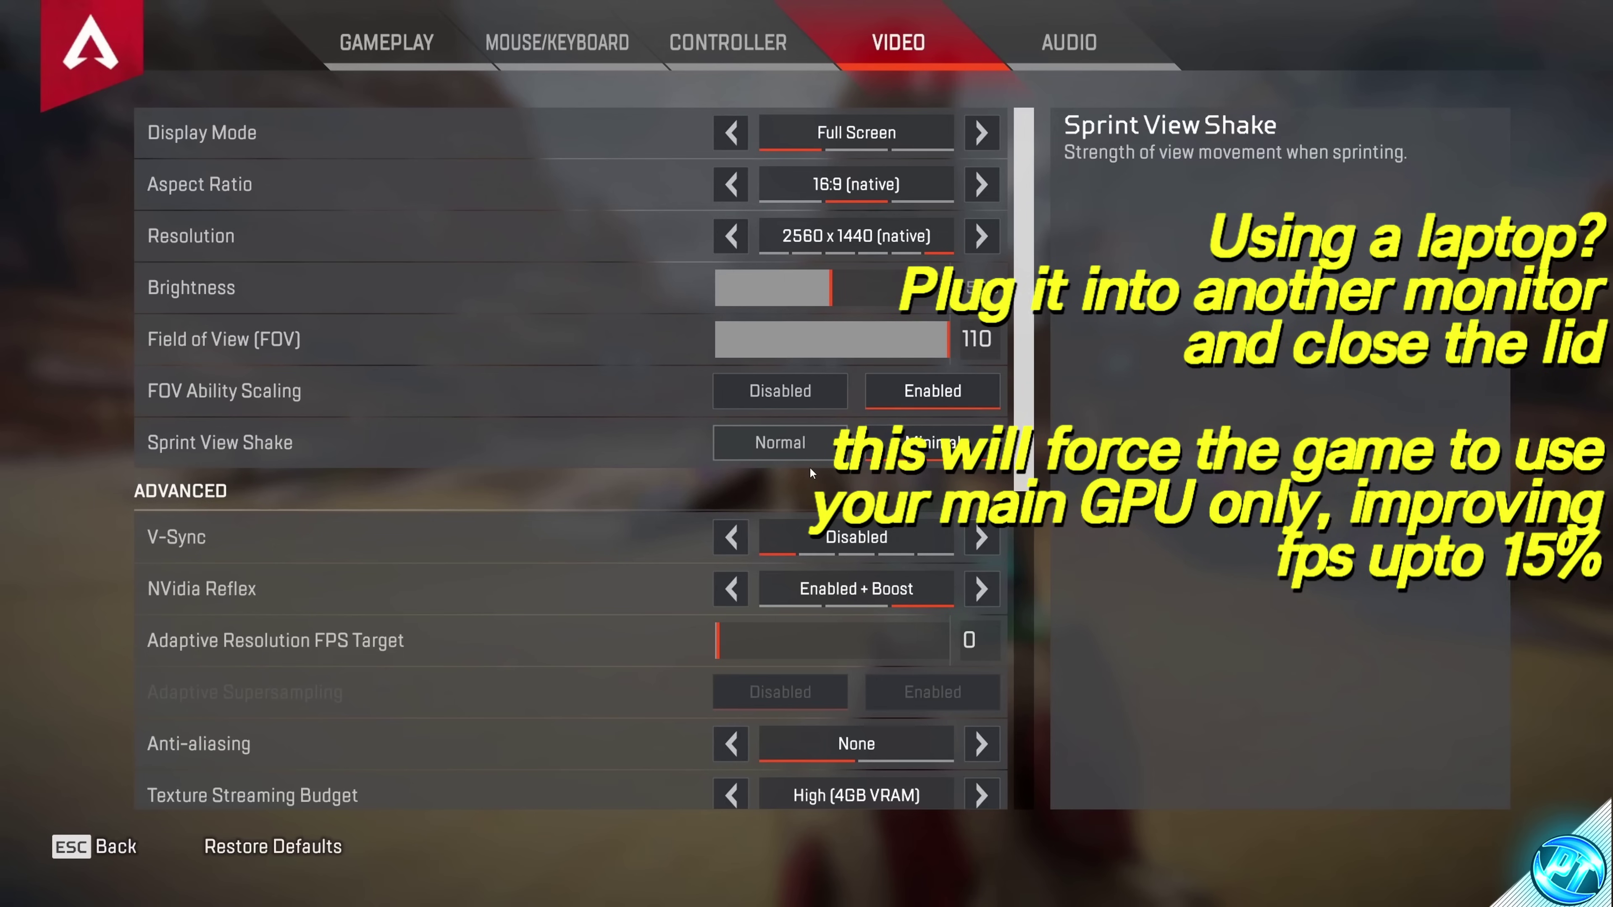
# Step: Lower the game Resolution to 1920 x 1080
pyautogui.click(731, 235)
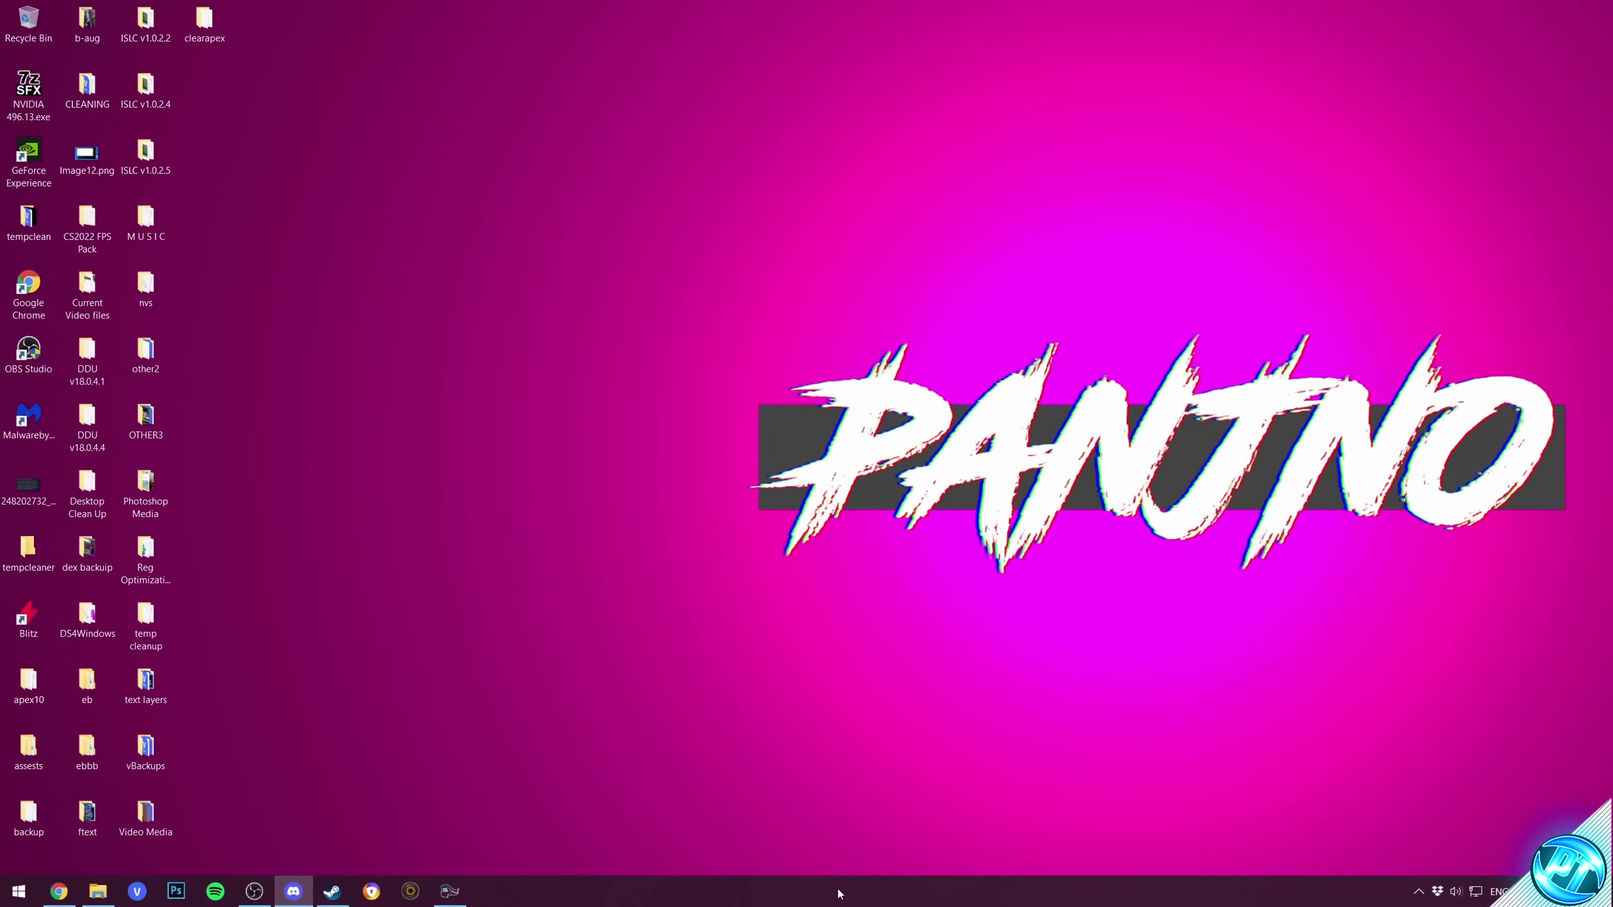
# Step: Open Task Manager from the taskbar and view GPU 0 usage on the Performance tab
pyautogui.rightClick(839, 894)
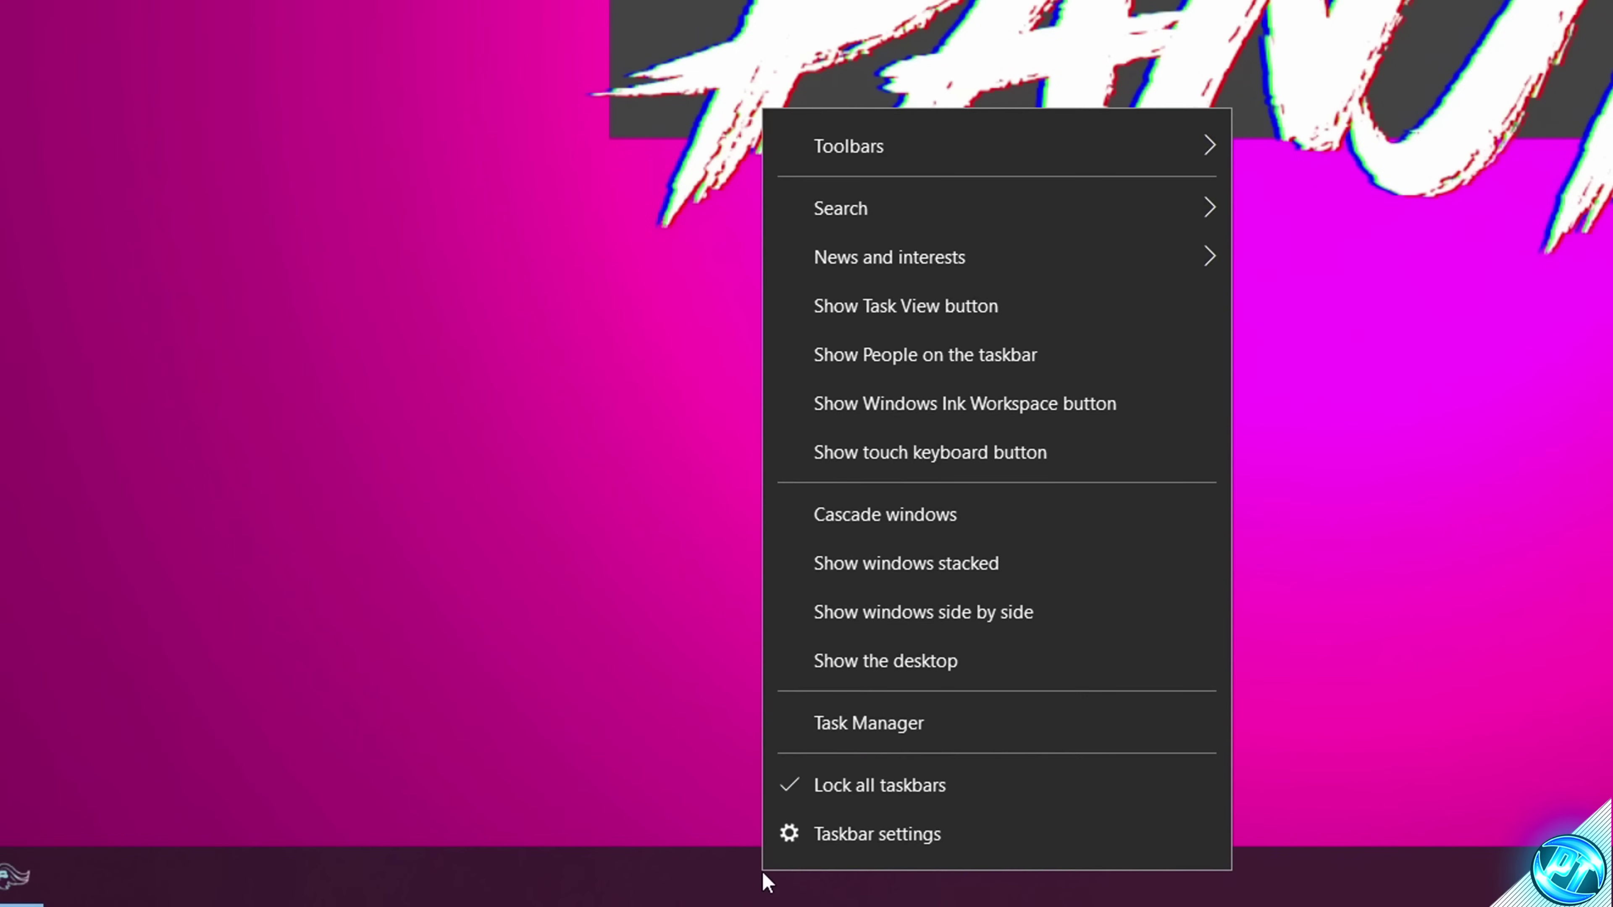
pyautogui.click(892, 805)
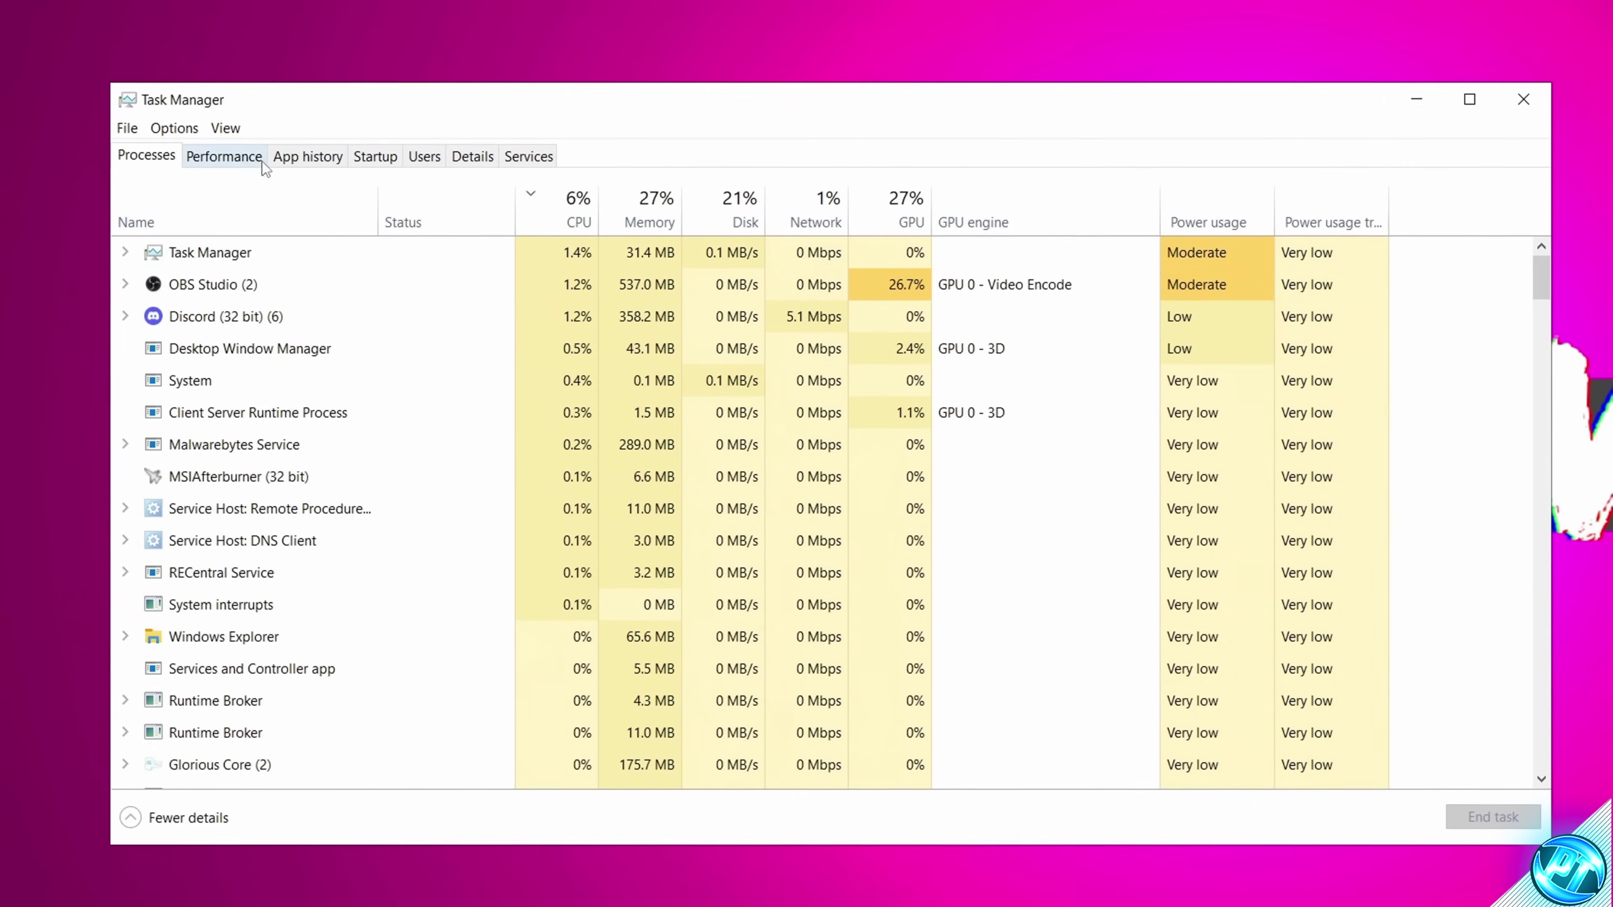
pyautogui.click(254, 158)
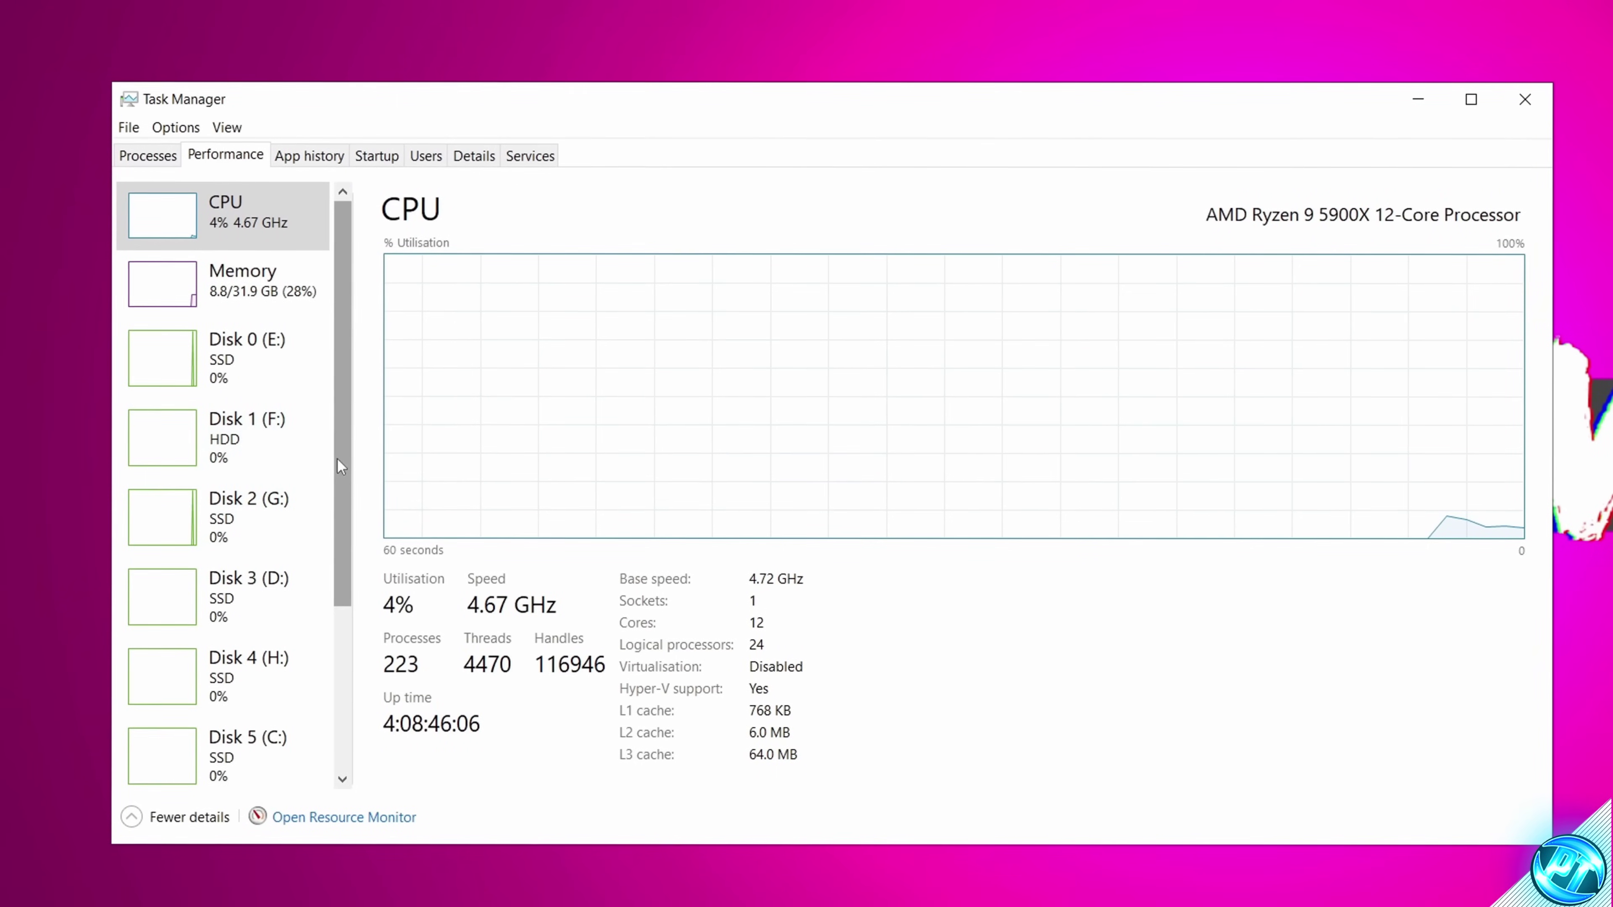
pyautogui.moveTo(336, 457); pyautogui.dragTo(375, 648)
pyautogui.click(270, 750)
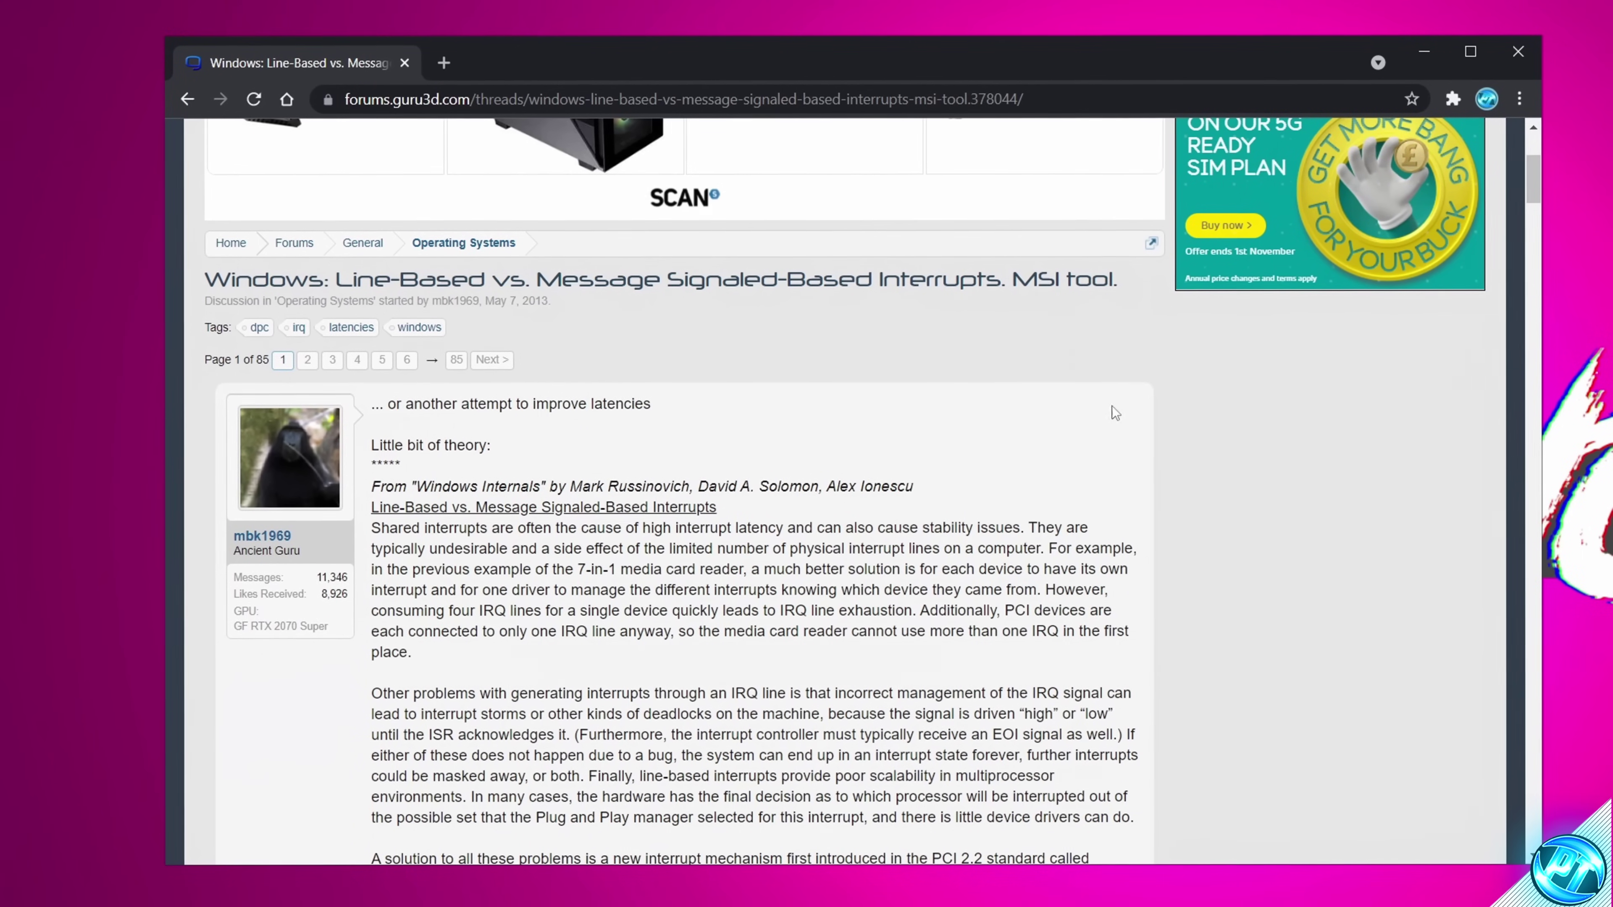
# Step: Follow the MSI utility v3 MediaFire link and download MSI_util_v3.zip
pyautogui.scroll(-15, 1055, 349)
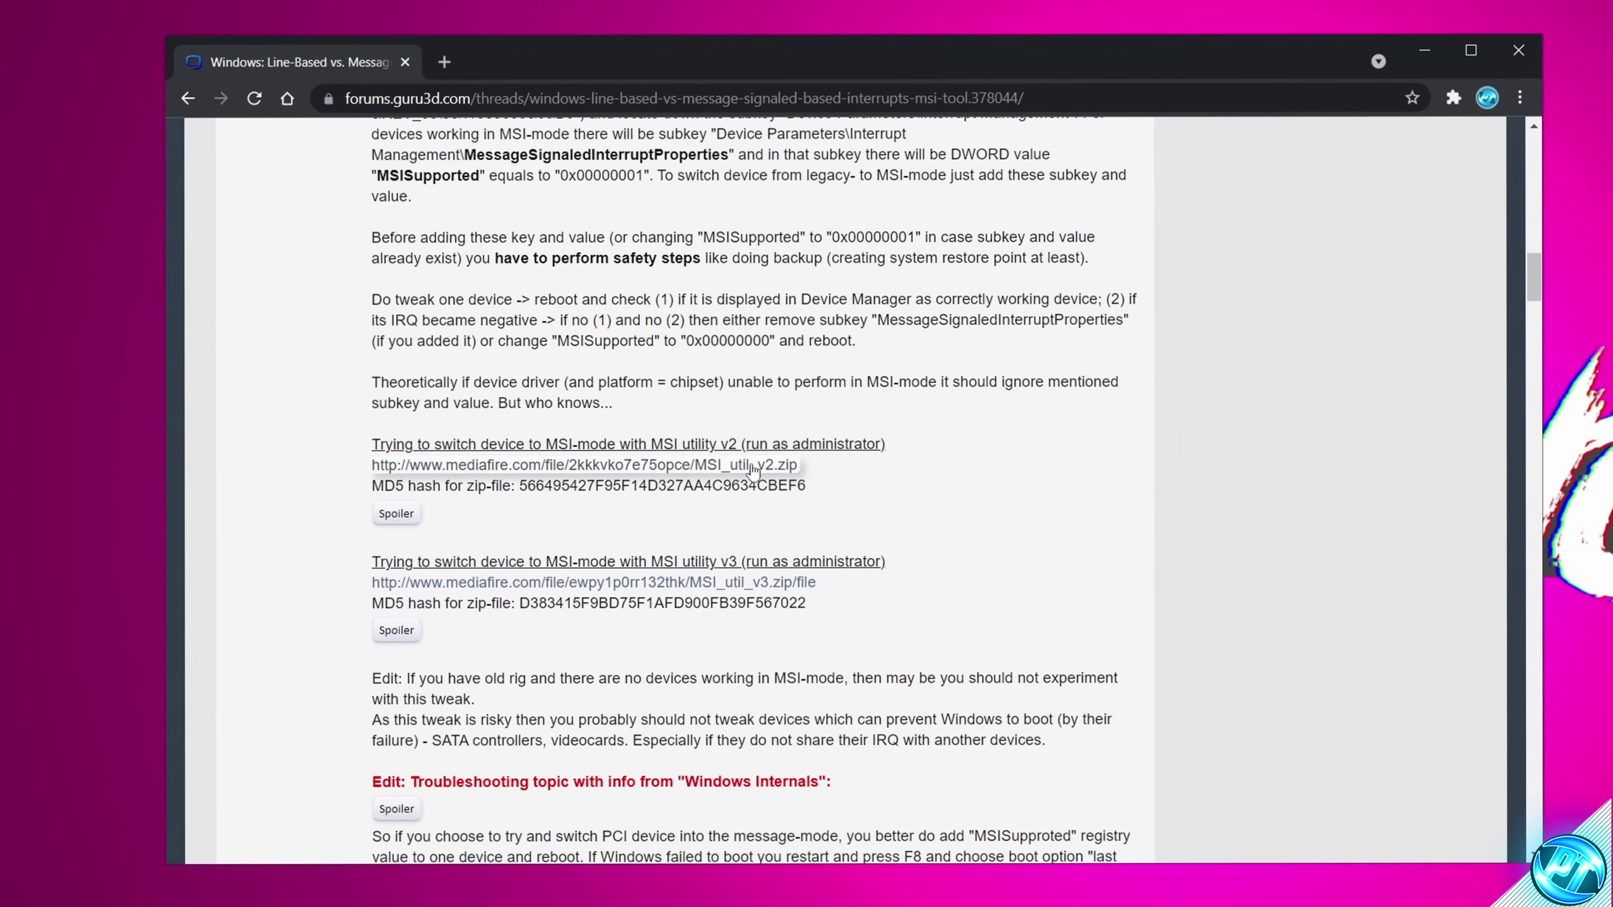
pyautogui.click(584, 583)
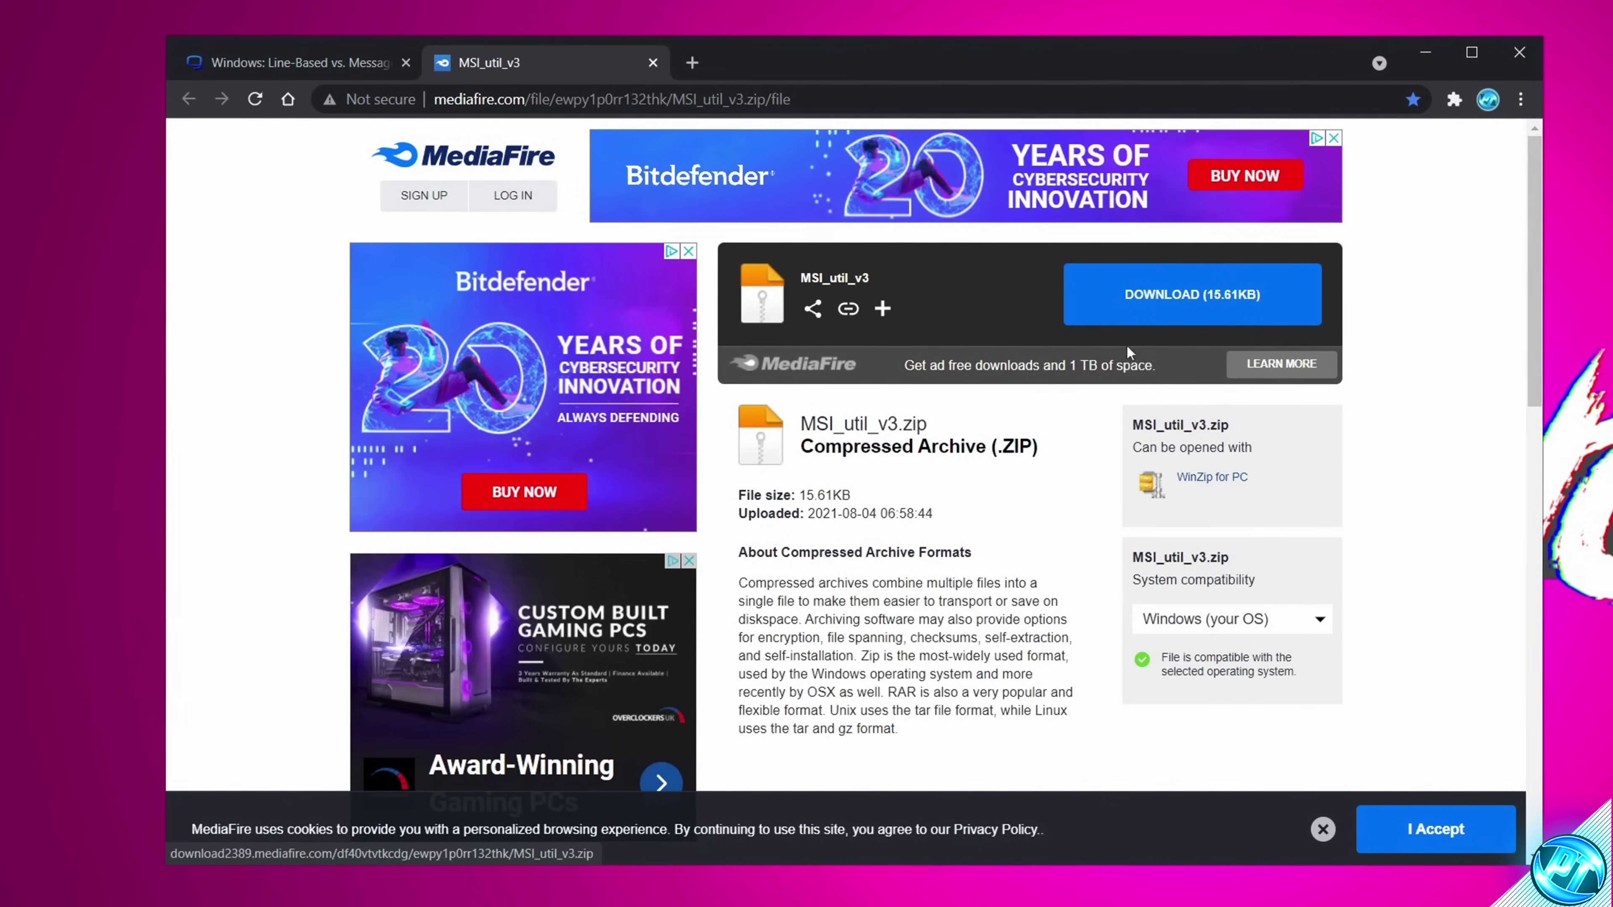
pyautogui.click(1160, 311)
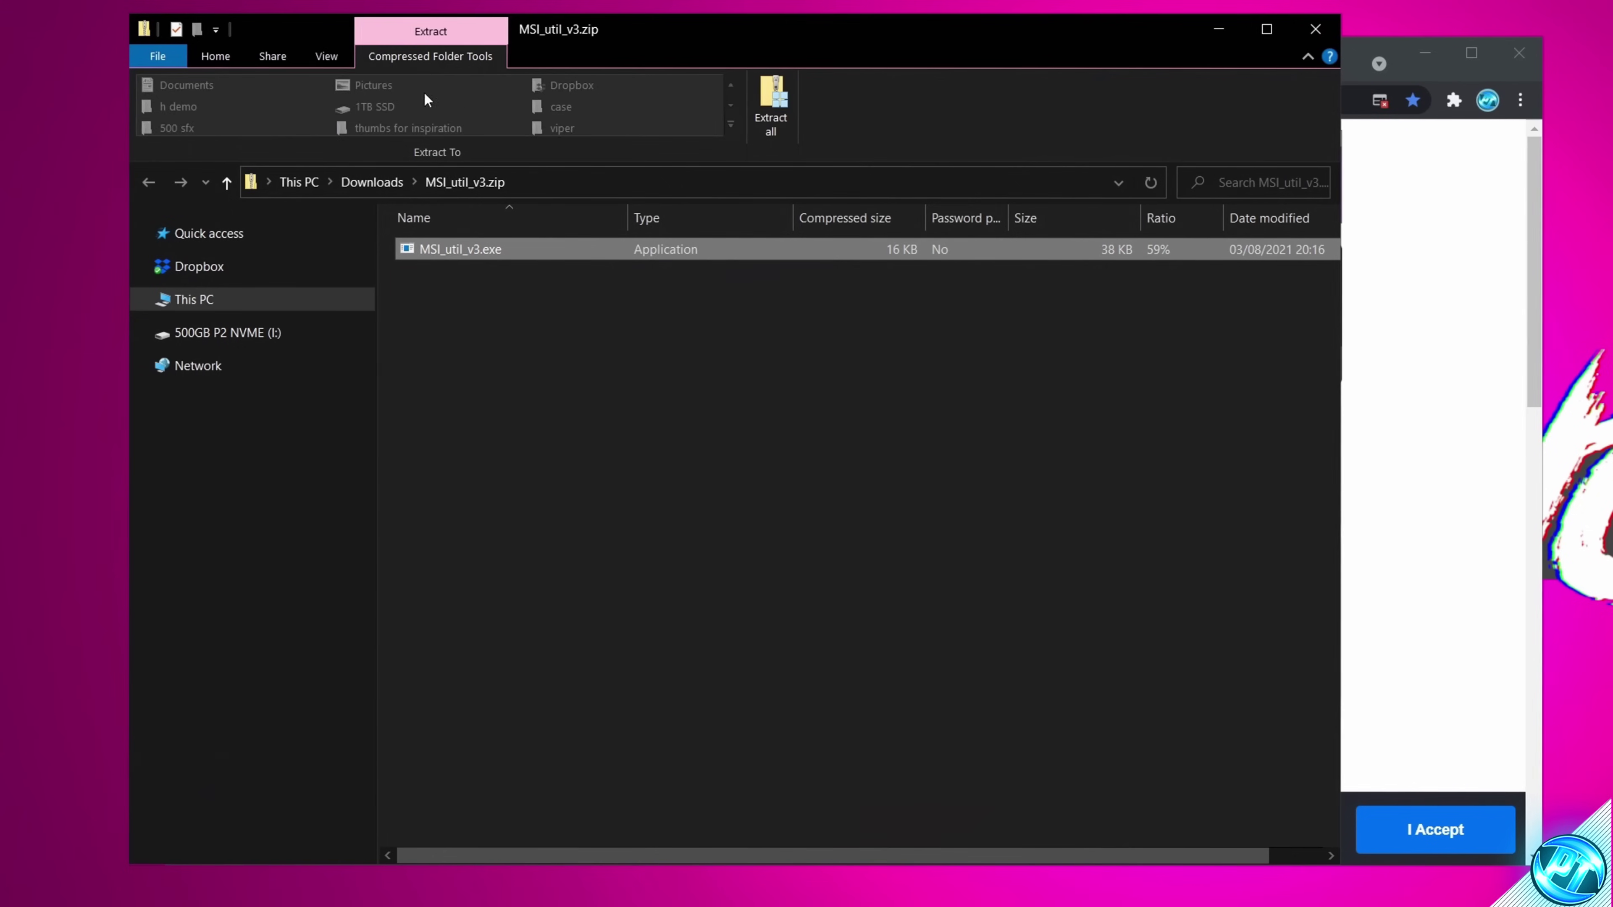
# Step: Copy MSI_util_v3.exe from the archive to the desktop and run it as administrator
pyautogui.moveTo(460, 249); pyautogui.dragTo(204, 89)
pyautogui.click(1315, 29)
pyautogui.rightClick(218, 84)
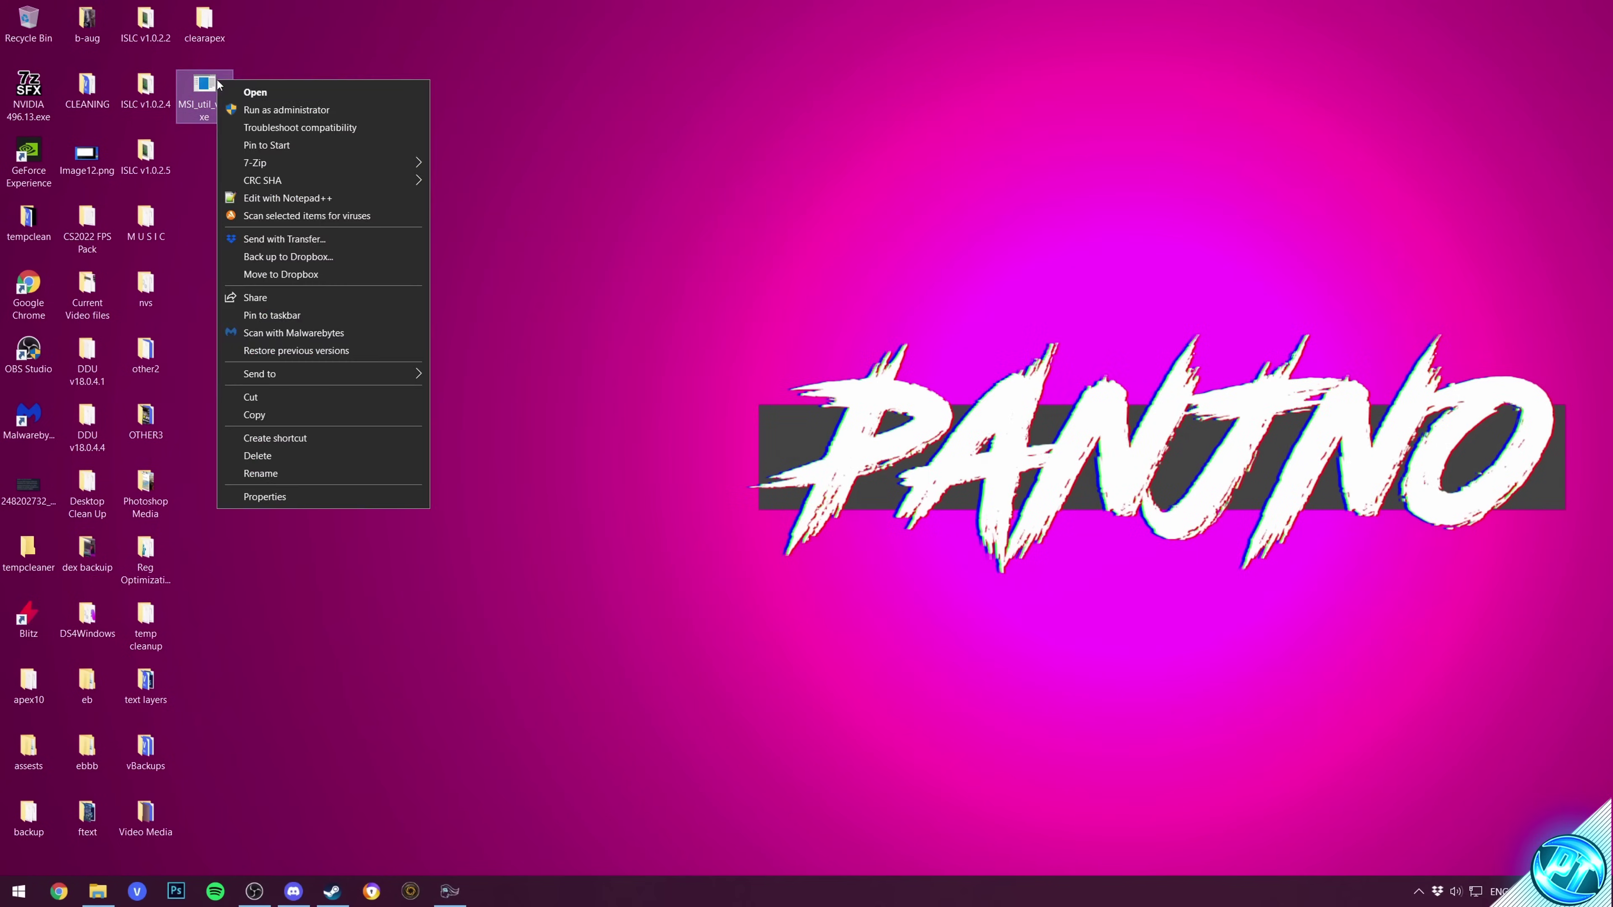
pyautogui.click(267, 110)
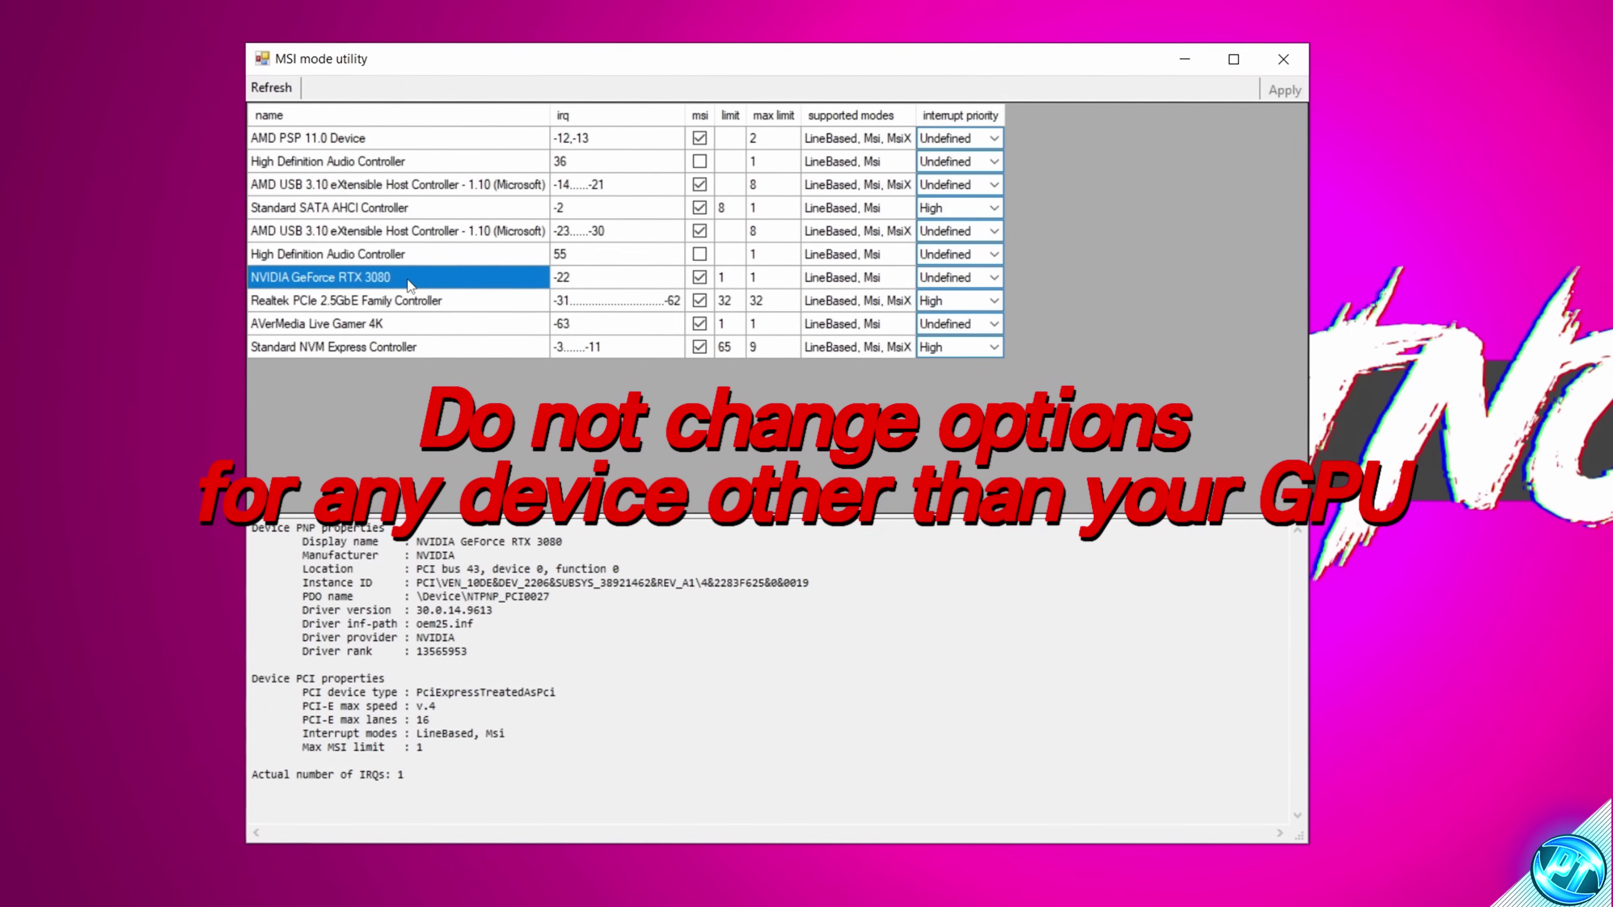
# Step: Enable MSI mode for the GeForce RTX 3080 with High interrupt priority and apply it
pyautogui.click(699, 278)
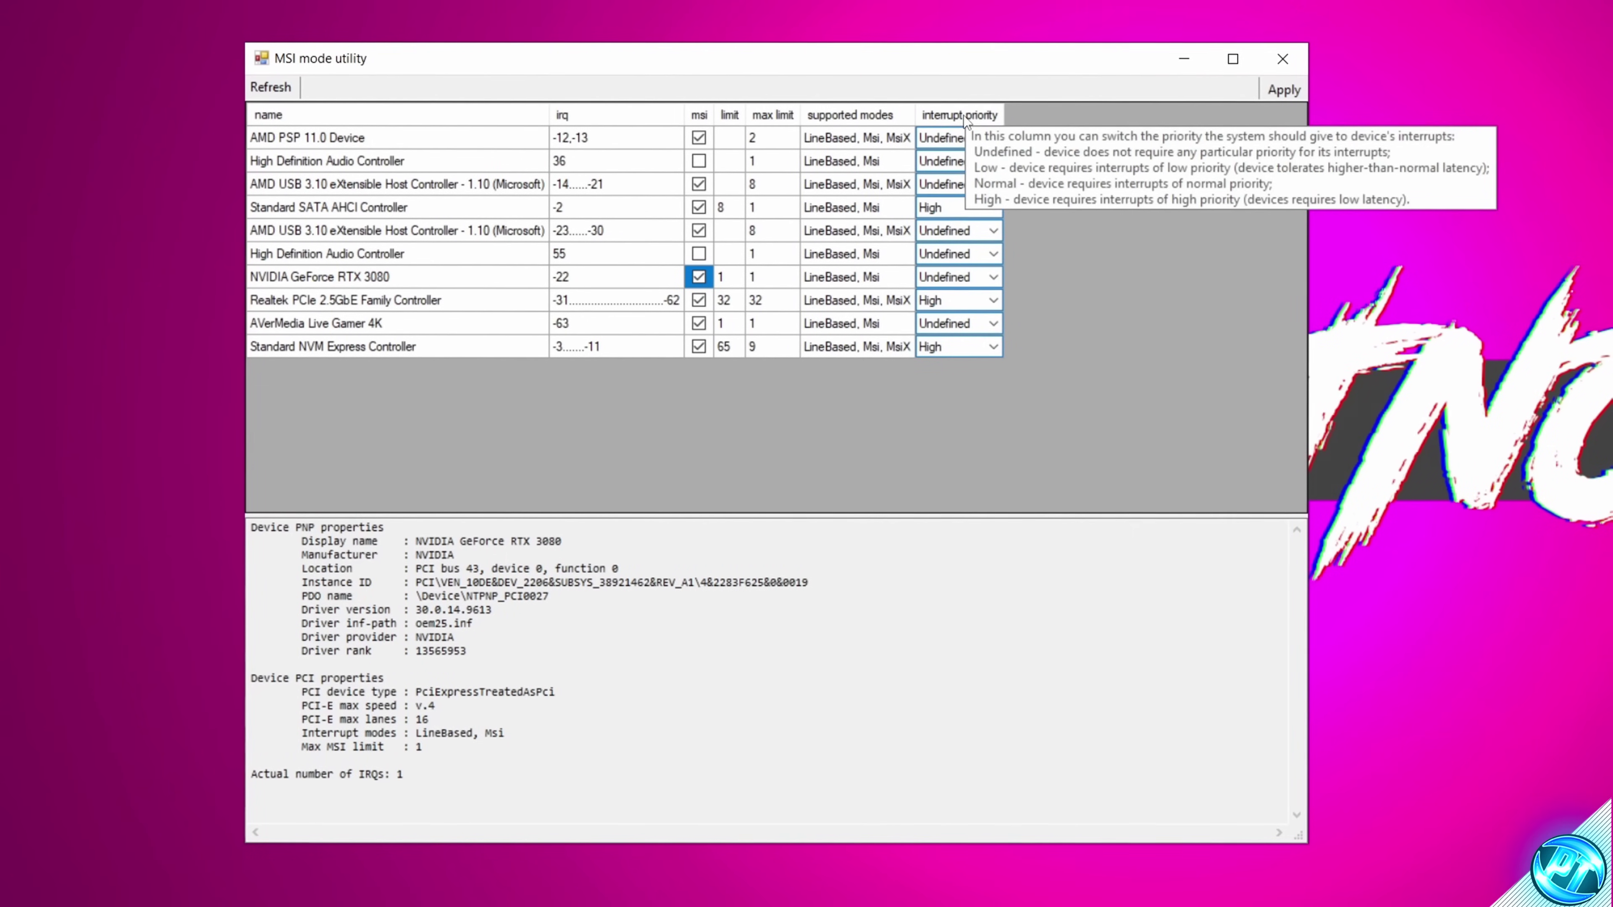
pyautogui.click(994, 279)
pyautogui.click(946, 344)
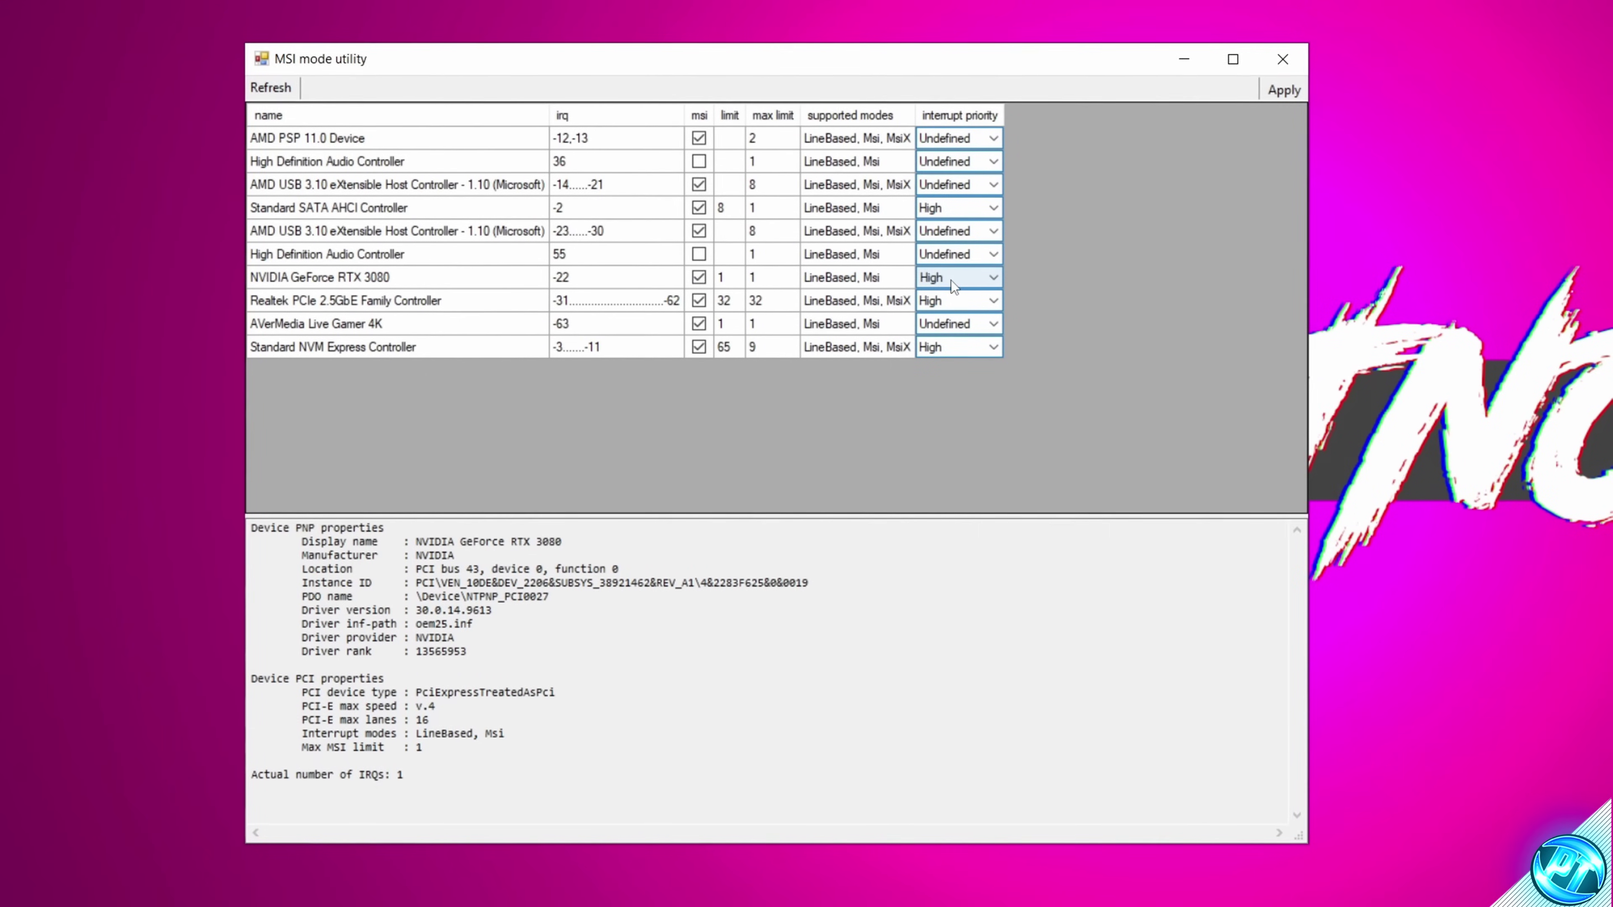
pyautogui.click(1276, 89)
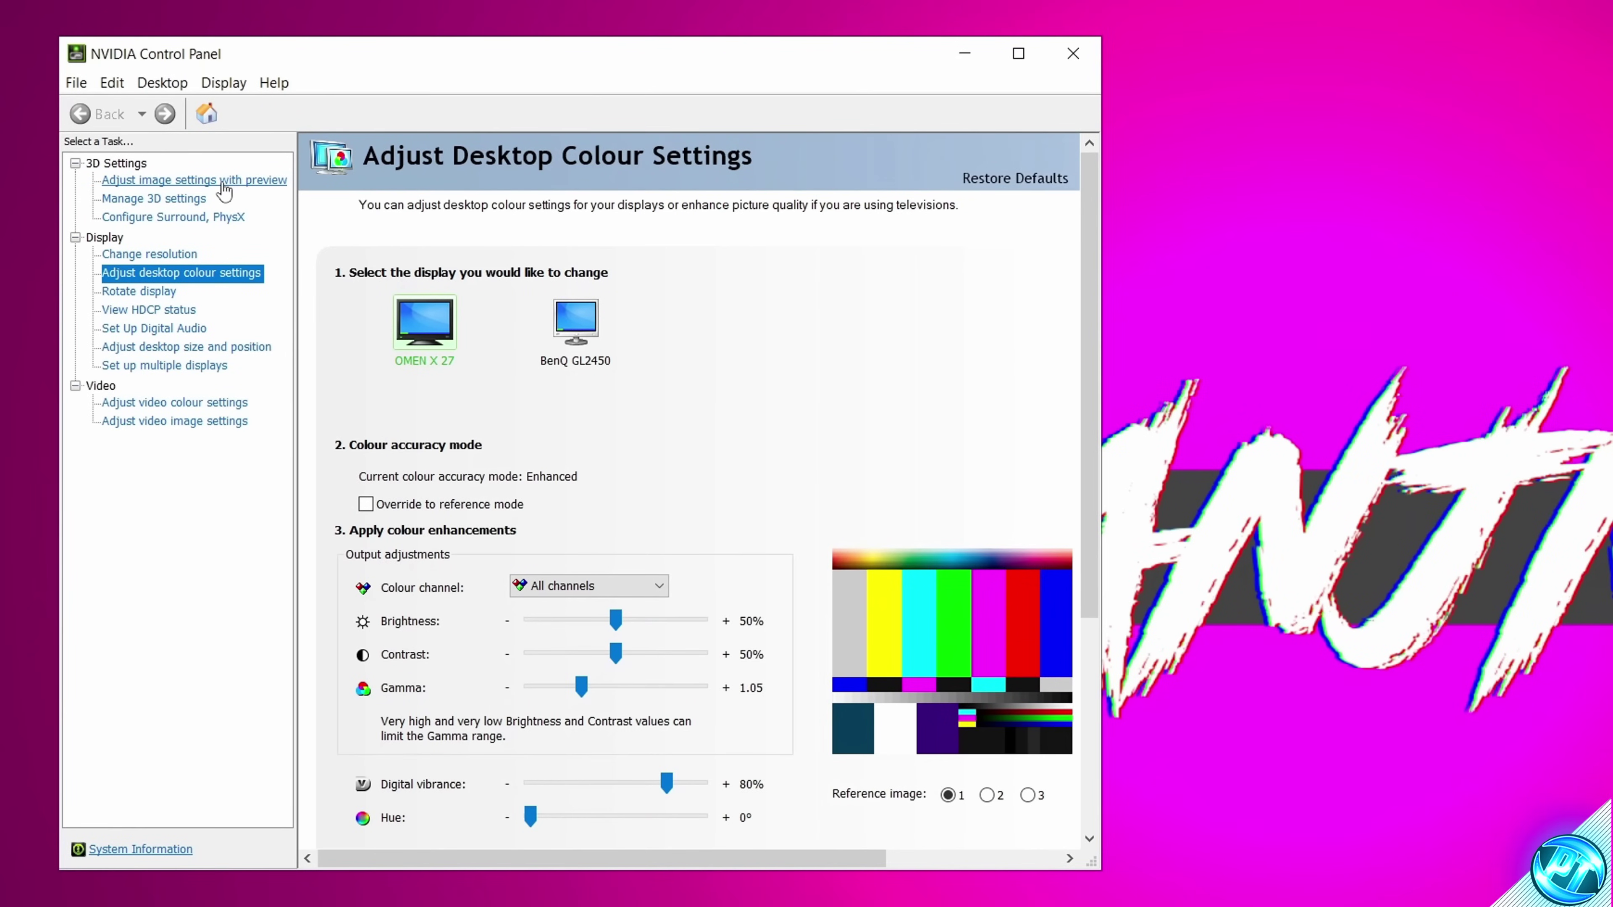
# Step: Apply 'Use the advanced 3D image settings', then go to Manage 3D settings
pyautogui.click(222, 181)
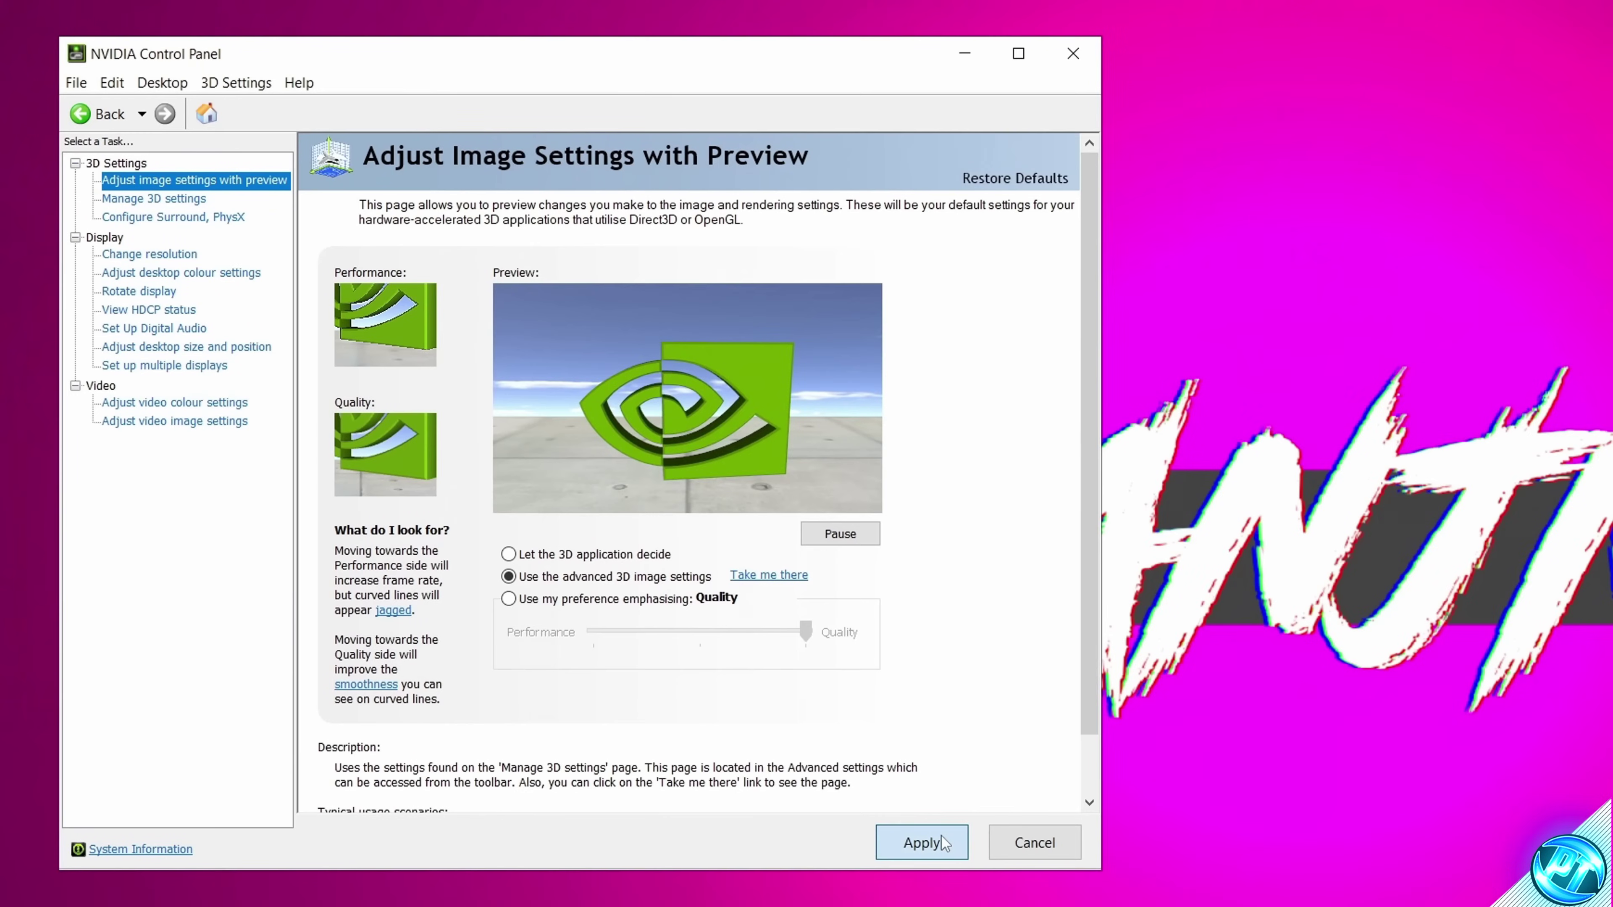
pyautogui.click(941, 835)
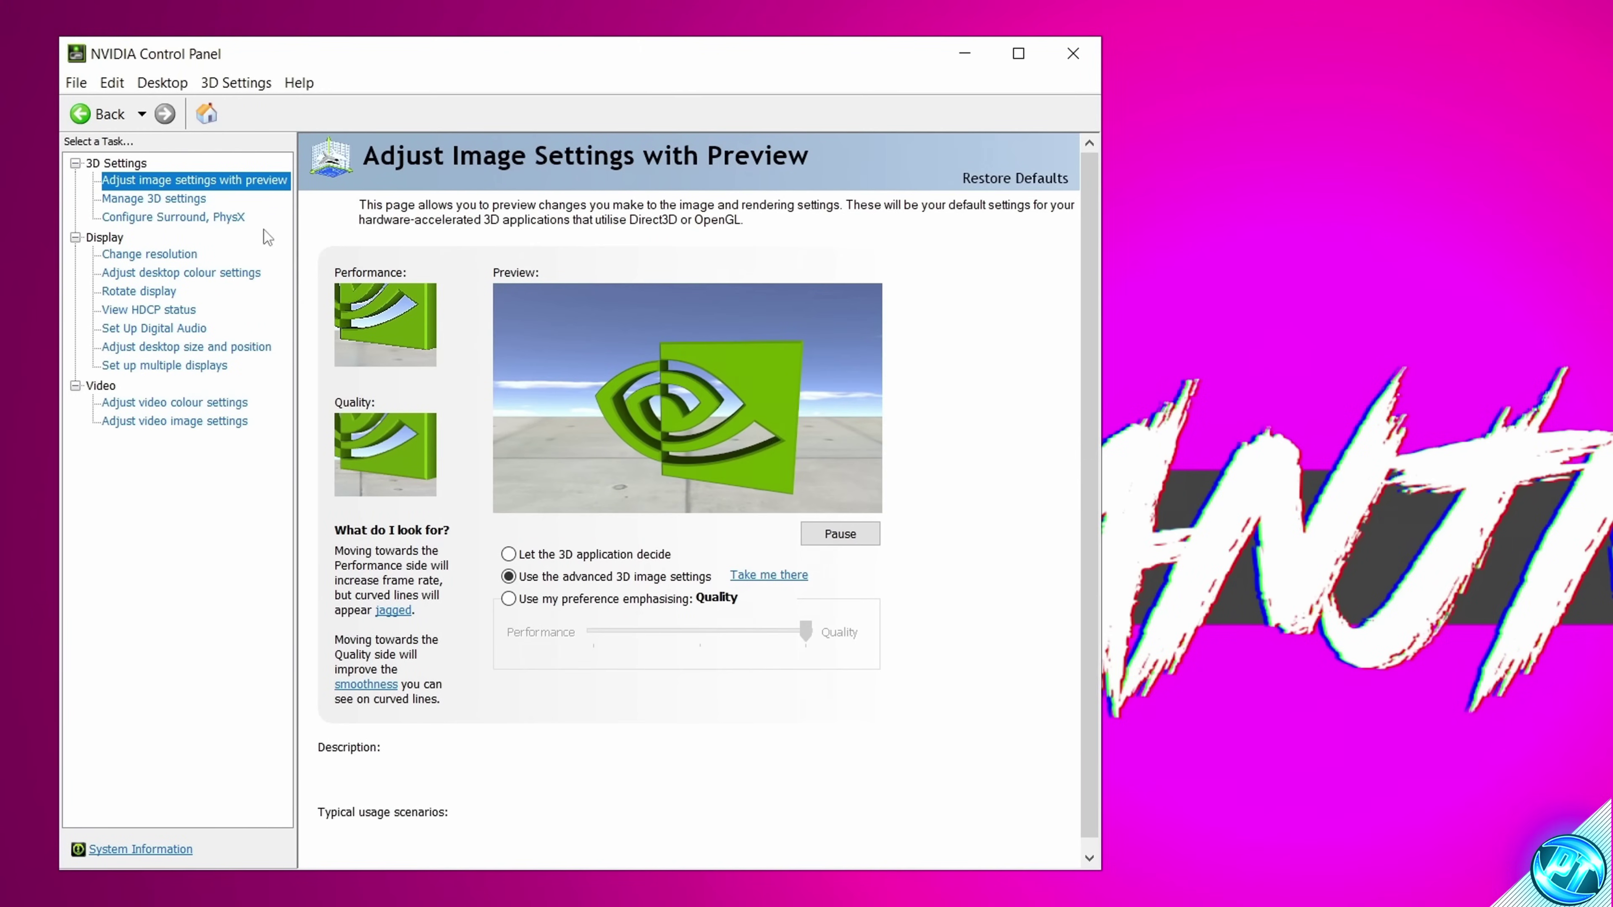
pyautogui.click(185, 203)
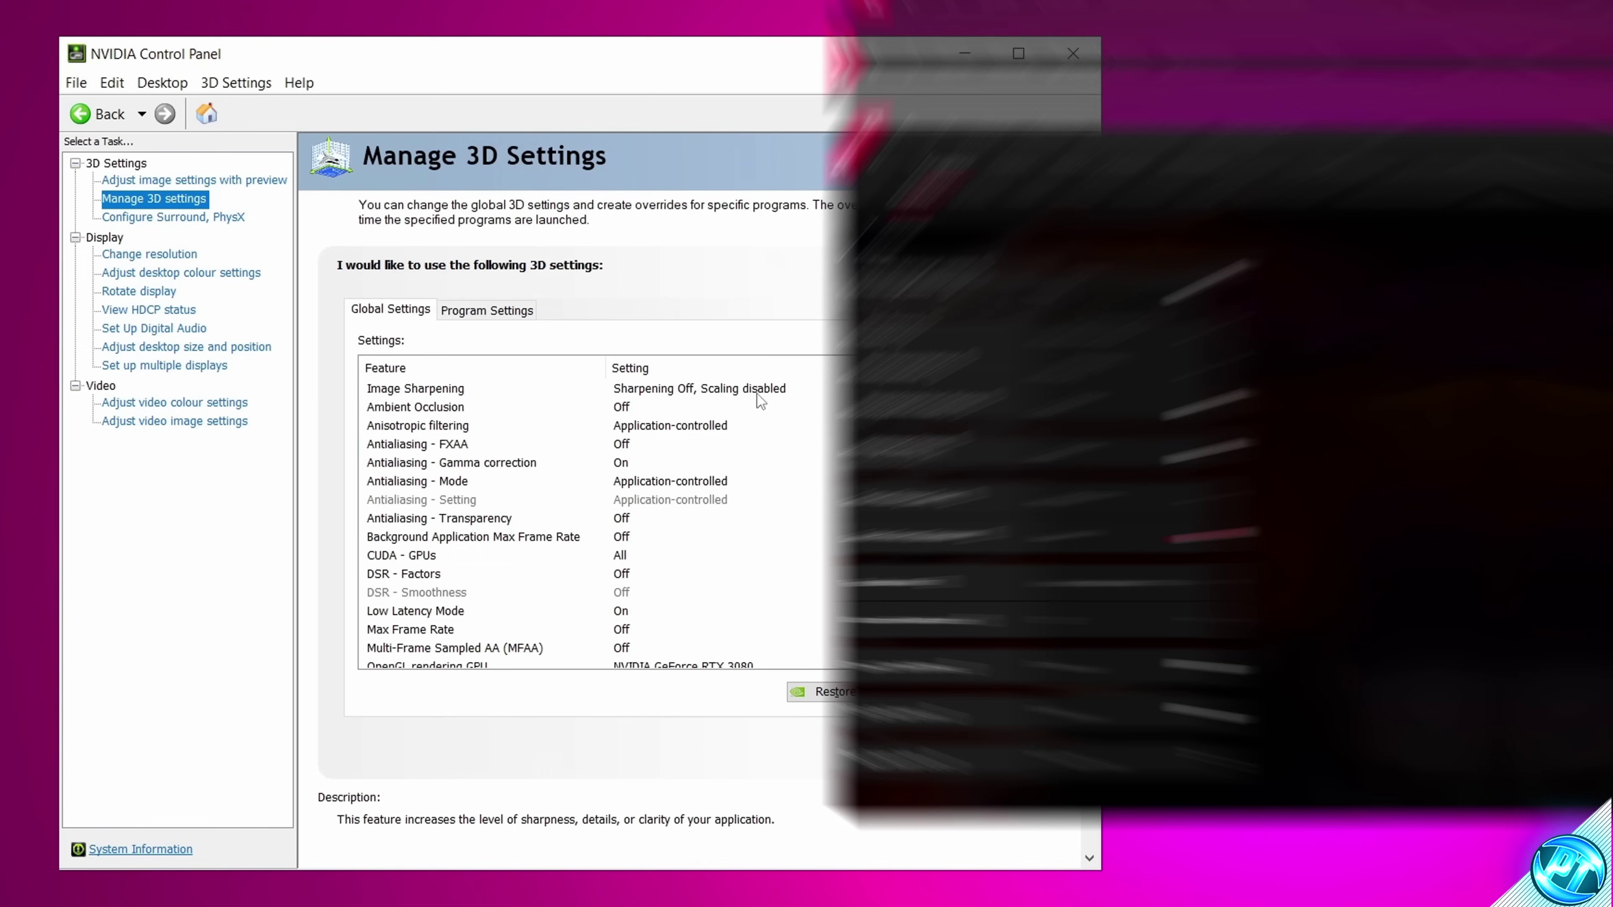
# Step: Set the global Low Latency Mode to Ultra
pyautogui.scroll(-2, 704, 376)
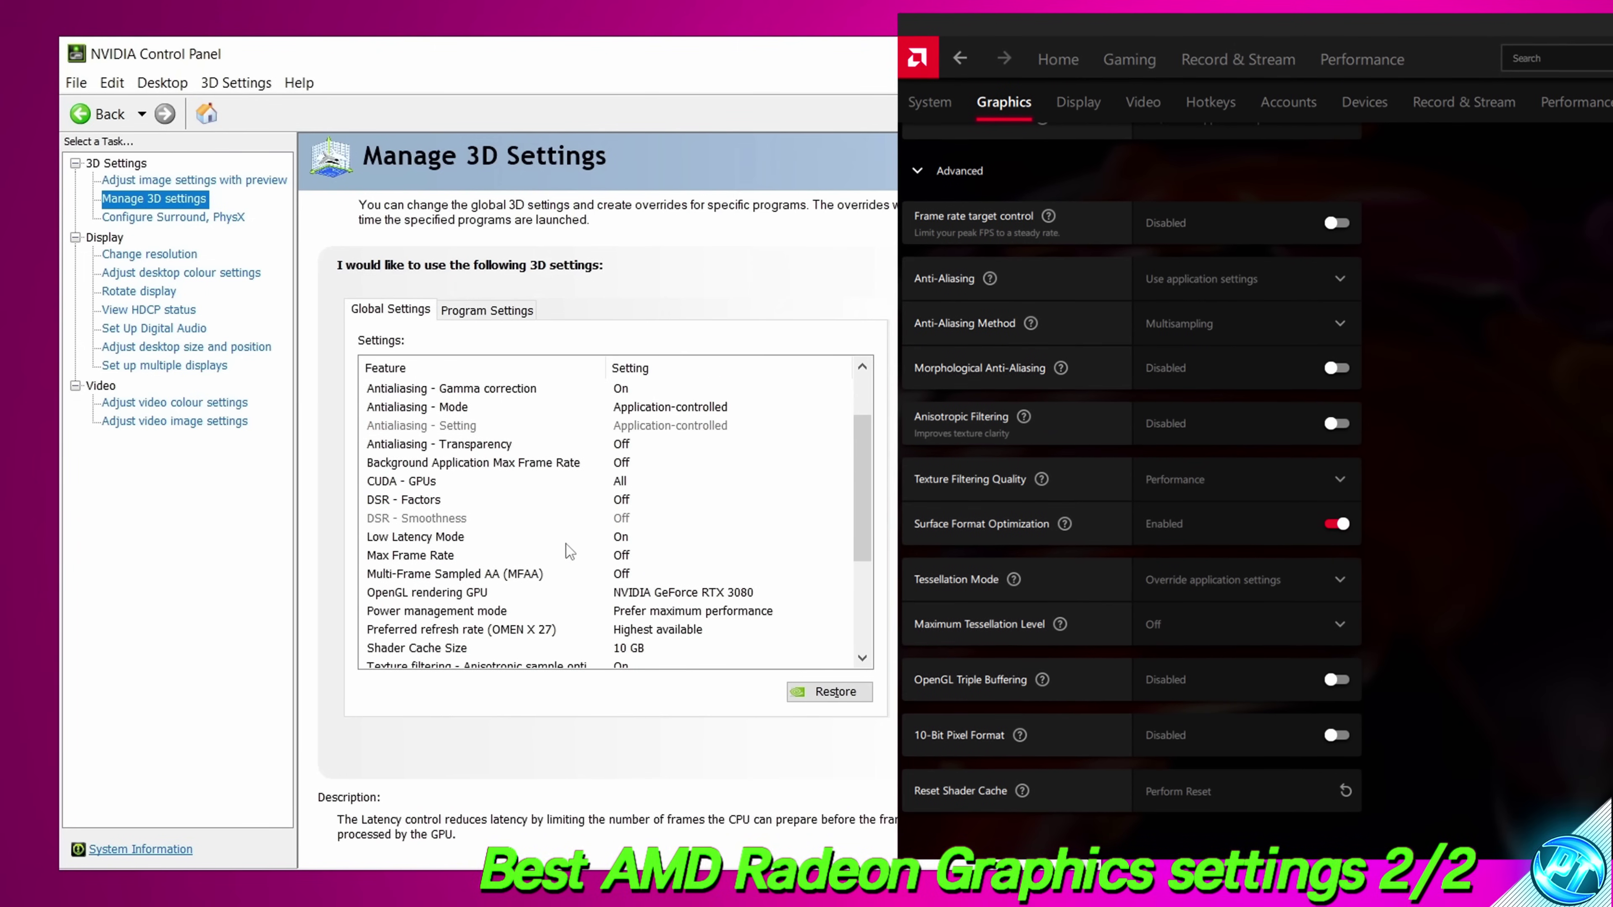
pyautogui.click(635, 537)
pyautogui.click(640, 534)
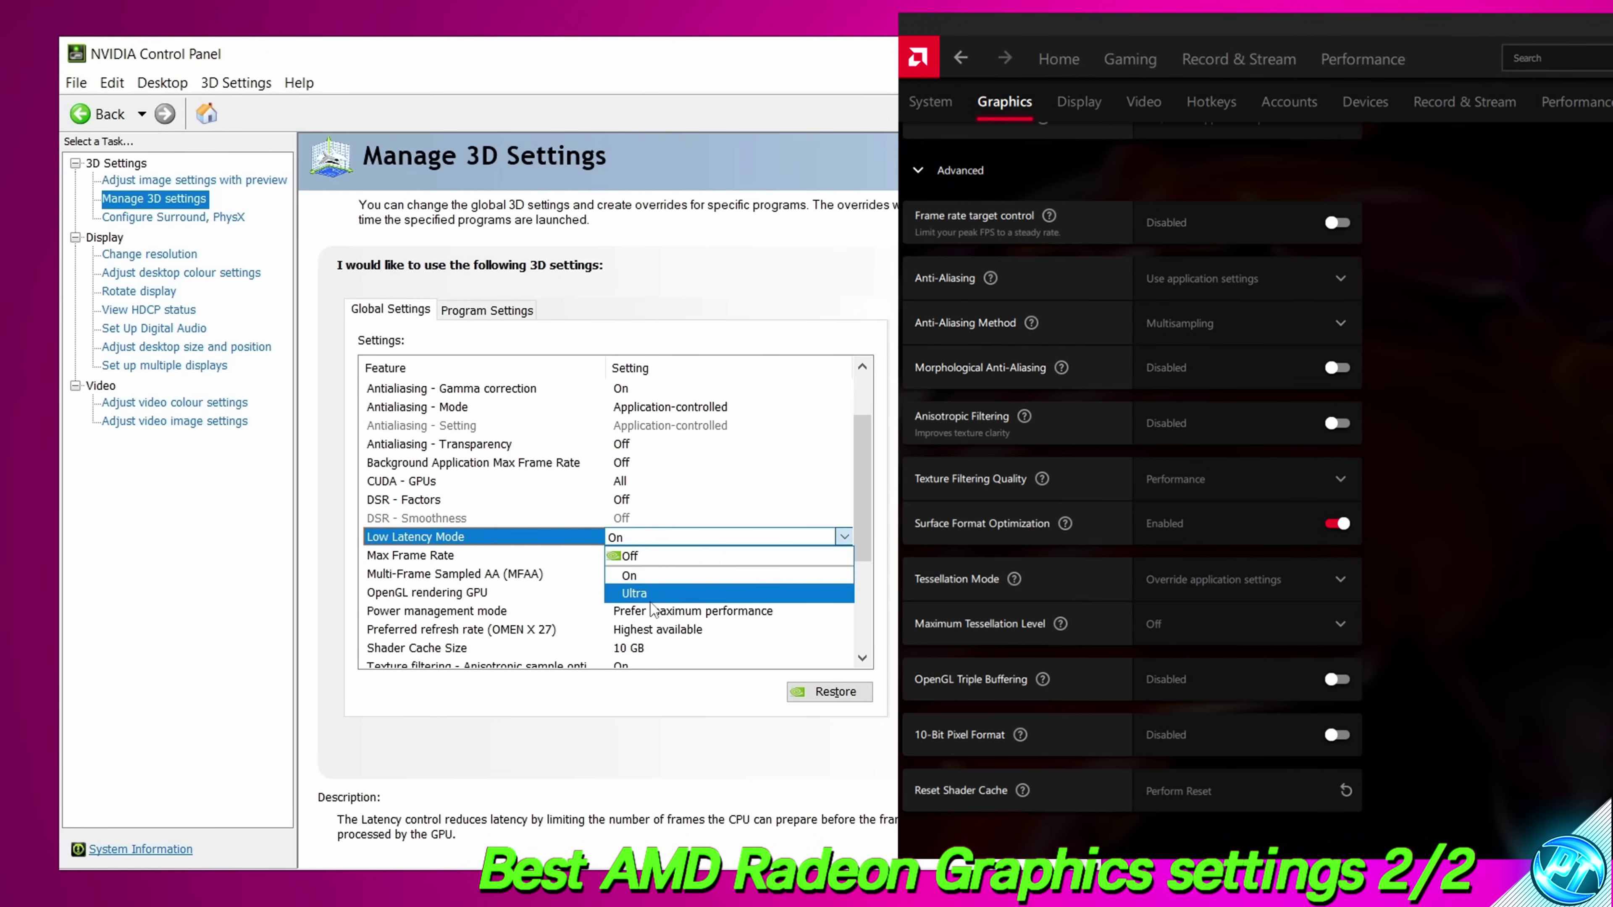
pyautogui.click(641, 595)
# Step: Confirm the OpenGL rendering GPU is the NVIDIA GeForce RTX 3080
pyautogui.scroll(2, 692, 527)
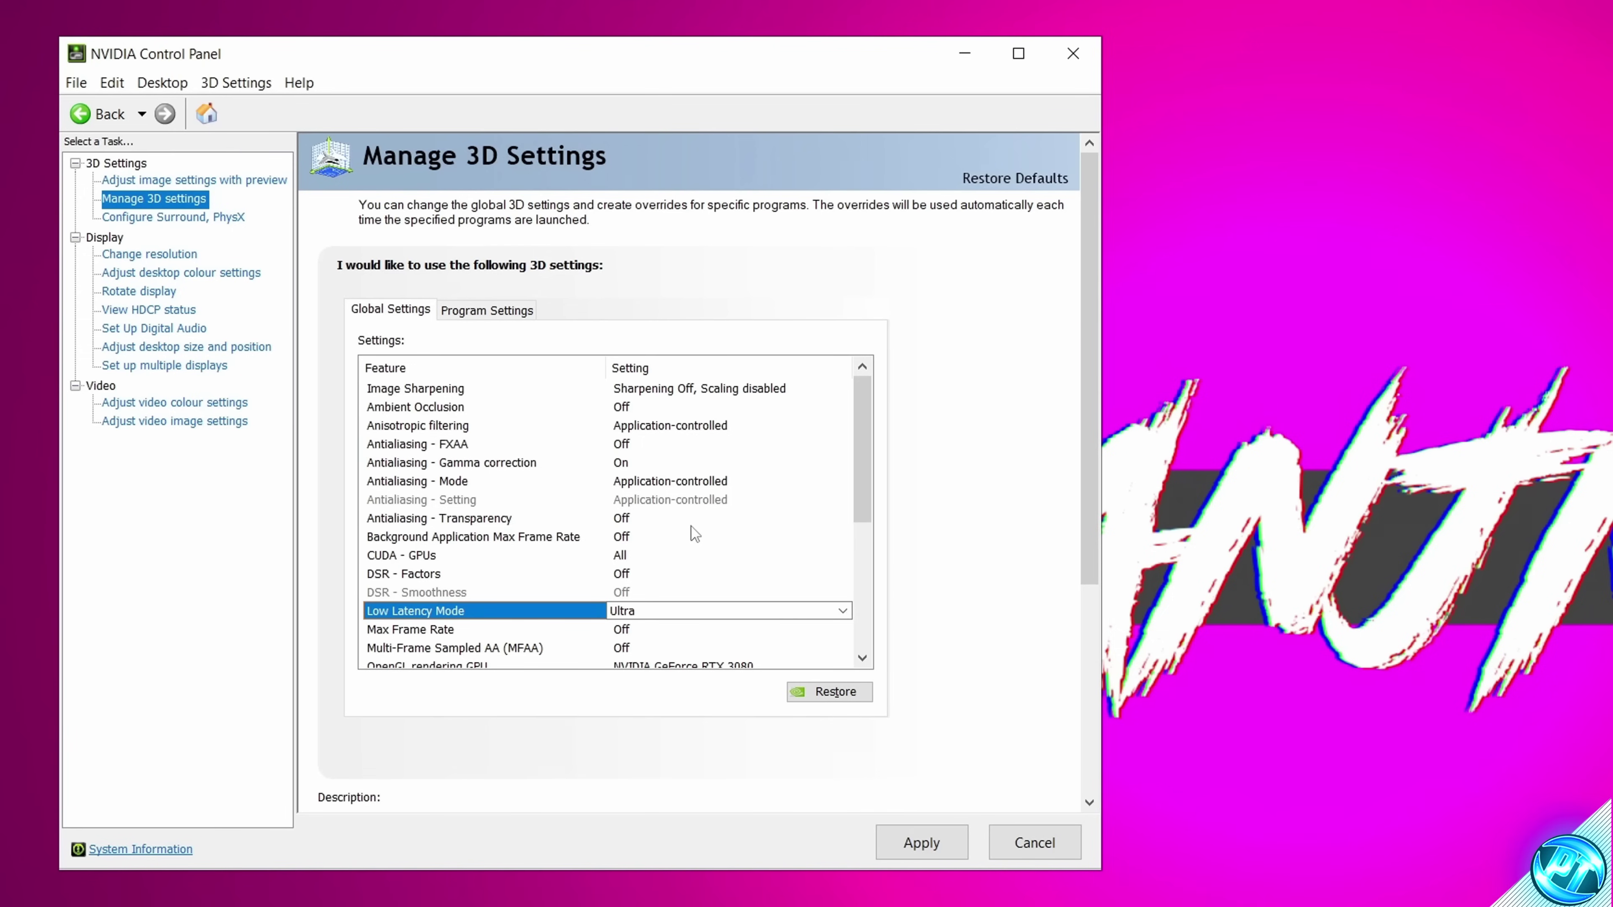
pyautogui.scroll(-3, 691, 527)
pyautogui.click(407, 537)
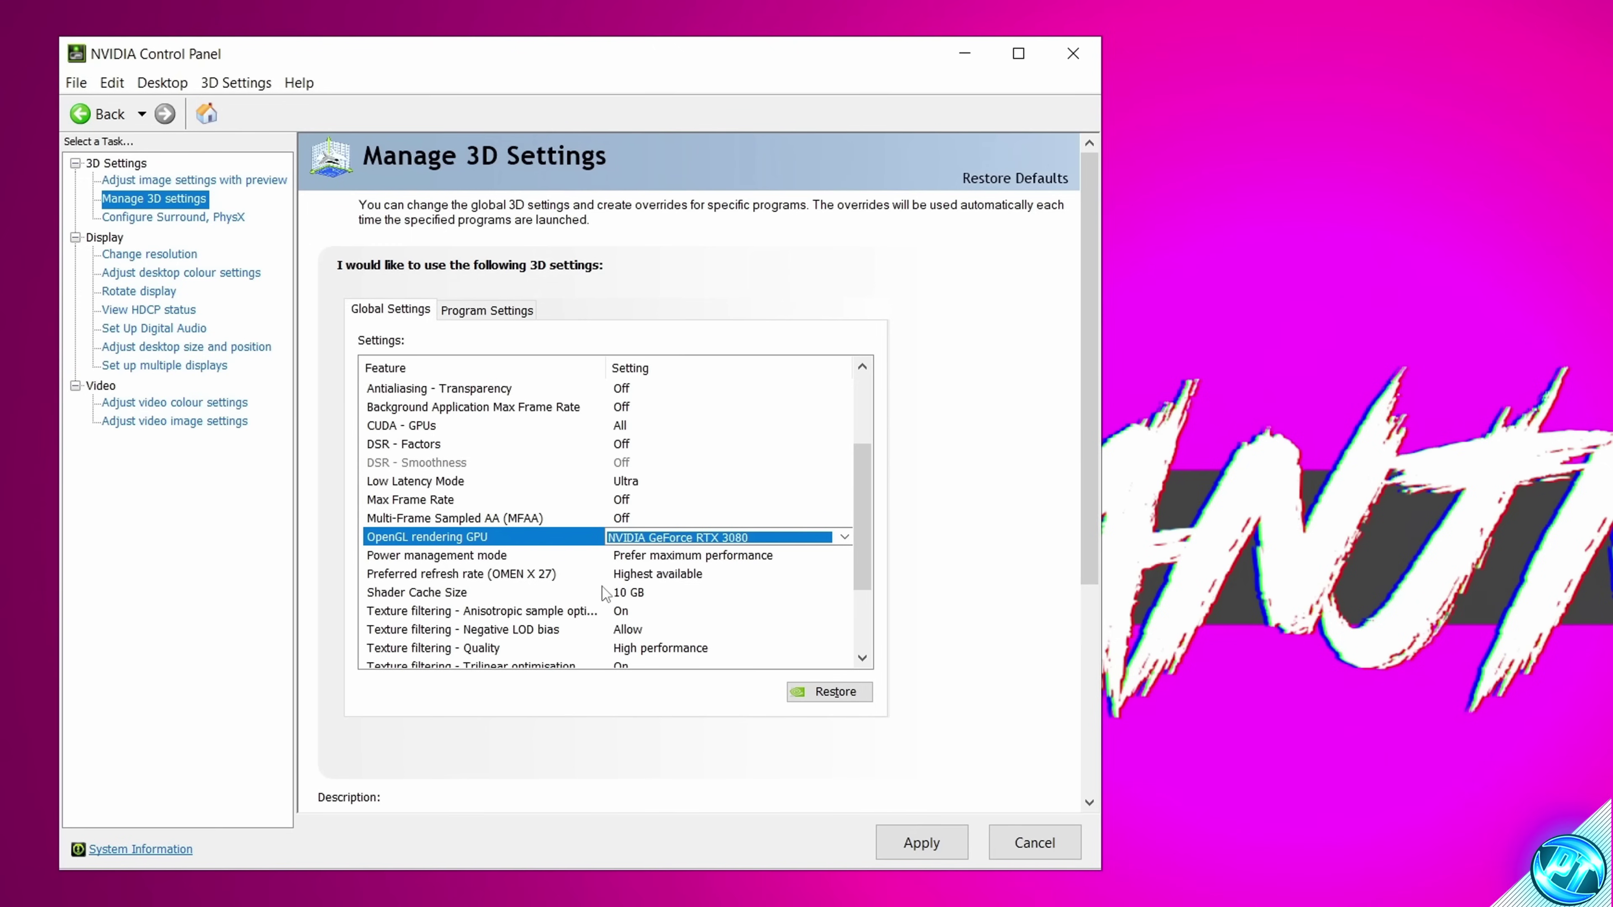
# Step: Check free drive space, keep Shader Cache Size at 10 GB, and review the remaining settings
pyautogui.hotkey('alt', 'Tab')
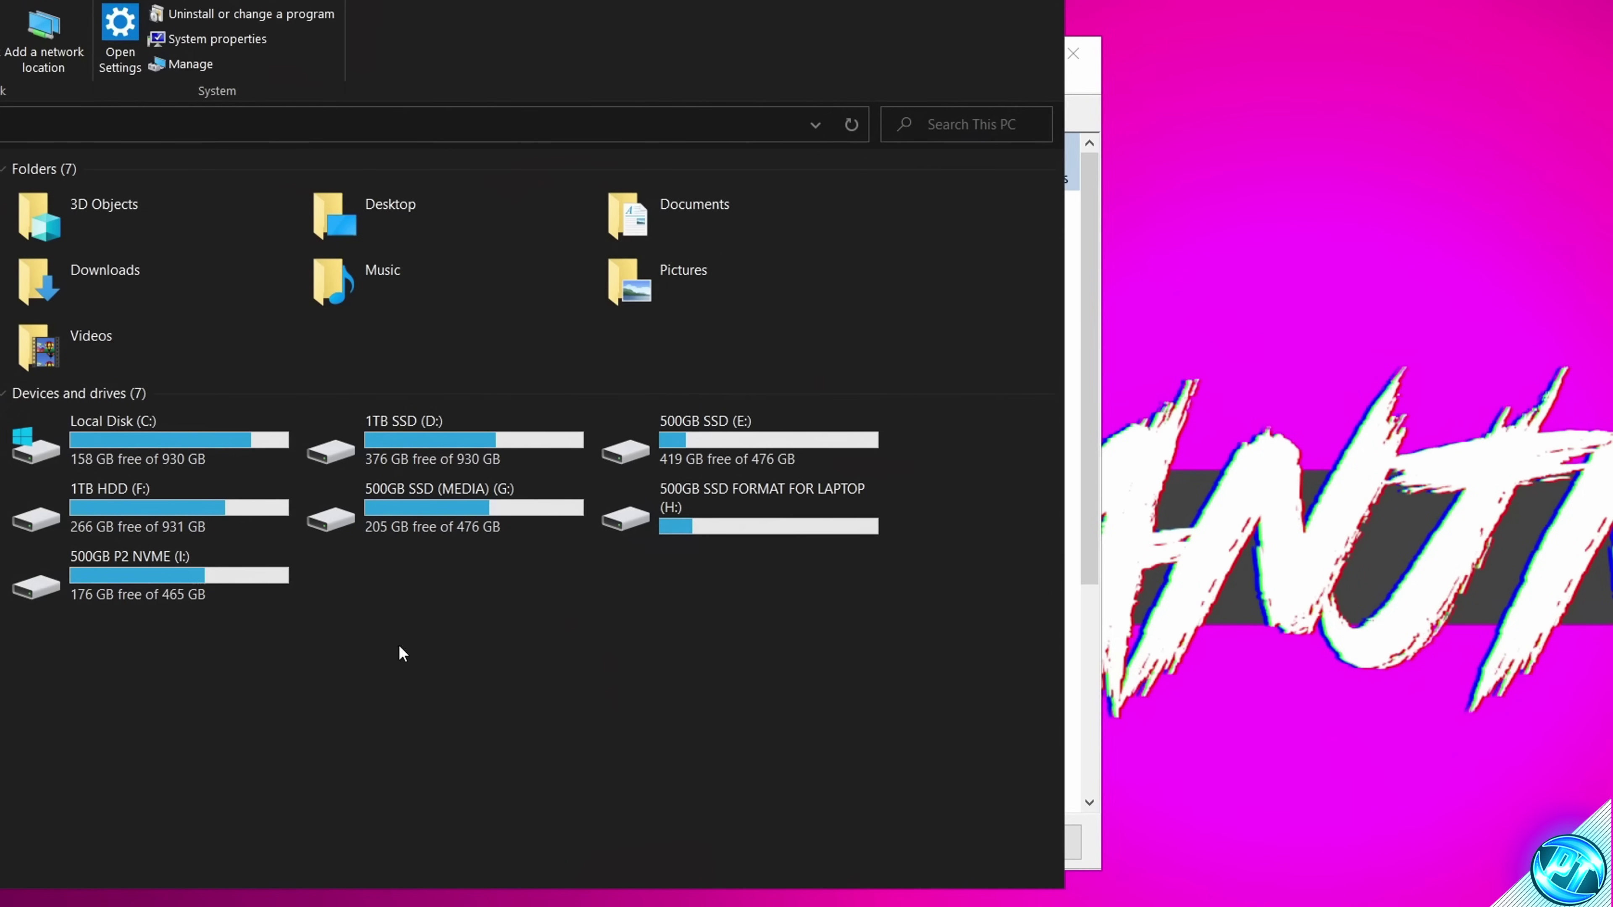
pyautogui.hotkey('alt', 'F4')
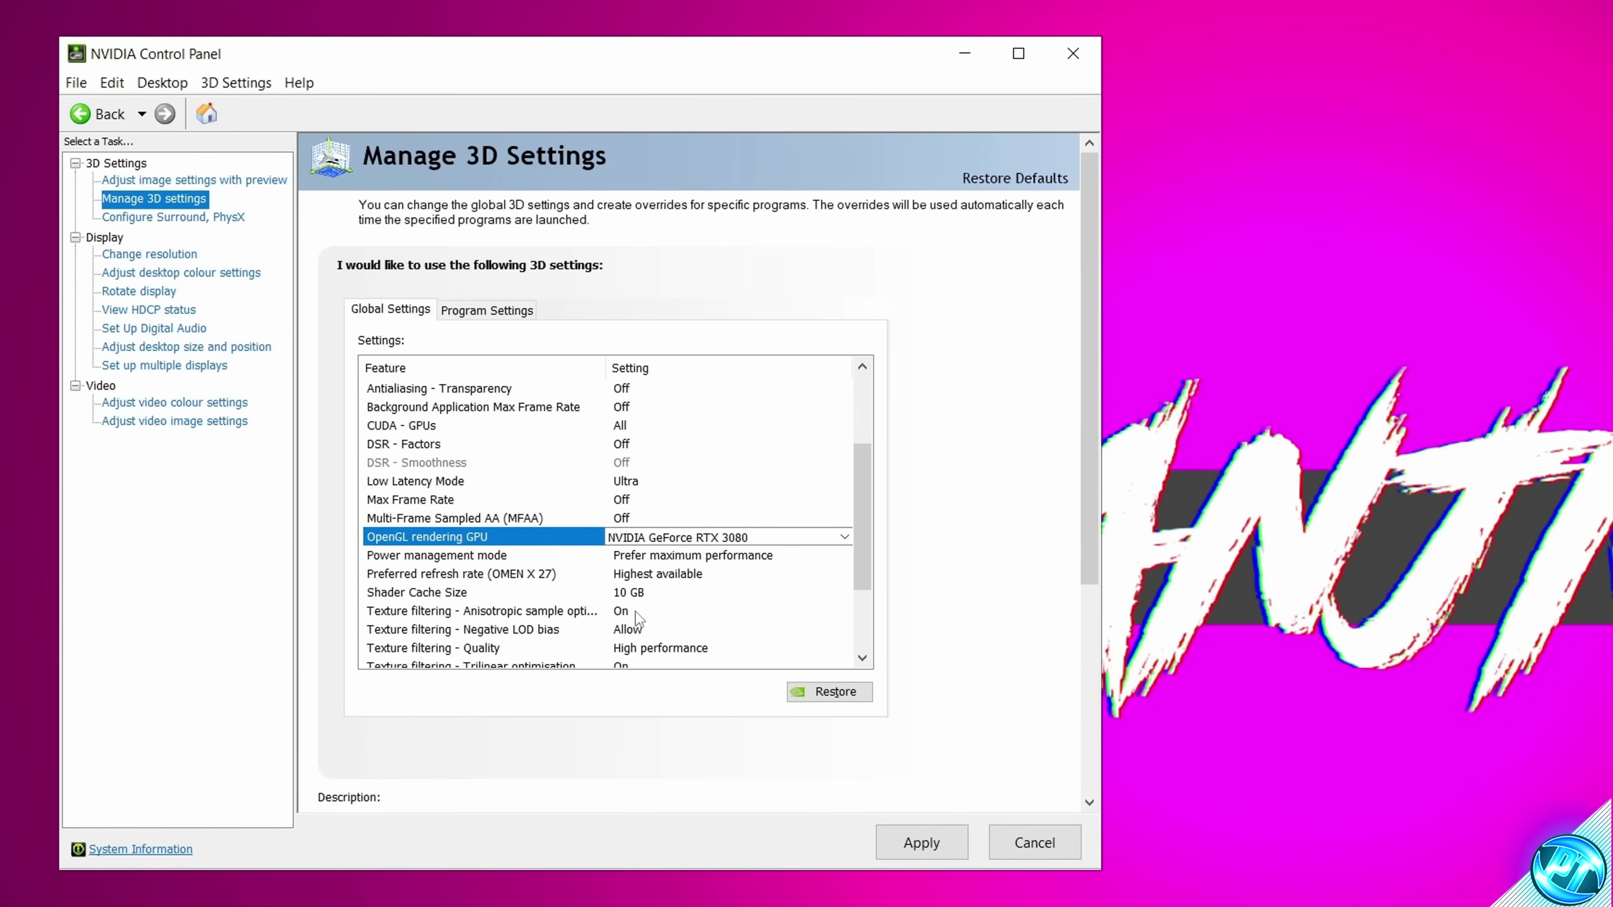
pyautogui.click(630, 597)
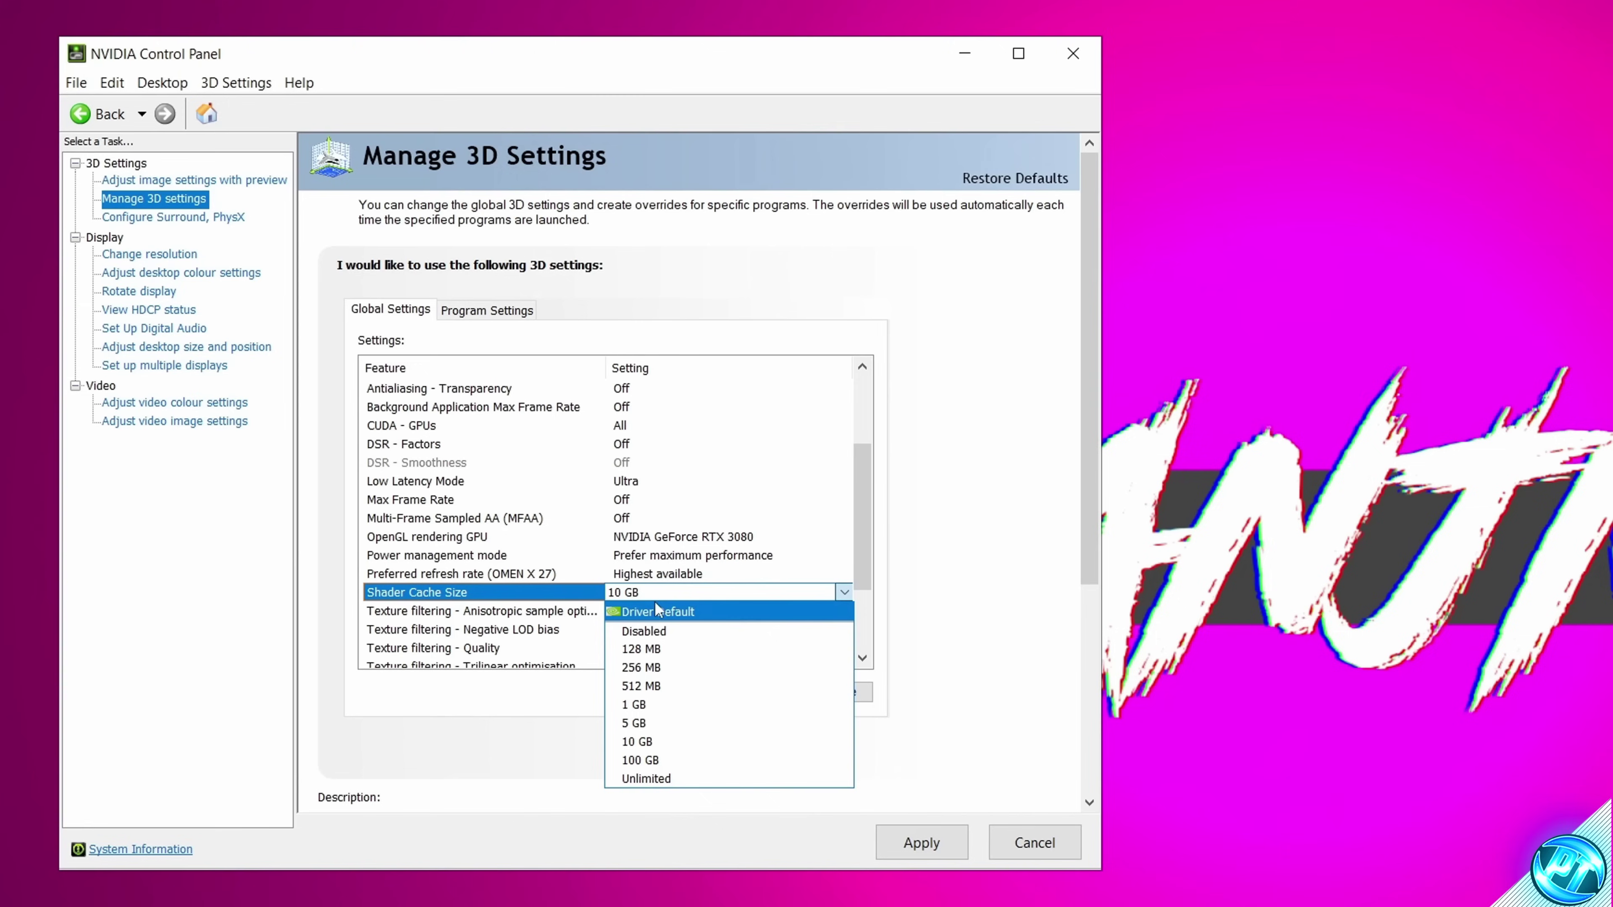
pyautogui.click(642, 597)
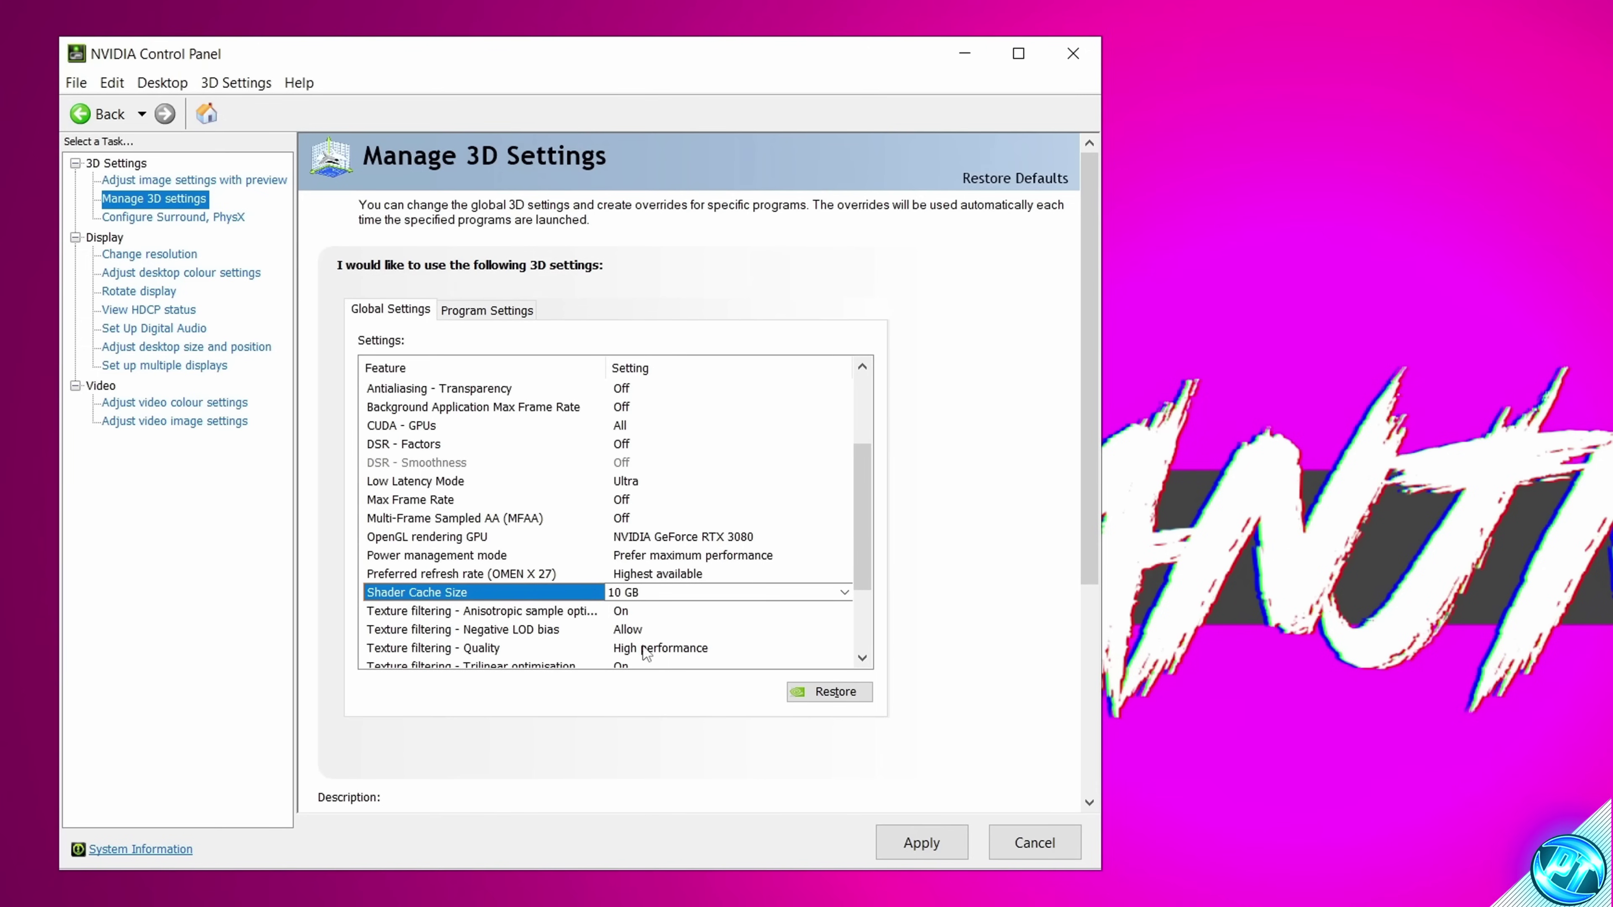
pyautogui.scroll(-2, 825, 445)
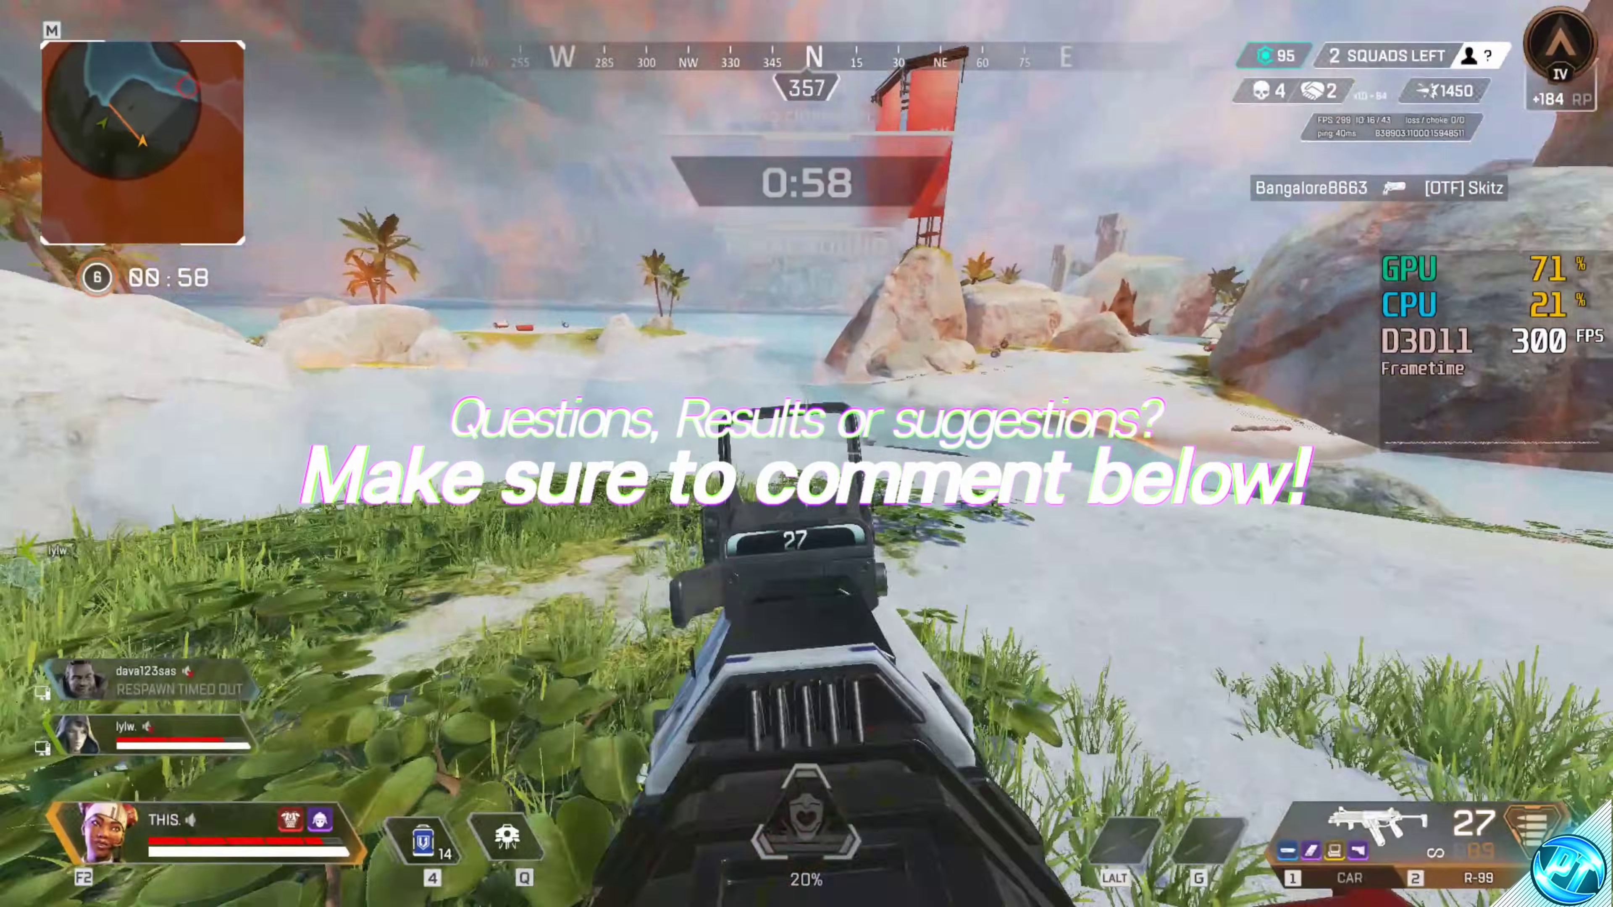
# Step: Win the final fight, then inspect the rifle and aim down sights at about 300 FPS
pyautogui.rightClick(807, 453)
pyautogui.moveTo(806, 453); pyautogui.dragTo(806, 454)
pyautogui.press('4')
pyautogui.press('2')
pyautogui.rightClick(806, 453)
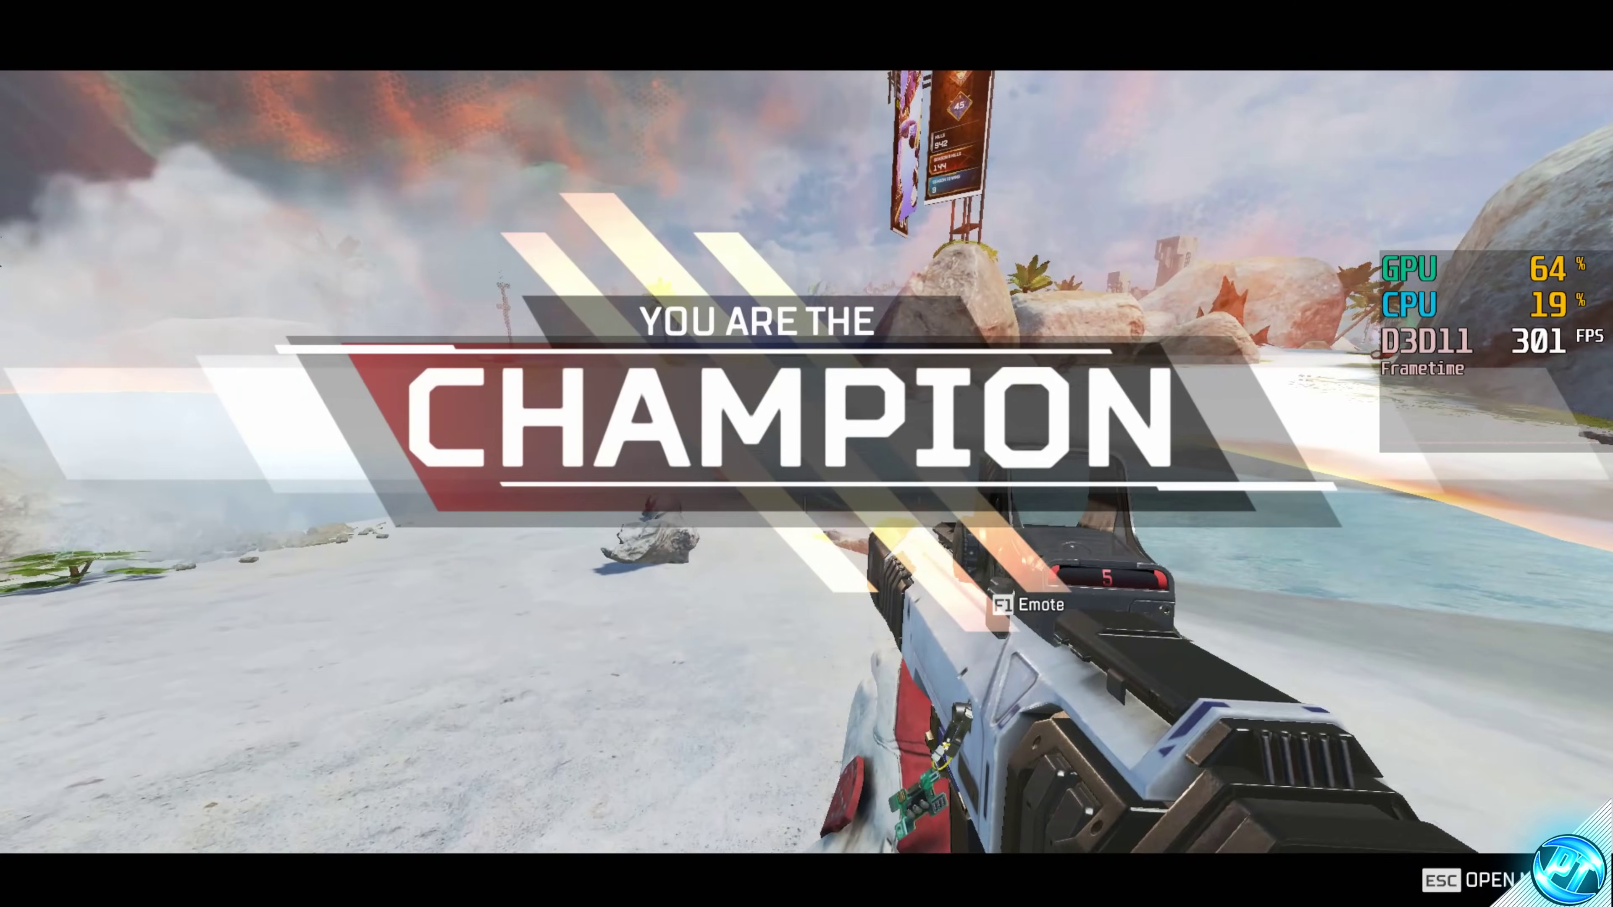
pyautogui.press('n')
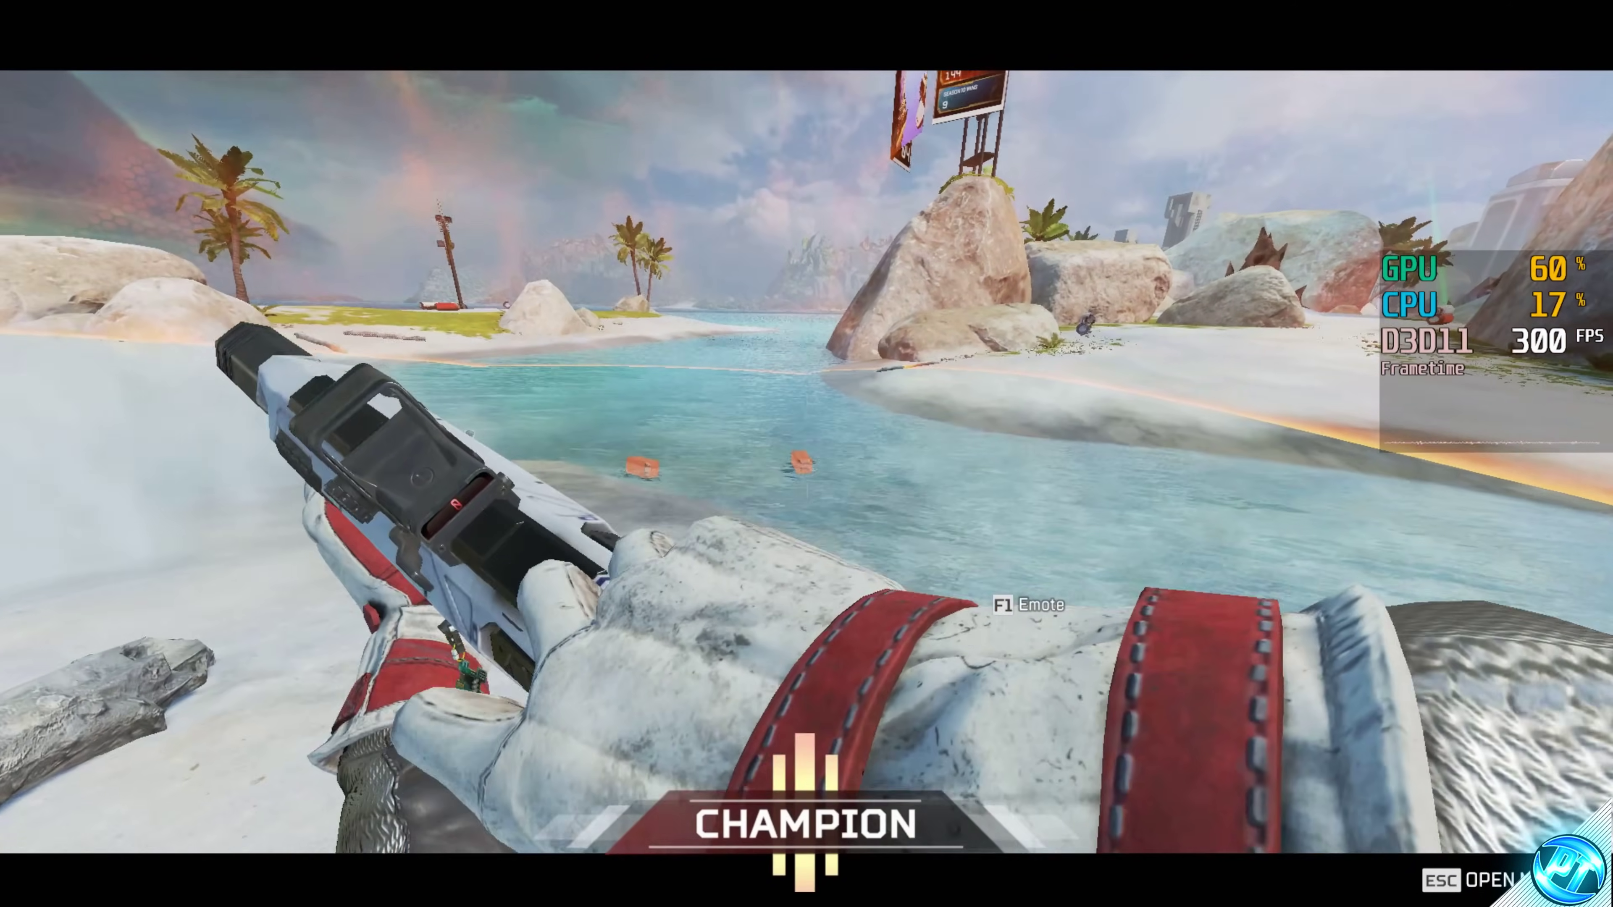
pyautogui.rightClick(806, 454)
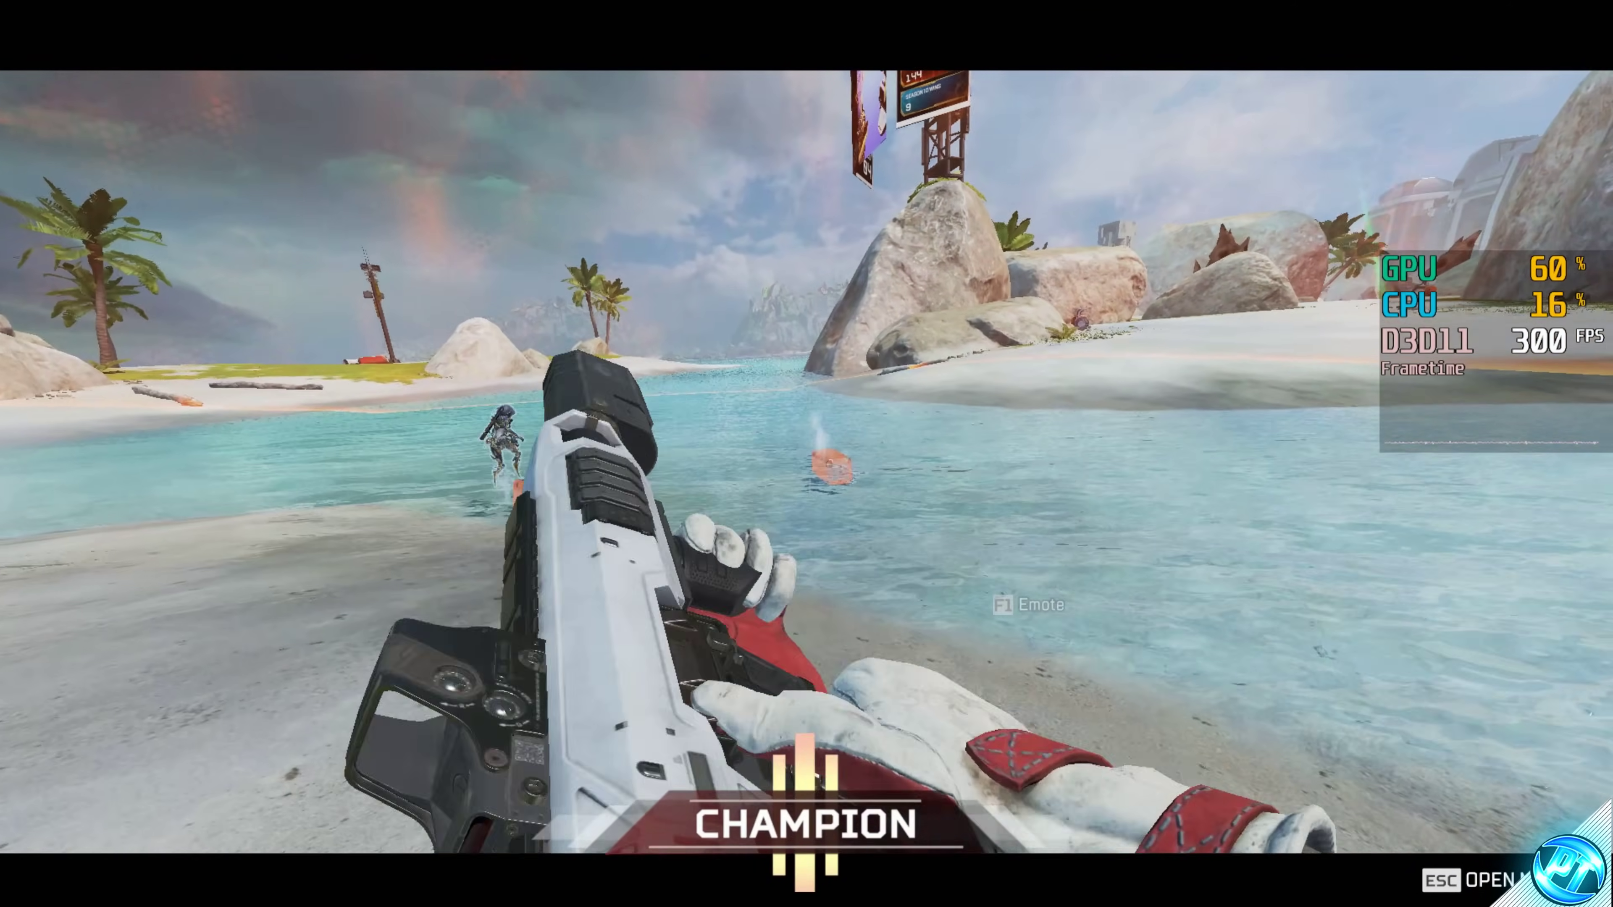